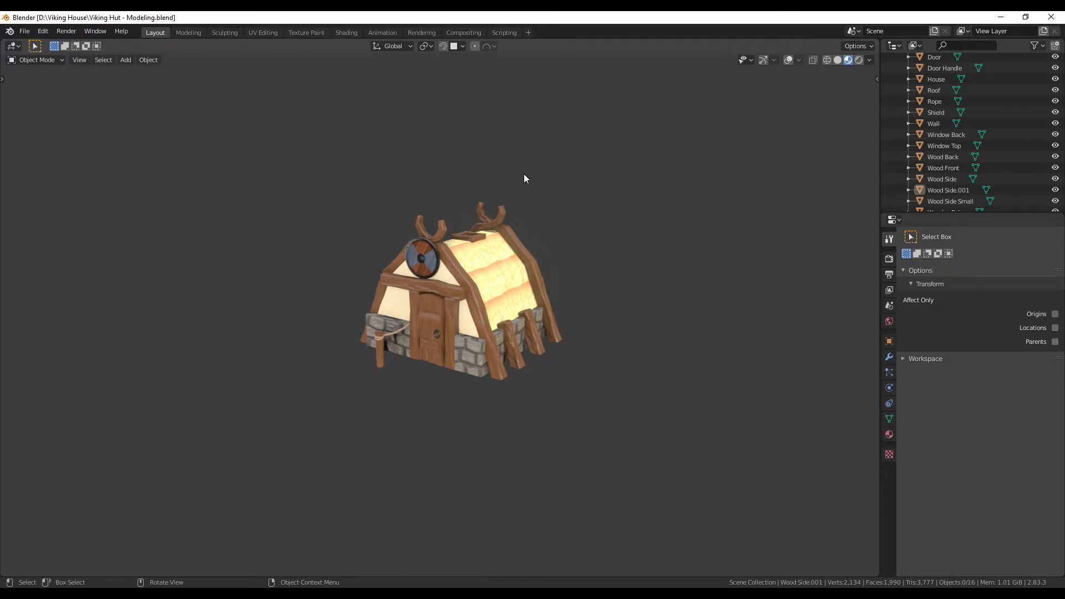
Step: Examine the WoodMaterial node setup in the Shading workspace, moving the roughness texture node slightly off the node it overlaps
middle_drag(657, 302, 654, 310)
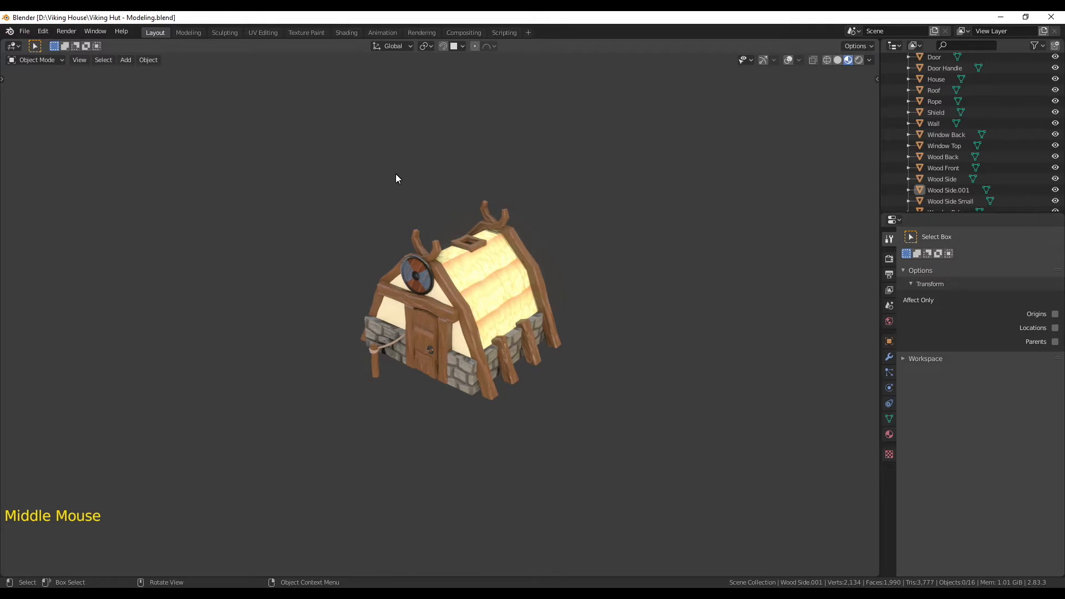
scroll(704, 304, up, 1)
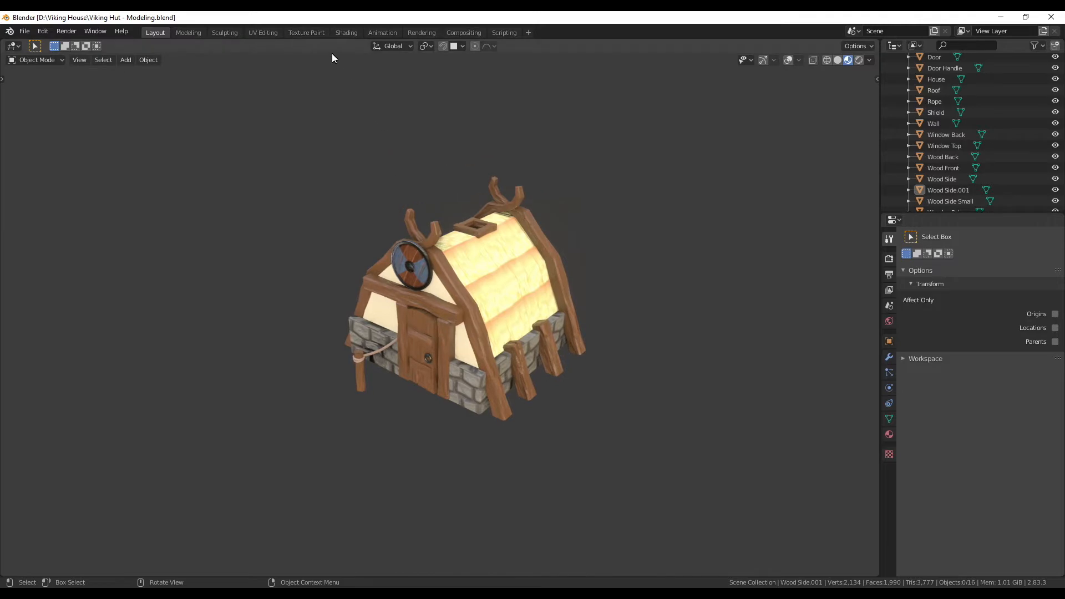
click(342, 32)
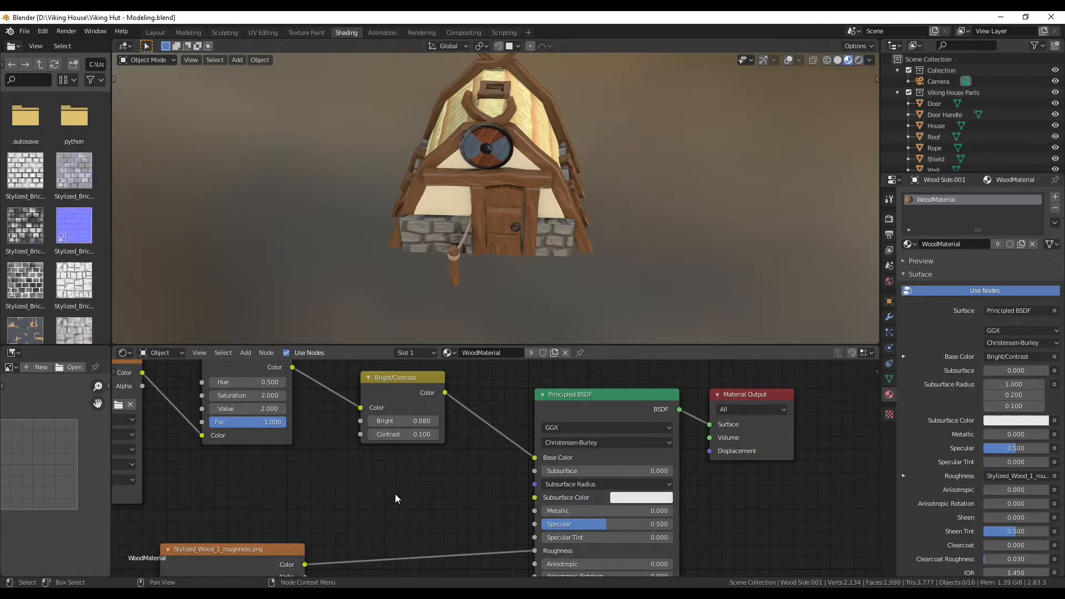
scroll(395, 494, down, 5)
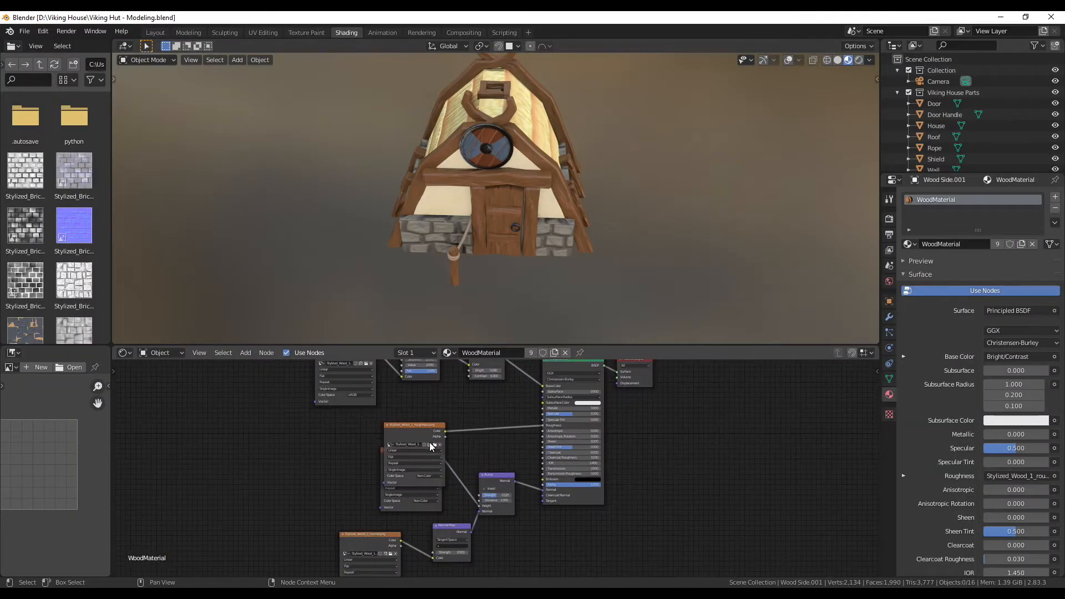
drag(429, 442, 436, 428)
middle_drag(532, 327, 515, 290)
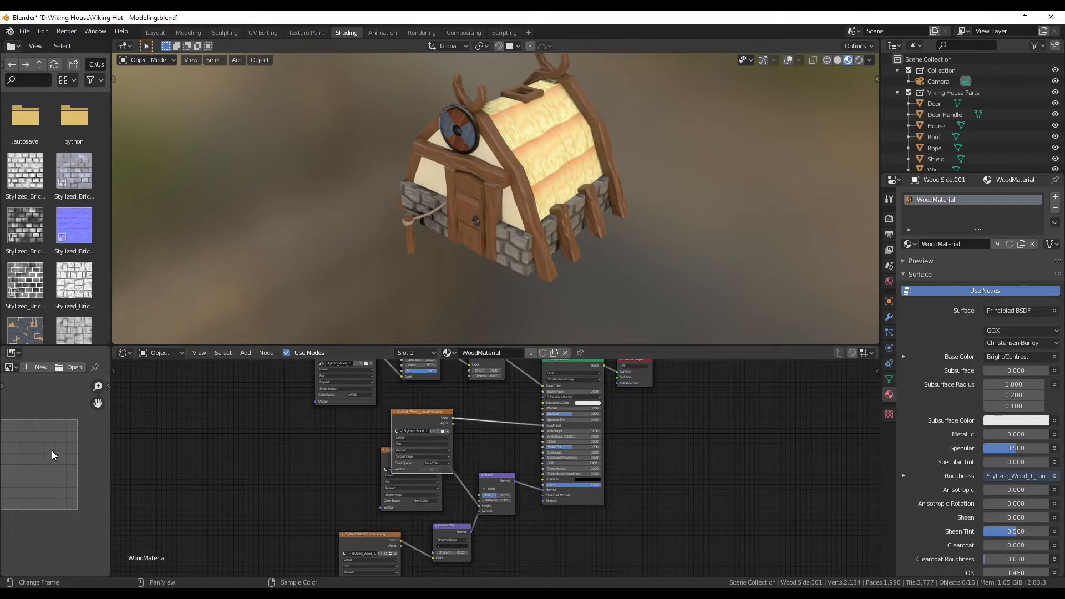
Step: In the UV Editing workspace, leave Edit Mode on Wood Side.001 and check the Wood Side mesh's UV layout
click(265, 33)
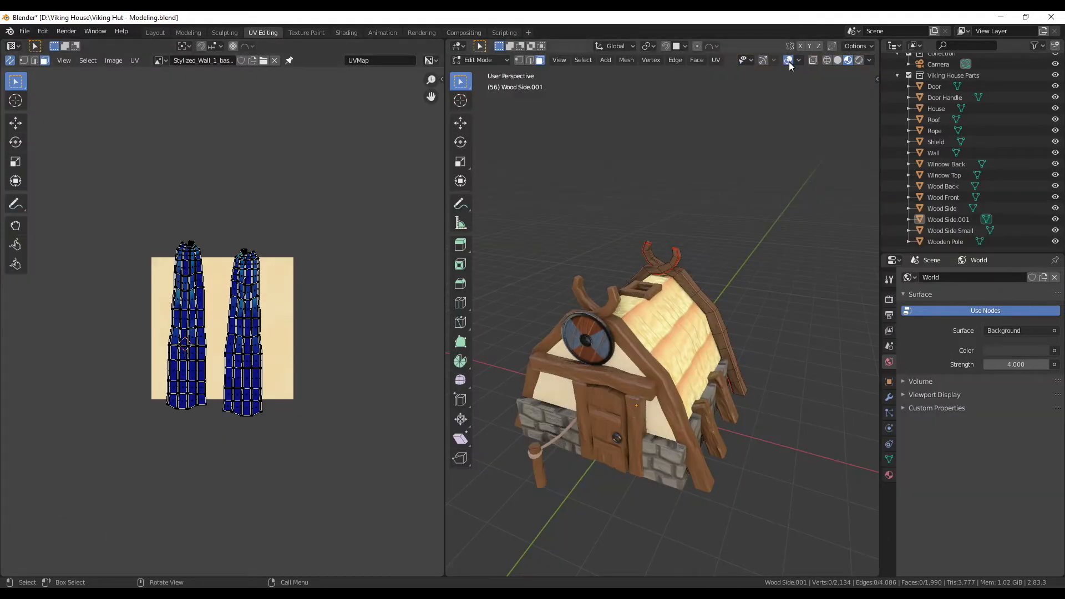
click(481, 60)
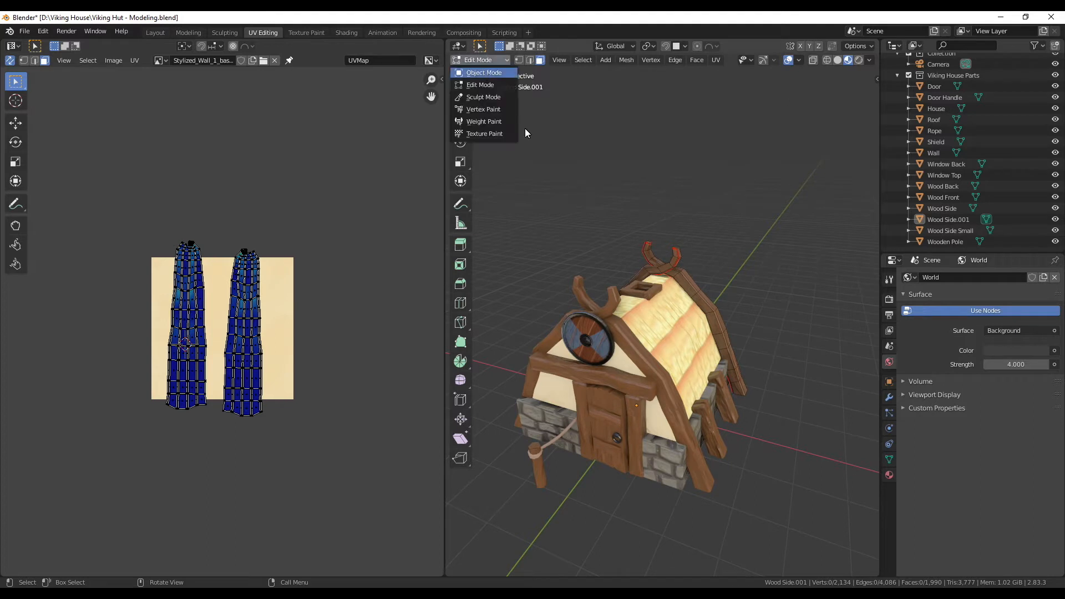
click(482, 73)
click(642, 351)
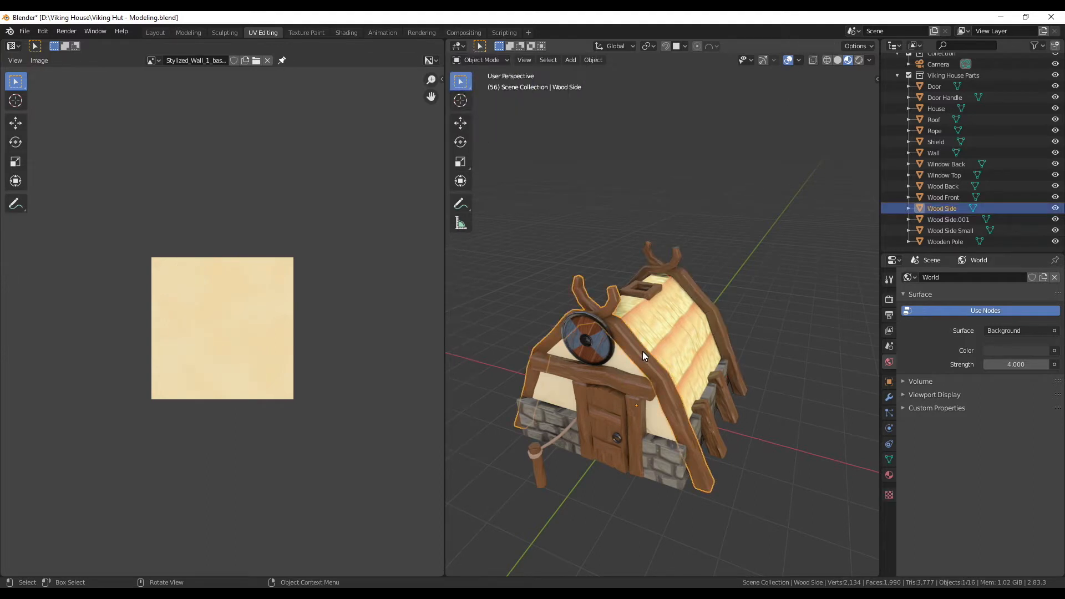
key(Tab)
key(Tab)
Step: Open the House mesh in Edit Mode and examine how its UV layout extends beyond the wall texture
click(573, 422)
key(Tab)
scroll(280, 367, down, 2)
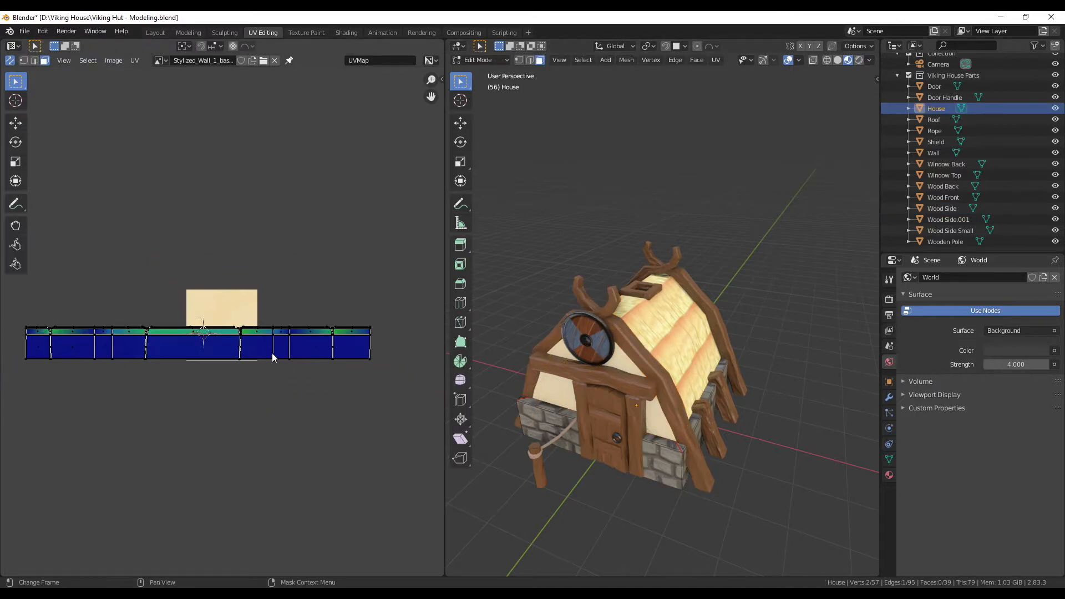
scroll(280, 367, down, 1)
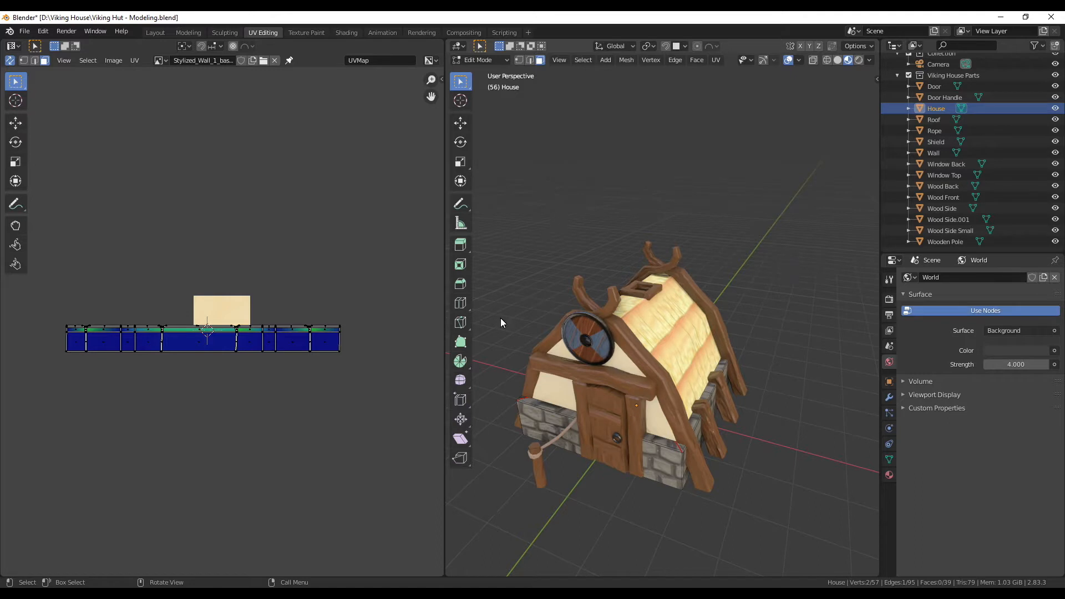
scroll(371, 334, up, 2)
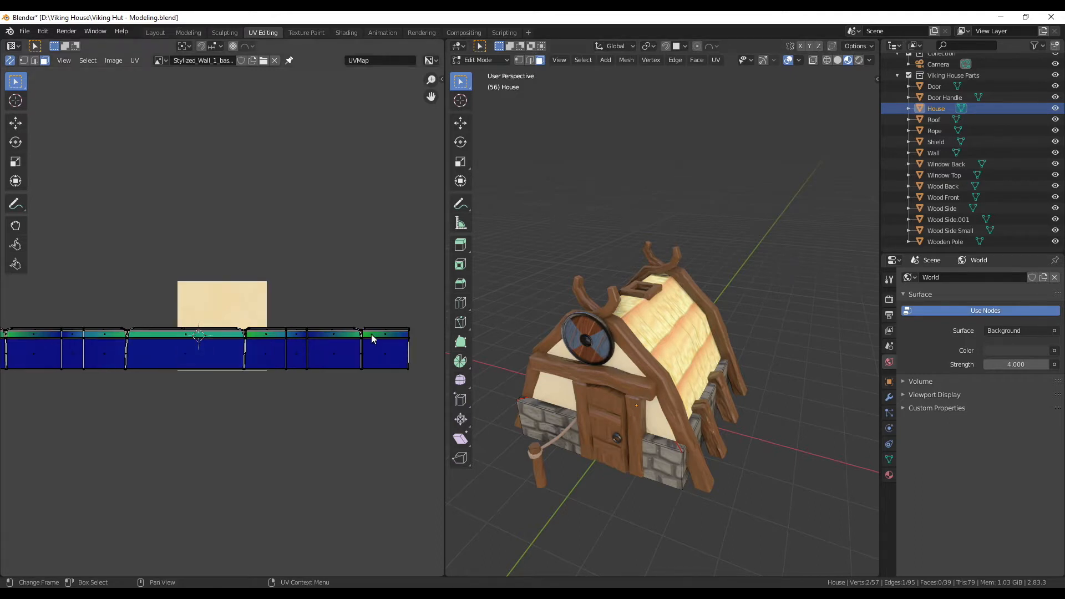
scroll(371, 334, up, 1)
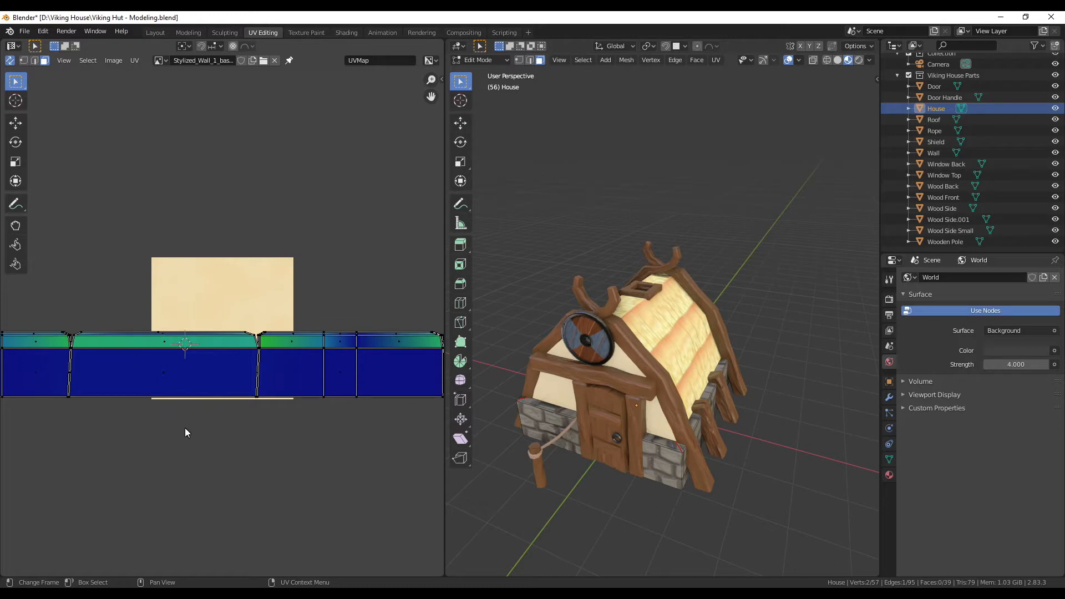
middle_drag(630, 414, 604, 417)
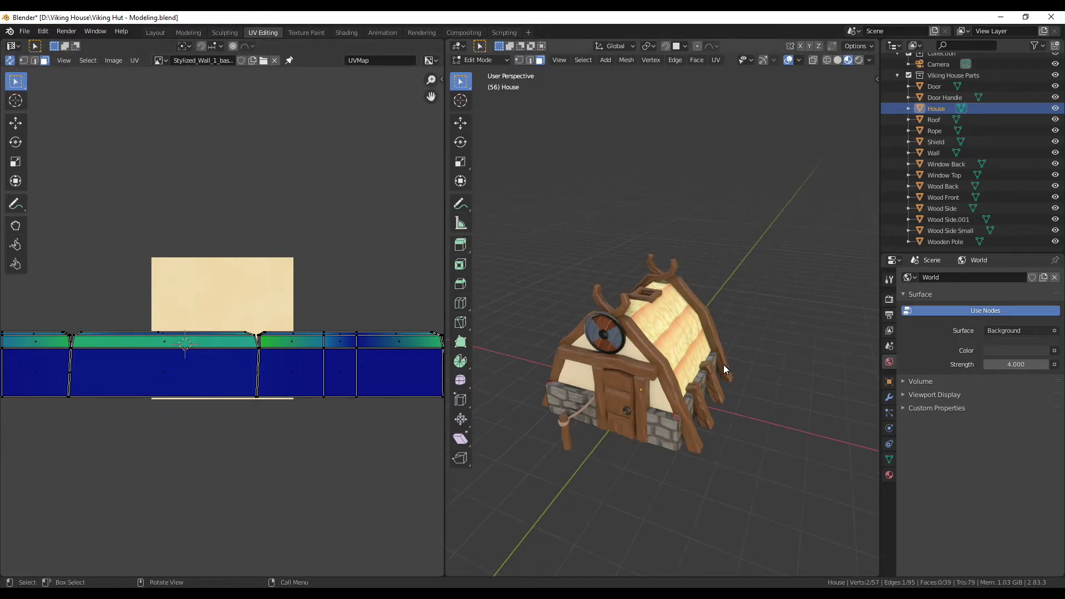
middle_drag(715, 408, 619, 208)
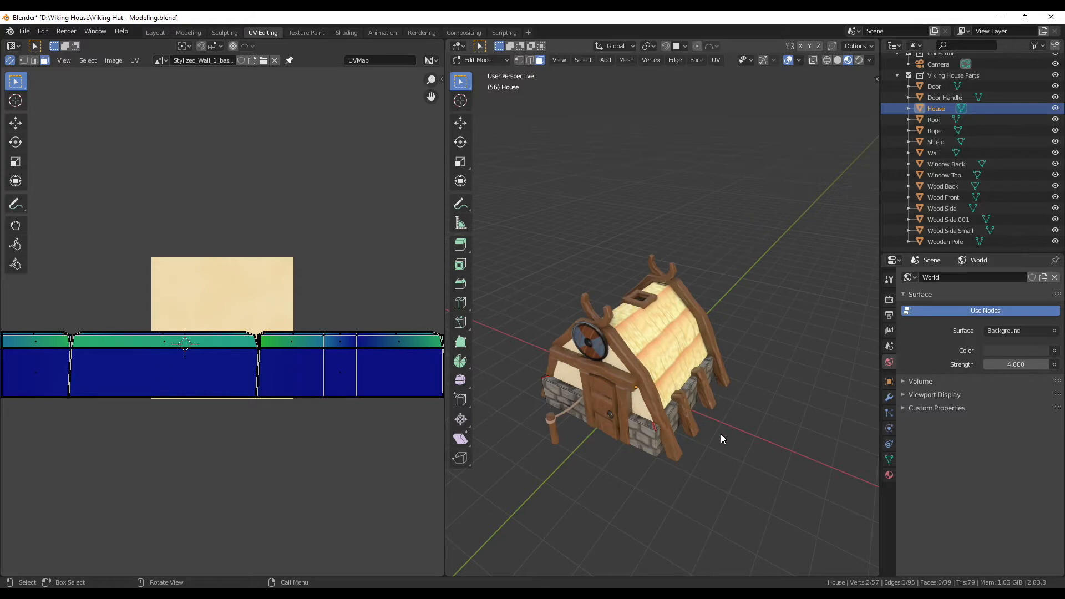
scroll(671, 474, up, 2)
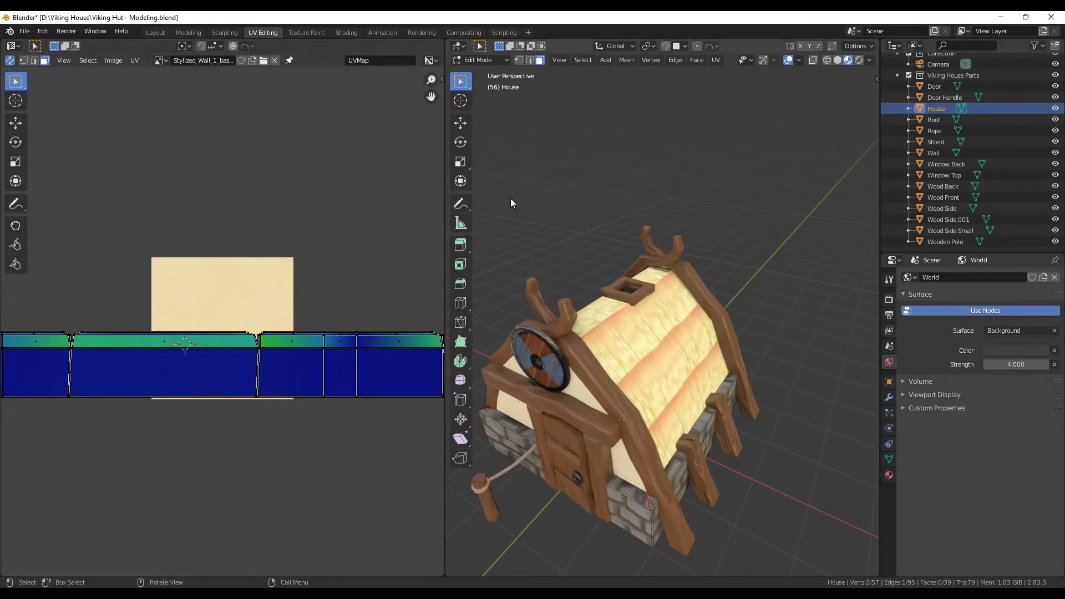
middle_drag(620, 339, 616, 263)
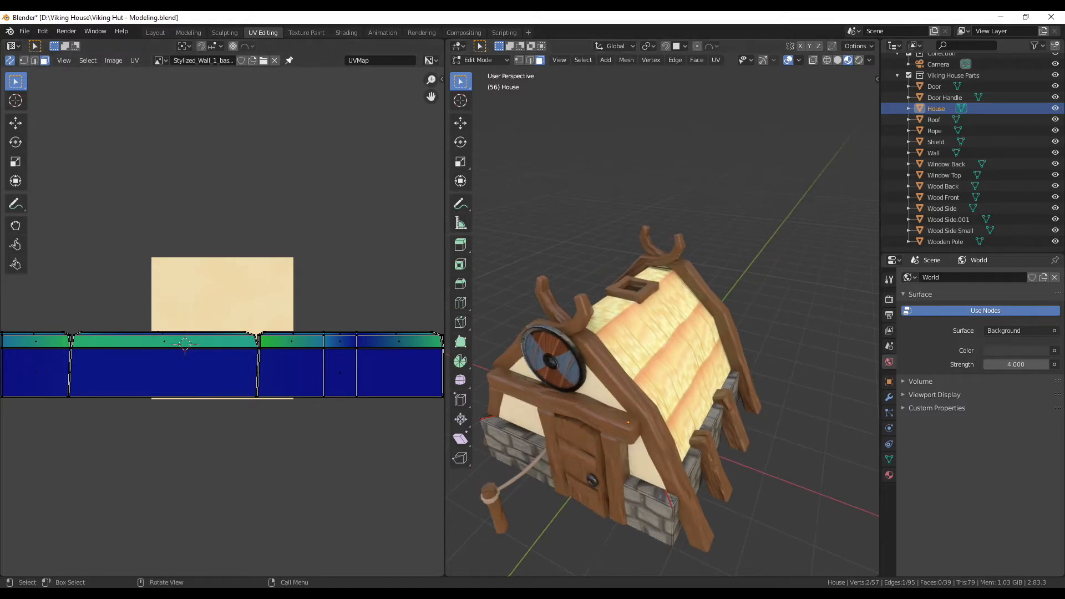
scroll(657, 407, down, 1)
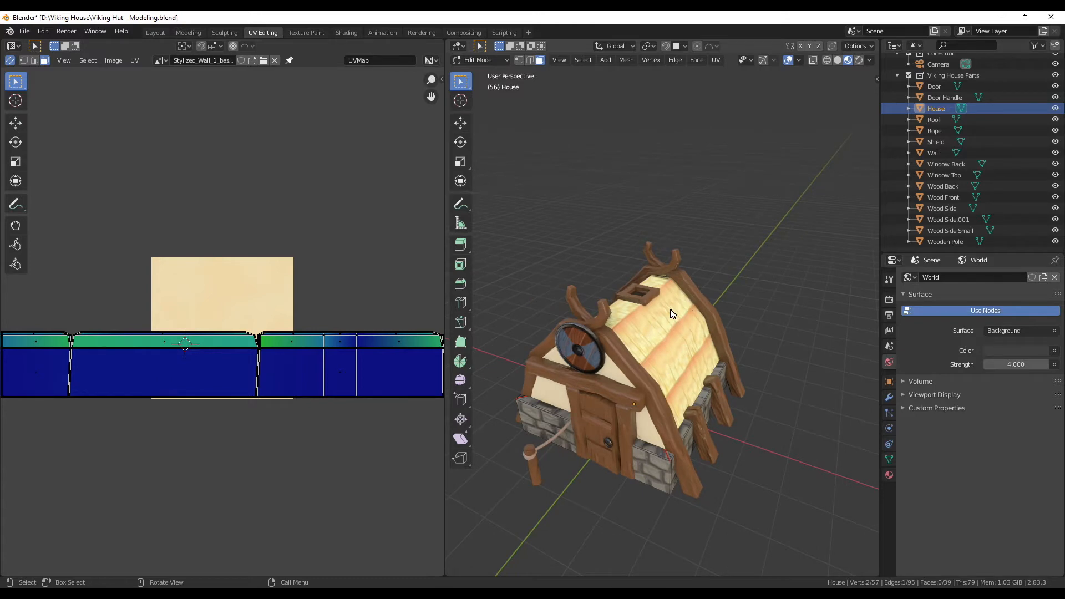
middle_drag(643, 348, 643, 354)
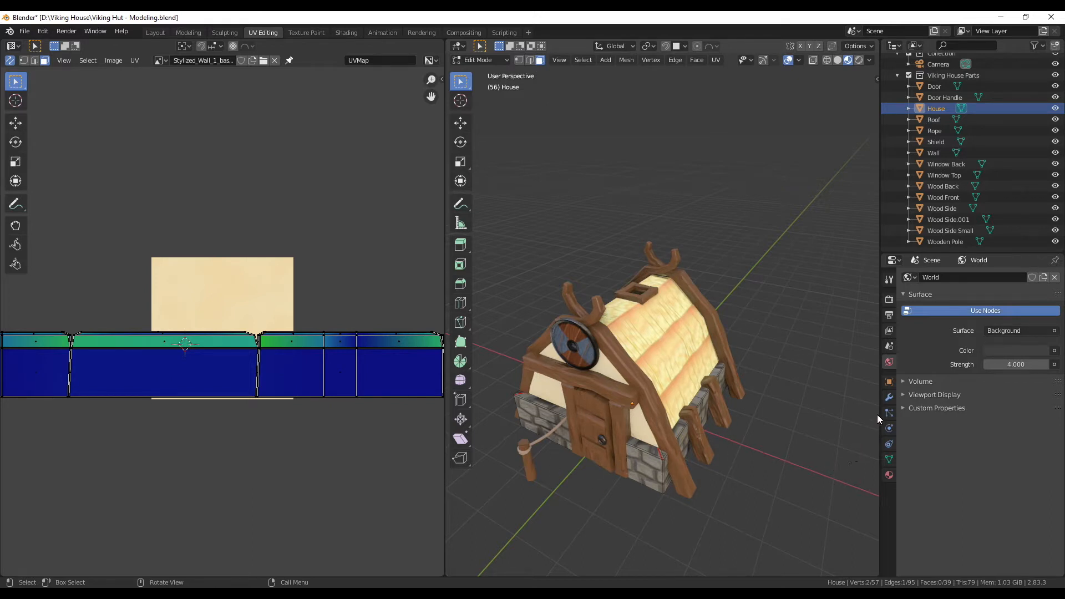
Step: Add a second UV map to the House mesh
click(889, 460)
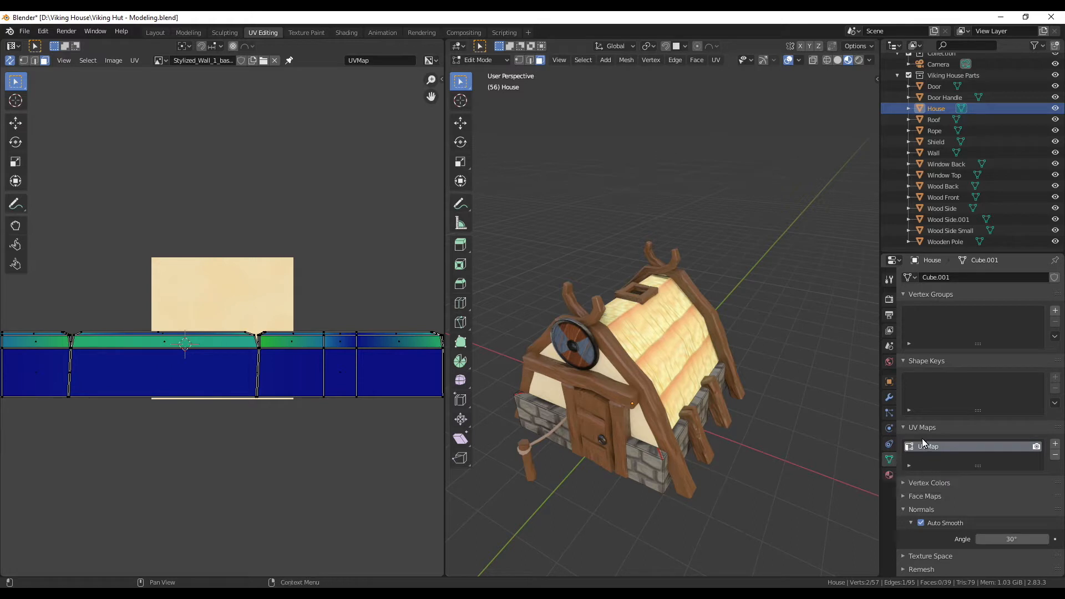
click(901, 425)
click(904, 426)
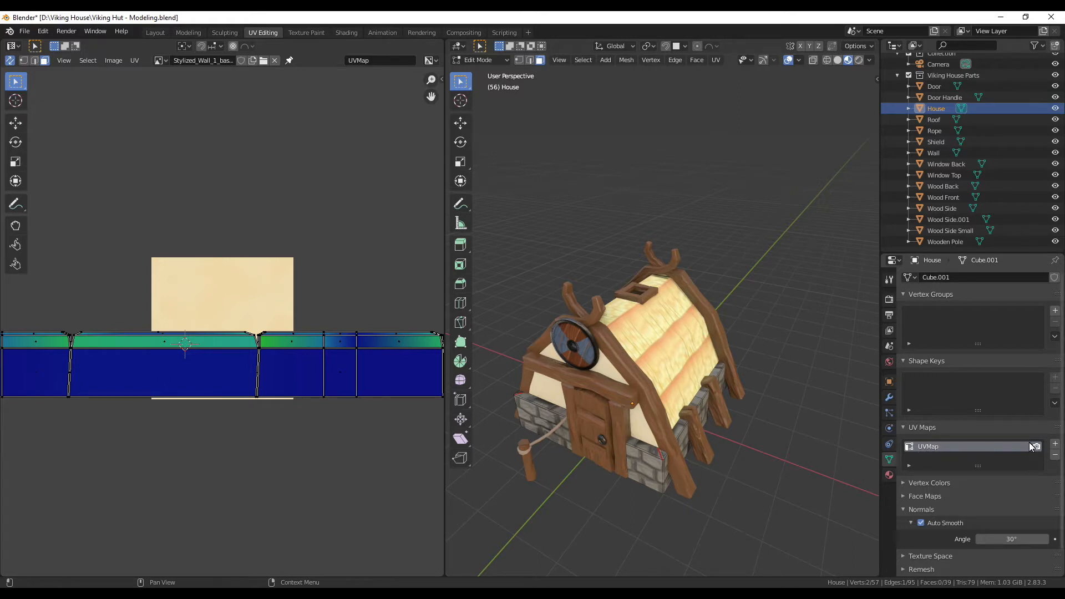
mouse_move(786, 452)
middle_down()
mouse_move(783, 434)
mouse_move(799, 437)
middle_up()
click(1055, 445)
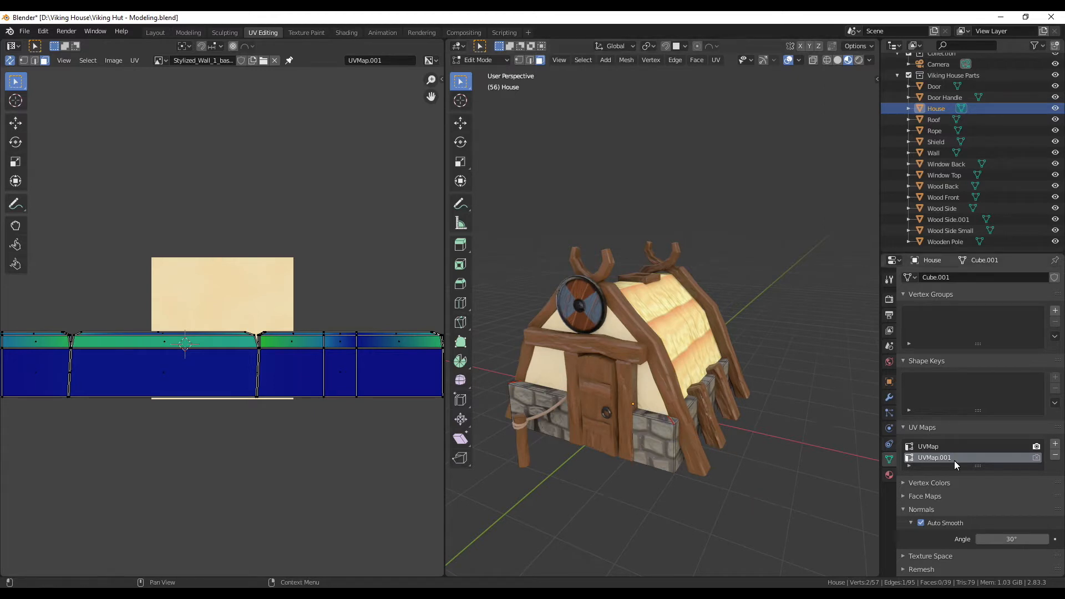
Step: Compare the House's original and new UV maps by switching between them, ending with the new one active
click(937, 445)
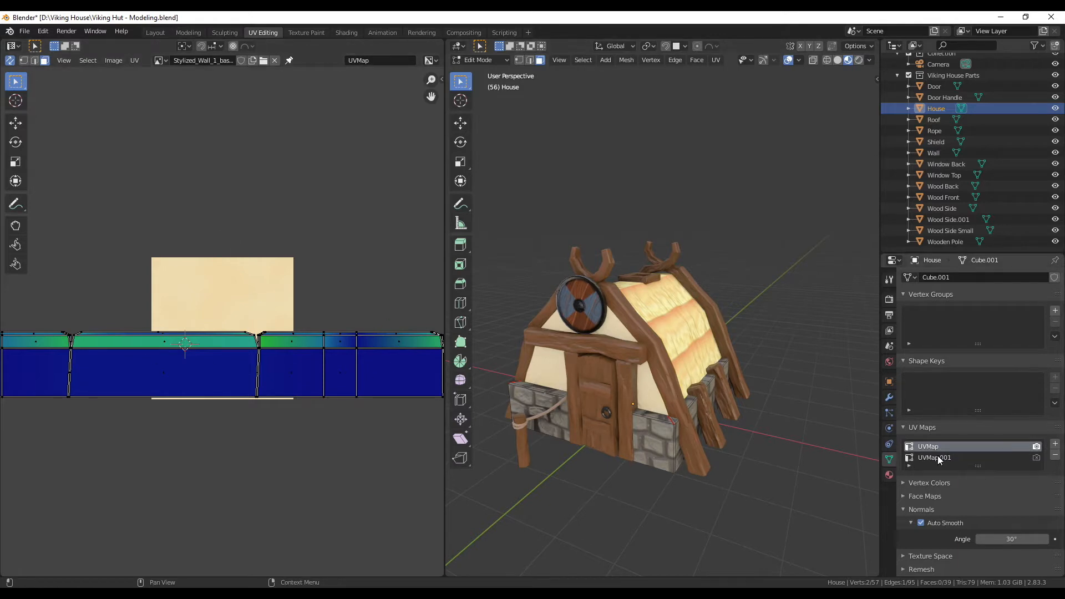
click(938, 457)
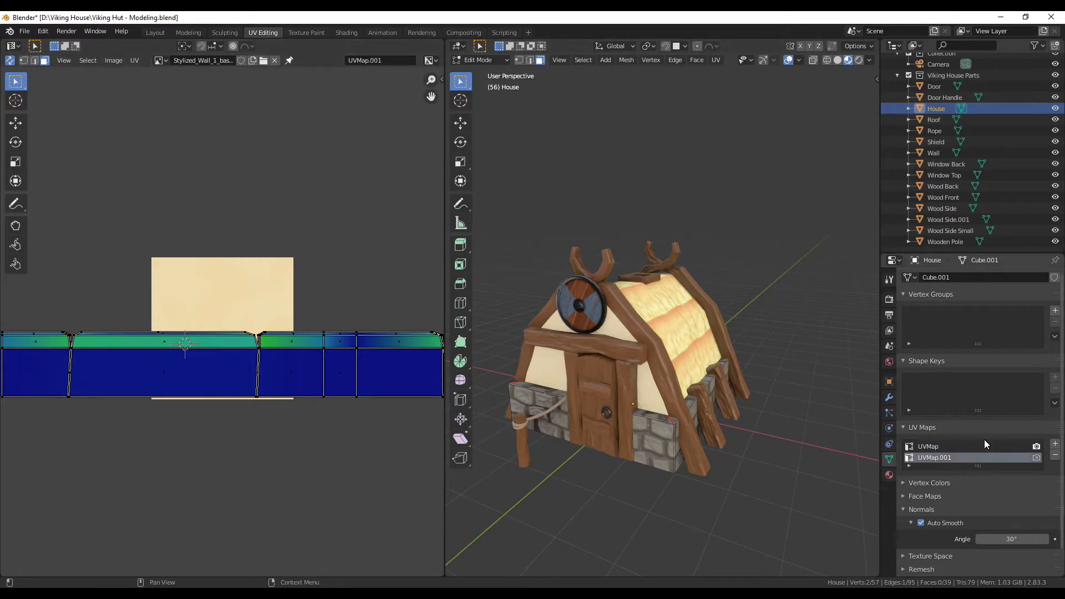
click(940, 447)
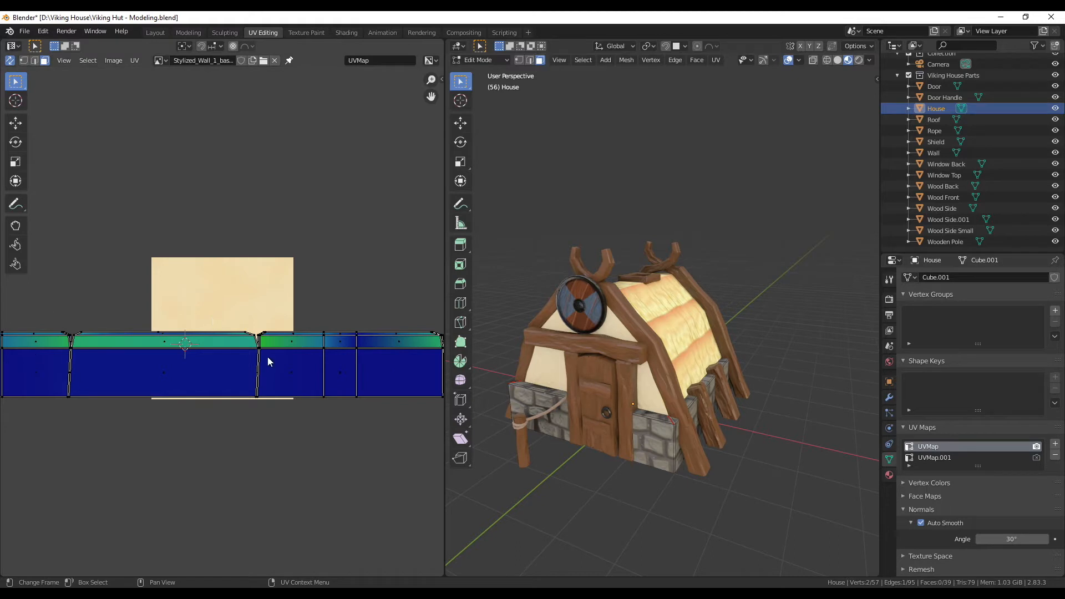
scroll(271, 359, down, 1)
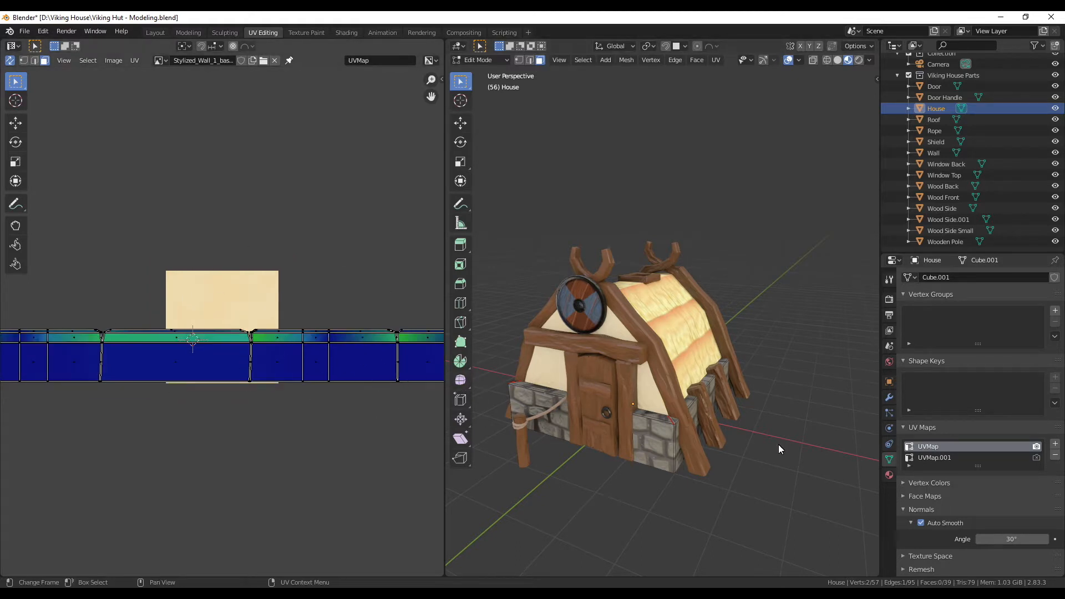
click(937, 458)
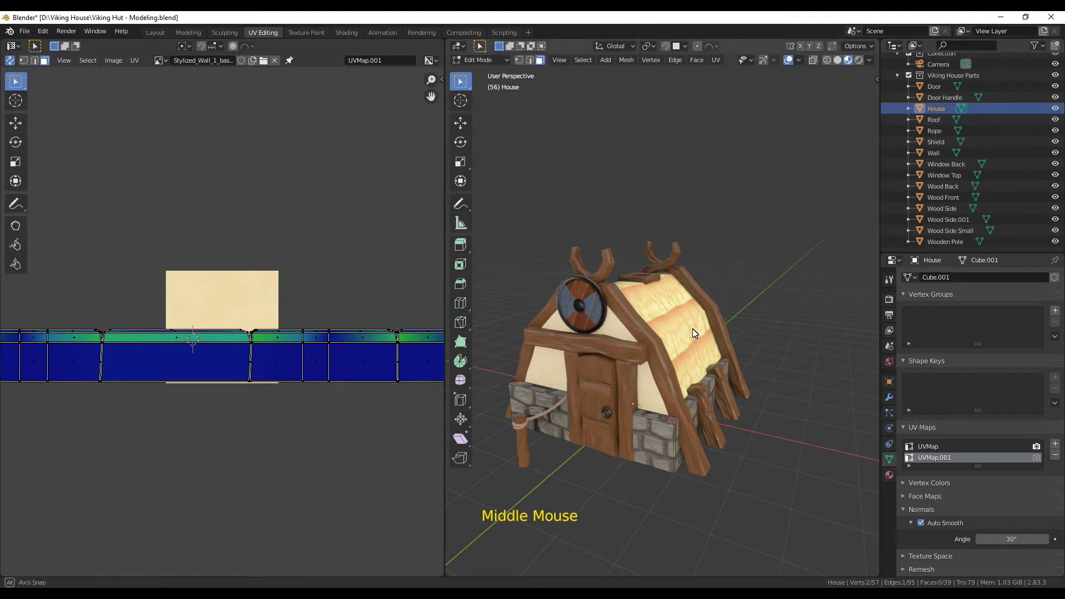
Step: Return to Object Mode and add a second UV map to both the Door and the Door Handle
middle_drag(694, 333, 779, 231)
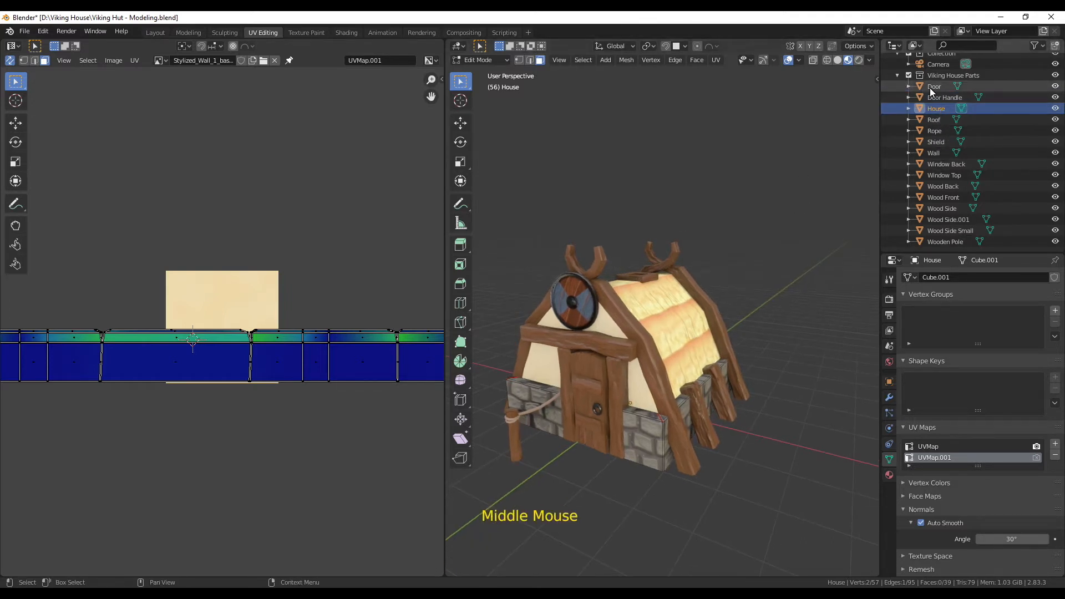
scroll(939, 115, up, 2)
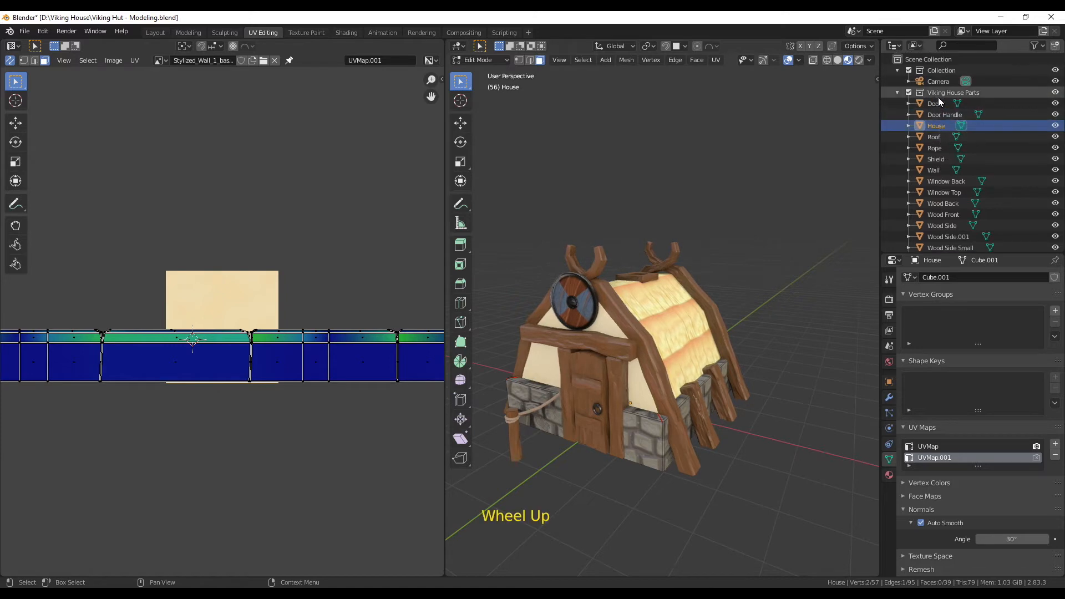
click(931, 104)
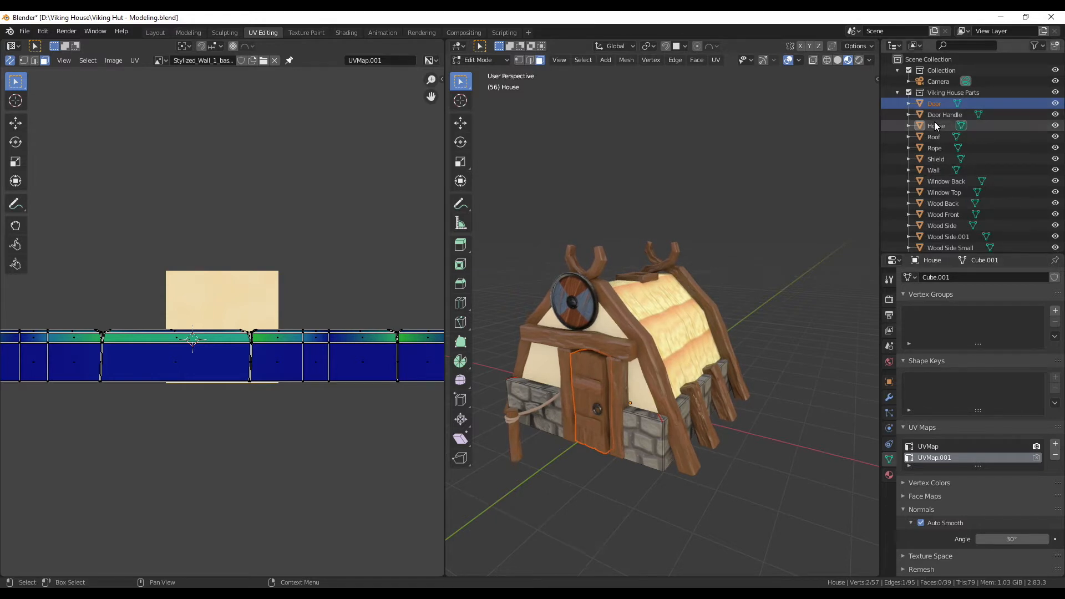
click(498, 63)
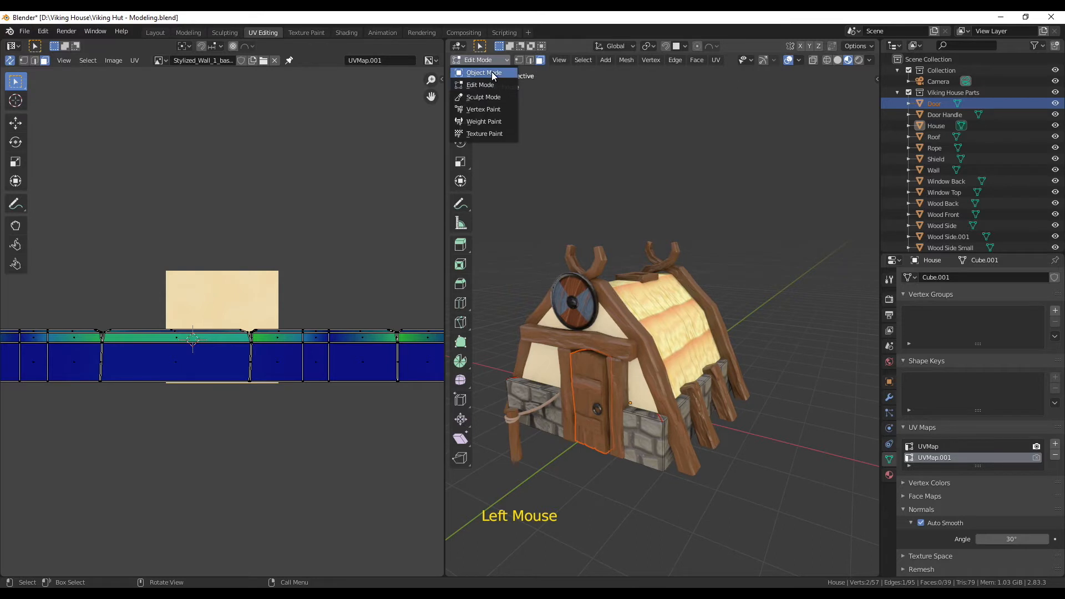
click(481, 73)
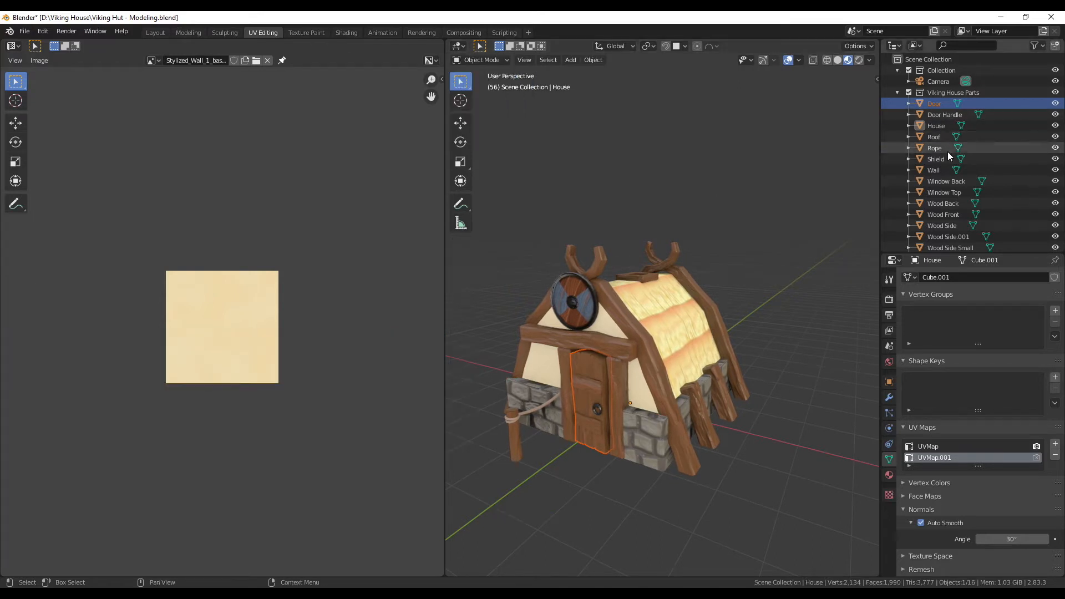
click(935, 104)
click(935, 105)
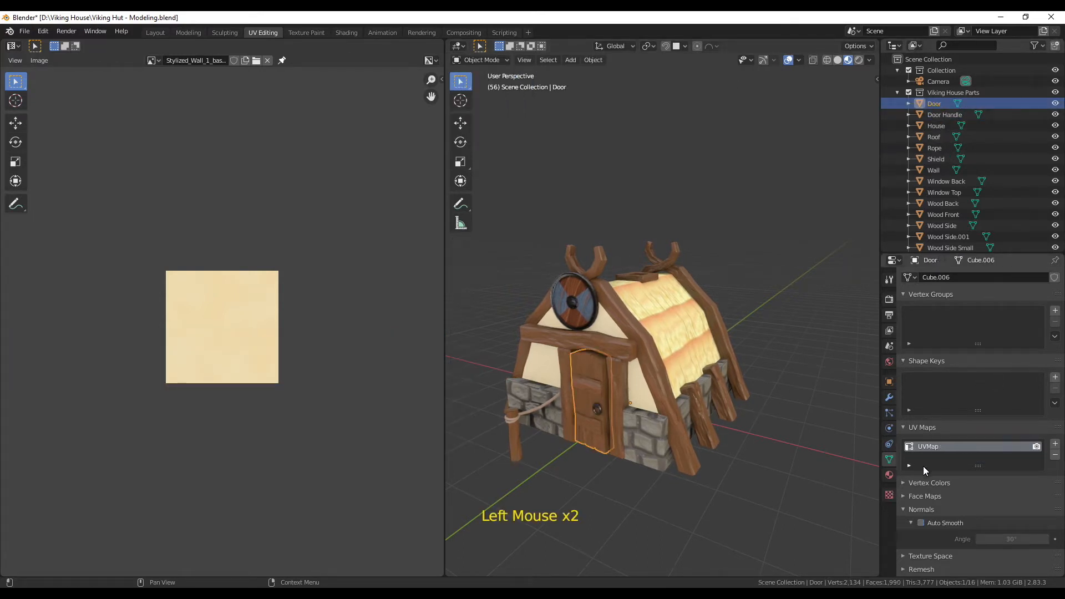
click(1055, 445)
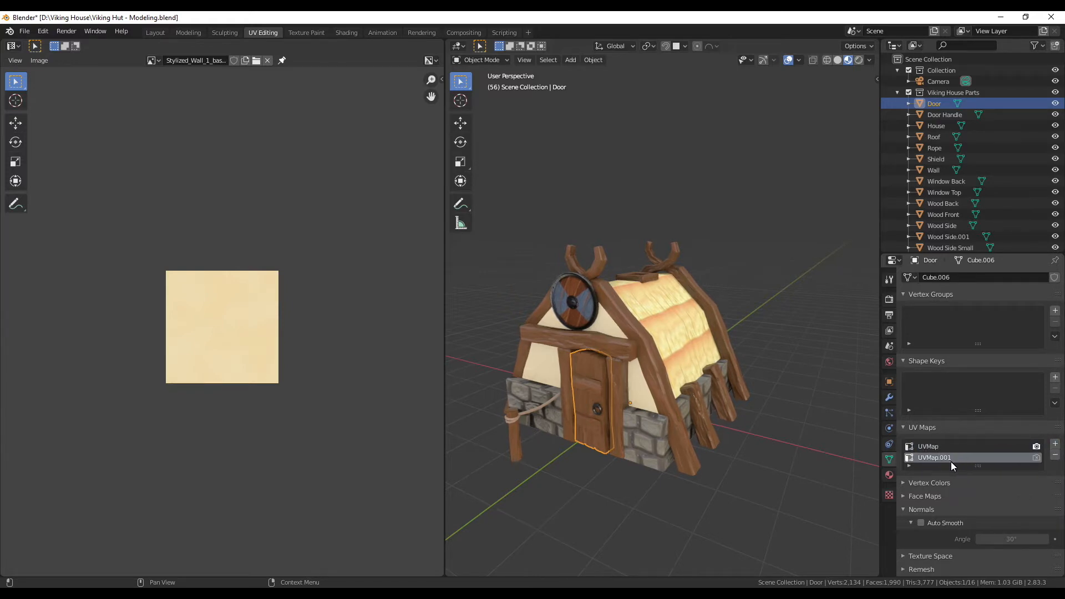
click(947, 118)
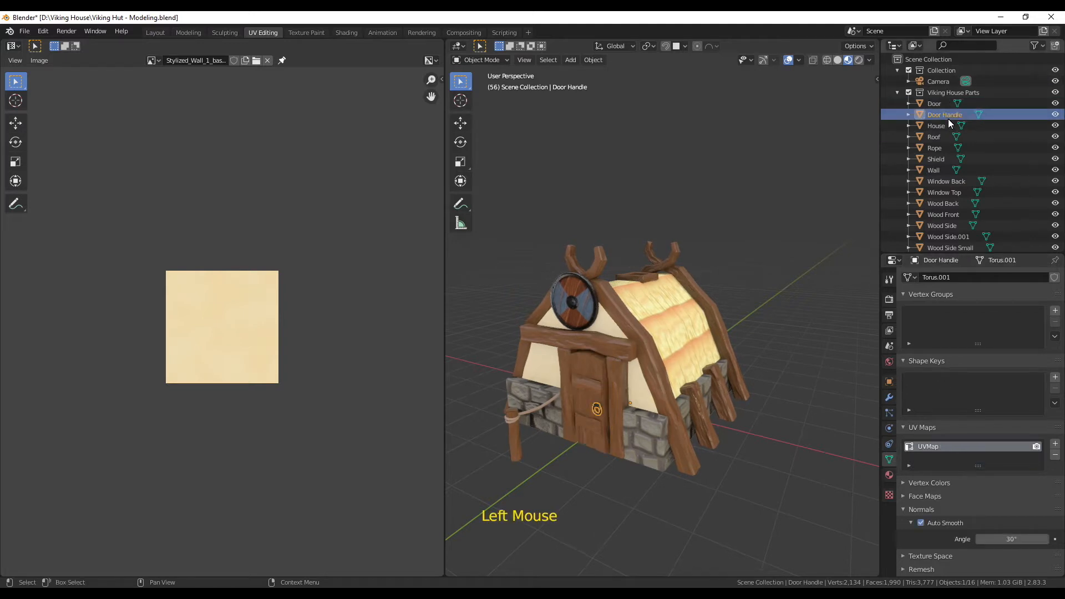
click(1055, 444)
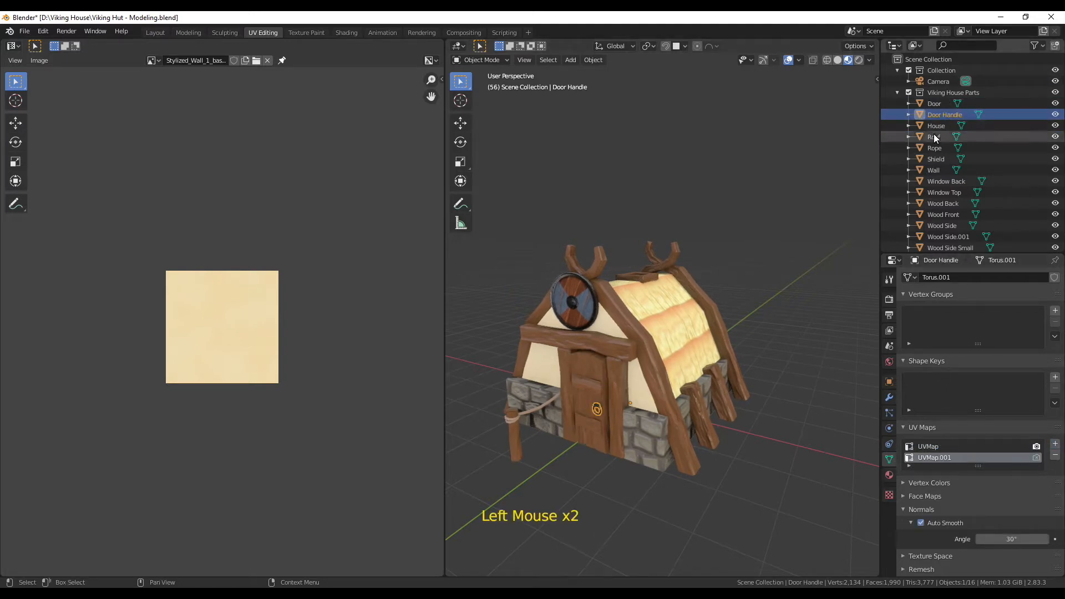
Step: Add a second UV map to each of the Roof, Rope, Shield and Wall meshes
click(938, 127)
click(936, 136)
click(1055, 444)
click(935, 148)
click(1055, 444)
click(936, 159)
click(1055, 444)
click(937, 170)
click(1055, 443)
Step: Add a second UV map to each remaining window and wood part, through the Wooden Pole
click(949, 181)
click(1056, 443)
click(944, 204)
click(1055, 443)
click(944, 215)
click(1055, 443)
click(943, 225)
click(1055, 443)
scroll(944, 219, down, 1)
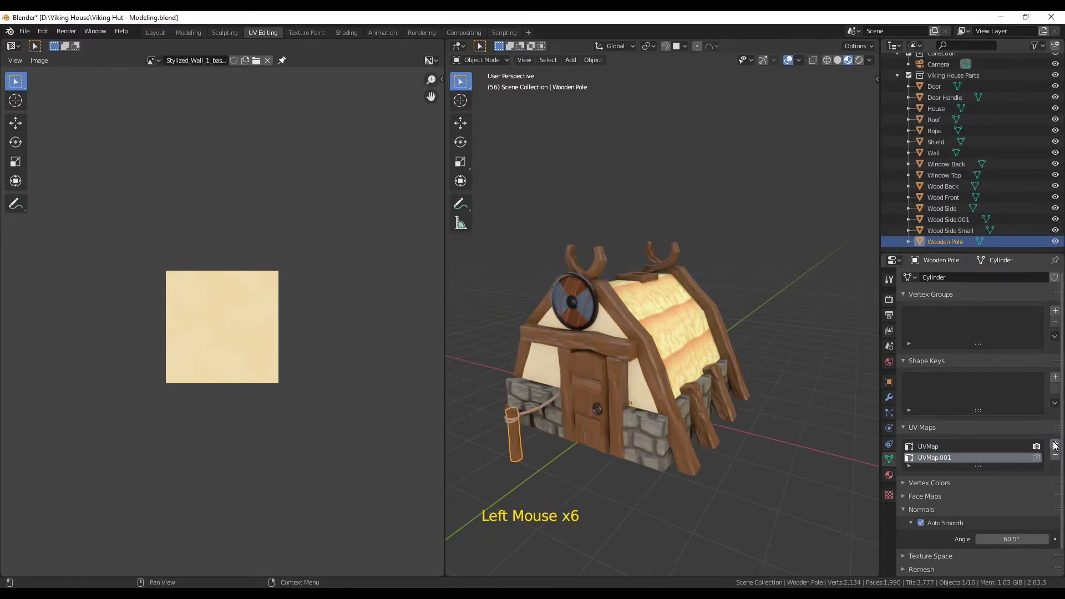
Step: Select all the Viking House parts from Door through Wooden Pole and open them together in Edit Mode
scroll(977, 213, up, 1)
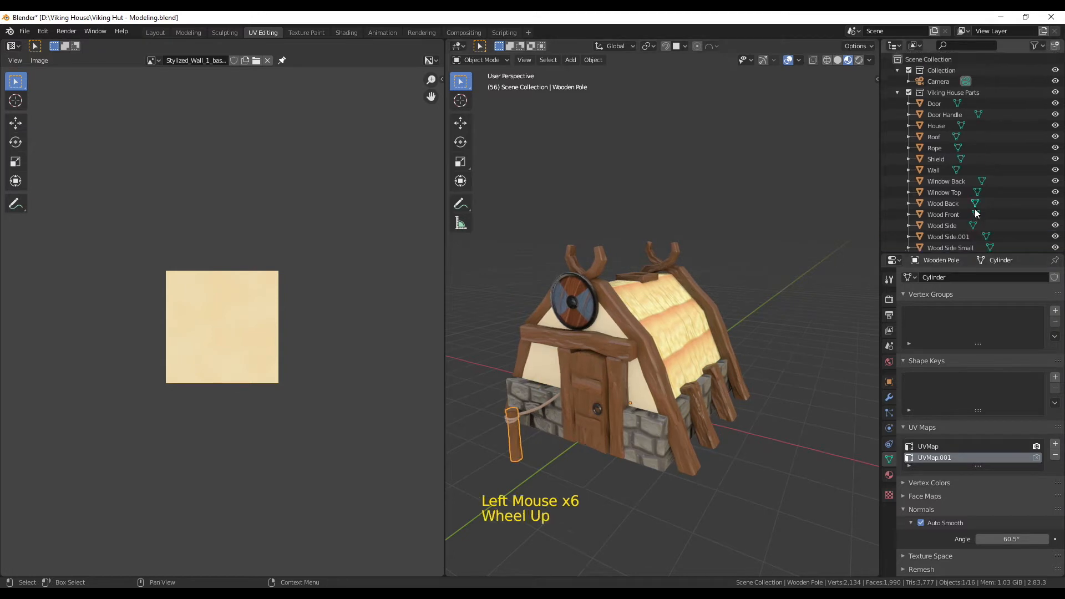
scroll(947, 174, down, 4)
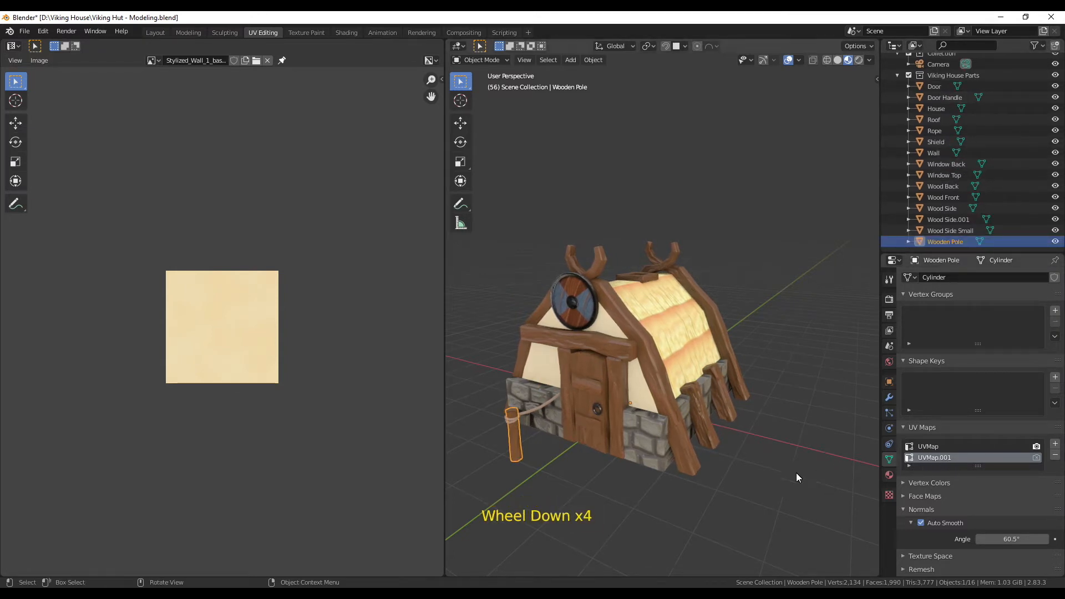
scroll(946, 102, down, 1)
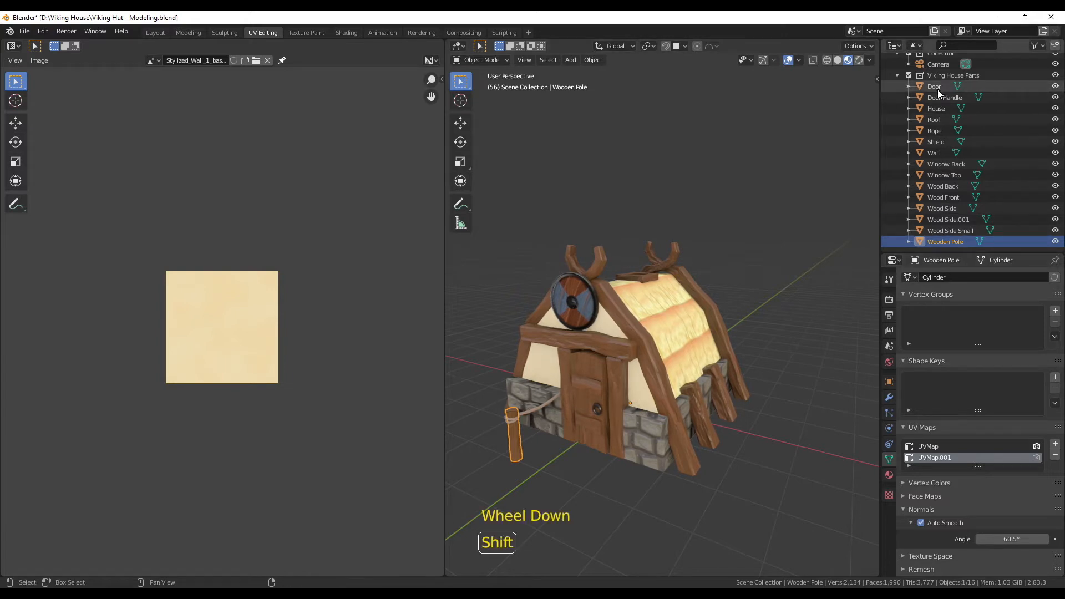
shift+click(936, 86)
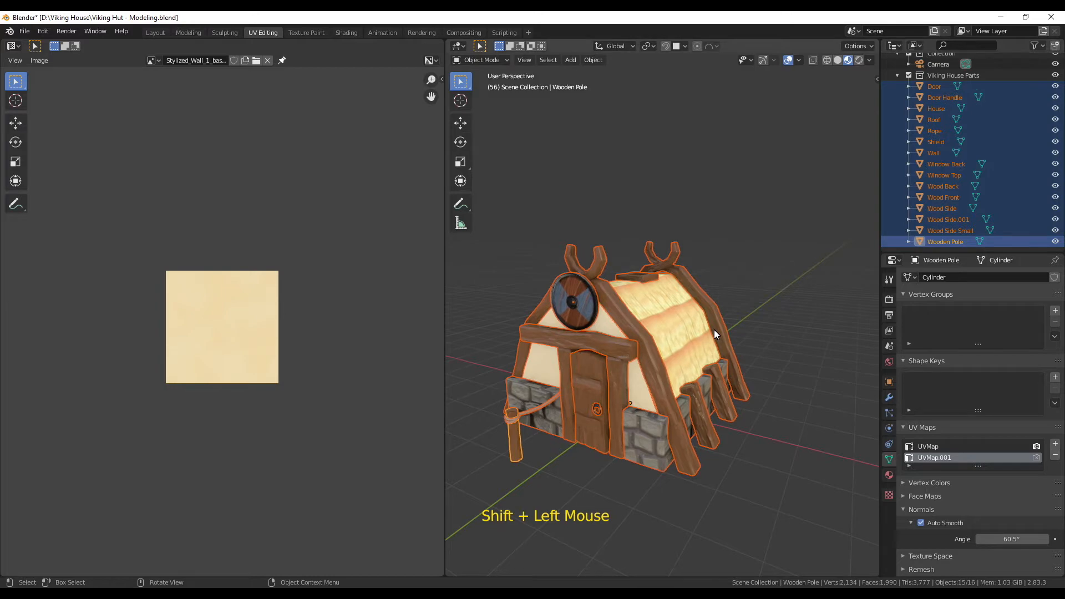
key(Tab)
scroll(374, 319, down, 1)
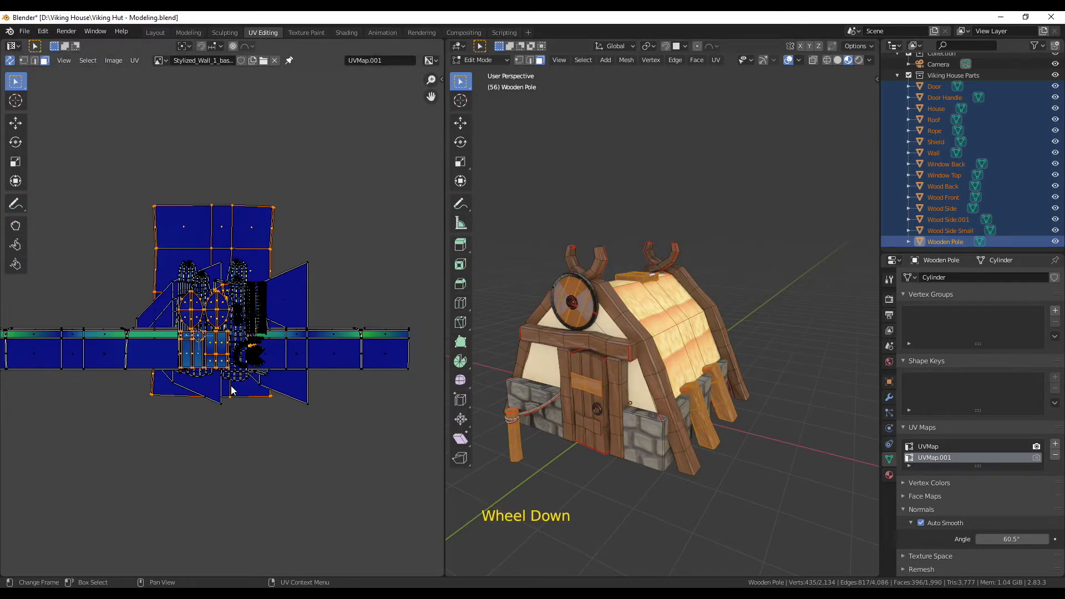
scroll(269, 404, up, 1)
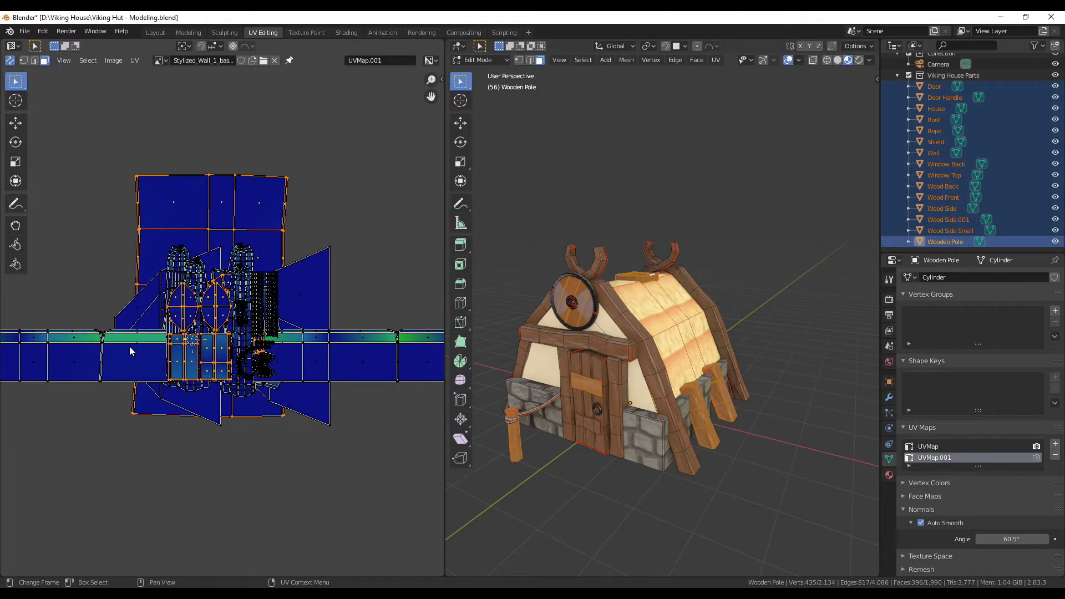
middle_drag(291, 444, 308, 458)
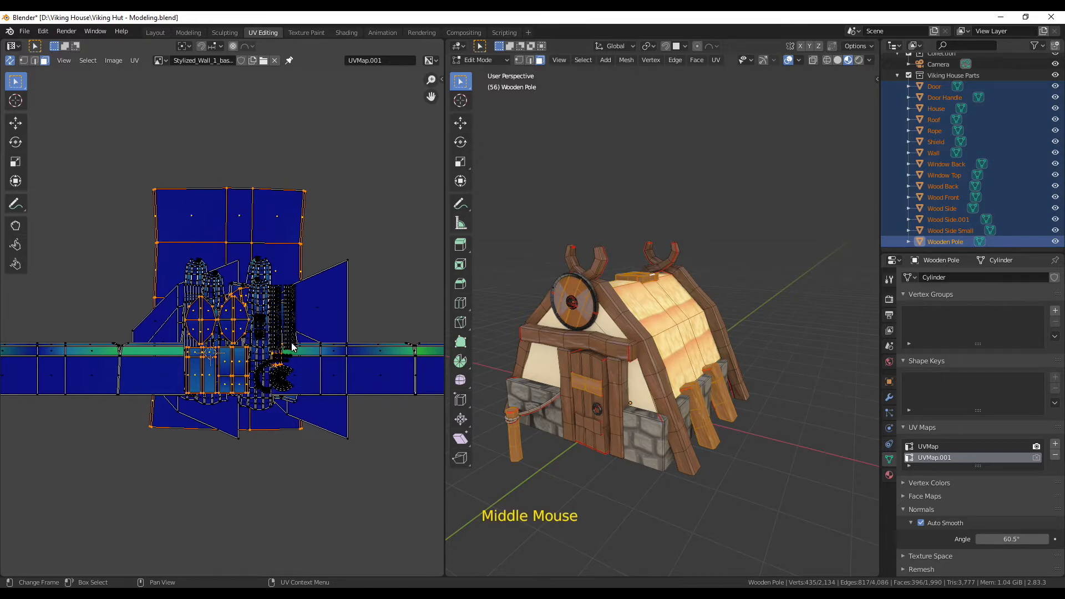
Step: Choose UVMap.001 as the active UV map for the meshes being edited
click(378, 61)
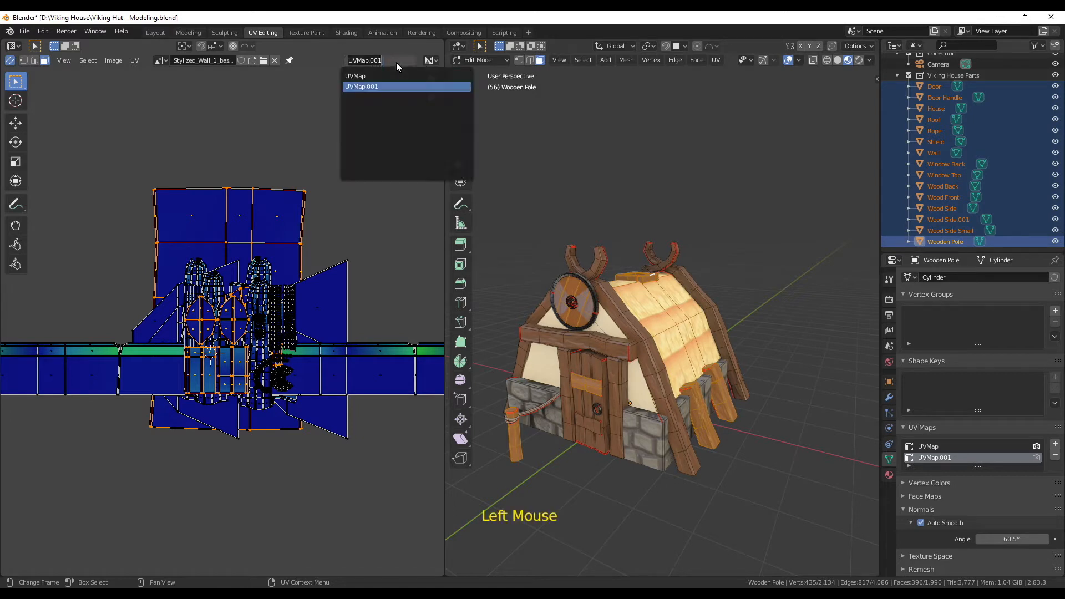
click(370, 87)
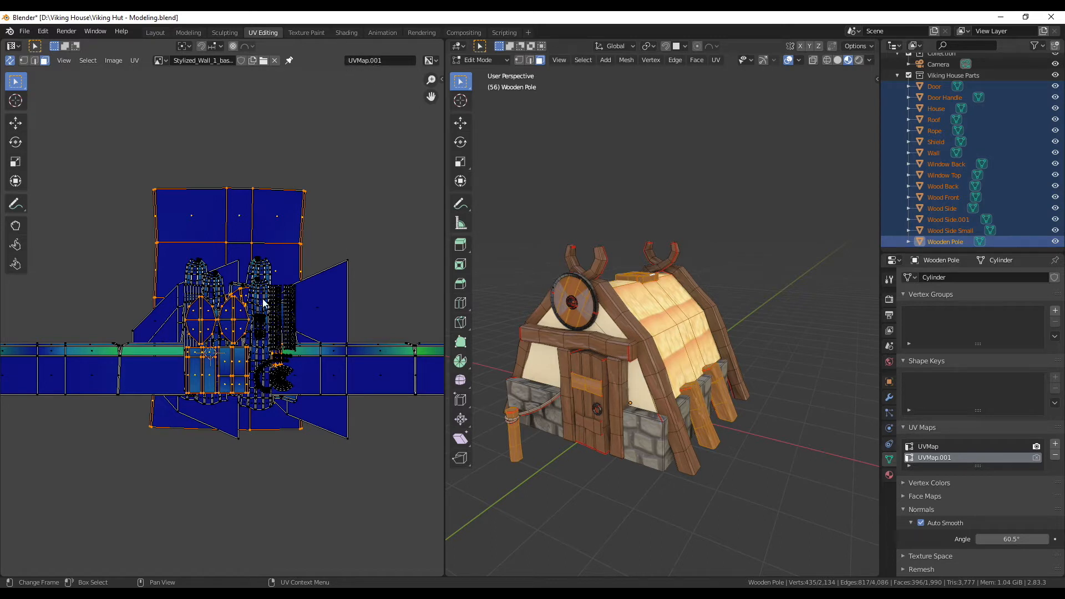
middle_drag(301, 298, 275, 286)
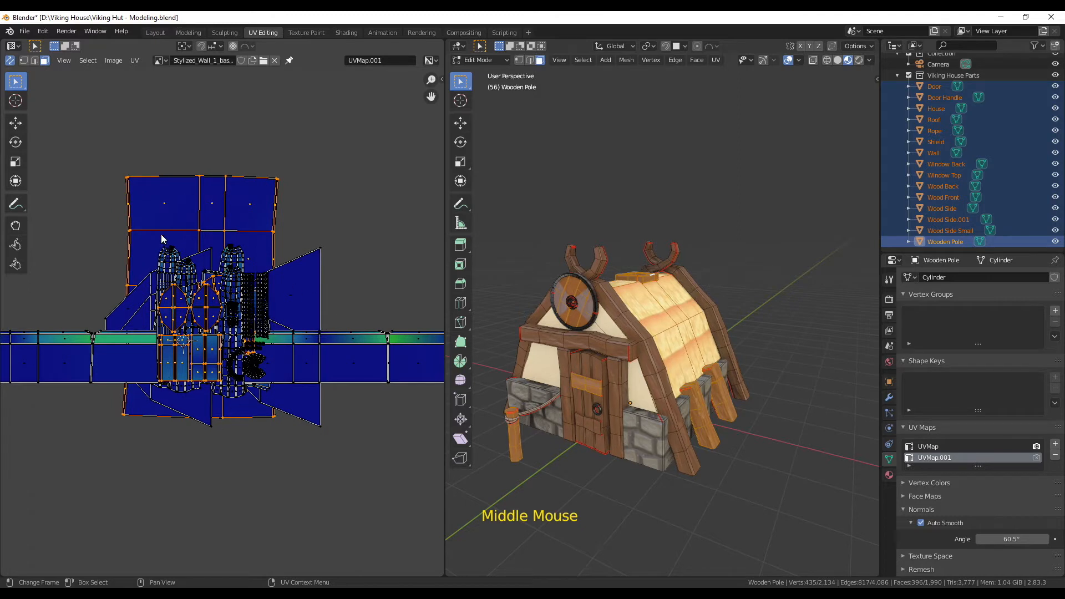
Step: Try packing only the currently selected UV islands, with rotation enabled and a margin of 0.06
click(135, 61)
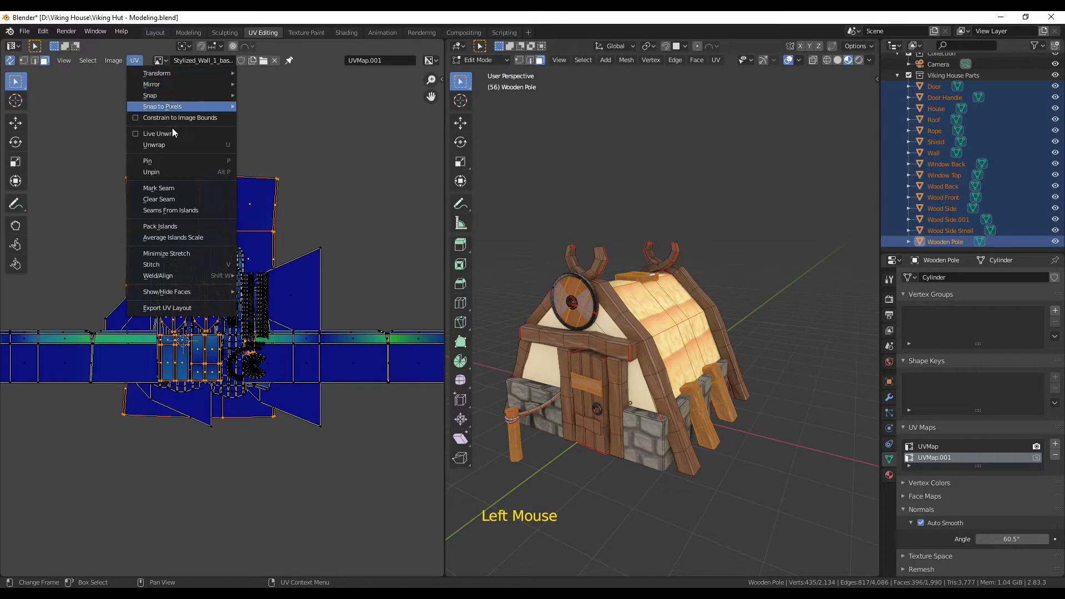
click(191, 226)
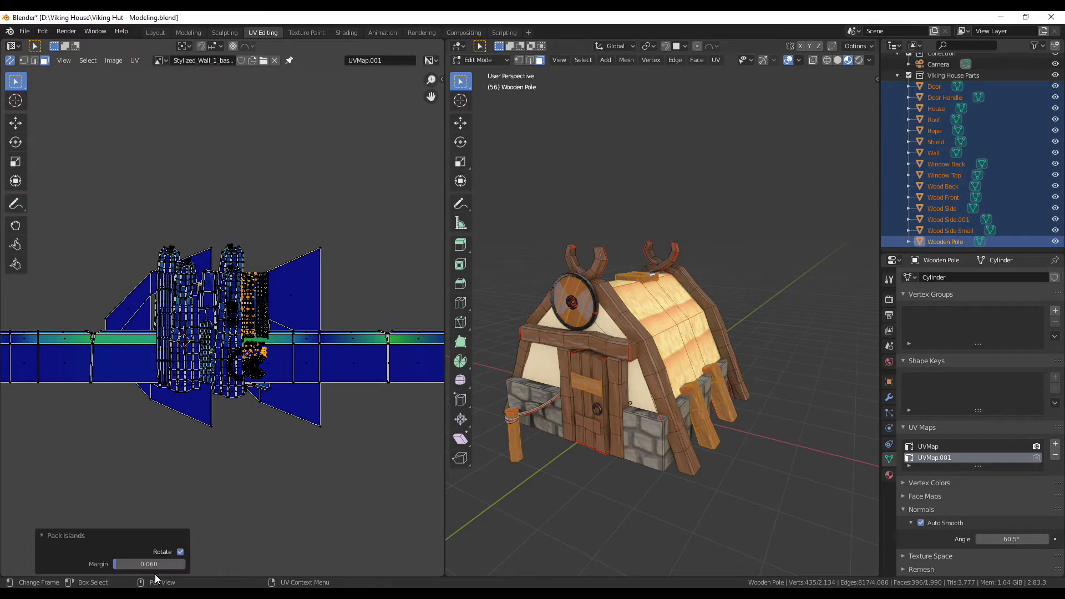
click(126, 566)
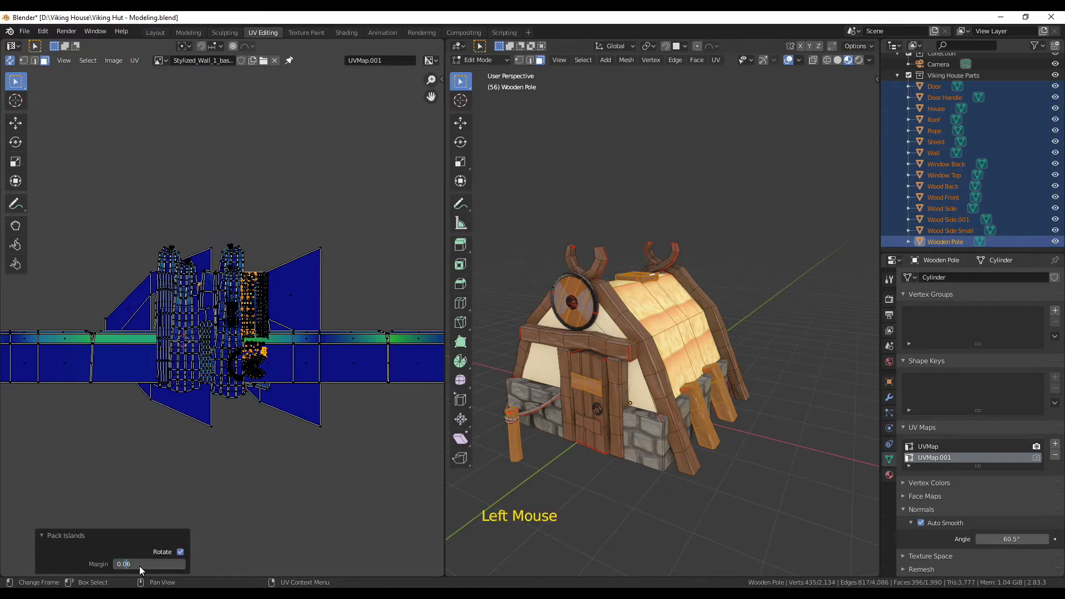
key(Return)
Step: Select the geometry of all the house parts and pack their UV islands with rotation enabled and a 0.060 margin
key(a)
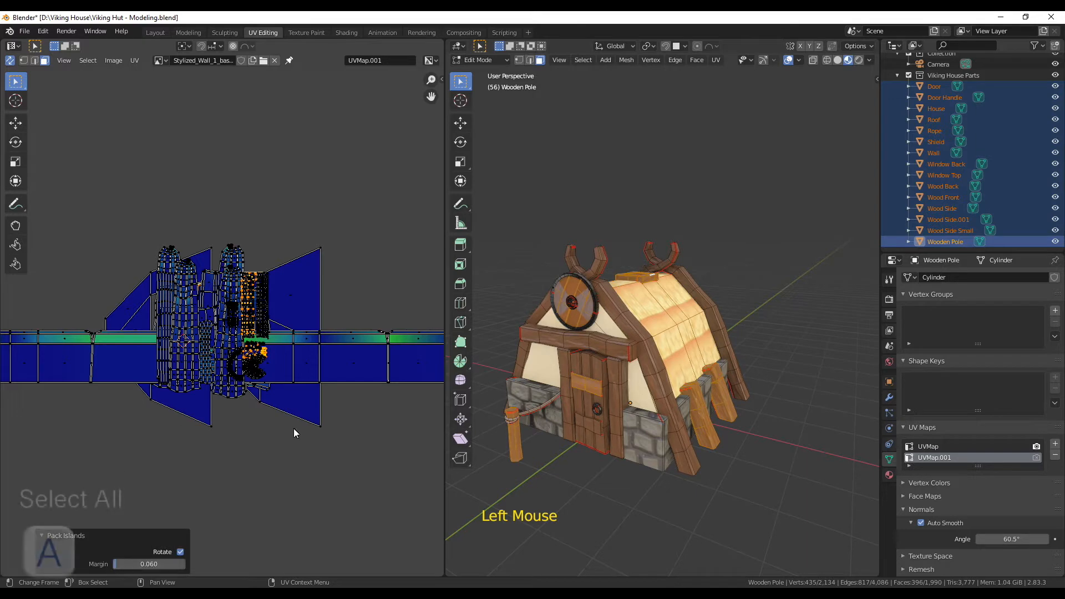
click(134, 60)
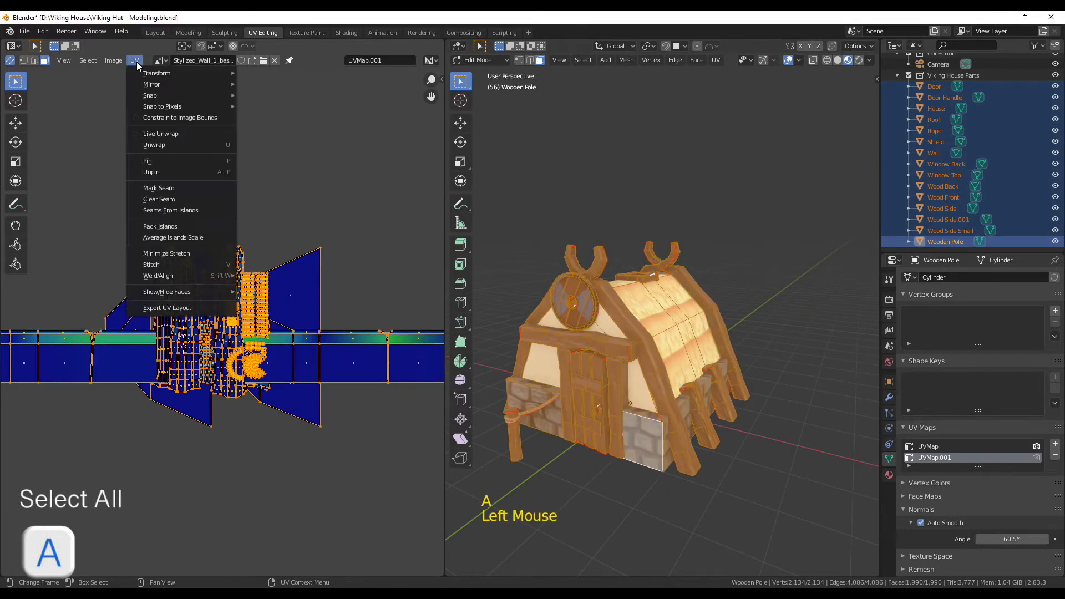
click(160, 226)
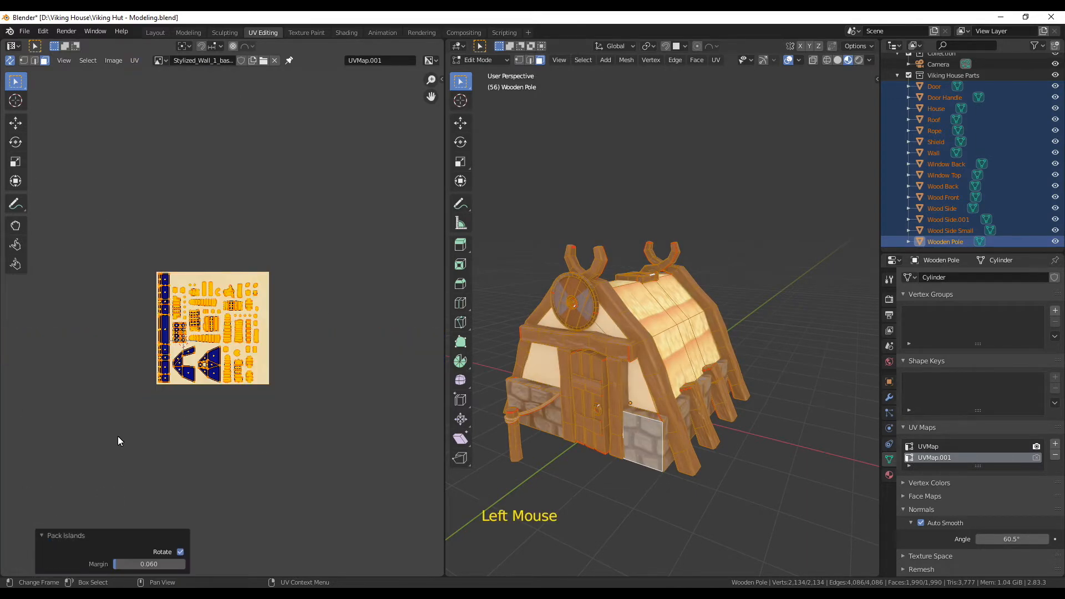
Step: Examine how the packed UV islands of all the parts are arranged and spaced within the texture square
scroll(243, 384, up, 5)
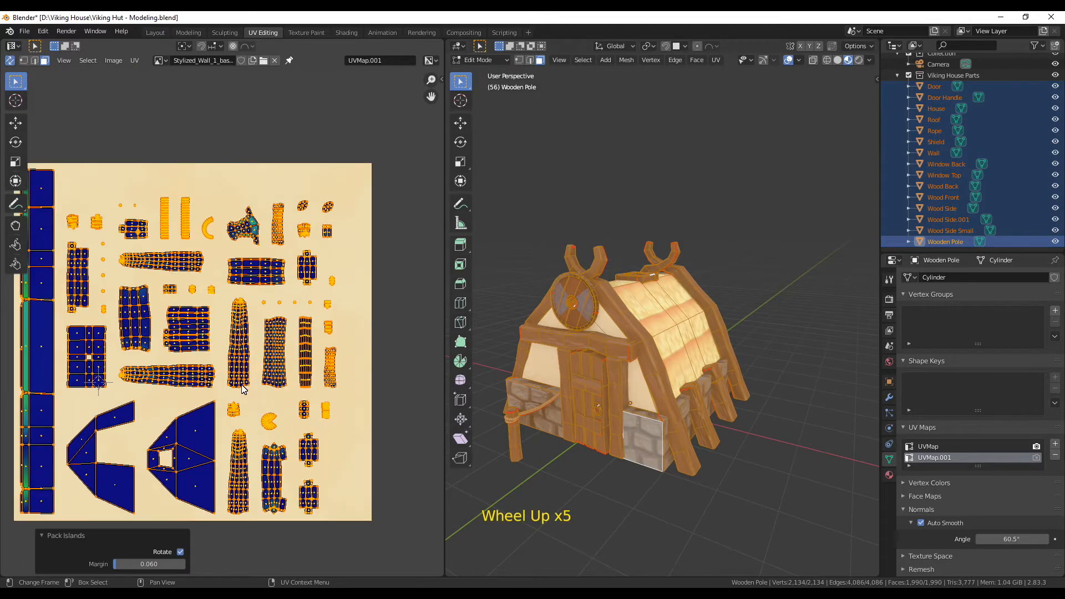
middle_drag(243, 384, 271, 392)
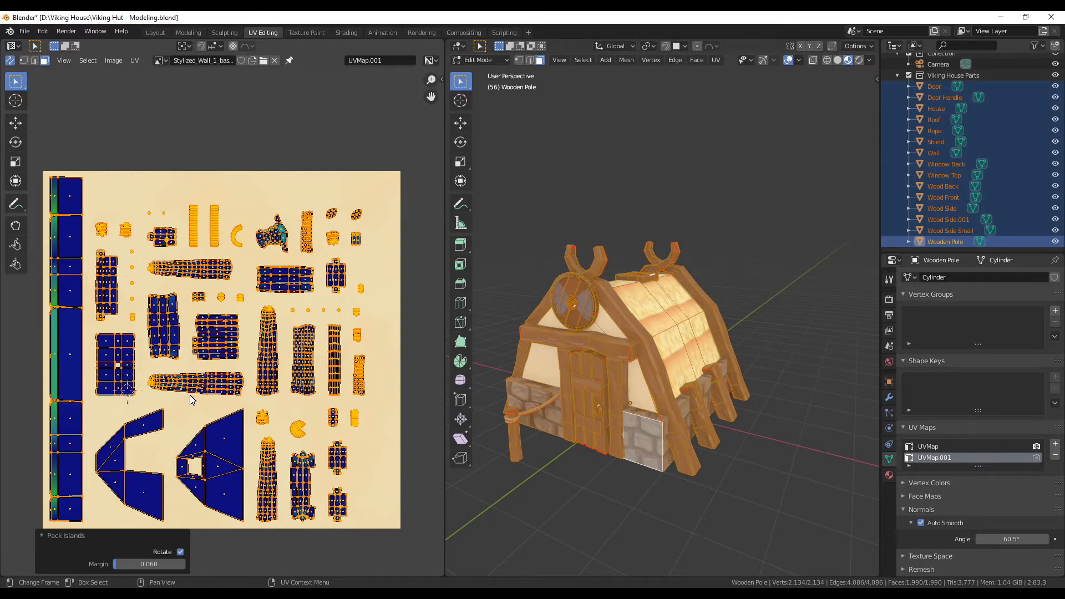
scroll(198, 400, up, 1)
scroll(198, 400, down, 1)
middle_drag(199, 399, 226, 398)
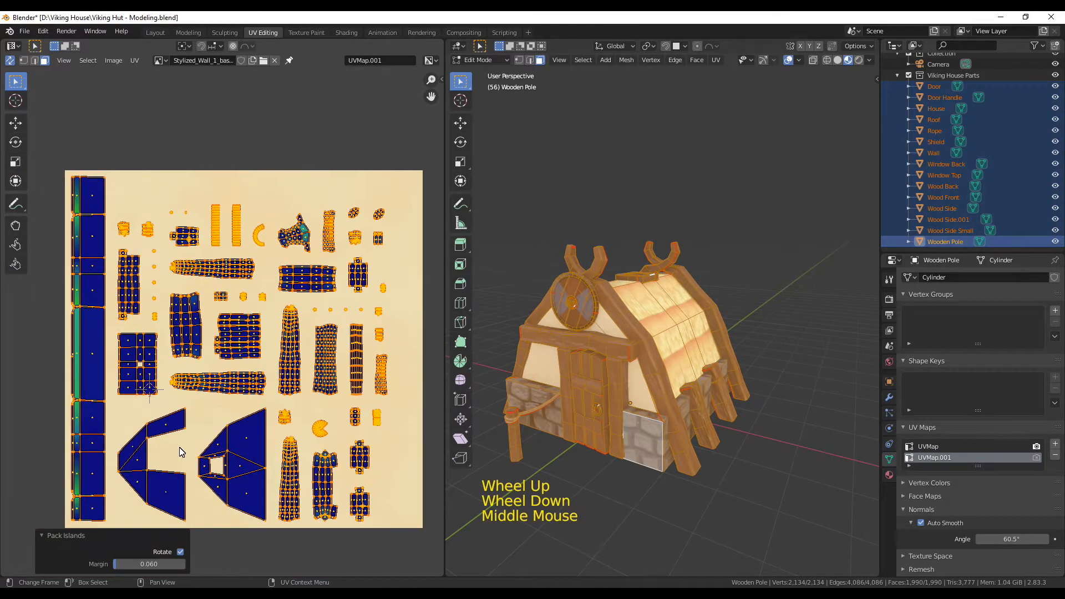
scroll(226, 398, up, 1)
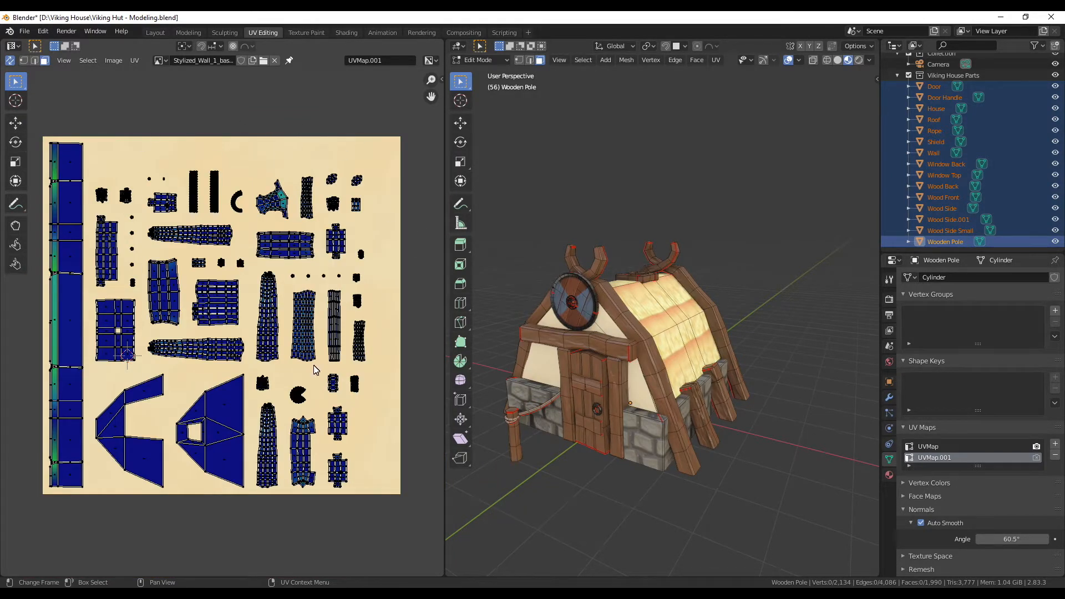
scroll(300, 304, up, 1)
middle_drag(298, 302, 320, 311)
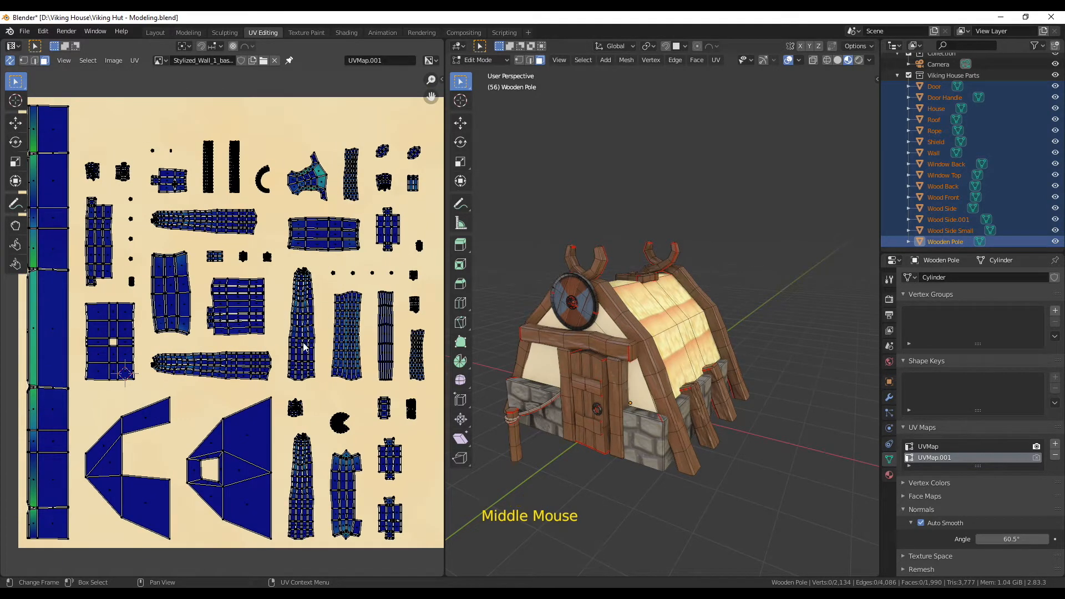
Step: Select the linked faces of the front and rear wooden side beams to locate their UV islands, and clear the selection
key(l)
middle_drag(694, 278, 577, 345)
click(577, 344)
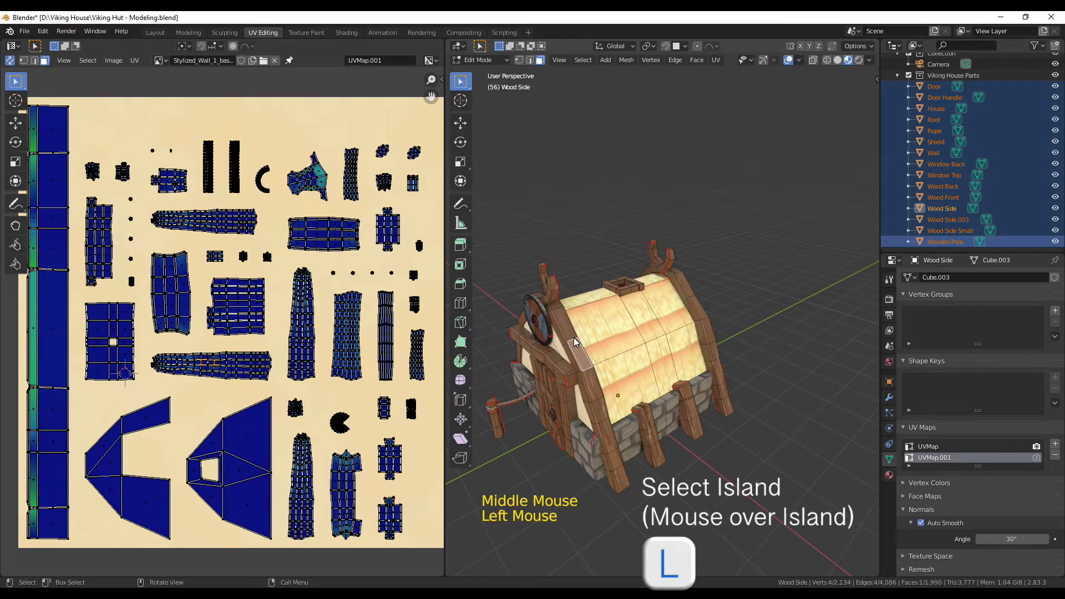
key(l)
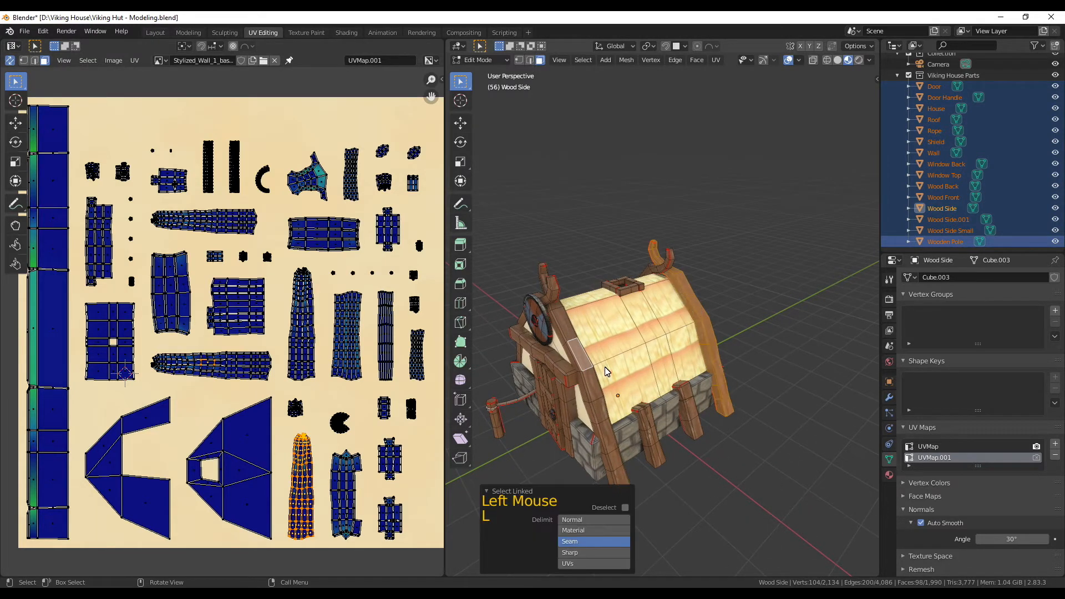
key(l)
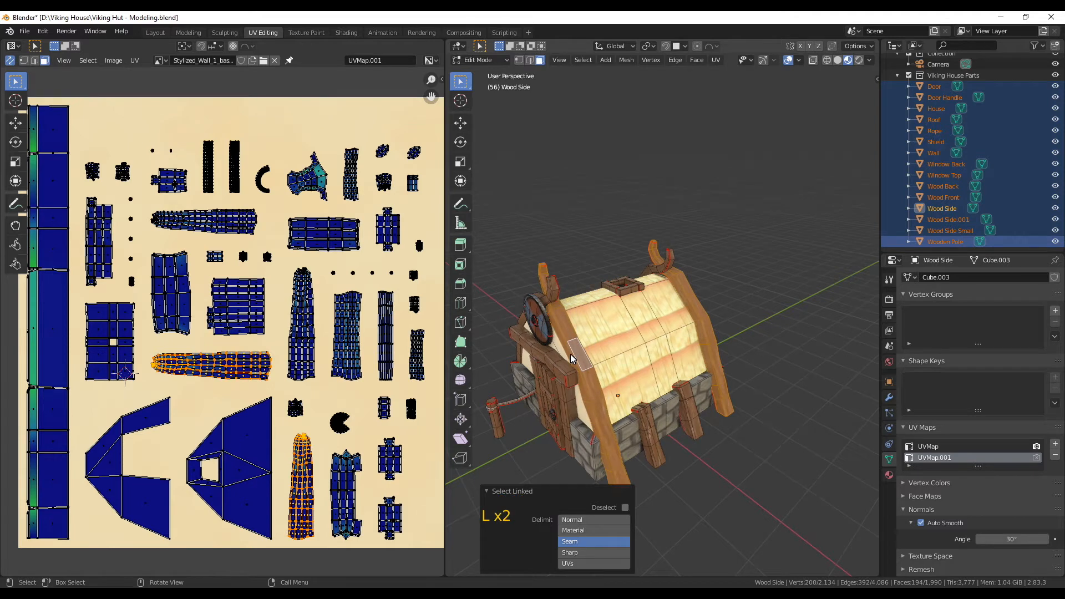
scroll(357, 338, down, 1)
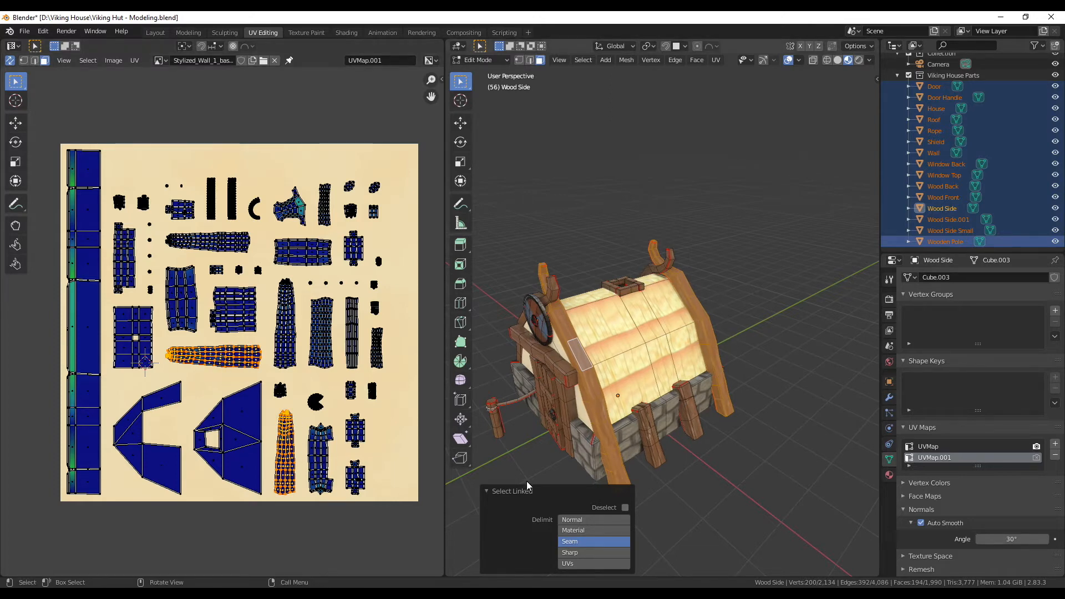
key(alt+a)
Step: Examine the house from the front, side and back to judge which parts are most visible
middle_drag(573, 477, 610, 391)
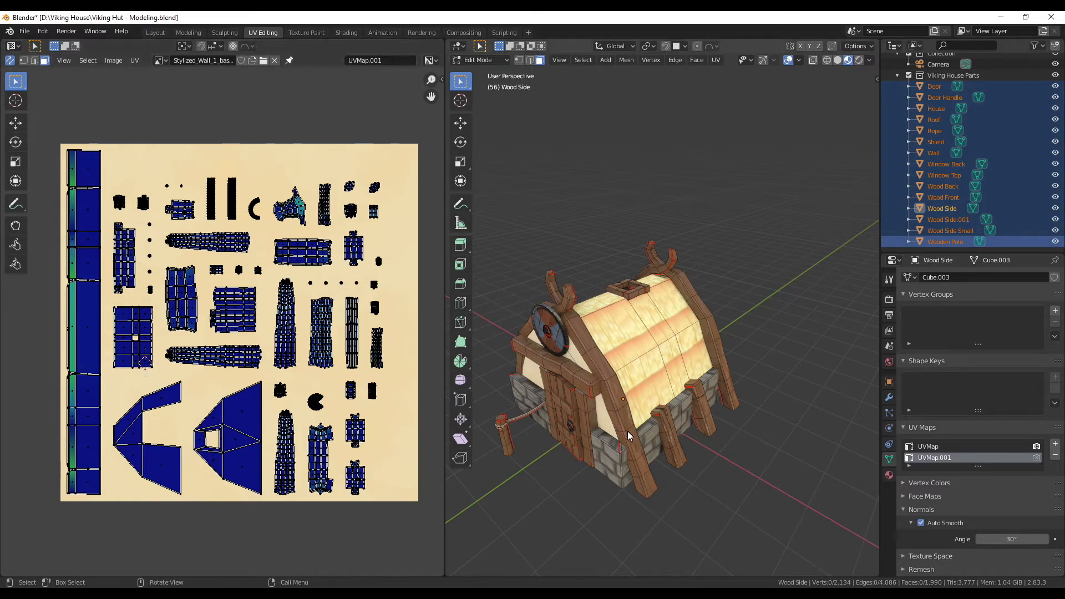
middle_drag(597, 451, 623, 492)
scroll(626, 495, up, 2)
scroll(644, 484, down, 2)
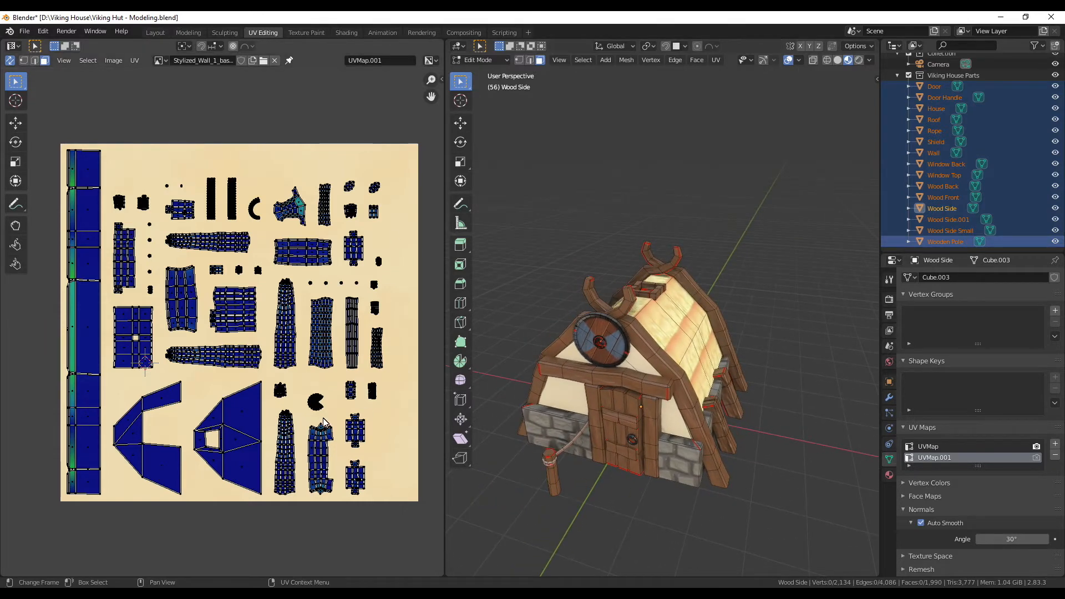
middle_drag(691, 459, 666, 478)
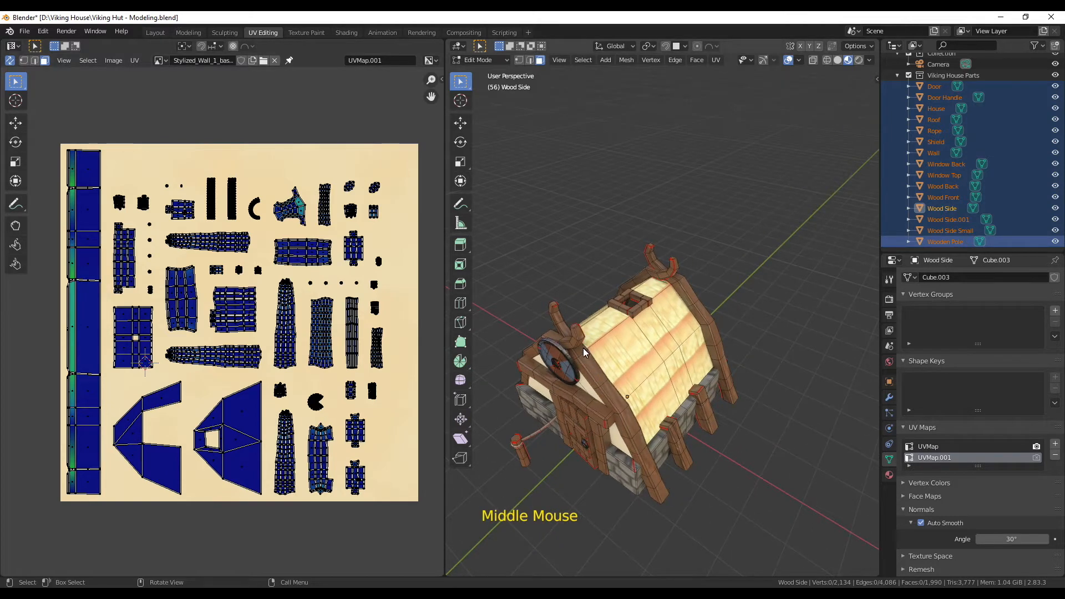
scroll(563, 338, up, 1)
middle_drag(565, 340, 566, 378)
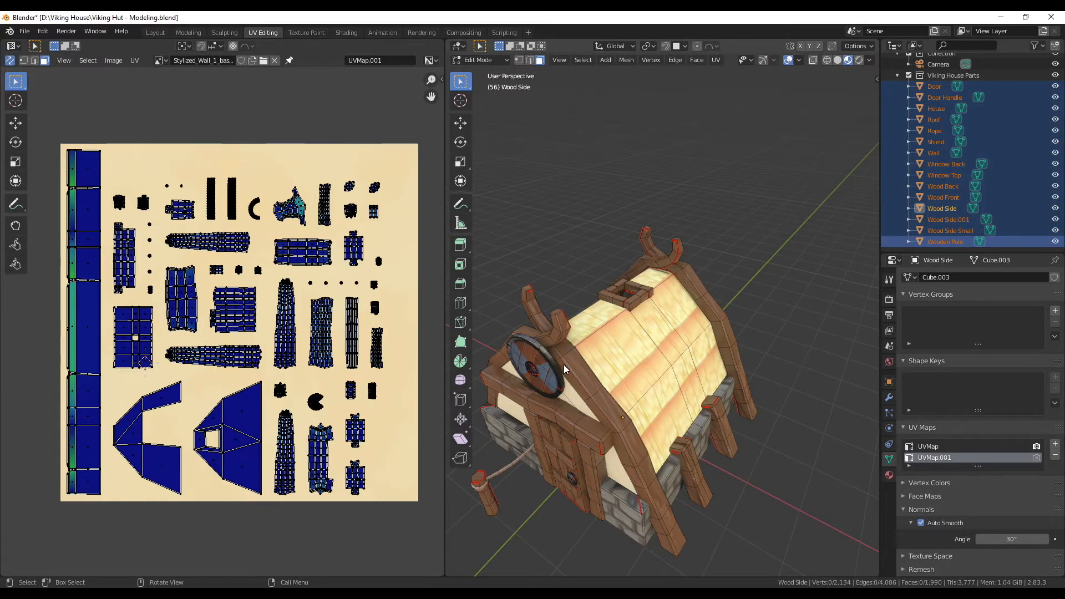
mouse_move(568, 377)
middle_down()
mouse_move(706, 397)
mouse_move(557, 368)
mouse_move(577, 373)
middle_up()
scroll(599, 390, down, 2)
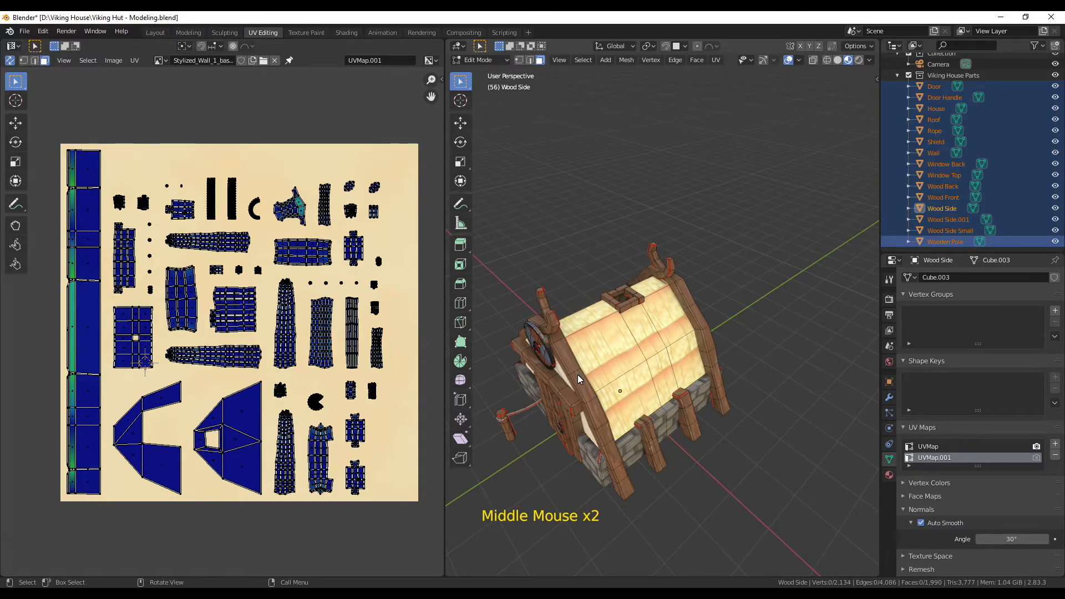
middle_drag(768, 368, 645, 285)
middle_drag(551, 355, 636, 268)
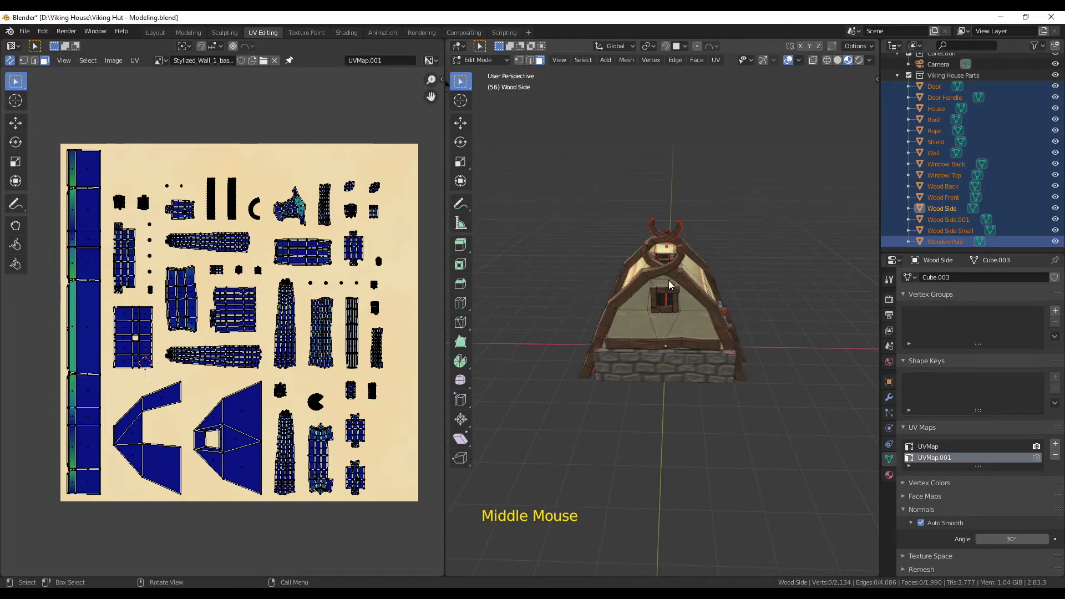
middle_drag(667, 265, 654, 344)
scroll(654, 343, up, 2)
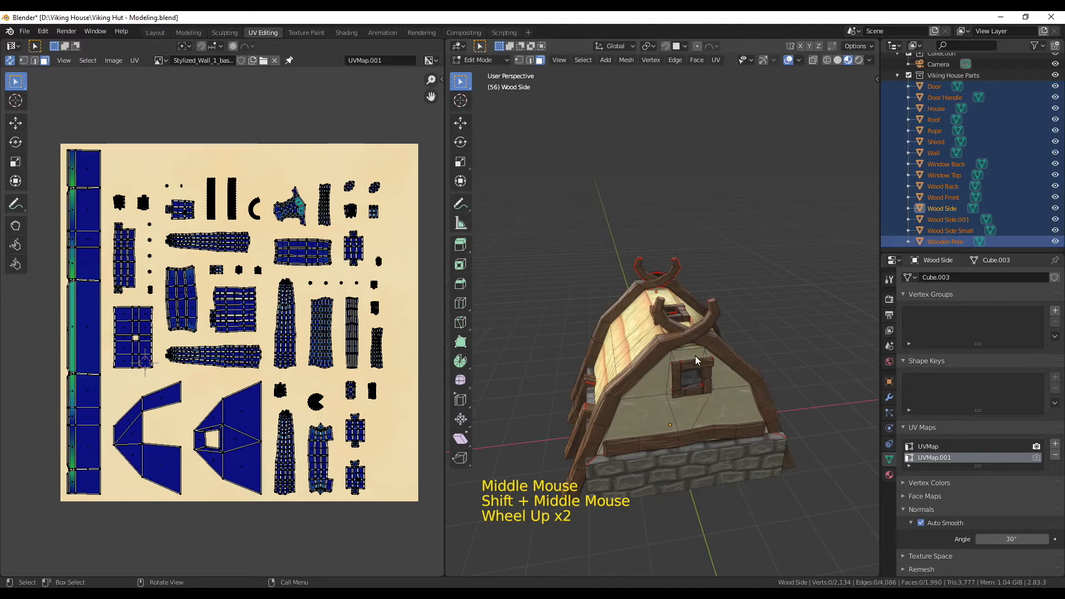
scroll(578, 457, down, 2)
middle_drag(577, 449, 766, 476)
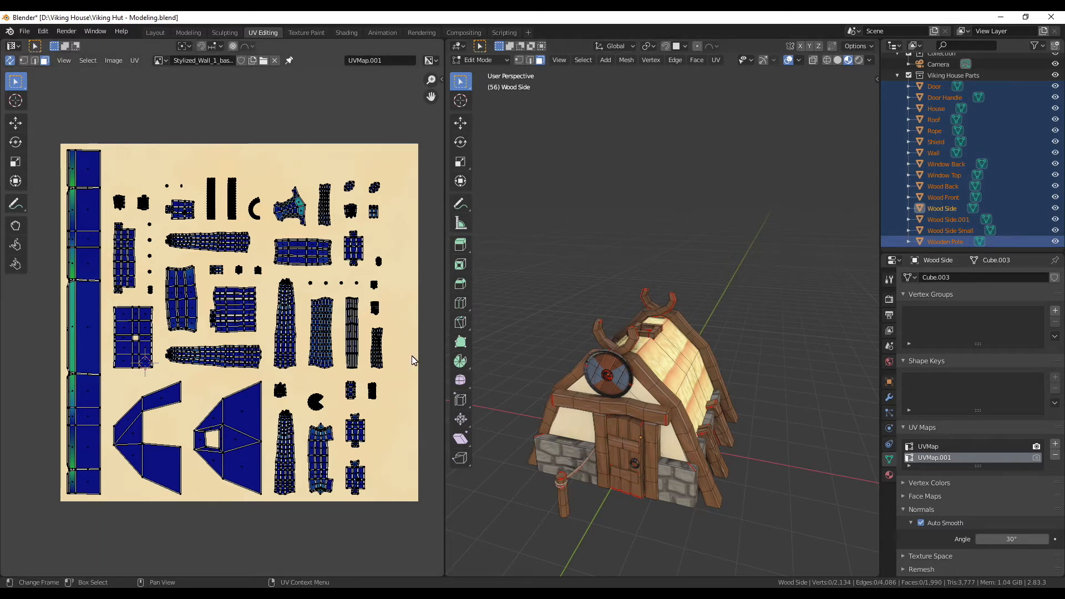
Step: Select one of the tiny round UV islands among the beam islands and look for its matching faces around the shield
scroll(359, 310, up, 4)
middle_drag(288, 383, 240, 338)
click(298, 304)
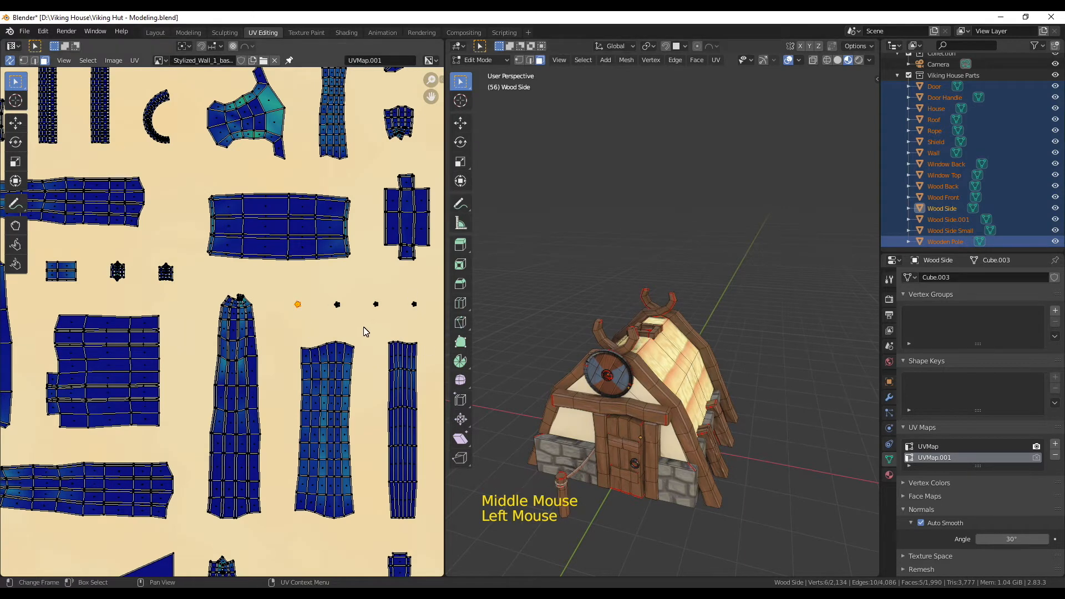
scroll(333, 310, down, 2)
scroll(341, 311, down, 3)
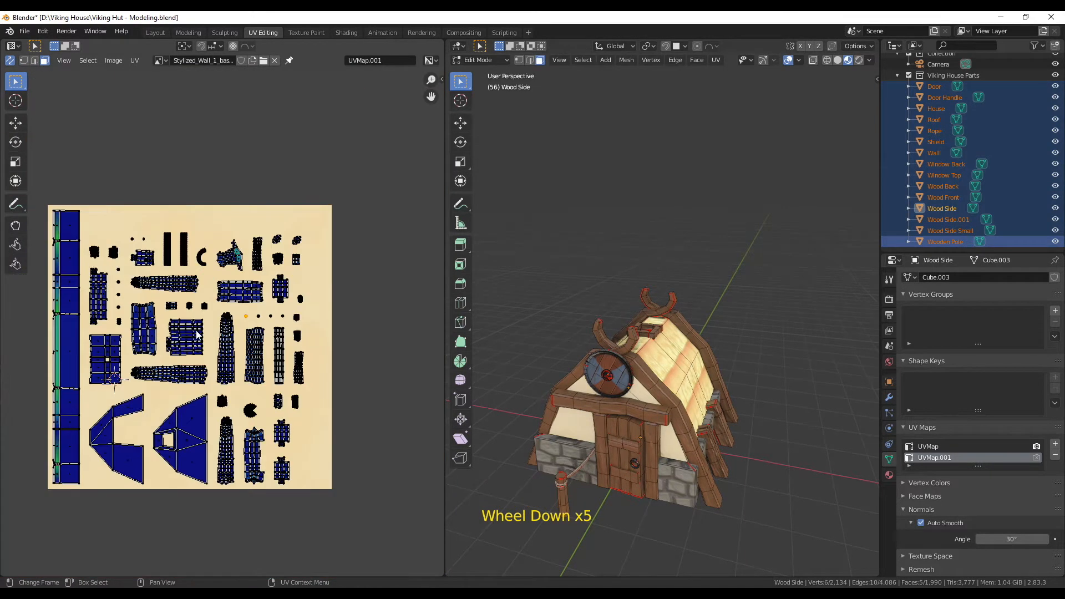
scroll(618, 383, up, 4)
middle_drag(562, 498, 663, 237)
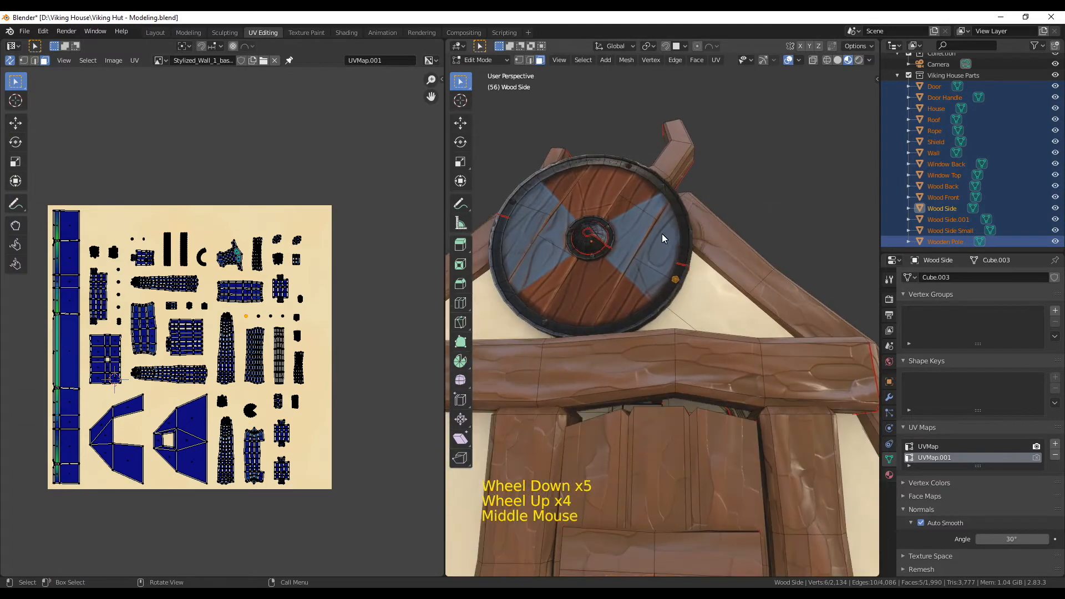
scroll(643, 244, down, 6)
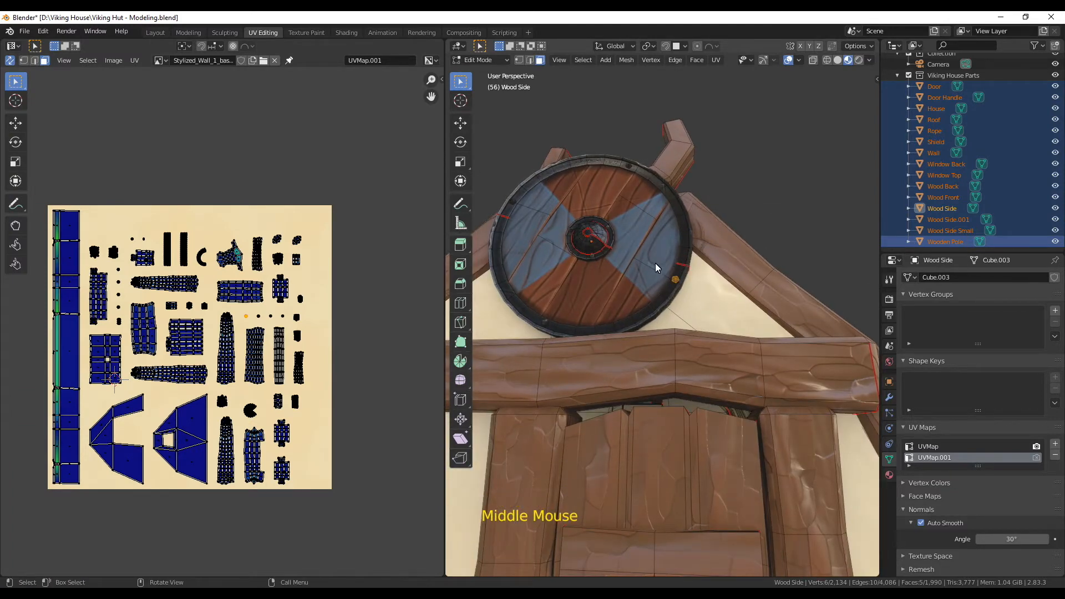
scroll(273, 379, down, 2)
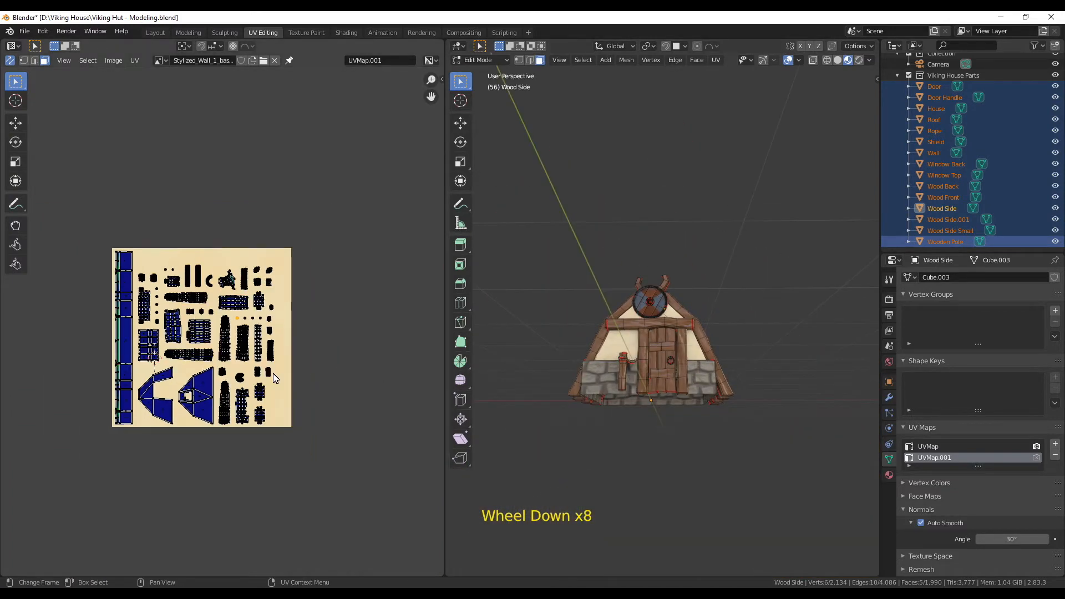
Step: Examine the sizes of the small UV islands and the empty gaps between them across the whole packed layout
scroll(304, 337, up, 2)
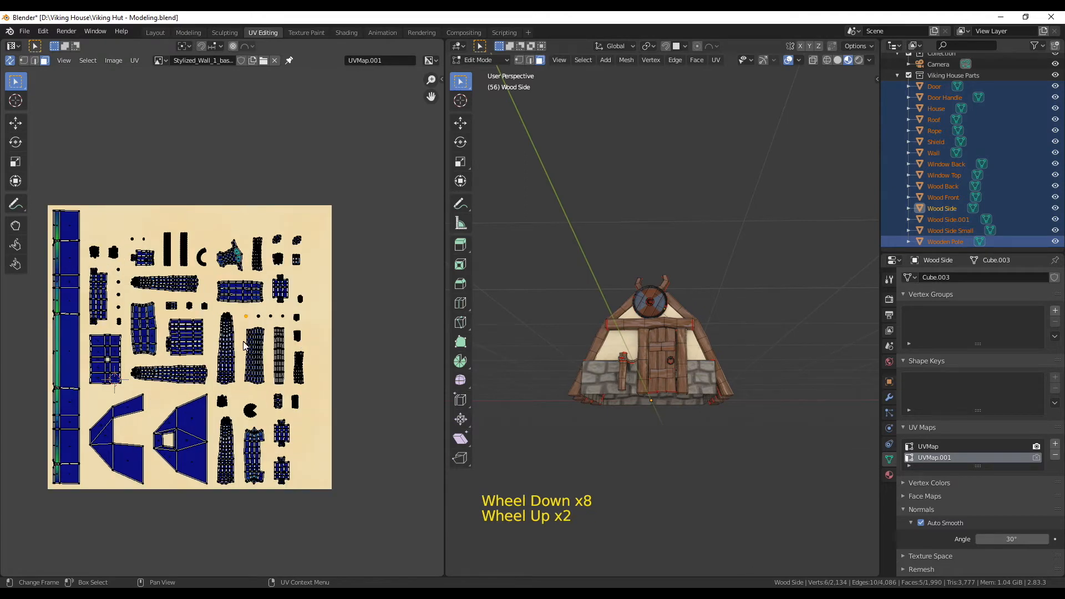
middle_drag(246, 346, 306, 355)
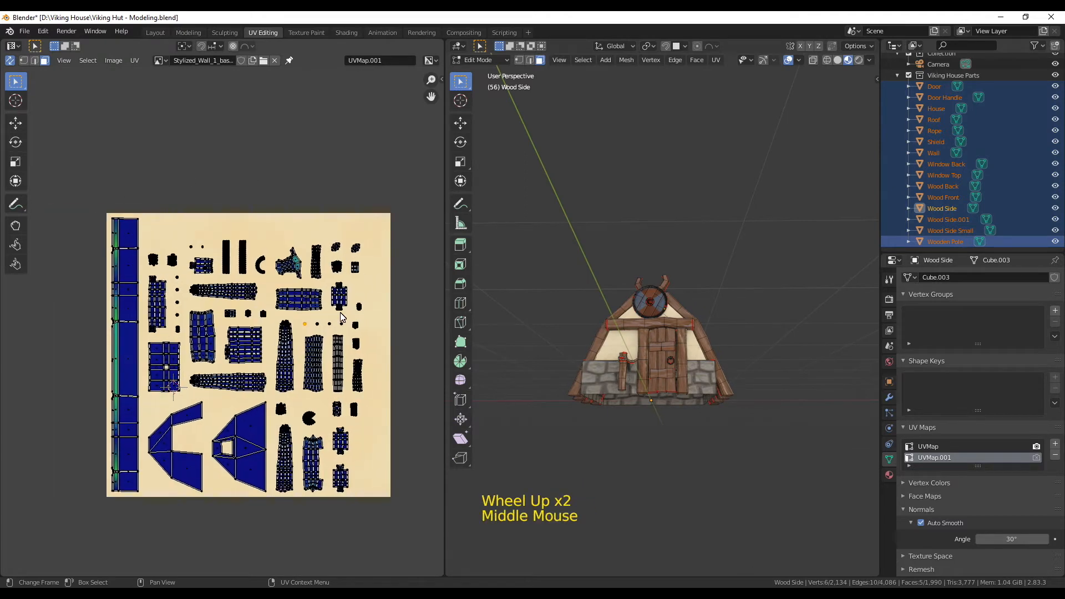
scroll(431, 471, up, 2)
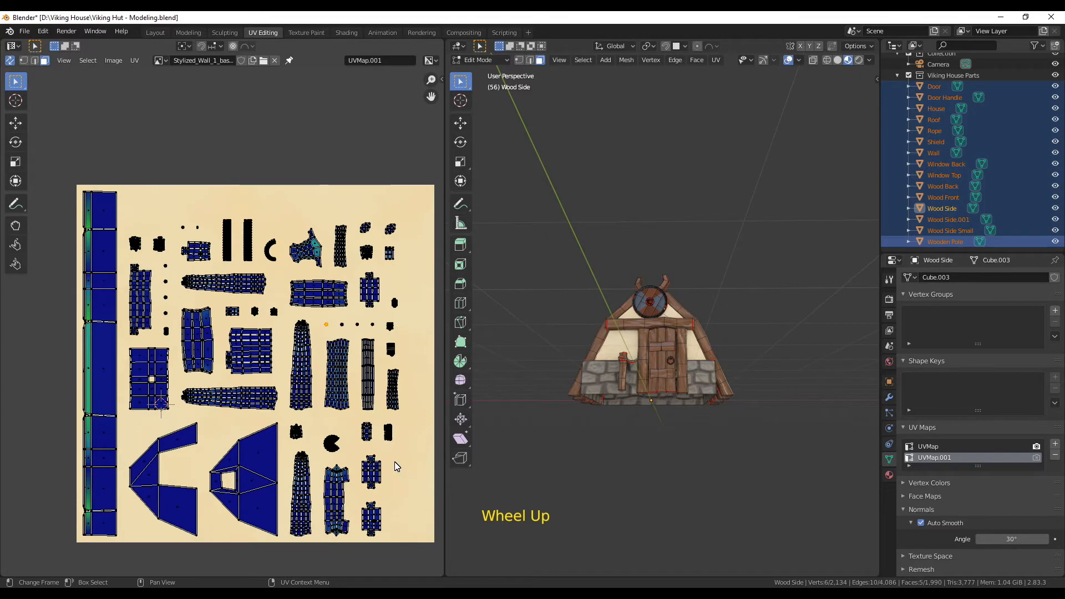
middle_drag(250, 380, 262, 297)
middle_drag(302, 373, 268, 383)
scroll(300, 369, down, 2)
scroll(307, 361, up, 2)
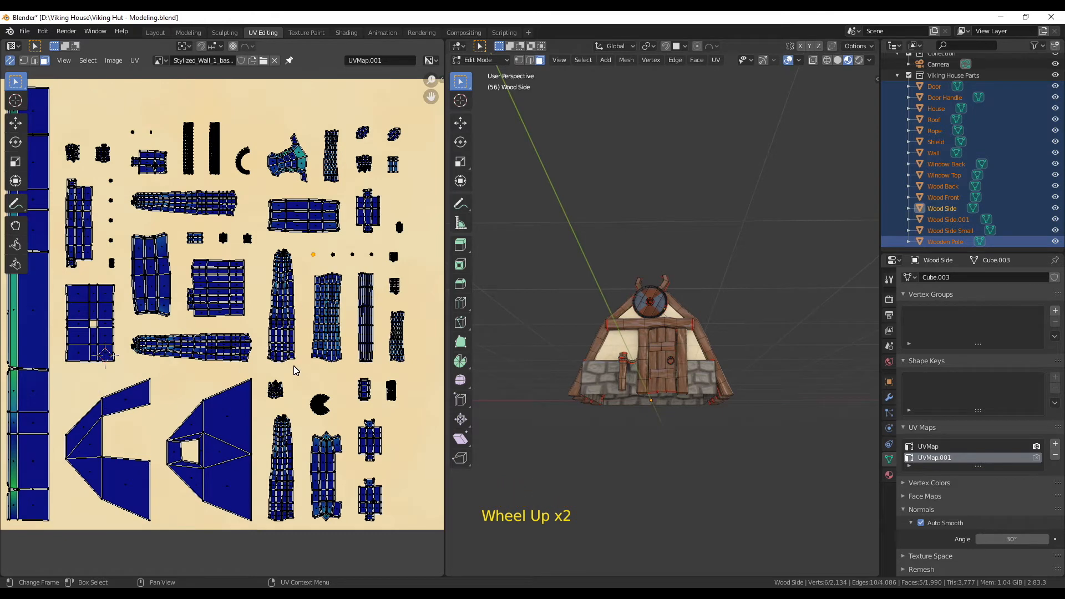
scroll(294, 372, down, 1)
middle_drag(361, 370, 352, 382)
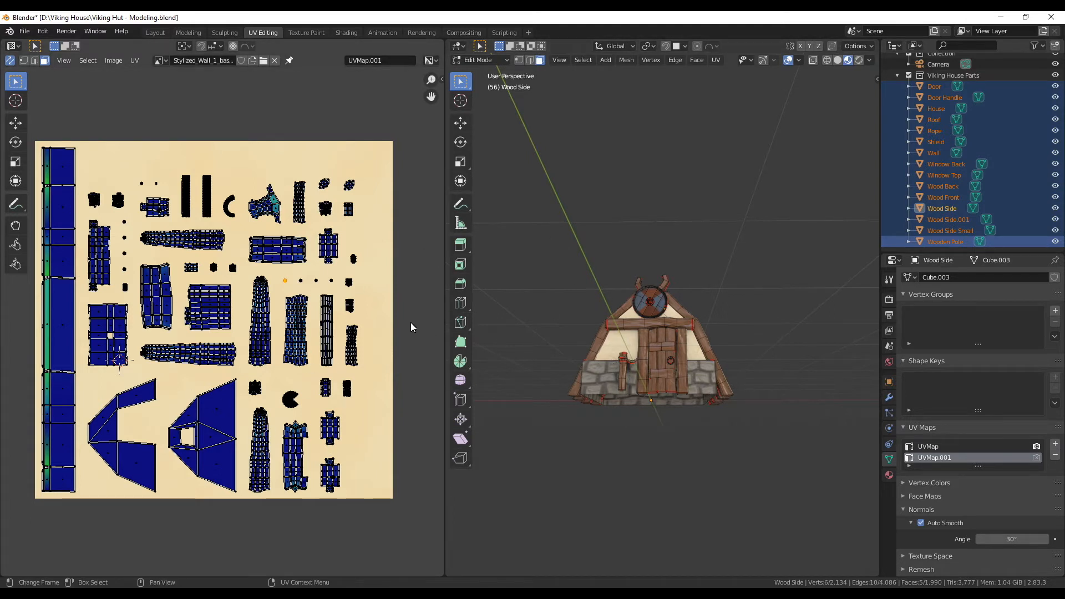
scroll(364, 319, up, 1)
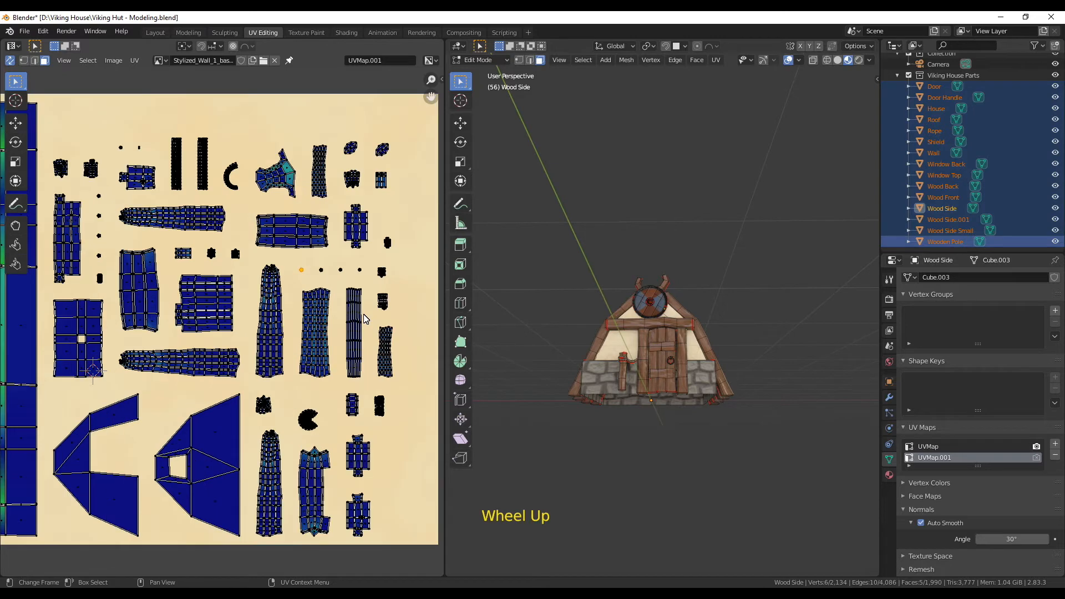
scroll(316, 297, down, 1)
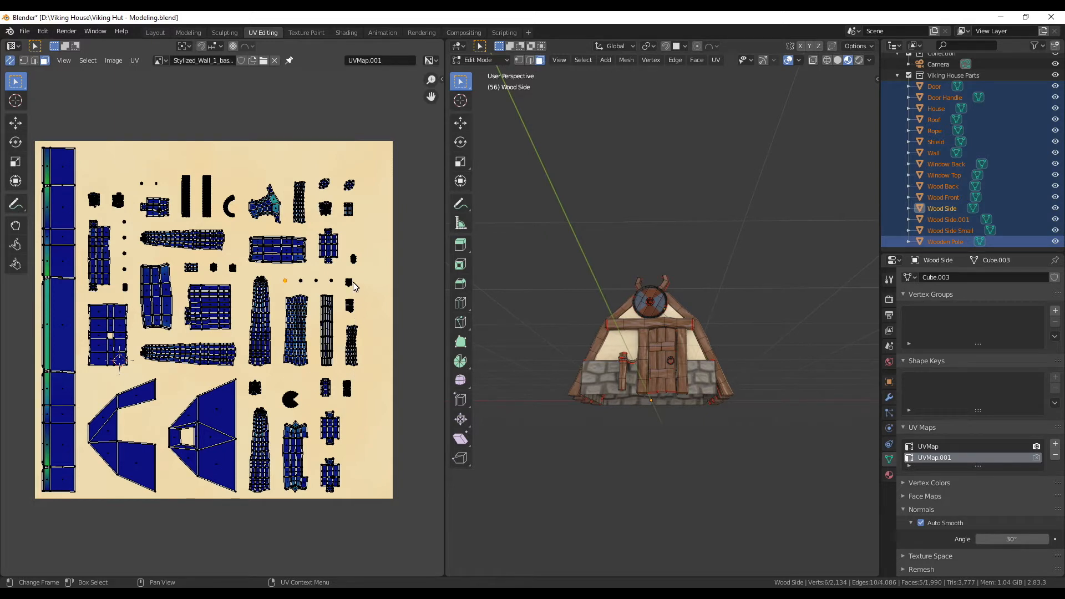
middle_drag(359, 308, 399, 344)
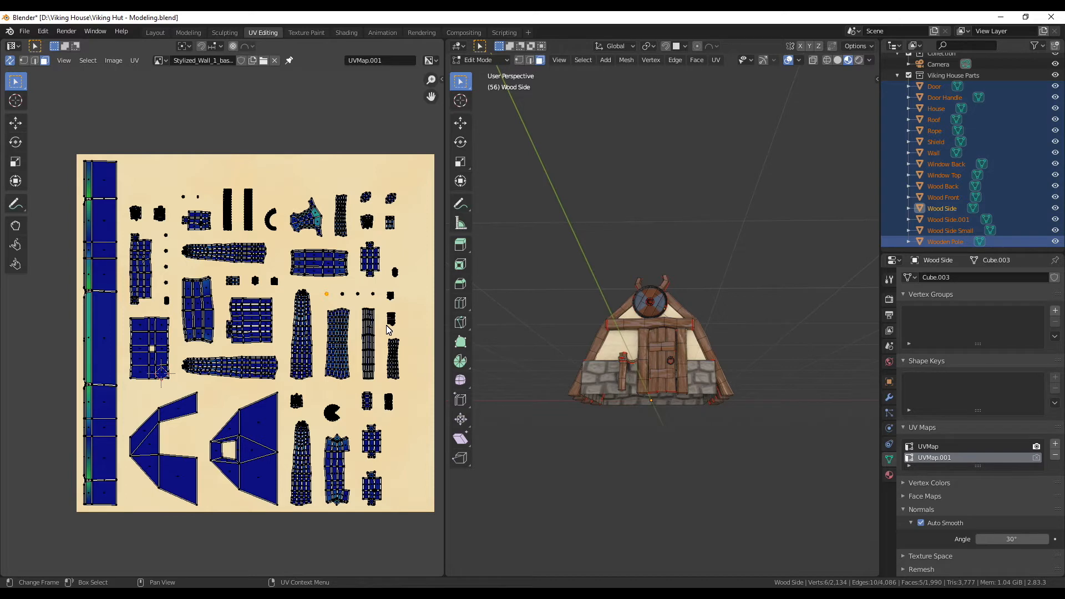
middle_drag(335, 321, 320, 319)
scroll(281, 283, up, 2)
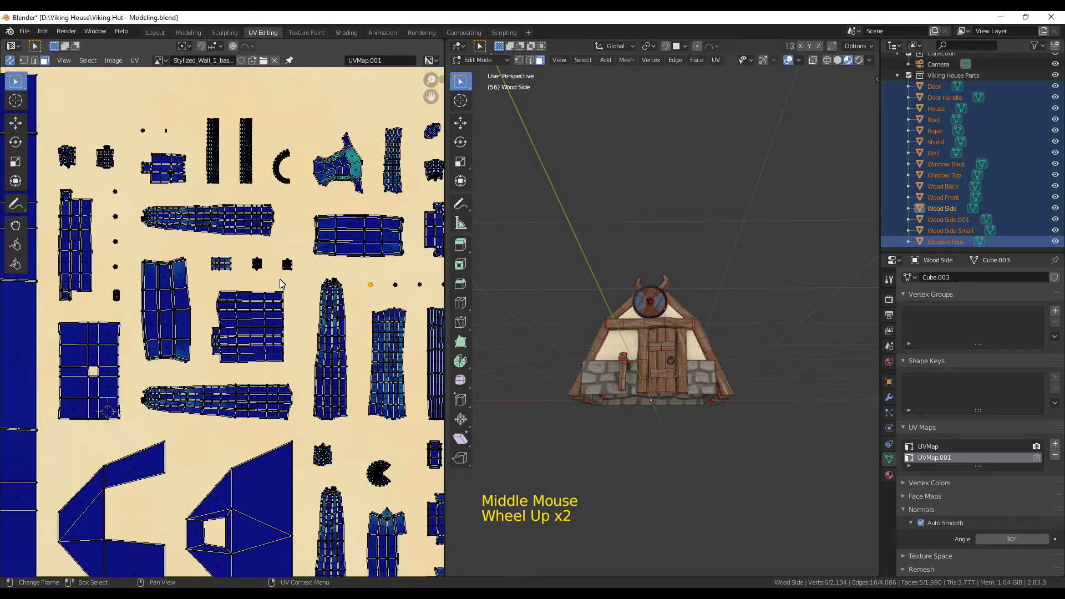
scroll(281, 283, down, 1)
middle_drag(275, 282, 286, 289)
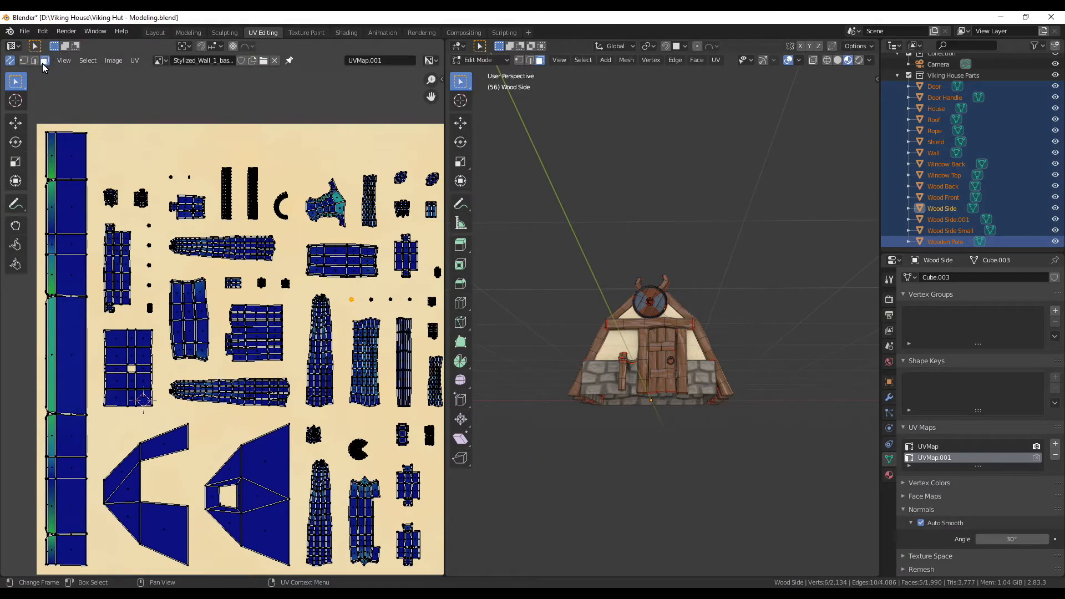
middle_drag(192, 189, 175, 154)
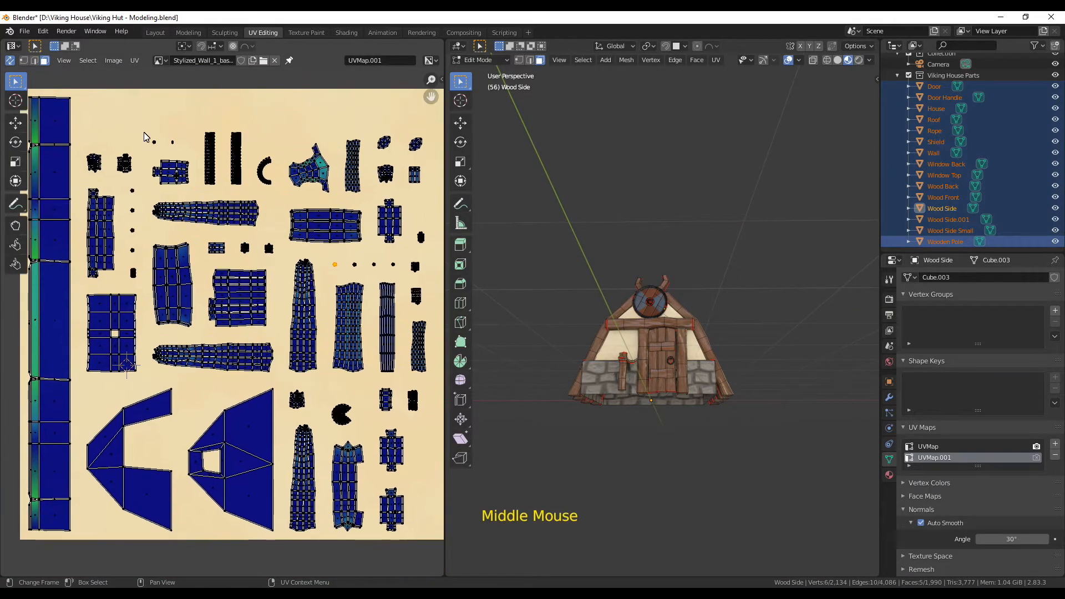
Step: Use face selection to pick the whole linked UV island of the wooden post on the handle side of the door
key(3)
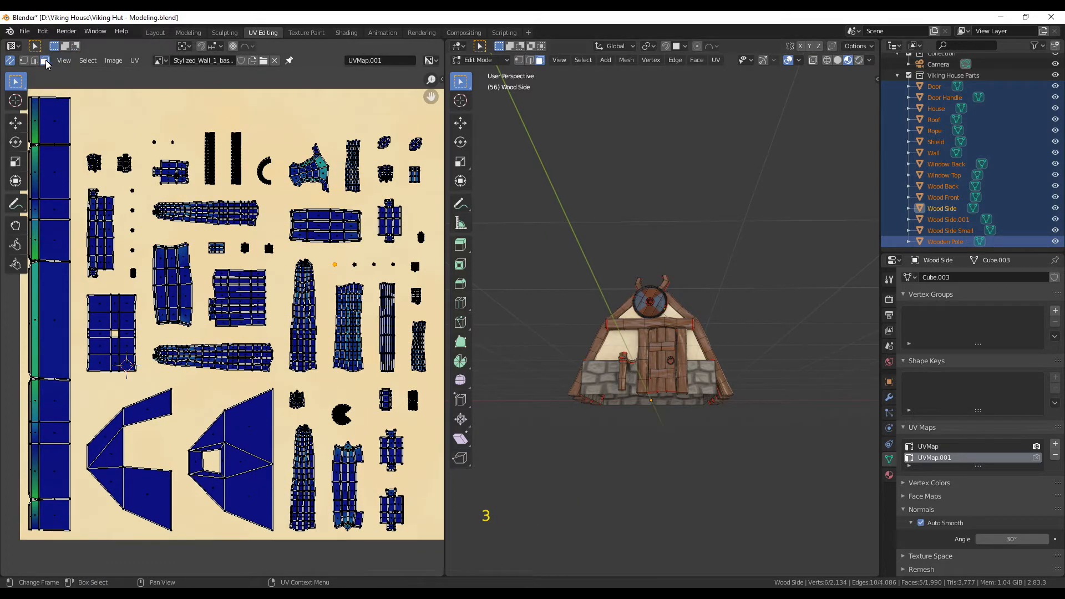
scroll(280, 285, down, 1)
middle_drag(278, 298, 277, 322)
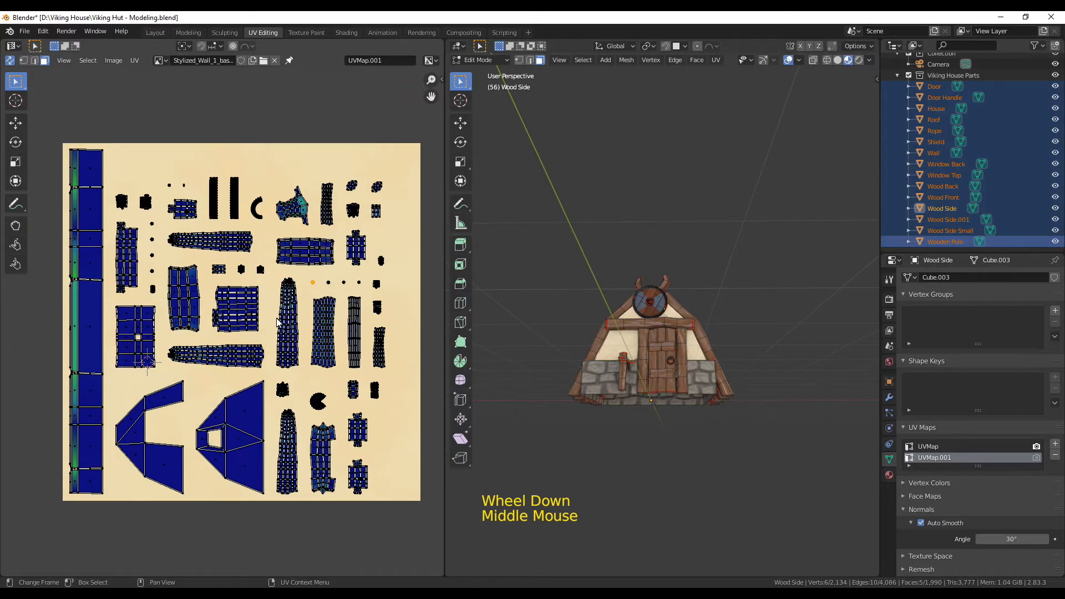
key(l)
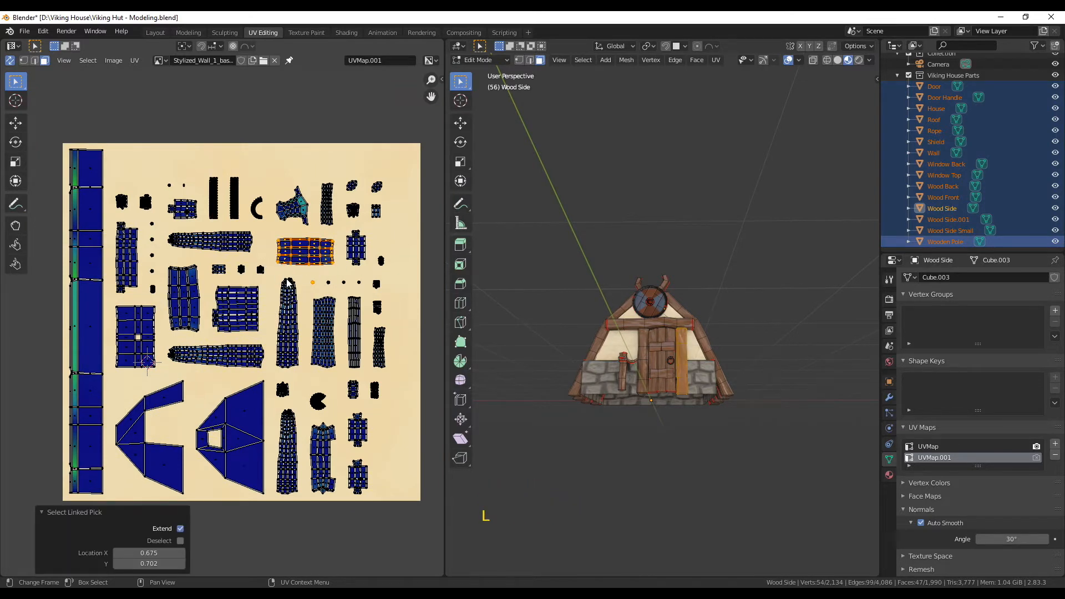
scroll(288, 283, up, 1)
middle_drag(315, 277, 292, 279)
Step: Try moving, scaling and freely rotating the door post's UV island, cancel each transform, and clear the selection
key(g)
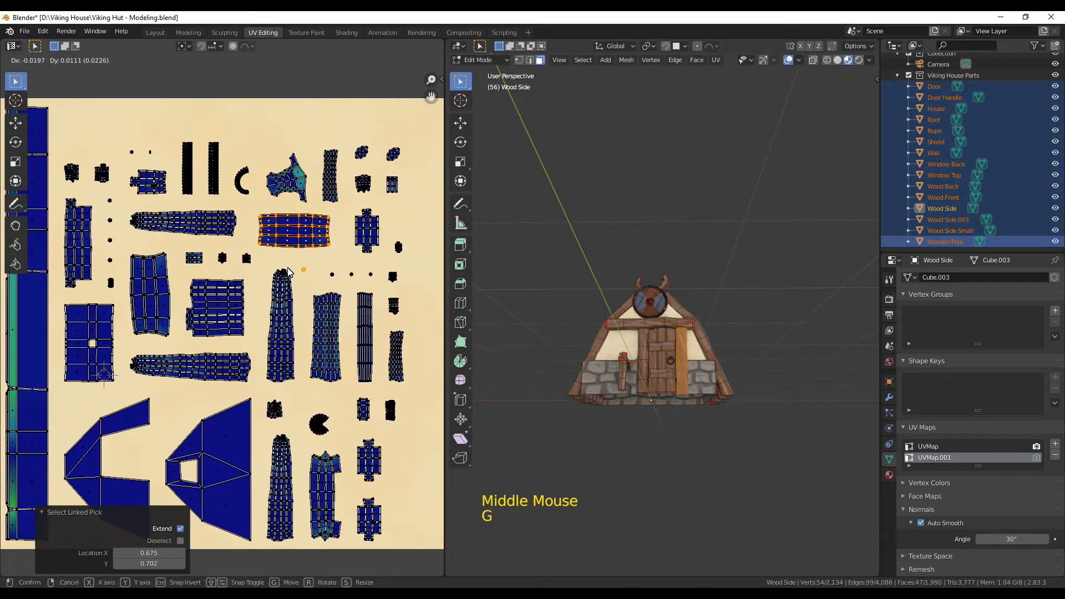
right_click(300, 274)
key(s)
right_click(323, 304)
key(r)
key(r)
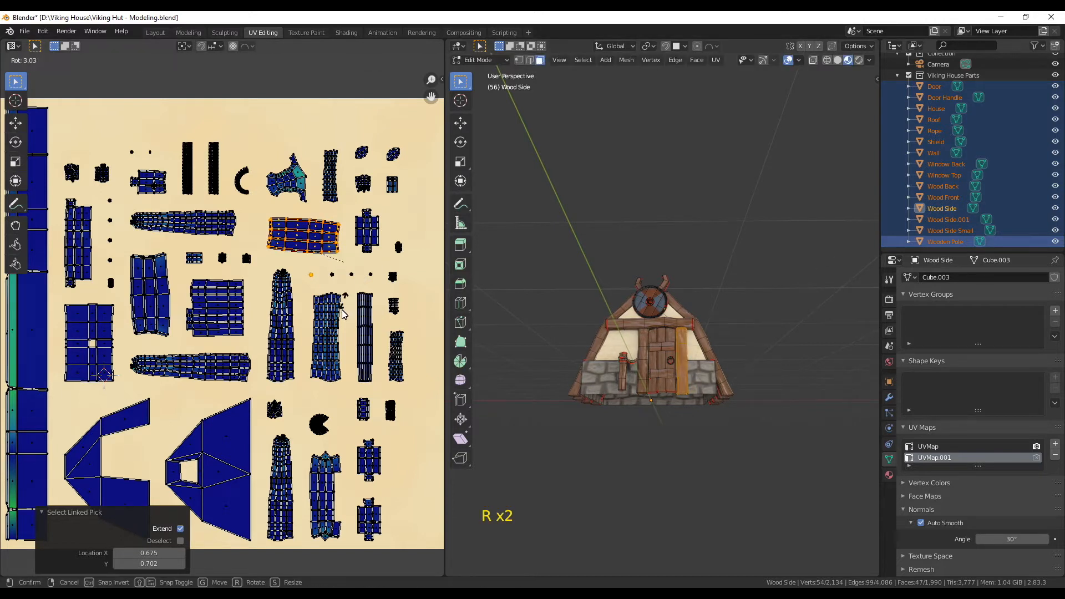
middle_drag(721, 403, 713, 386)
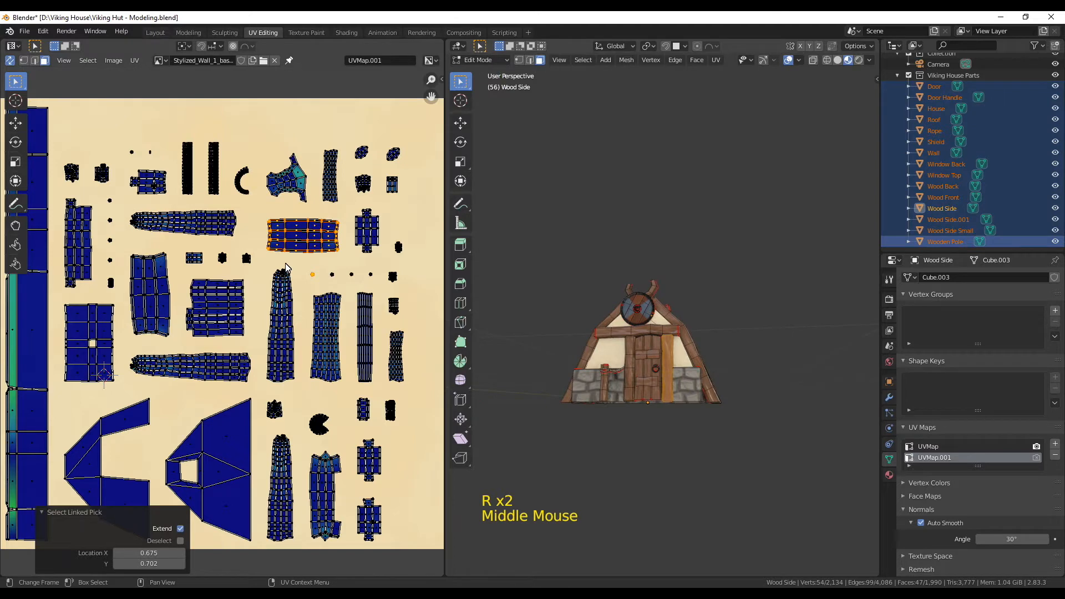
scroll(316, 269, up, 1)
key(alt+a)
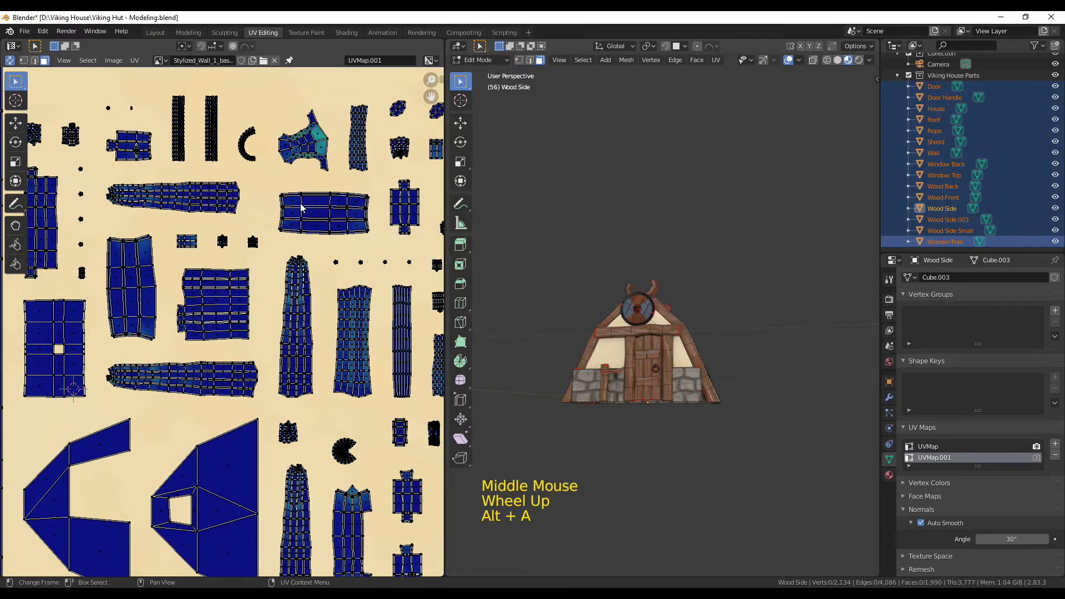
Step: Select the small square UV island at the end of the short row above the door planks and look for its faces on the house
scroll(244, 318, down, 2)
scroll(274, 284, up, 2)
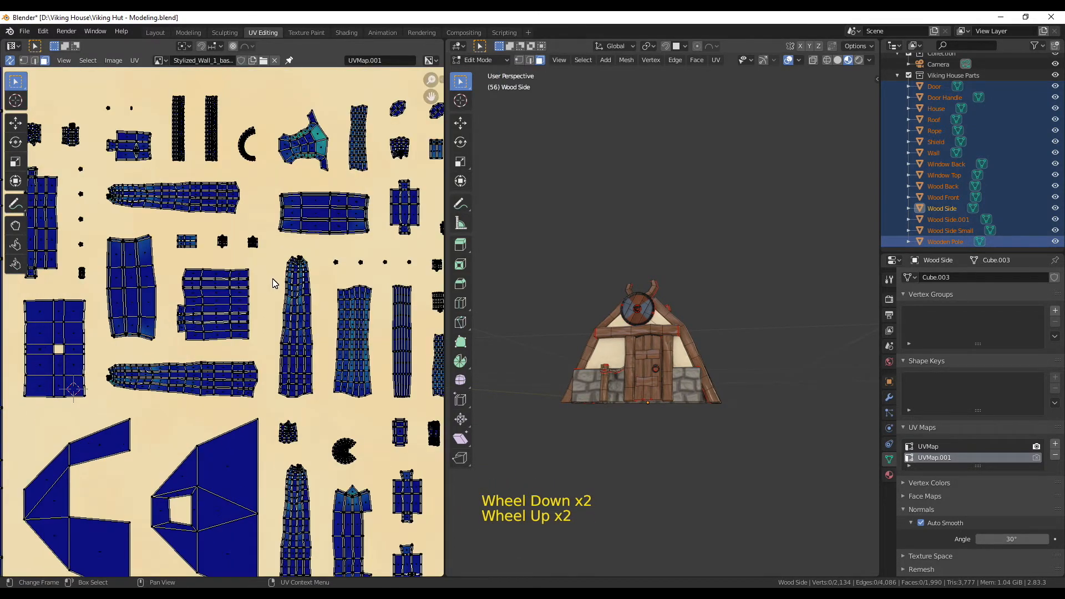
scroll(289, 292, up, 1)
middle_drag(307, 300, 344, 323)
scroll(319, 194, up, 2)
click(340, 200)
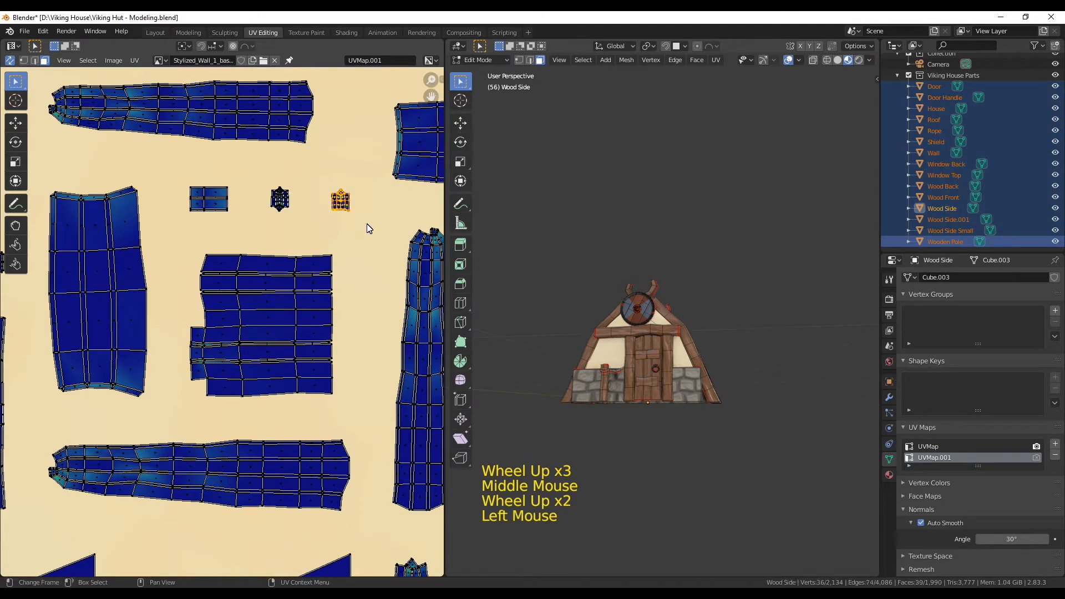
scroll(690, 330, down, 4)
middle_drag(690, 330, 665, 431)
scroll(664, 381, up, 6)
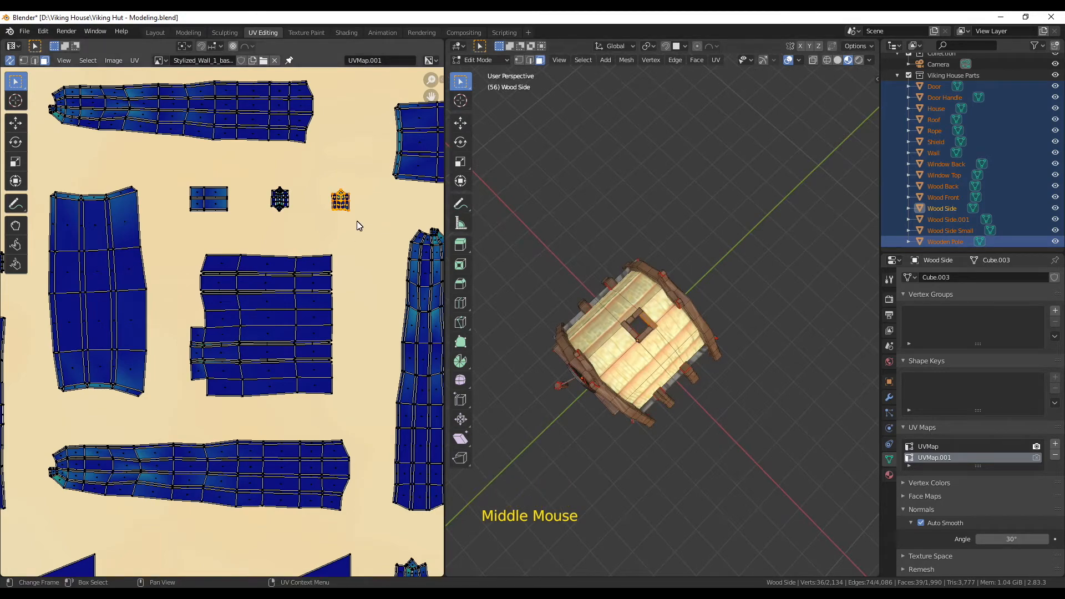
Step: Clear the selection, select the round notched UV island, and frame its matching faces on the model
scroll(398, 239, down, 2)
key(alt+a)
click(321, 264)
scroll(321, 264, down, 2)
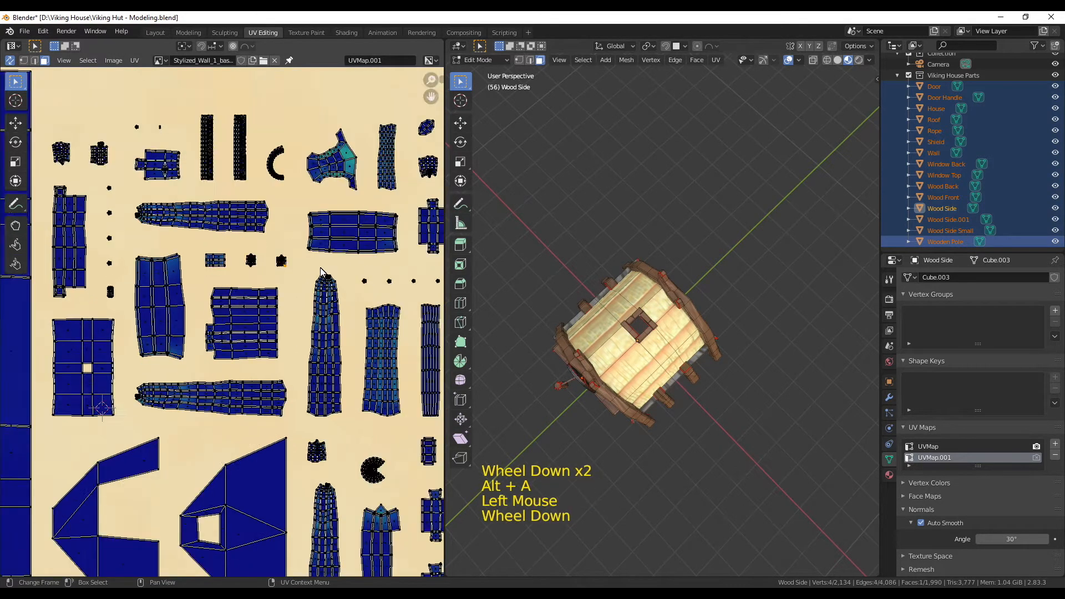
middle_drag(358, 317, 333, 231)
click(323, 359)
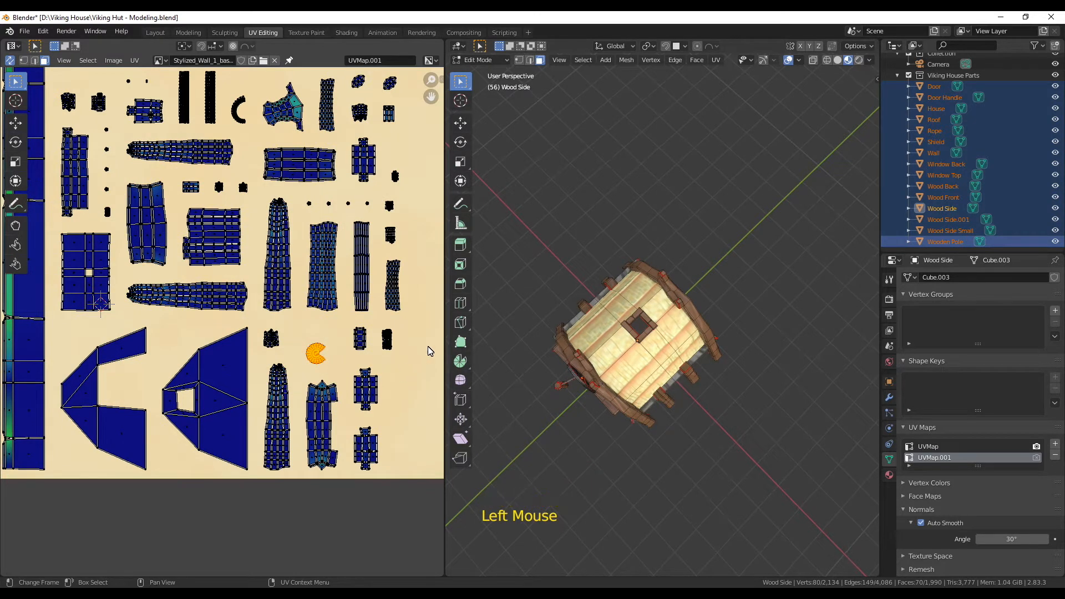
key(KP_Decimal)
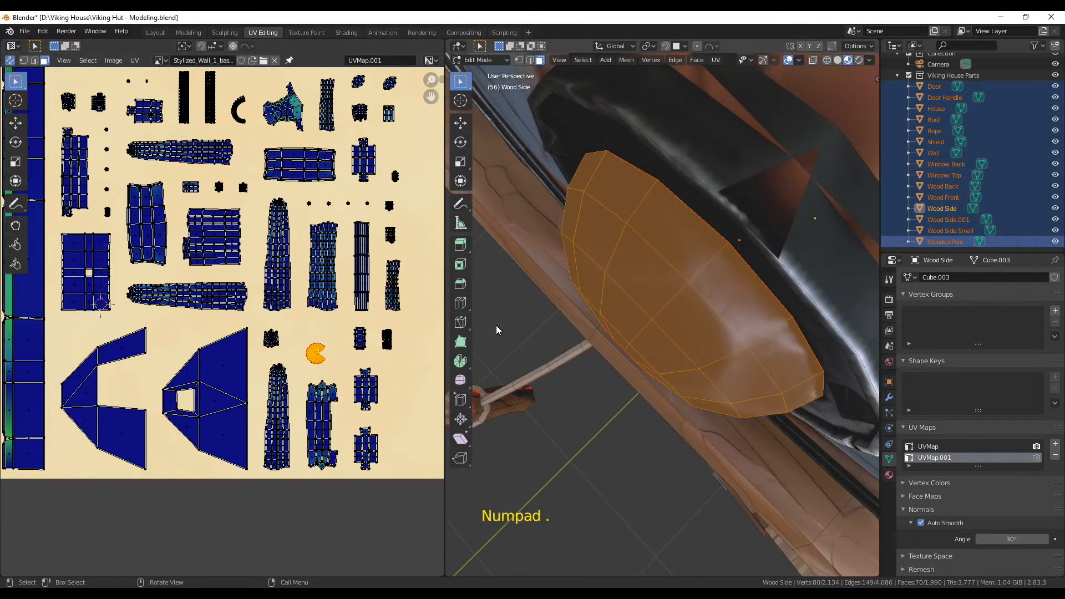
scroll(758, 347, down, 4)
middle_drag(758, 347, 744, 293)
scroll(712, 390, down, 3)
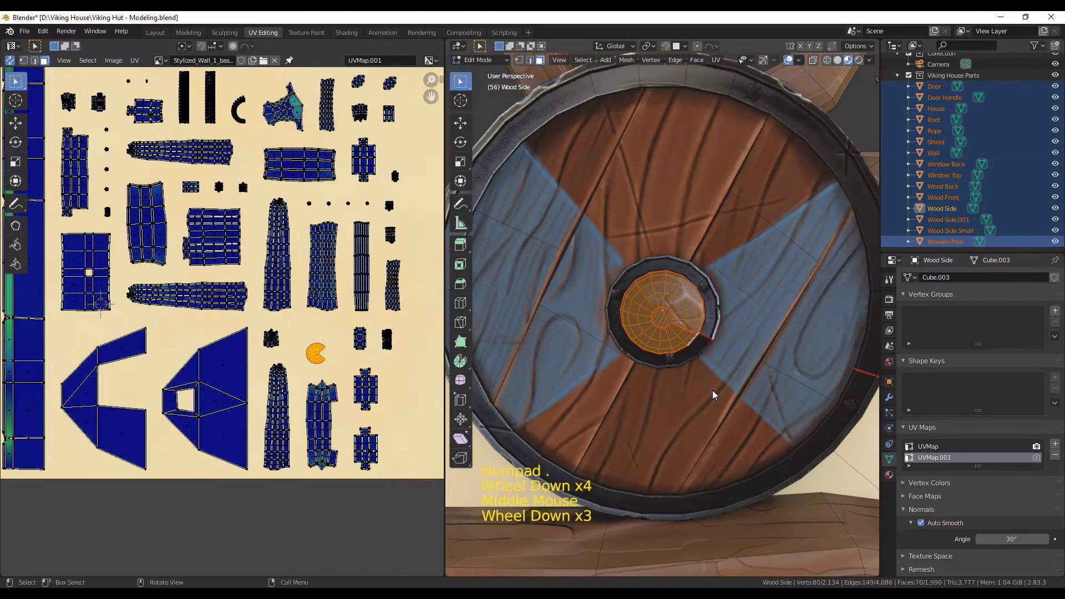
scroll(314, 300, down, 6)
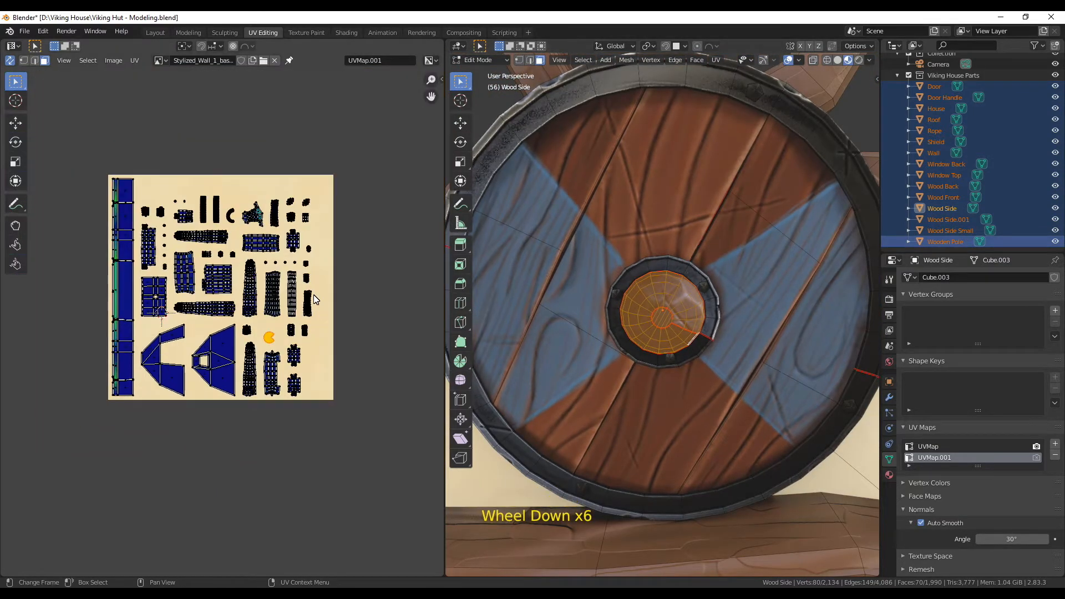
Step: Select the tiny narrow UV island below the column of dots and frame its matching faces on the model
scroll(319, 306, up, 4)
middle_drag(98, 243, 148, 253)
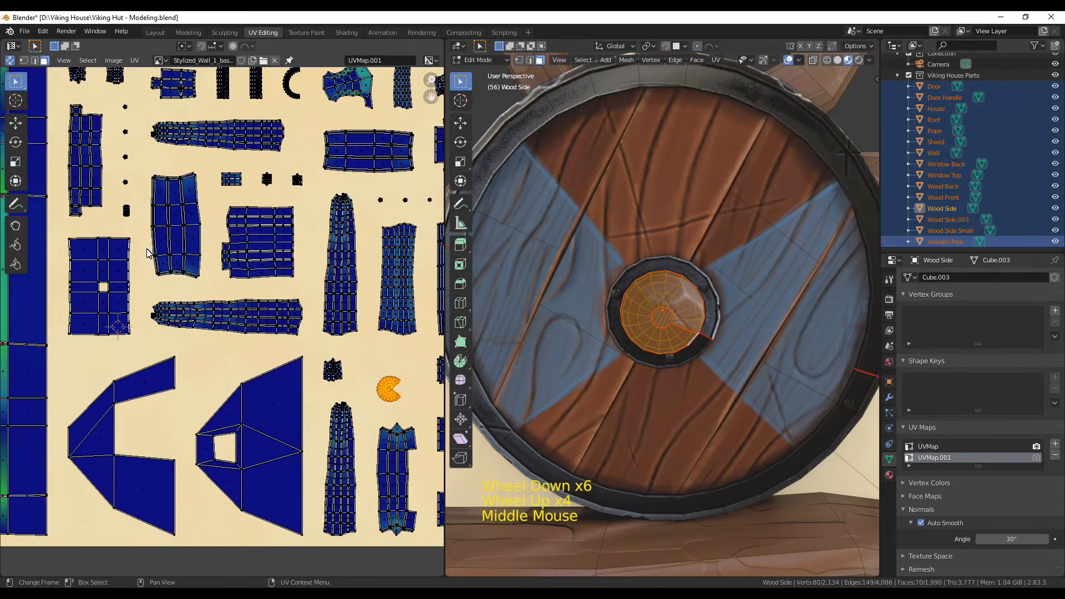
click(127, 210)
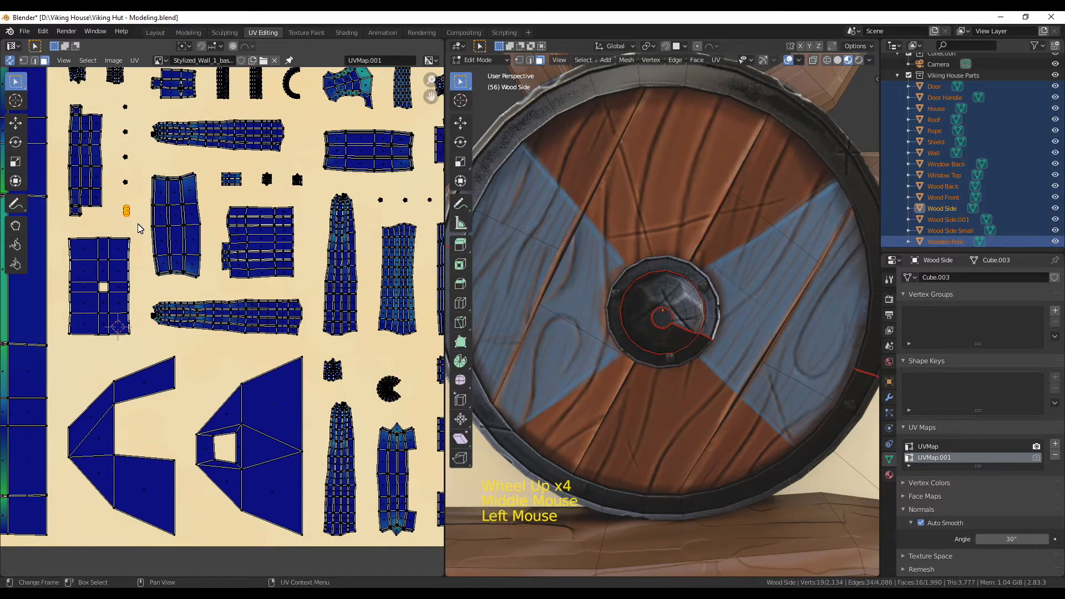
scroll(116, 236, down, 1)
scroll(116, 235, down, 1)
scroll(628, 370, down, 2)
key(KP_Decimal)
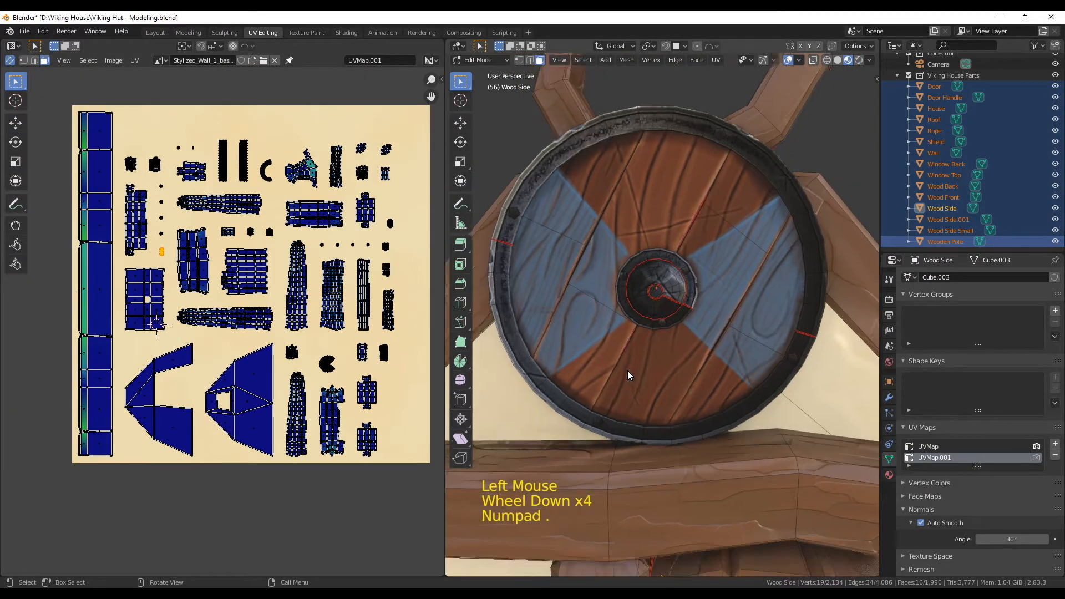
scroll(665, 372, down, 2)
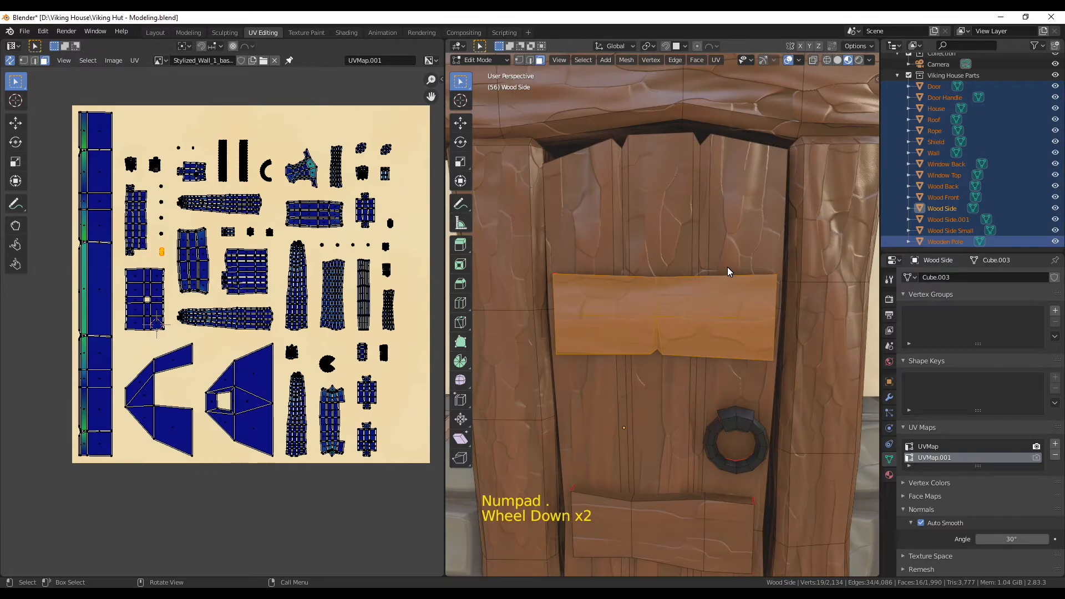
Step: Move the rope ring's small UV island to the layout's lower corner beside the curved strip and clear the selection
scroll(666, 311, down, 5)
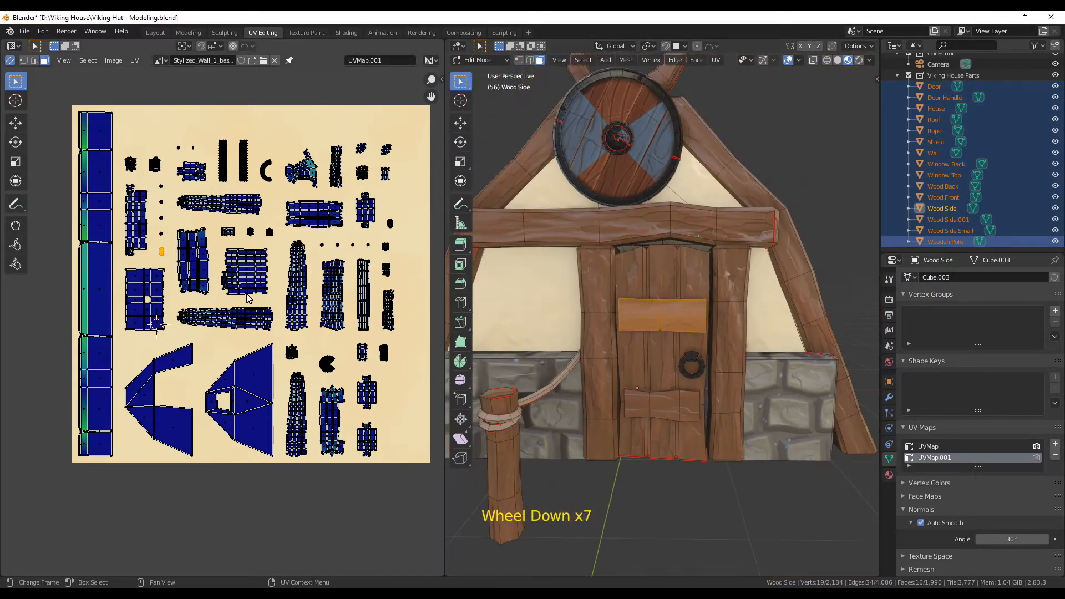
scroll(280, 324, down, 2)
middle_drag(280, 324, 250, 332)
scroll(189, 283, up, 4)
key(l)
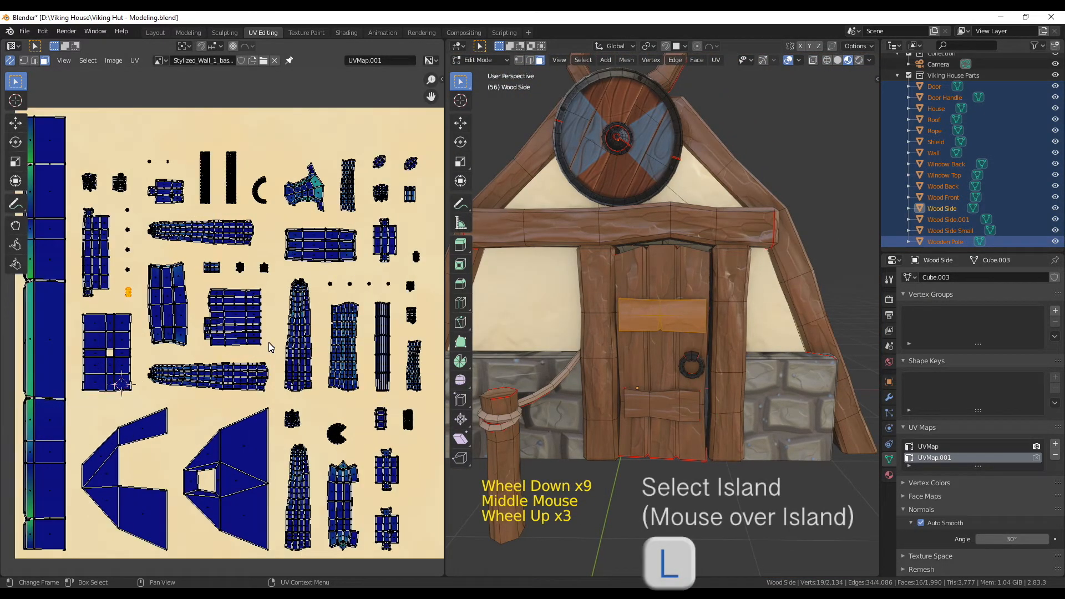
middle_drag(186, 282, 139, 177)
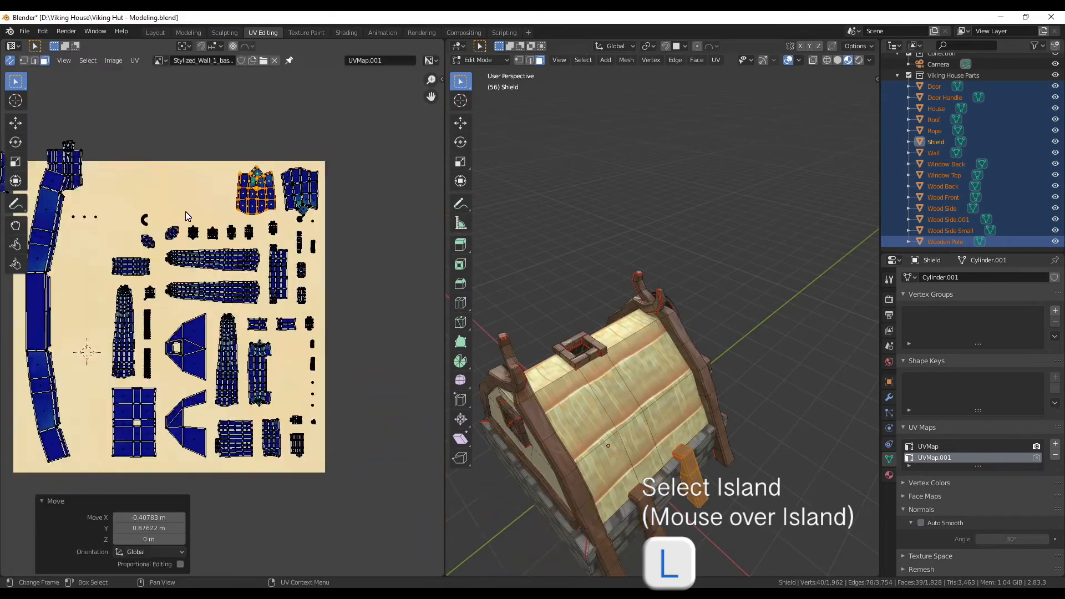
key(alt+a)
scroll(663, 344, down, 2)
key(l)
key(g)
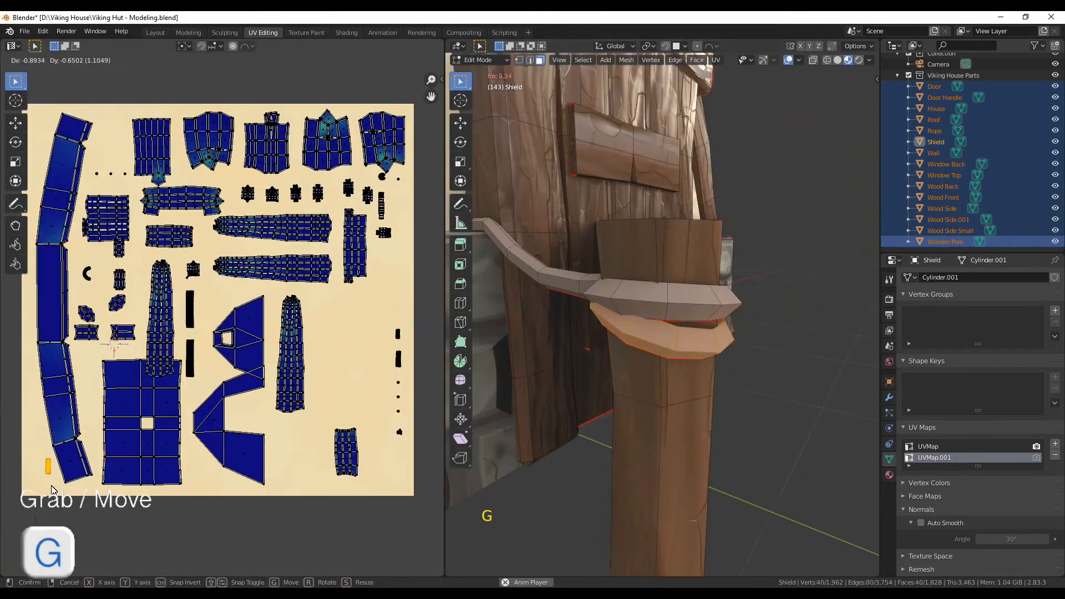
click(52, 489)
key(alt+a)
Step: Rotate the long tapered beam's UV island 90° and place it upright along the layout's lower edge
key(r)
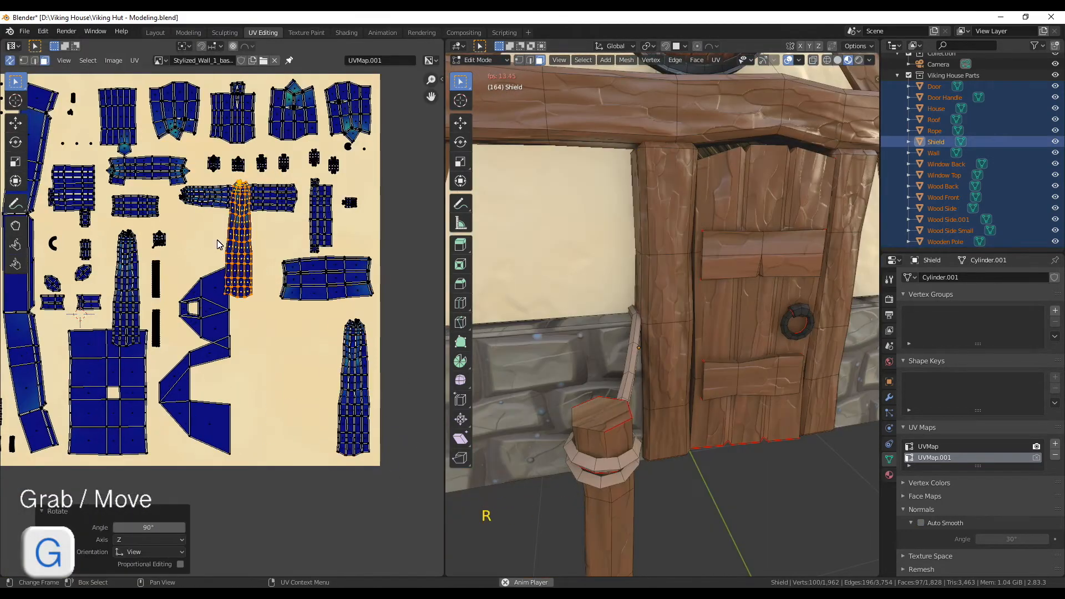
key(l)
key(g)
click(185, 285)
Step: Move the two short, wide shield-side islands above their matching pair, beside the upright beam islands, and clear the selection
key(l)
key(KP_Decimal)
key(g)
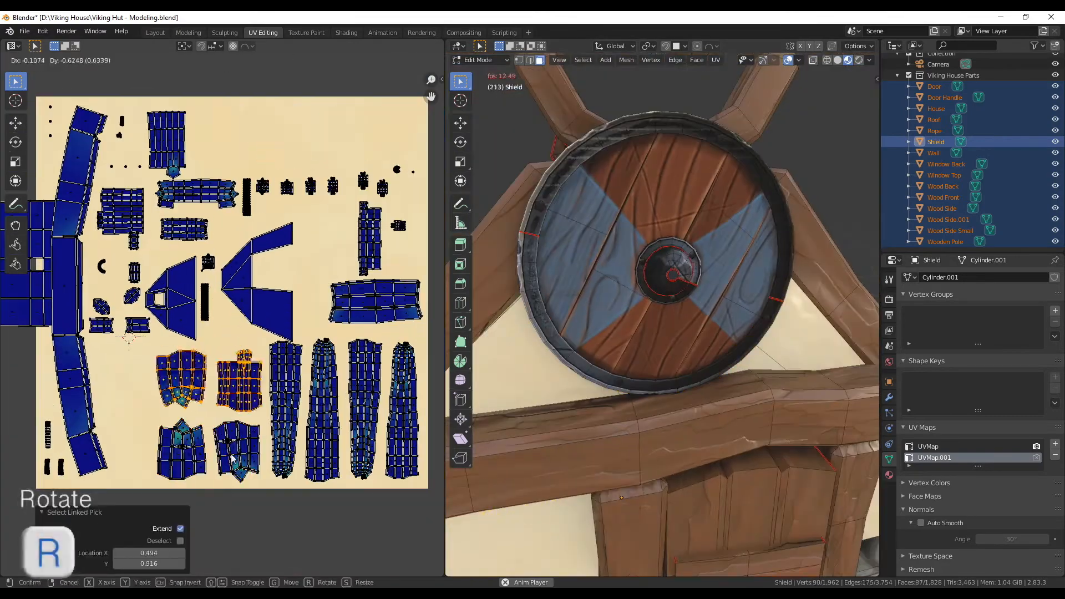
scroll(188, 349, up, 2)
key(alt+a)
Step: Rotate the gable wall islands and place them side by side along the layout's upper edge
key(l)
key(r)
key(g)
key(g)
scroll(217, 339, down, 7)
scroll(352, 310, up, 5)
key(l)
key(r)
scroll(353, 313, down, 1)
click(380, 226)
Step: Scale, rotate and move the small beam islands into the space between the roof and door plank islands
scroll(355, 222, up, 1)
key(s)
key(alt+a)
key(l)
key(s)
key(g)
key(KP_Decimal)
scroll(195, 302, down, 4)
key(s)
key(r)
scroll(256, 299, up, 6)
key(g)
Step: Move and scale the remaining islands into the open gaps of the square layout, then clear the selection
key(alt+a)
scroll(264, 321, down, 4)
scroll(263, 321, up, 4)
key(l)
key(g)
key(l)
key(s)
key(alt+a)
scroll(227, 302, down, 4)
shift+middle_drag(272, 338, 202, 289)
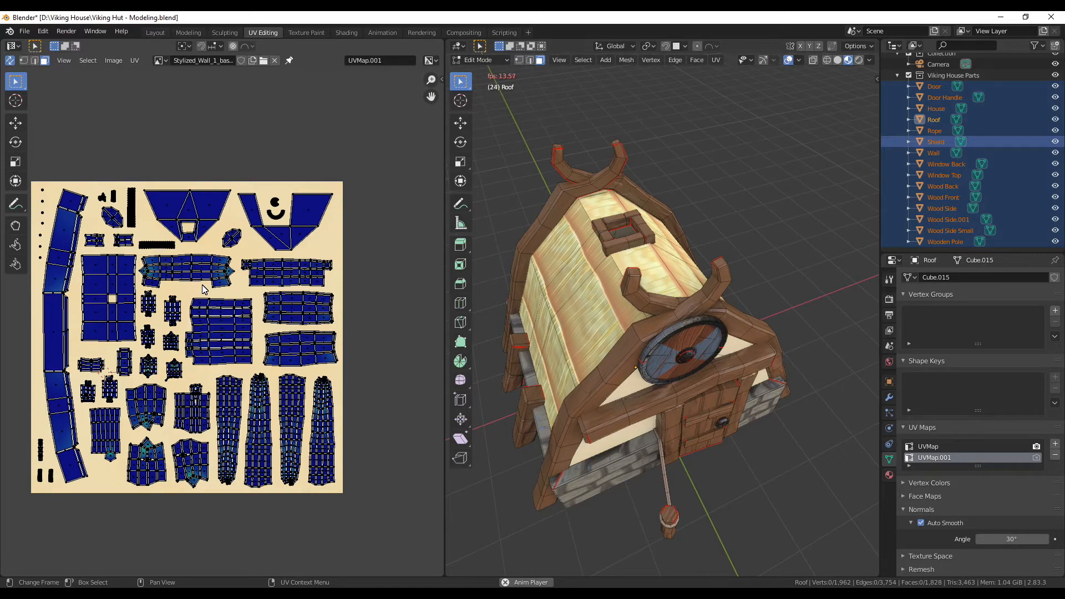
Step: Review the repacked UV layout at different zoom levels and stop the running animation playback
scroll(109, 367, up, 1)
scroll(157, 295, down, 2)
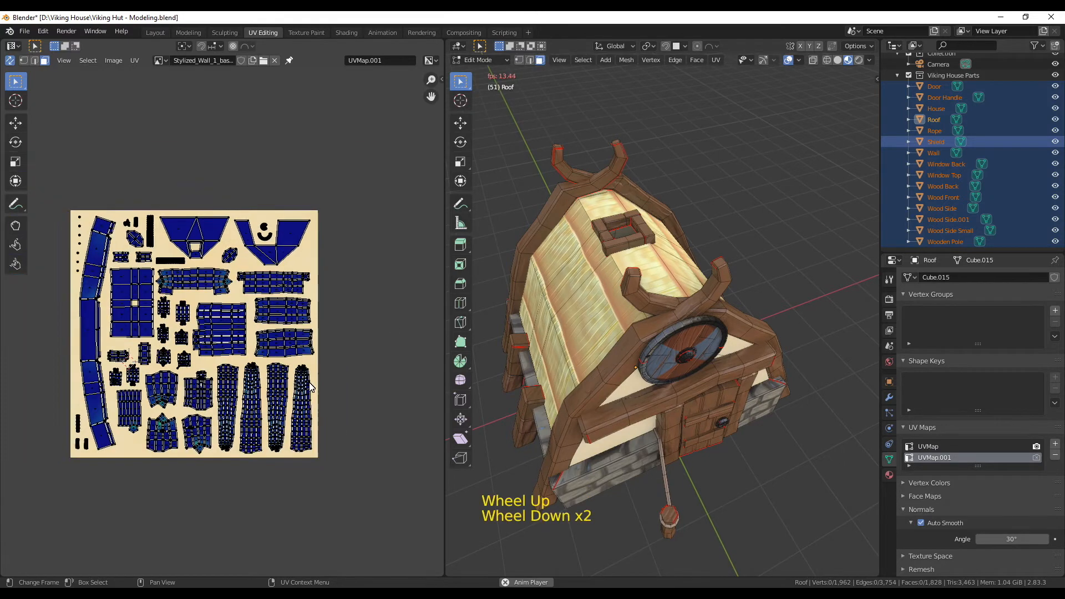
scroll(168, 350, up, 2)
scroll(168, 350, down, 1)
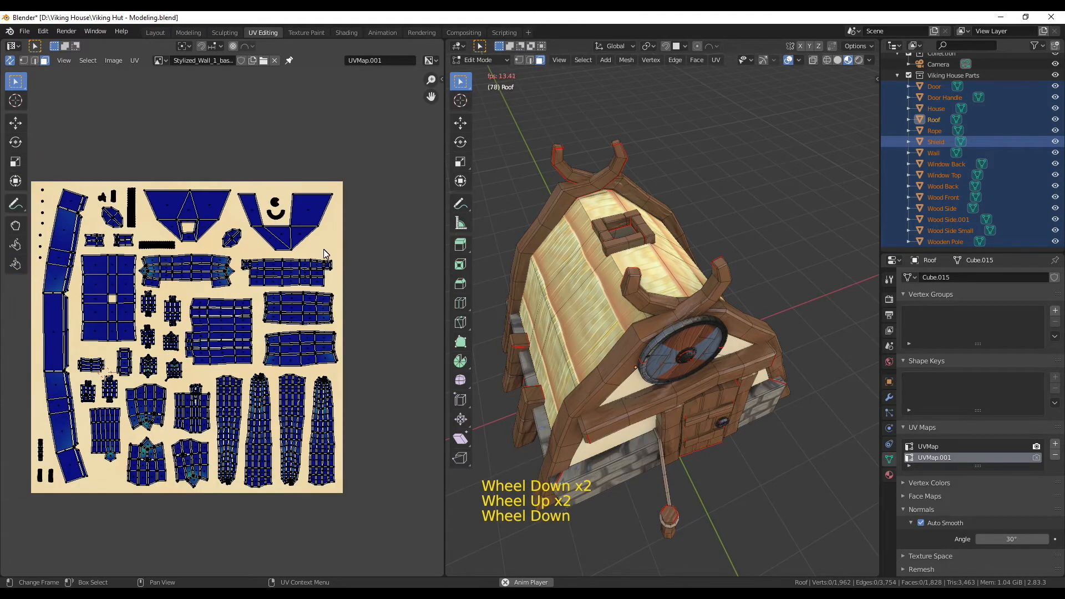
scroll(164, 302, up, 3)
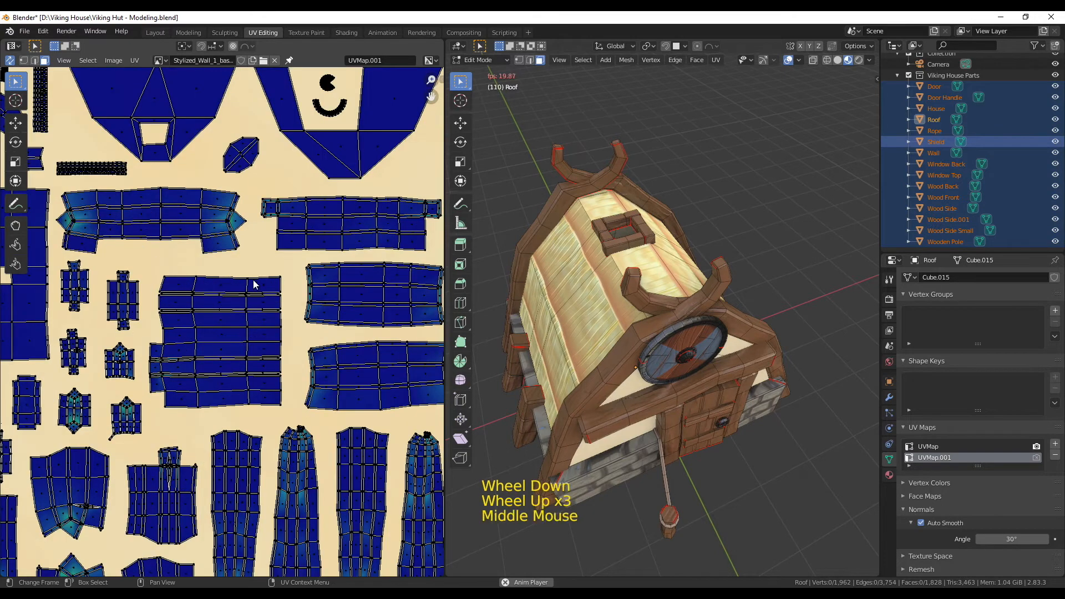
middle_drag(255, 283, 340, 289)
scroll(297, 273, up, 1)
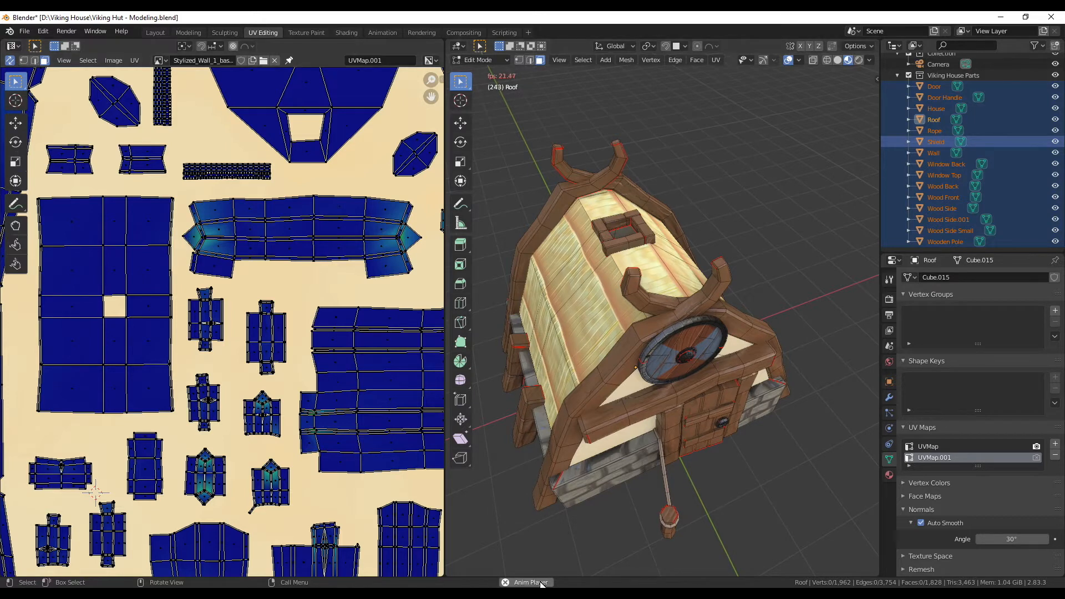
click(505, 582)
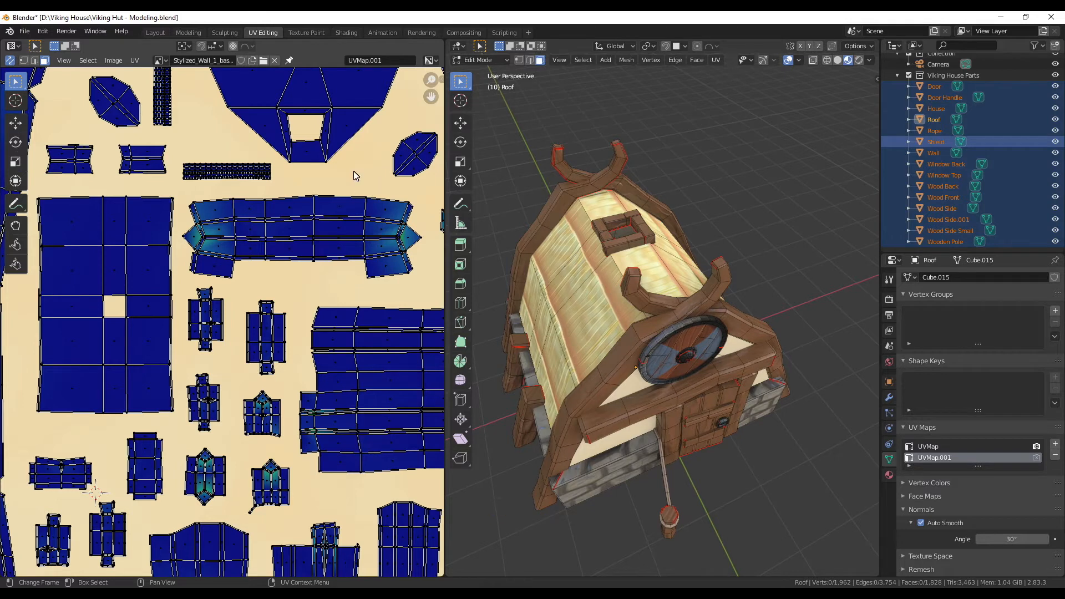
Step: Examine the spacing between the roof, beam and small UV islands, and check the whole layout
scroll(258, 170, down, 1)
scroll(258, 183, up, 1)
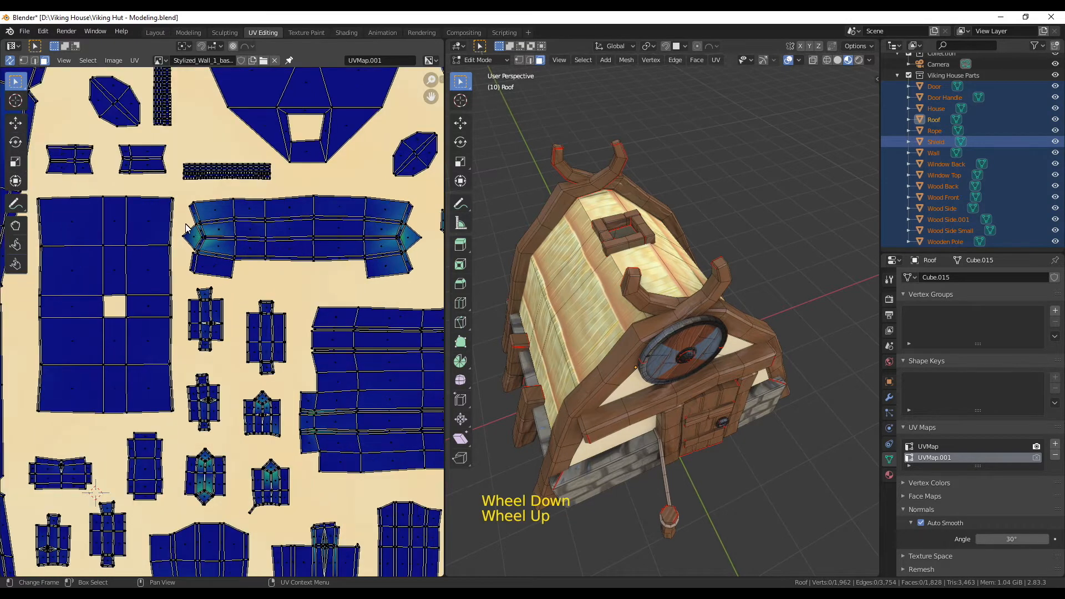
middle_drag(258, 183, 315, 249)
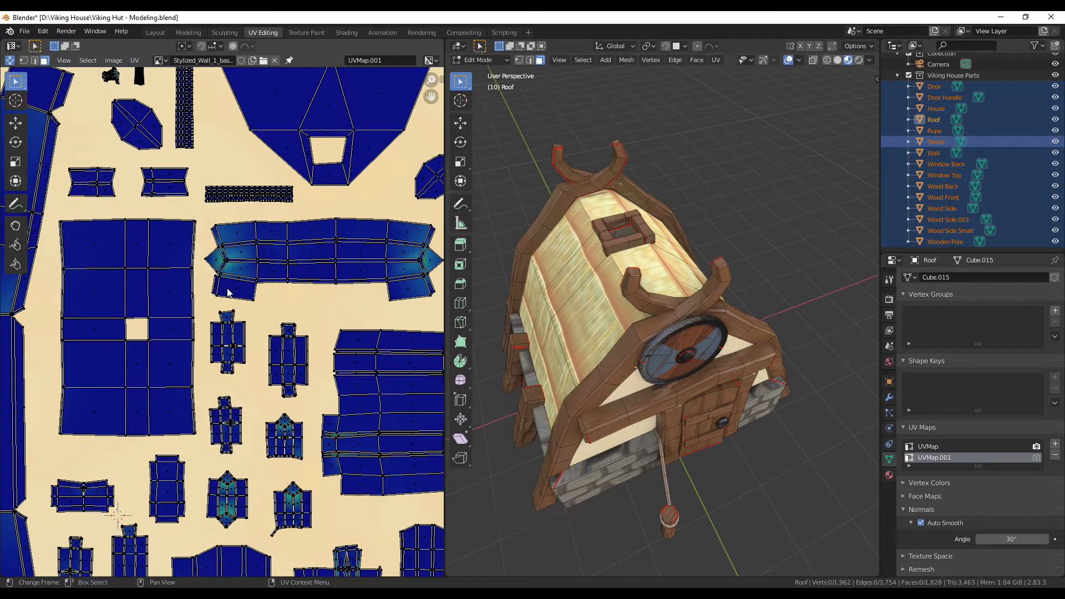
scroll(227, 292, down, 2)
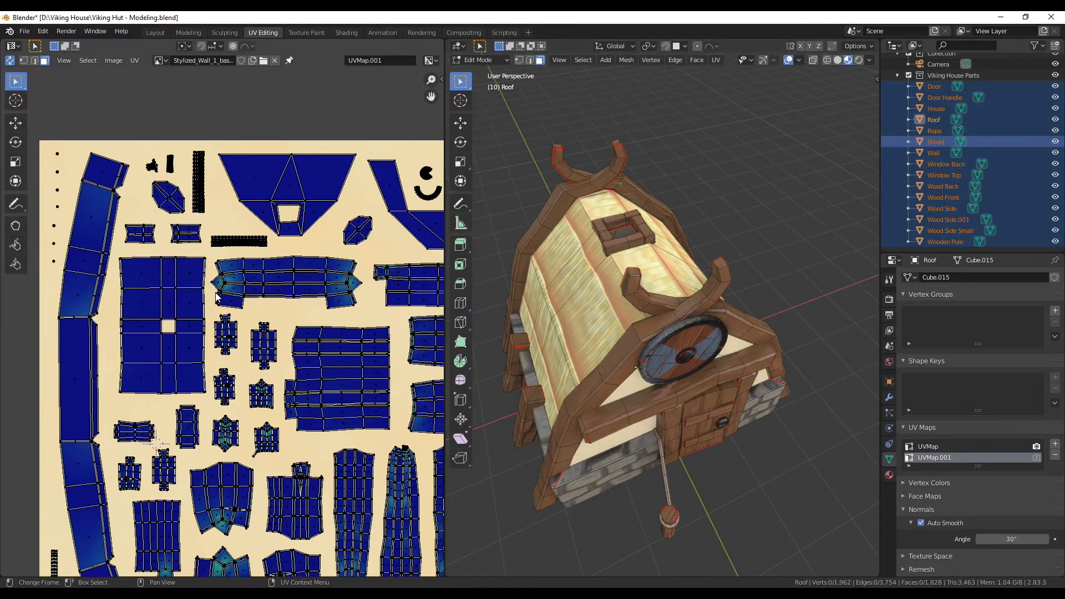
scroll(233, 312, up, 4)
middle_drag(233, 312, 303, 367)
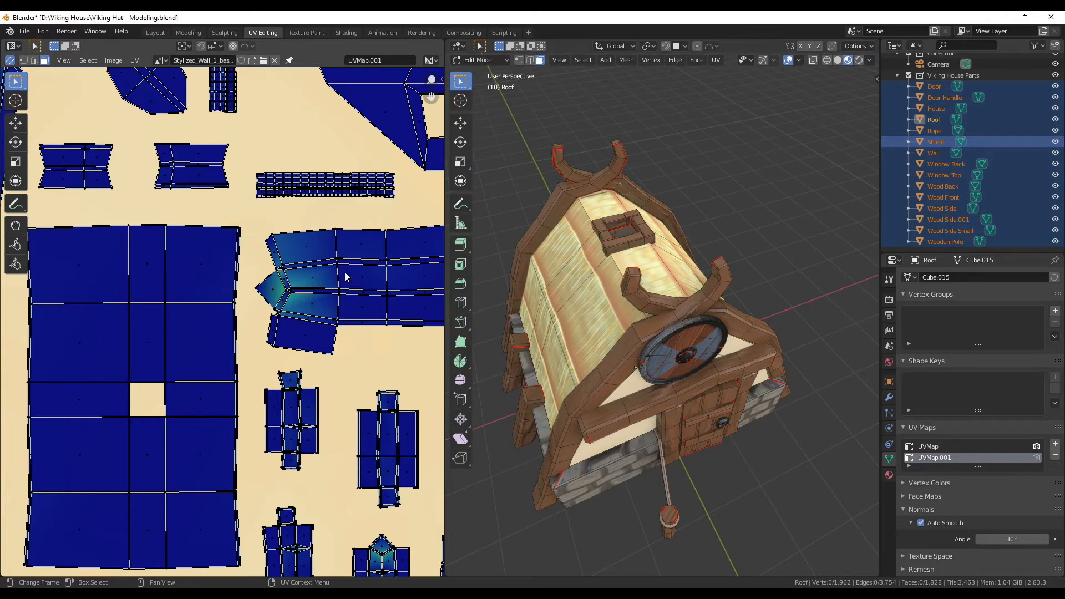
scroll(398, 274, down, 6)
middle_drag(344, 308, 310, 278)
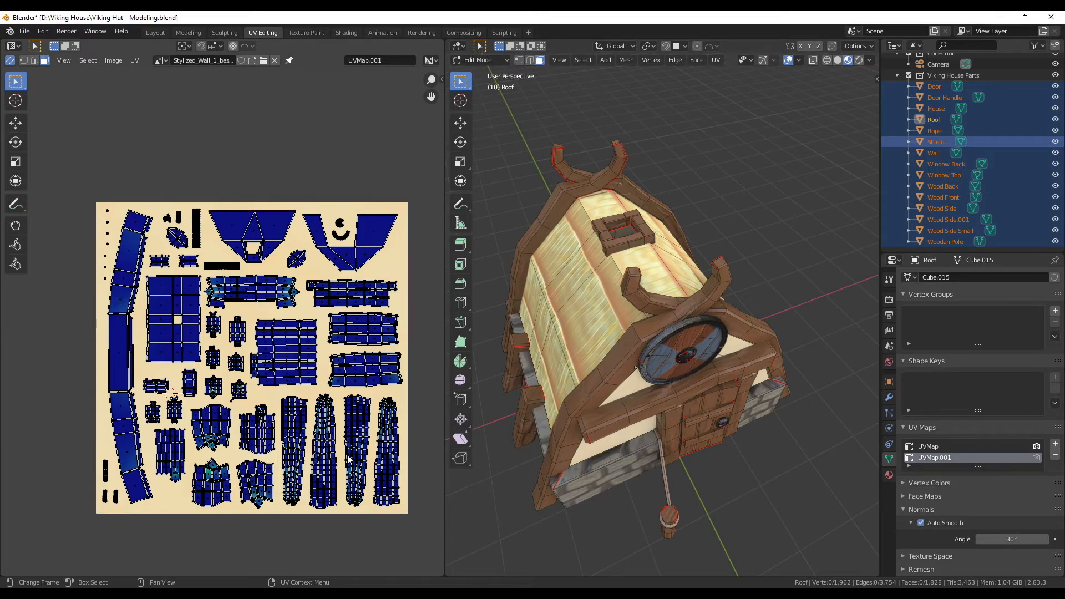
Step: Switch to the Shading workspace with all the house parts still selected
middle_drag(685, 366, 820, 408)
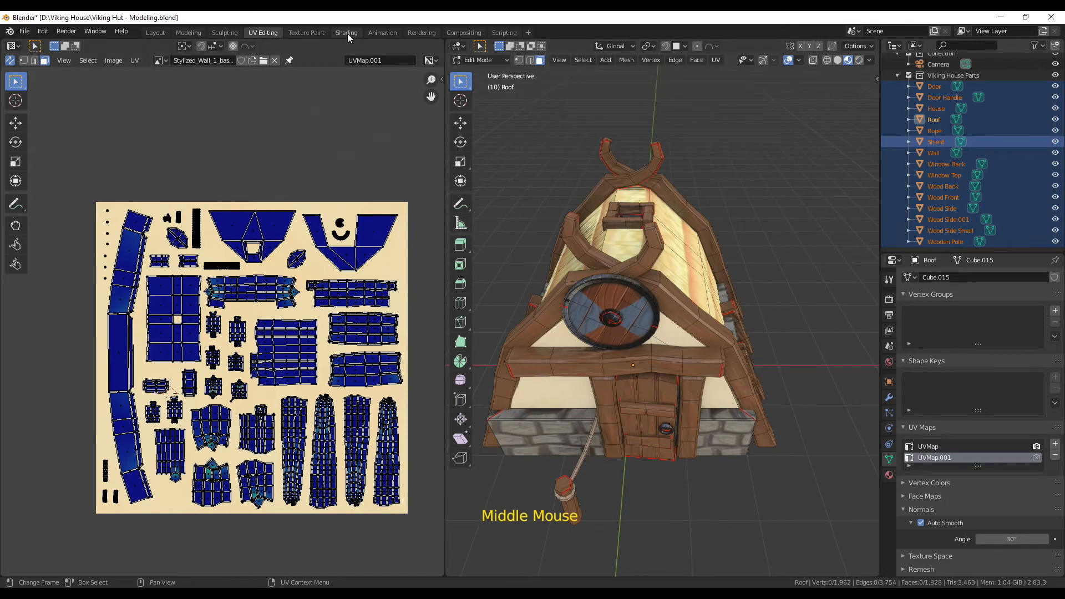
click(346, 32)
middle_drag(791, 518, 698, 550)
click(788, 59)
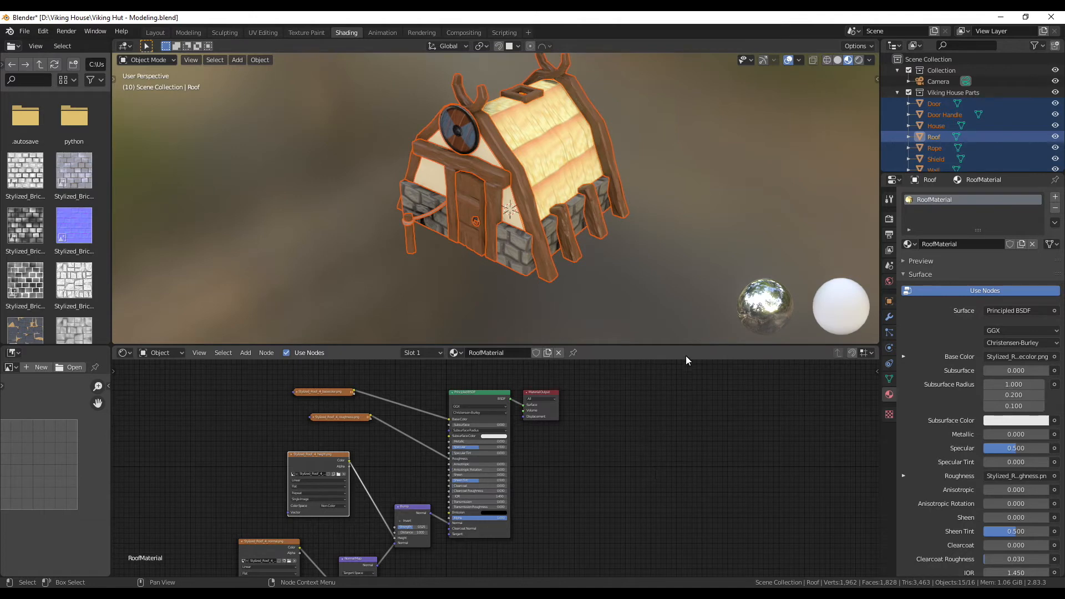
Step: Add an Image Texture node to RoofMaterial in the empty space beyond the Material Output node
click(625, 409)
scroll(626, 458, up, 2)
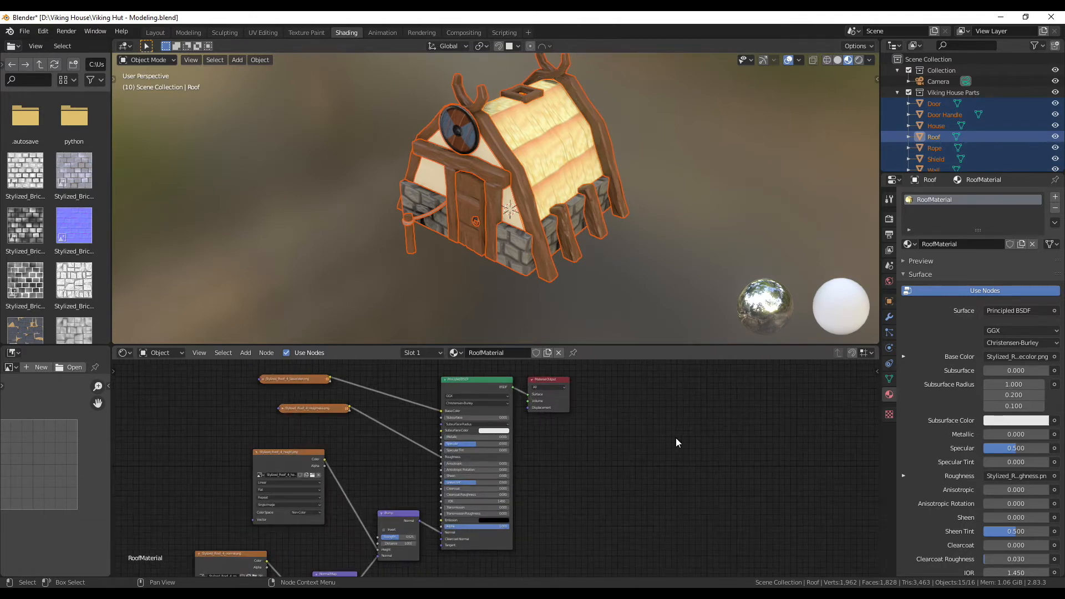
middle_drag(676, 438, 575, 447)
key(shift+a)
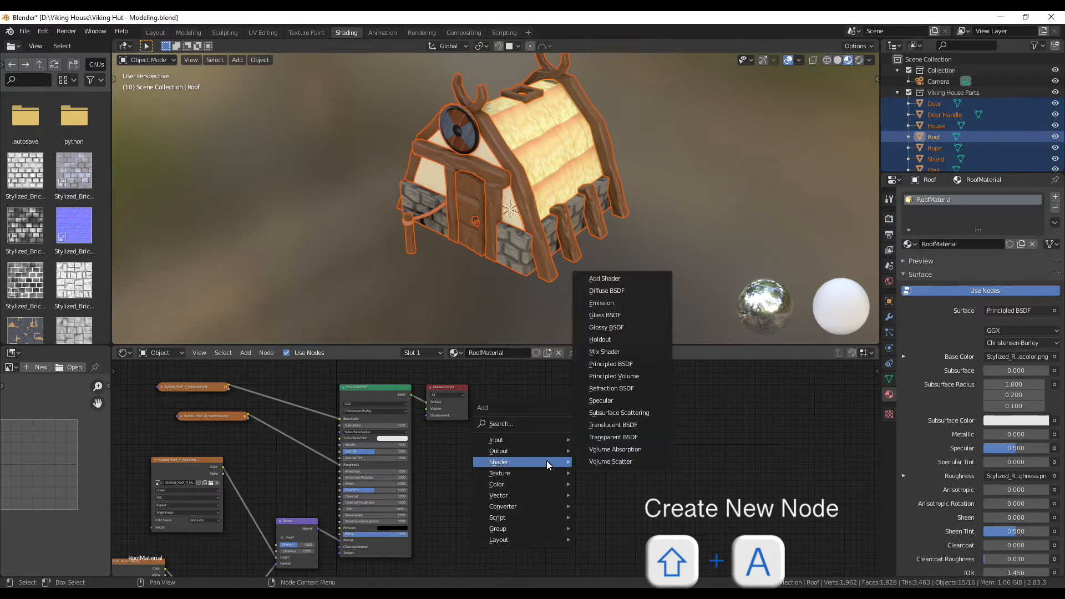
mouse_move(551, 474)
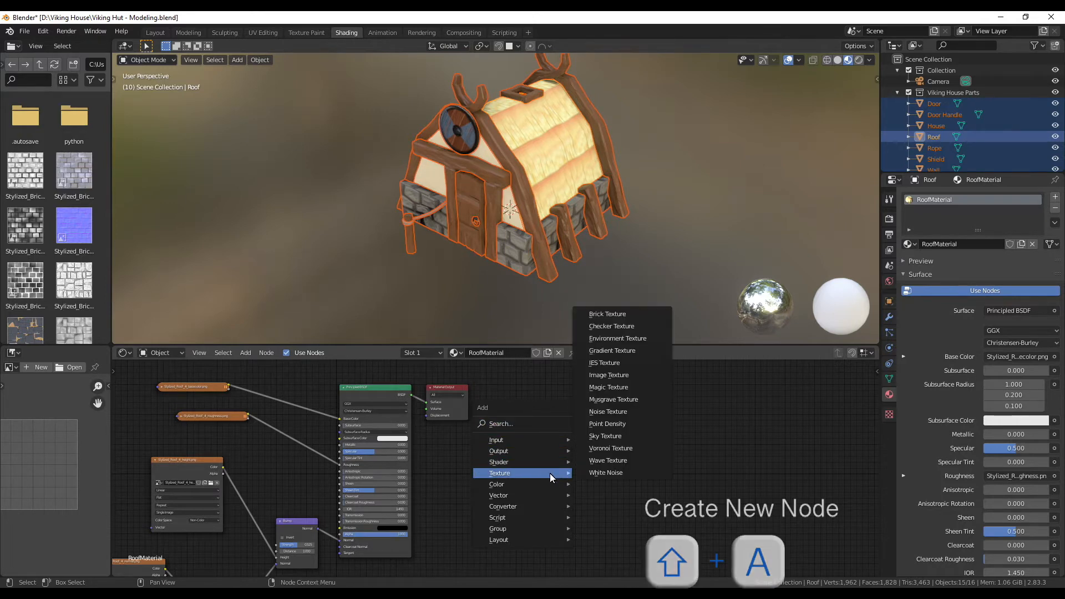
click(614, 375)
scroll(581, 462, up, 5)
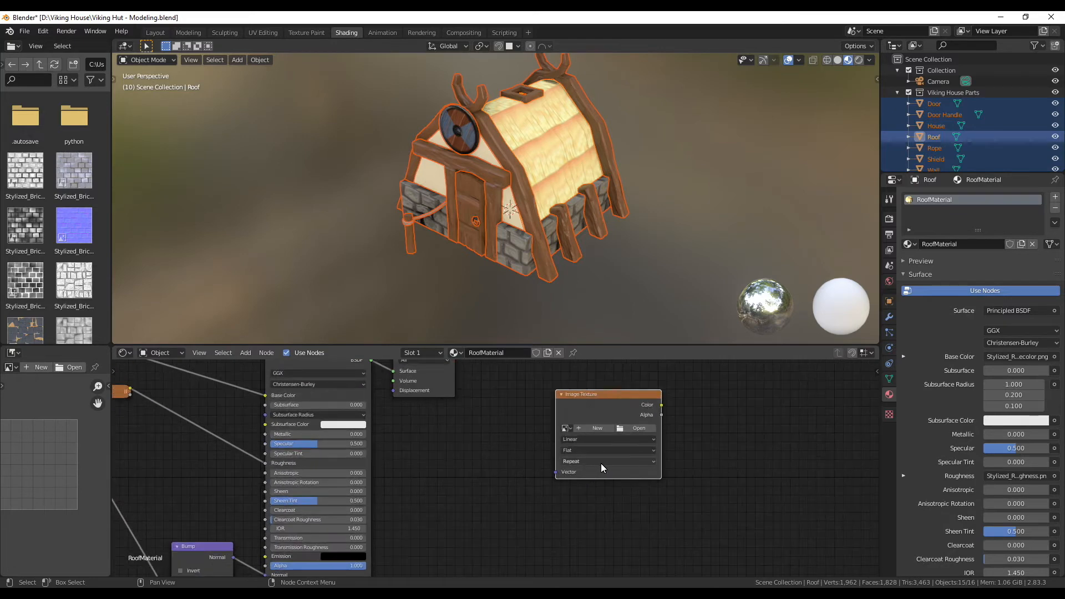
Step: Create a new image named "Viking House COL" without alpha in the Image Texture node
middle_drag(467, 488, 315, 511)
scroll(357, 502, up, 4)
scroll(357, 503, up, 1)
click(408, 441)
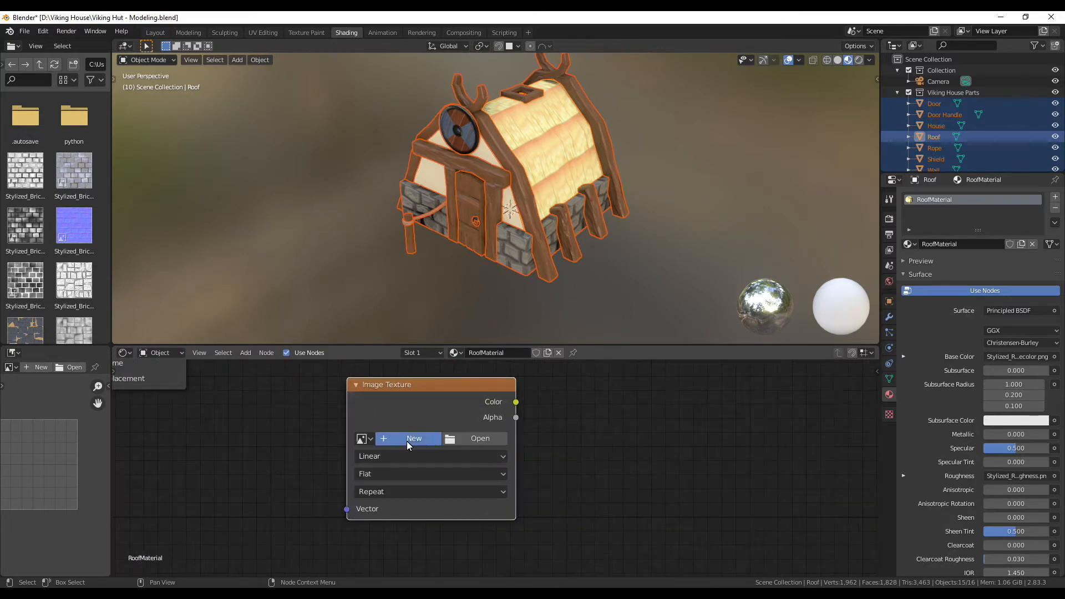
click(458, 461)
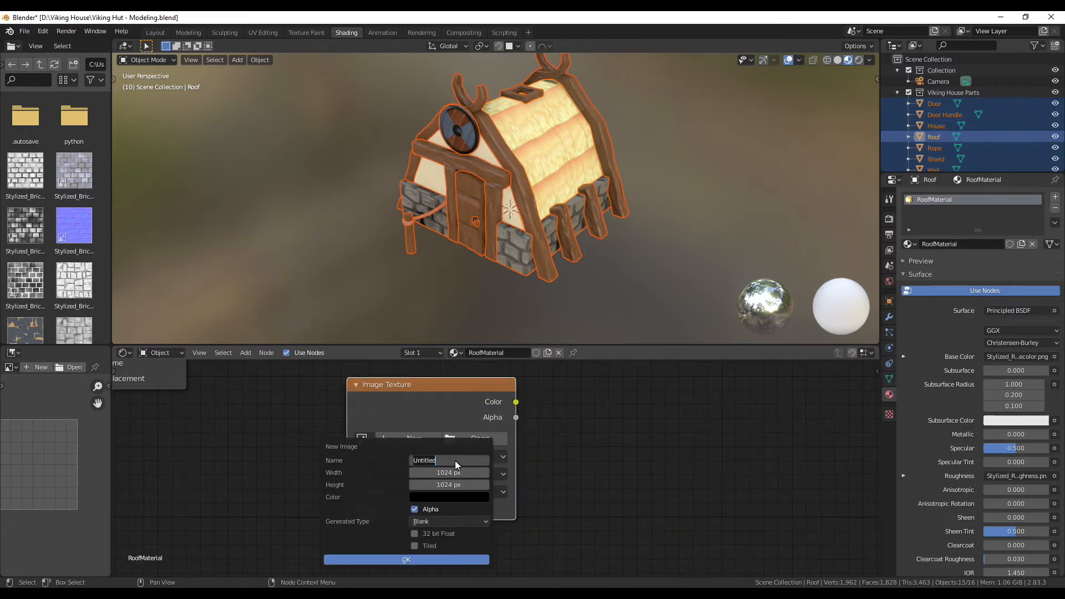
text(Viking House COL)
click(414, 509)
click(425, 561)
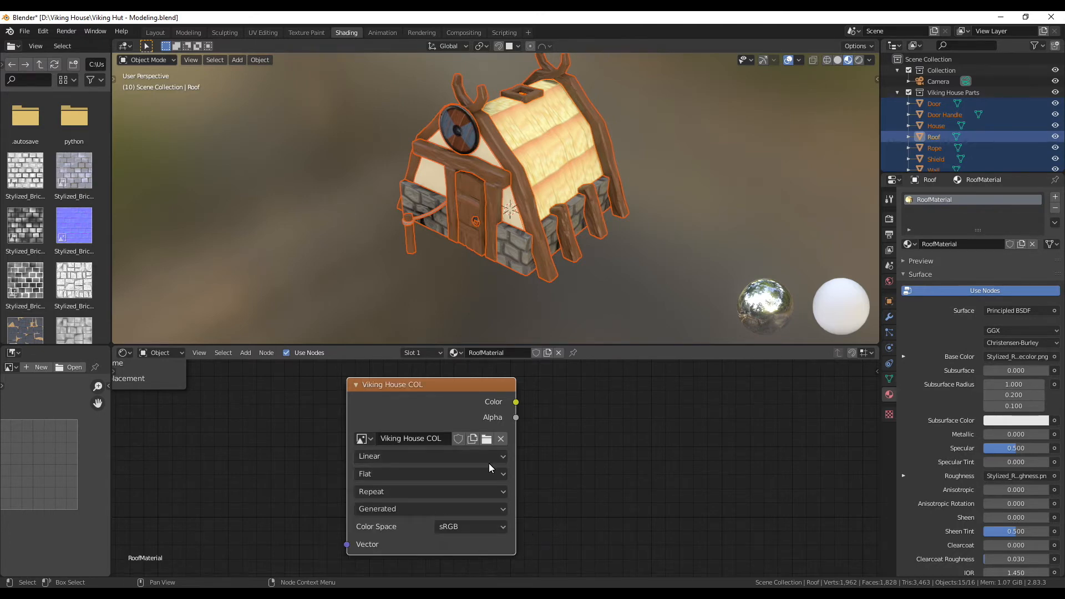
Step: Show the Viking House COL image in the image editor and reposition its unconnected node in RoofMaterial
drag(394, 390, 390, 400)
scroll(268, 438, down, 9)
middle_drag(287, 455, 343, 460)
scroll(352, 468, up, 3)
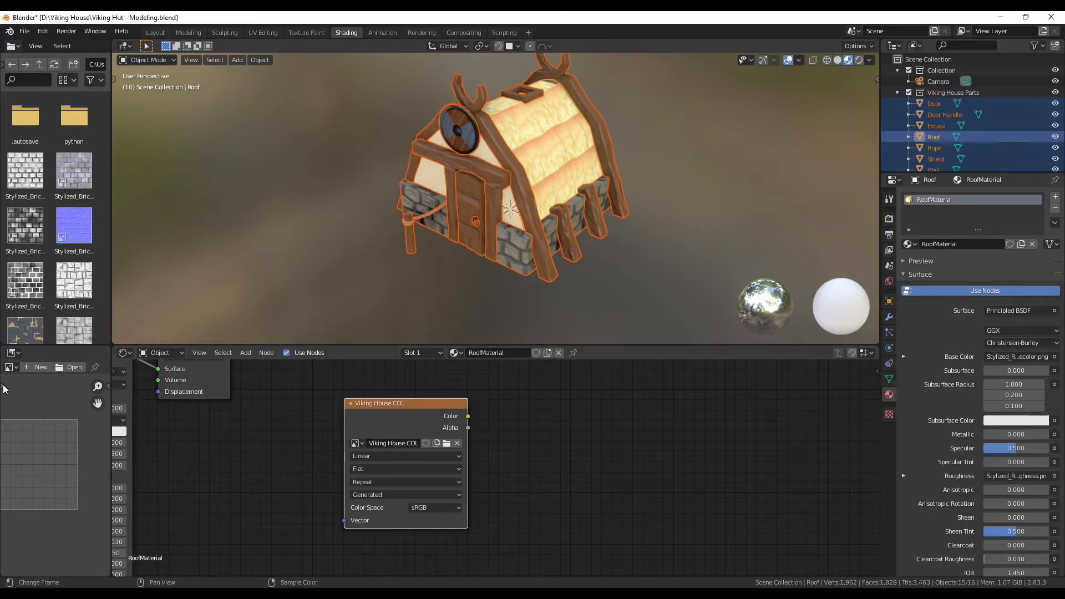
click(11, 368)
scroll(76, 436, down, 15)
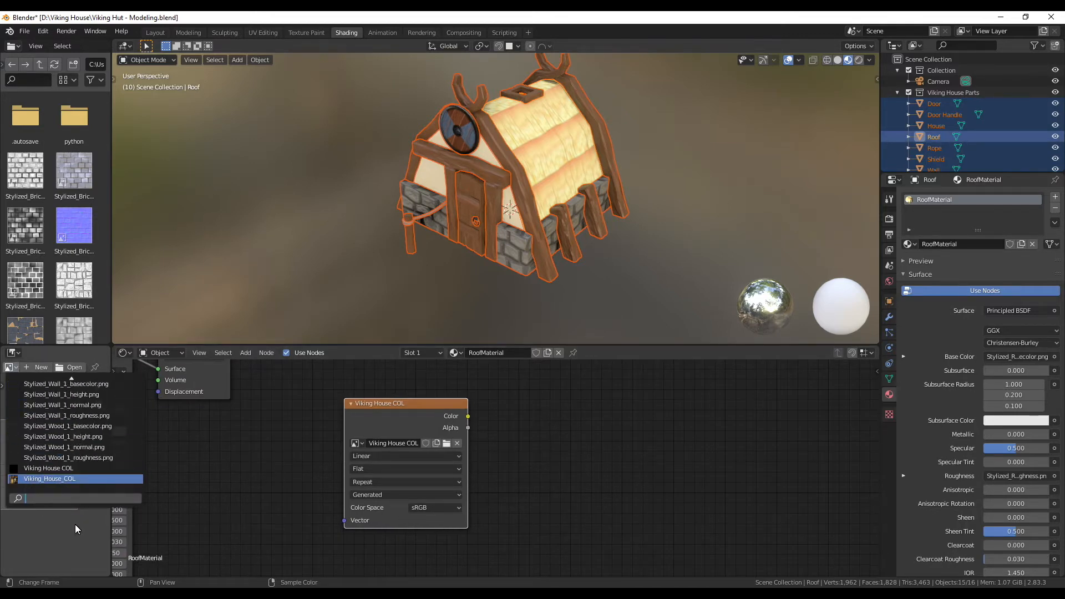
click(64, 469)
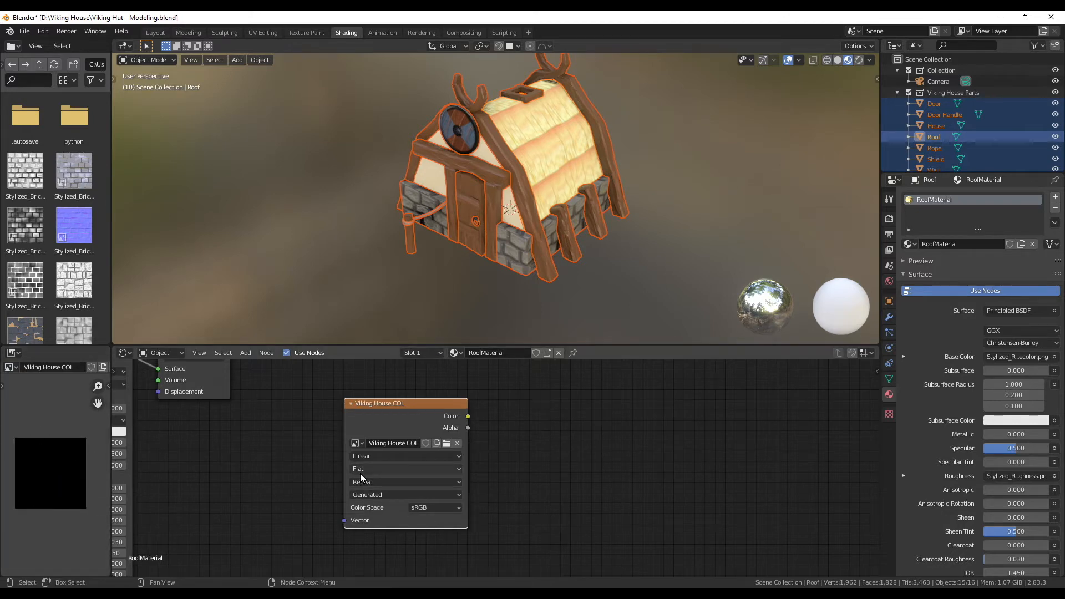
drag(446, 409, 421, 406)
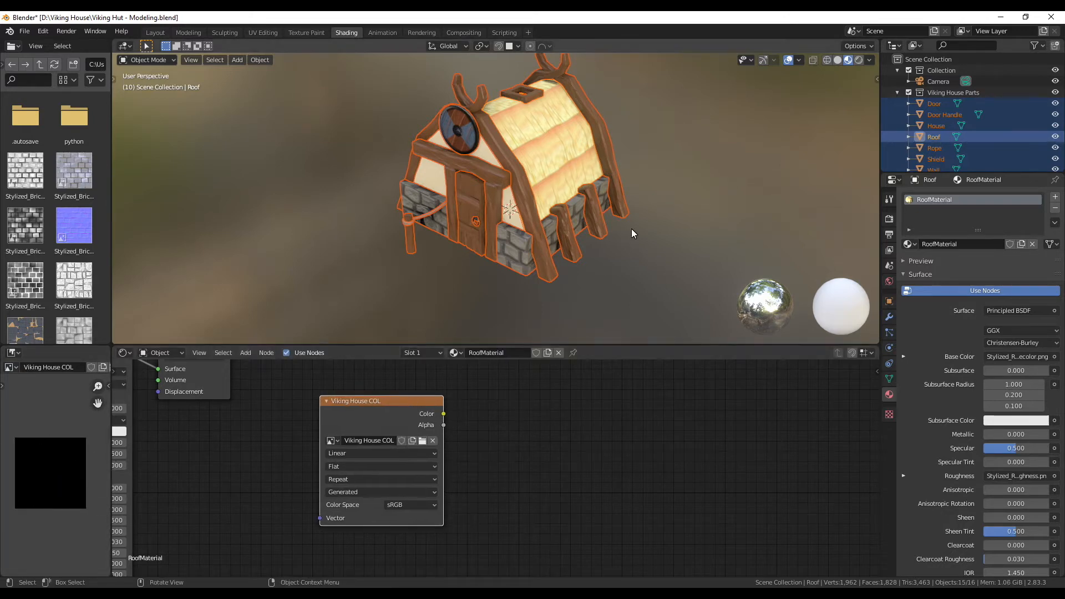
scroll(263, 443, down, 3)
middle_drag(263, 442, 366, 462)
Step: Try BlackMaterial on the roof and switch back to RoofMaterial
click(454, 354)
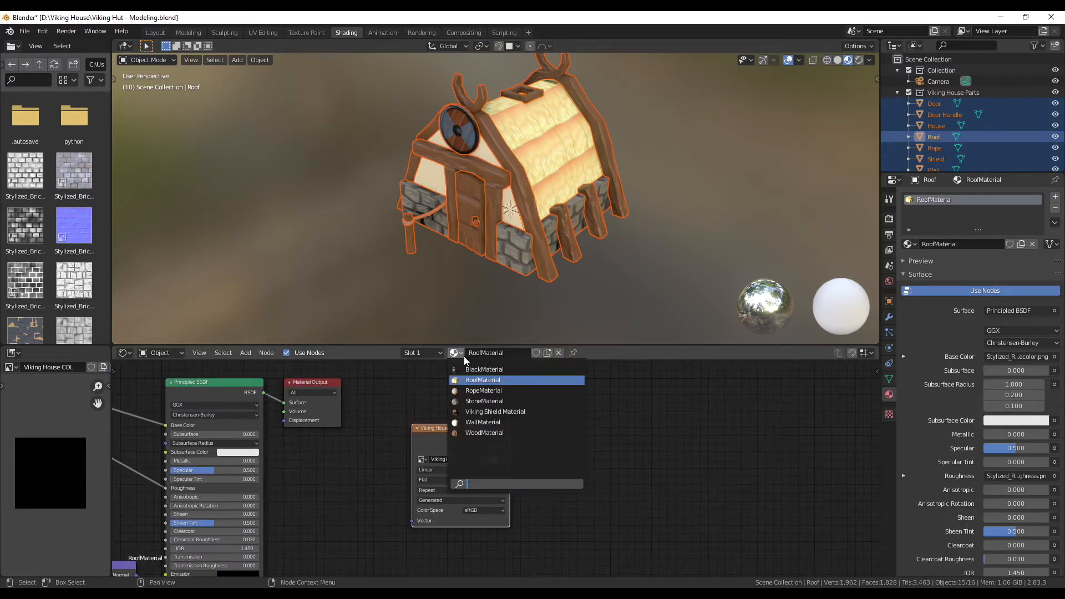
click(484, 370)
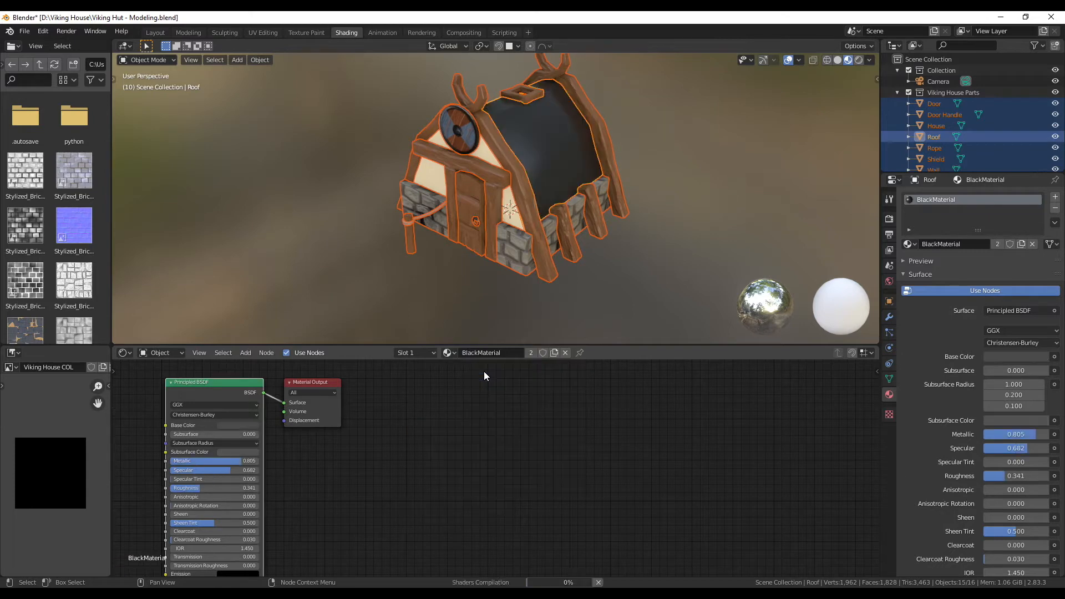
click(455, 353)
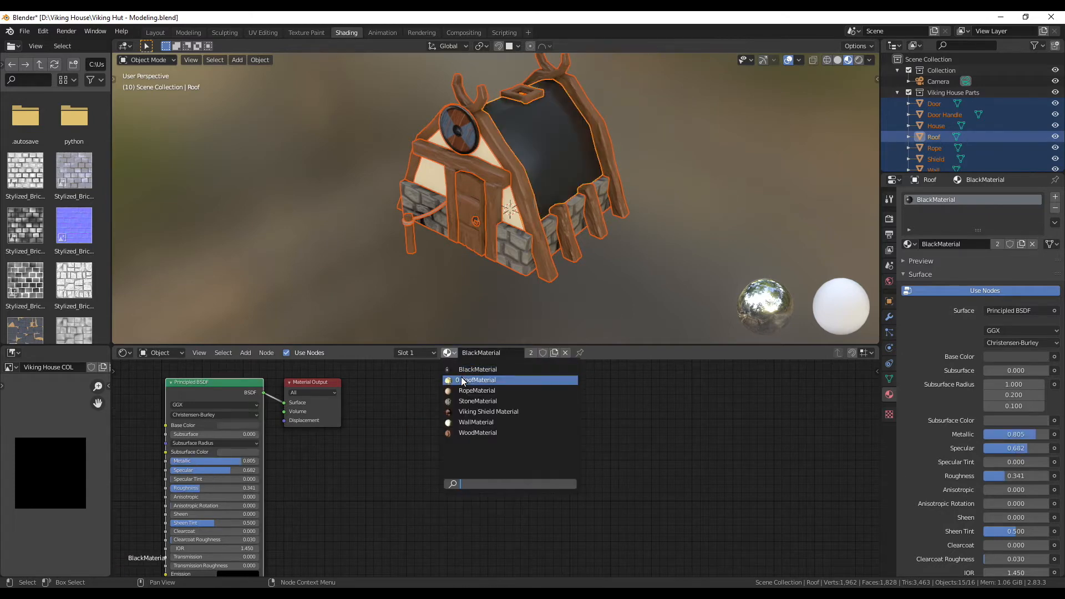
click(467, 381)
Step: Shift the Viking House COL image texture node slightly and copy it to the clipboard
drag(445, 435, 467, 427)
key(ctrl+c)
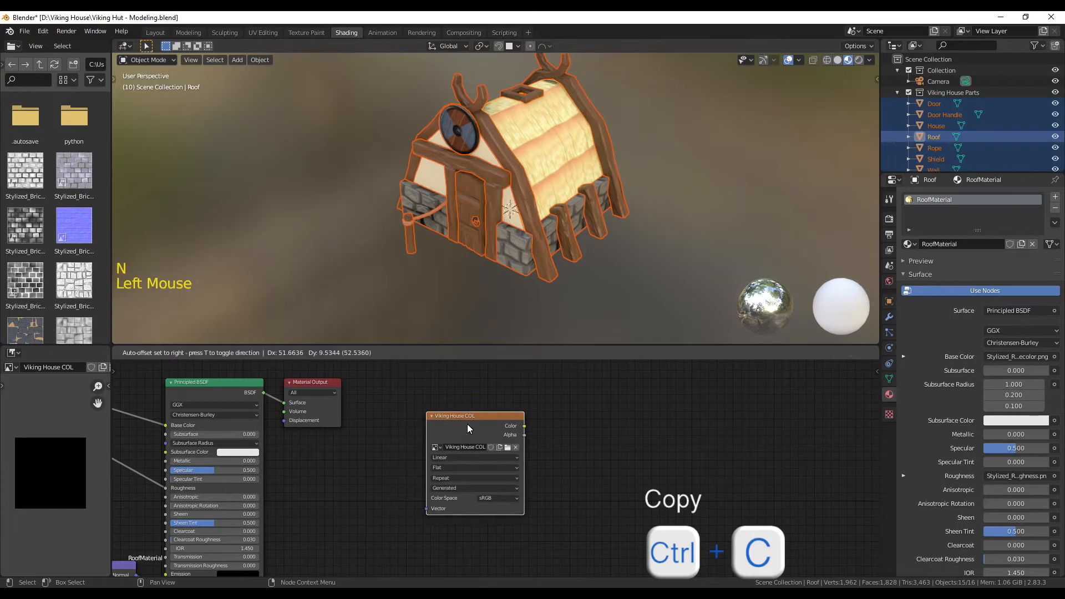
key(ctrl+c)
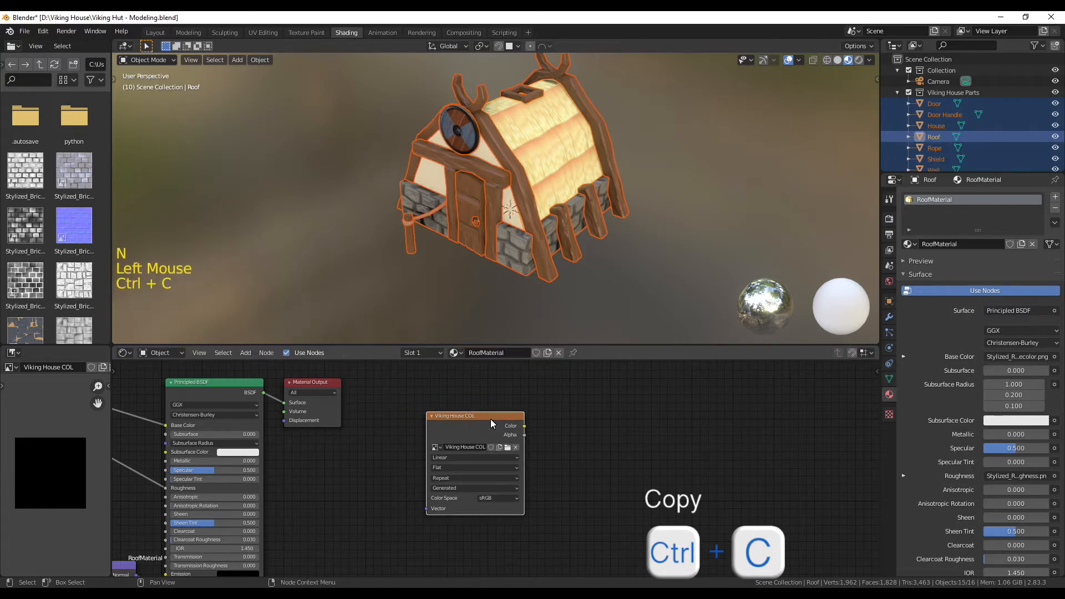
Step: Paste the copied Viking House COL image texture node into BlackMaterial and RopeMaterial
click(455, 353)
click(469, 370)
click(434, 437)
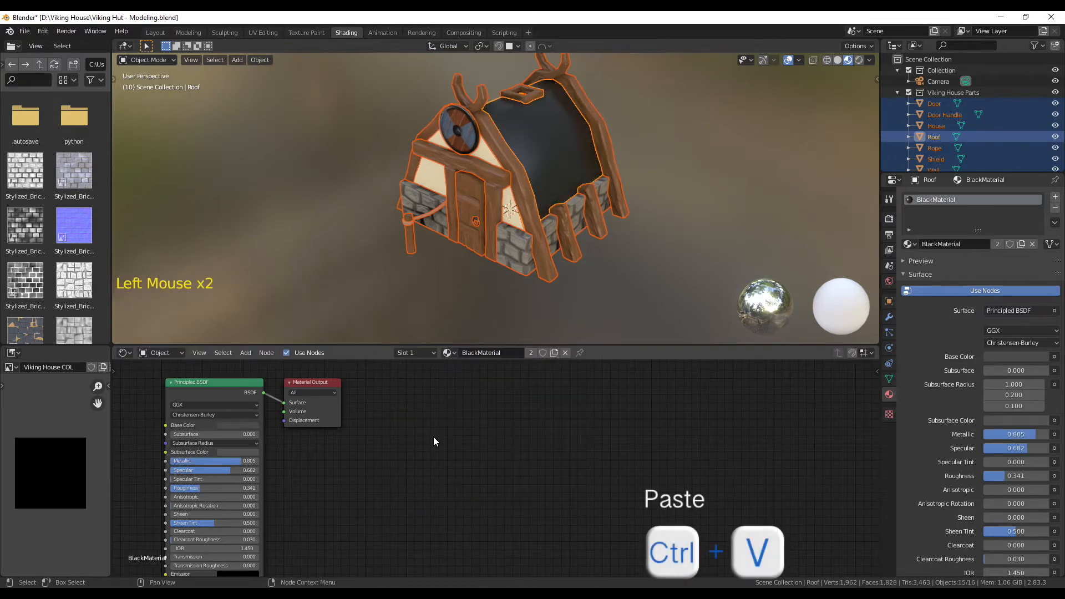
key(ctrl+v)
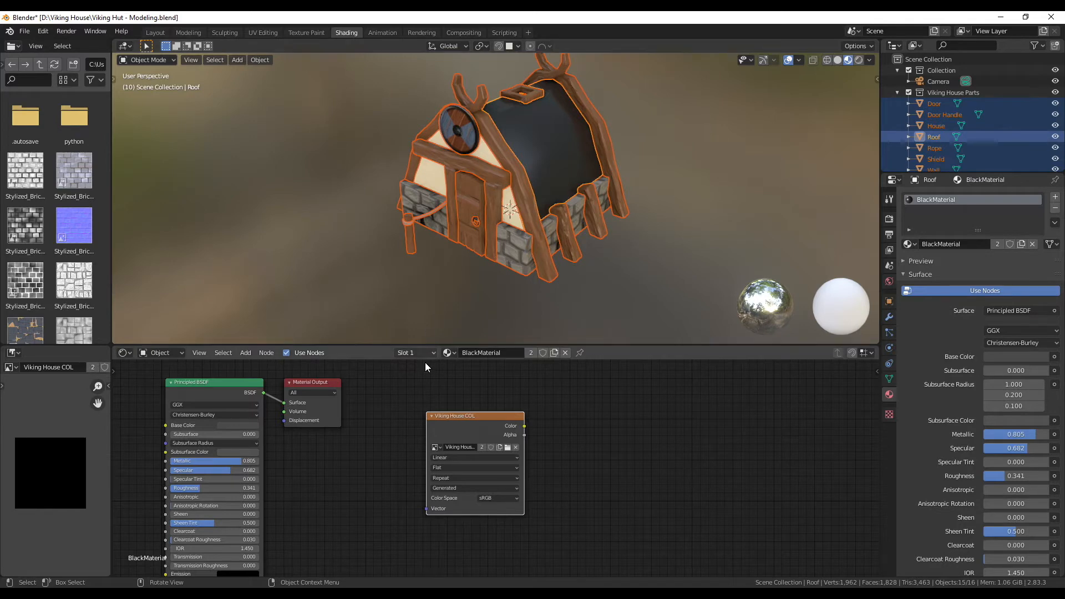
click(447, 352)
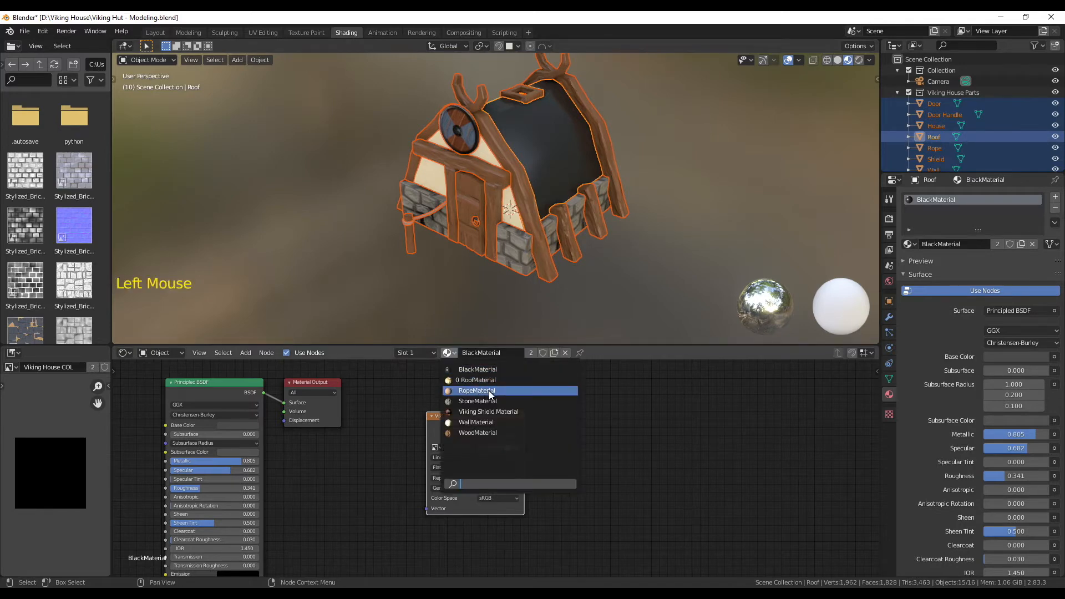
click(488, 391)
key(ctrl+v)
Step: Paste the Viking House COL node into StoneMaterial and Viking Shield Material
click(447, 353)
click(478, 401)
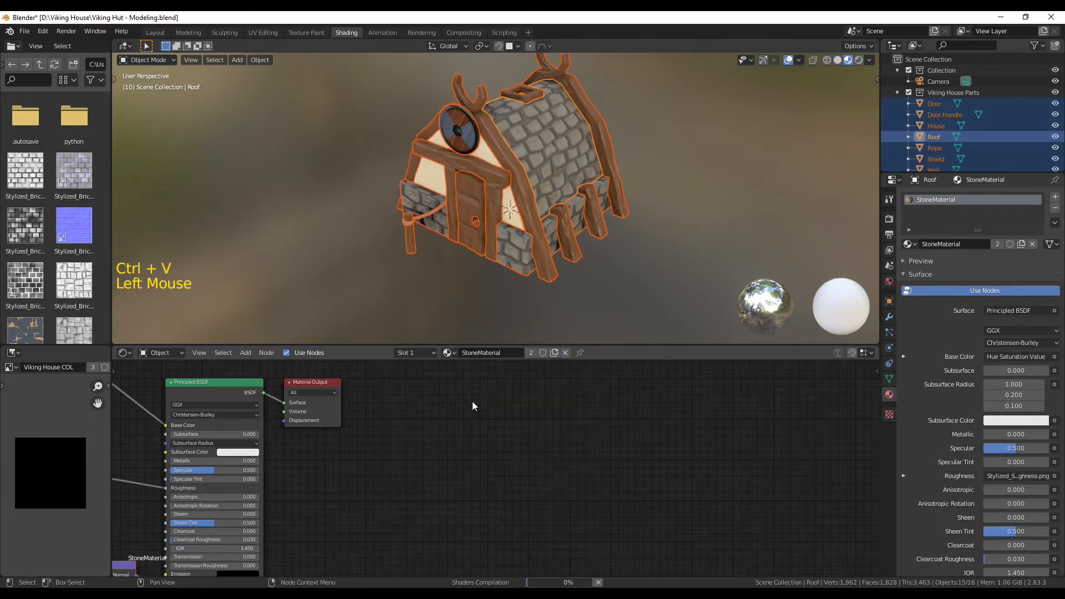
key(ctrl+v)
click(447, 353)
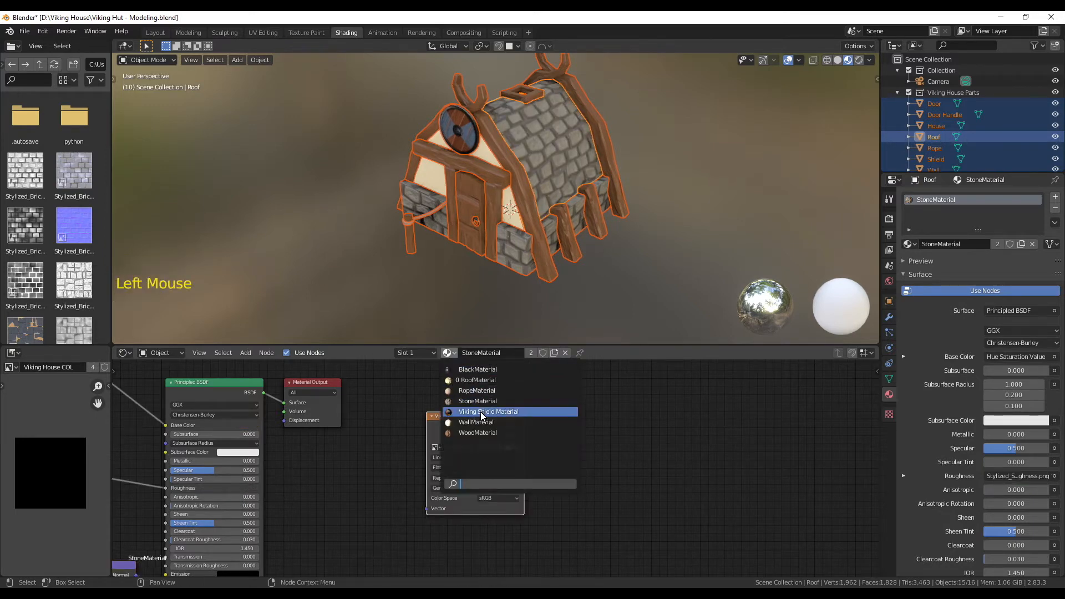
click(481, 412)
key(ctrl+v)
Step: Paste the Viking House COL node into WallMaterial and WoodMaterial
click(448, 358)
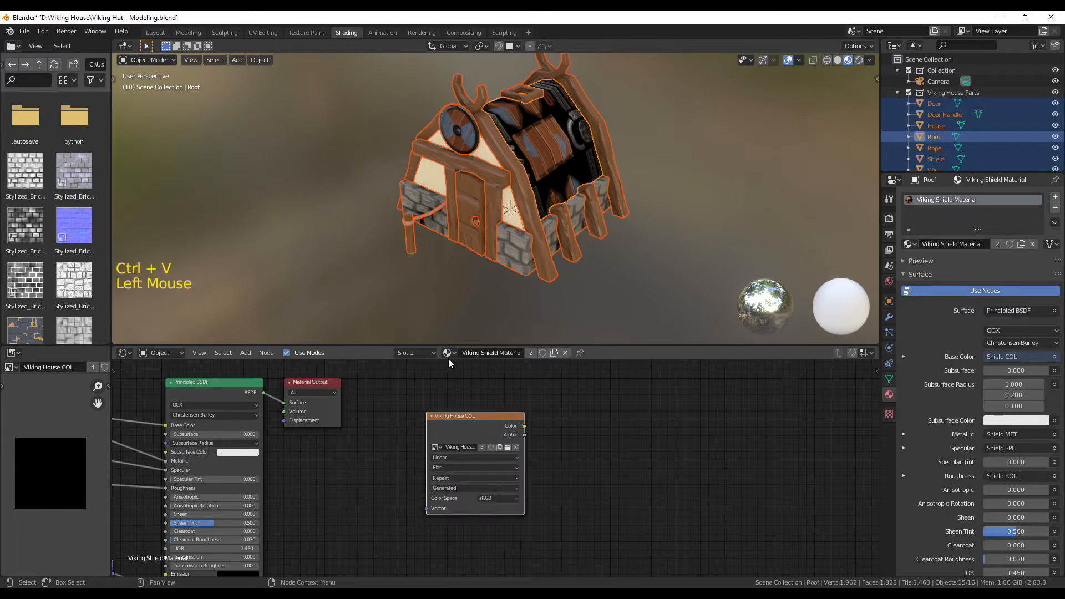
click(448, 354)
click(464, 422)
key(ctrl+v)
click(450, 352)
click(447, 432)
key(ctrl+v)
Step: Assign RoofMaterial to the roof again and shift its unconnected Viking House COL node slightly closer to the Material Output
click(448, 353)
click(475, 384)
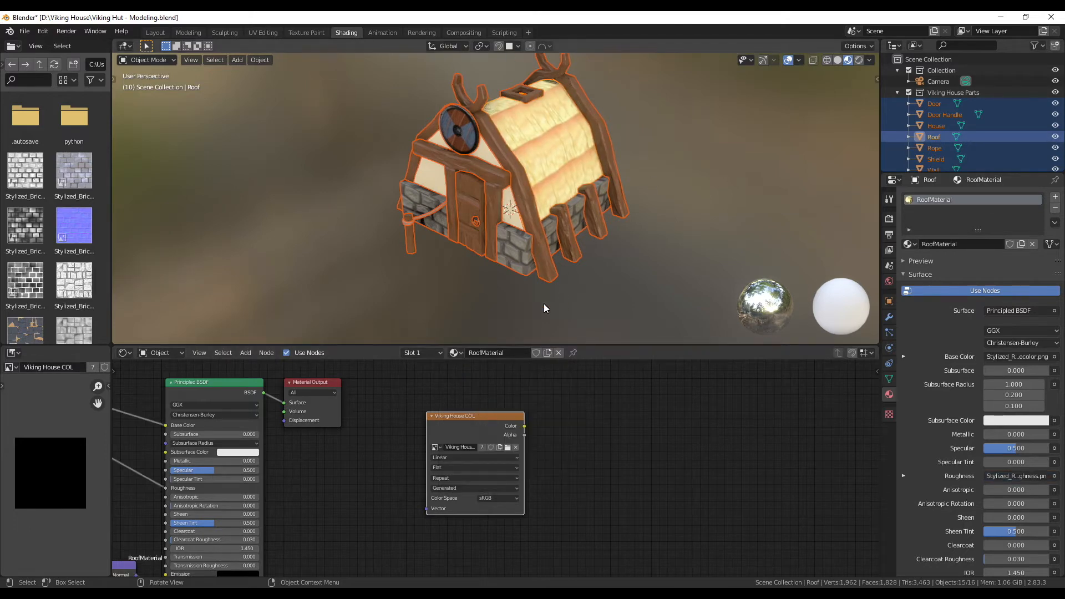
drag(467, 418, 446, 416)
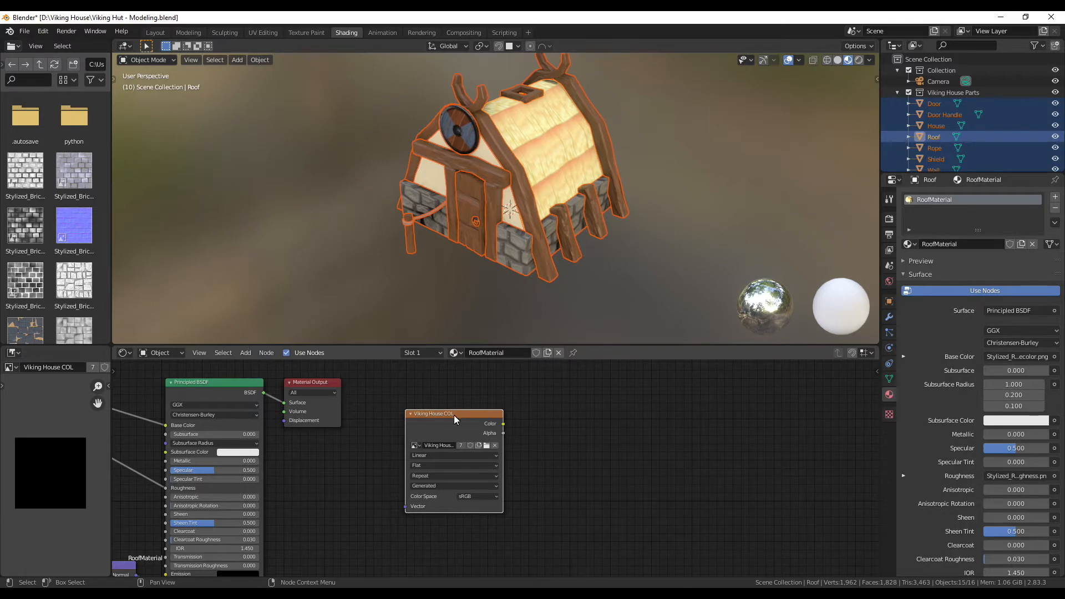
scroll(53, 447, up, 1)
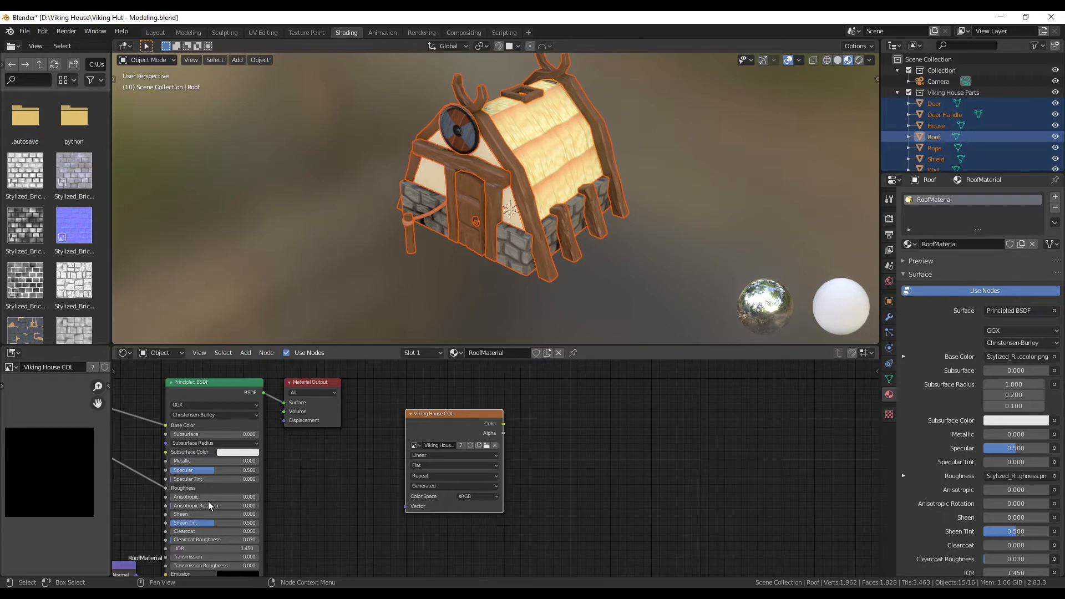
Step: Set the scene's render engine to Cycles
click(889, 221)
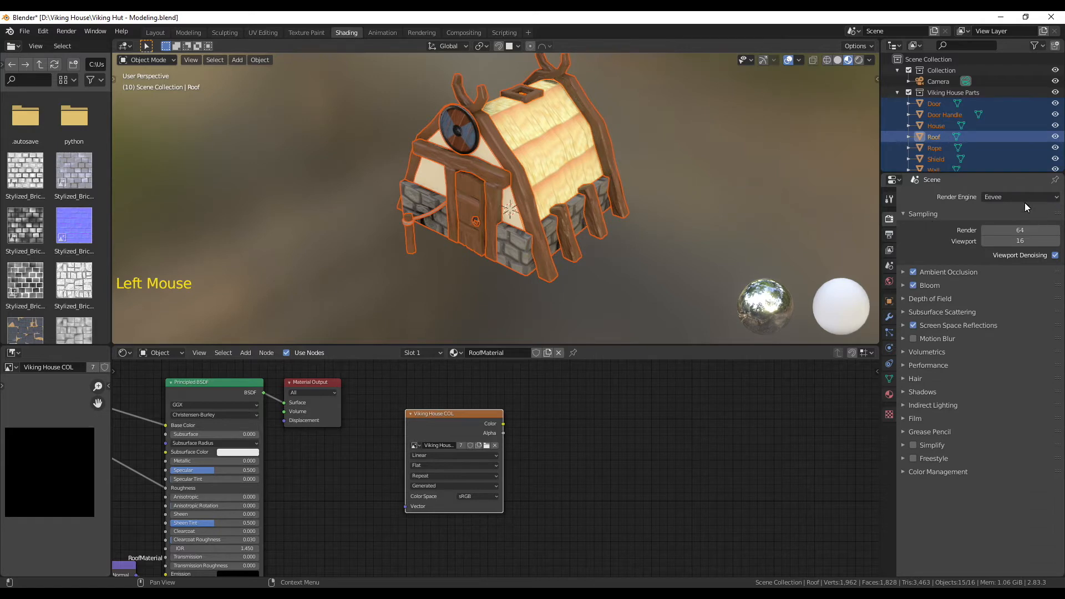
click(992, 197)
click(1002, 196)
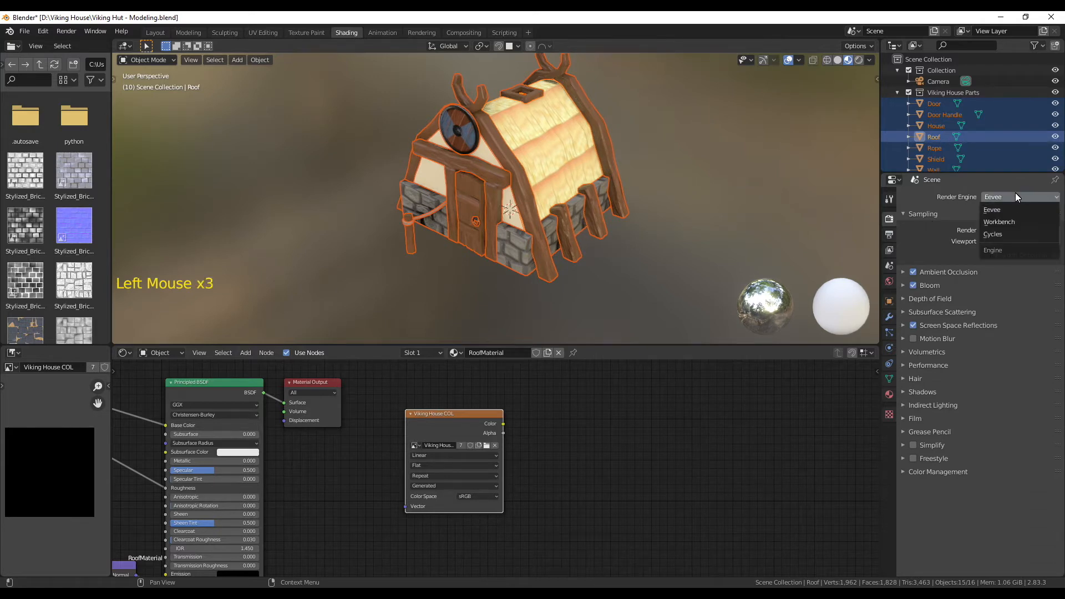
click(1010, 235)
Step: Set the bake type to Diffuse in the Cycles bake settings
scroll(998, 252, down, 3)
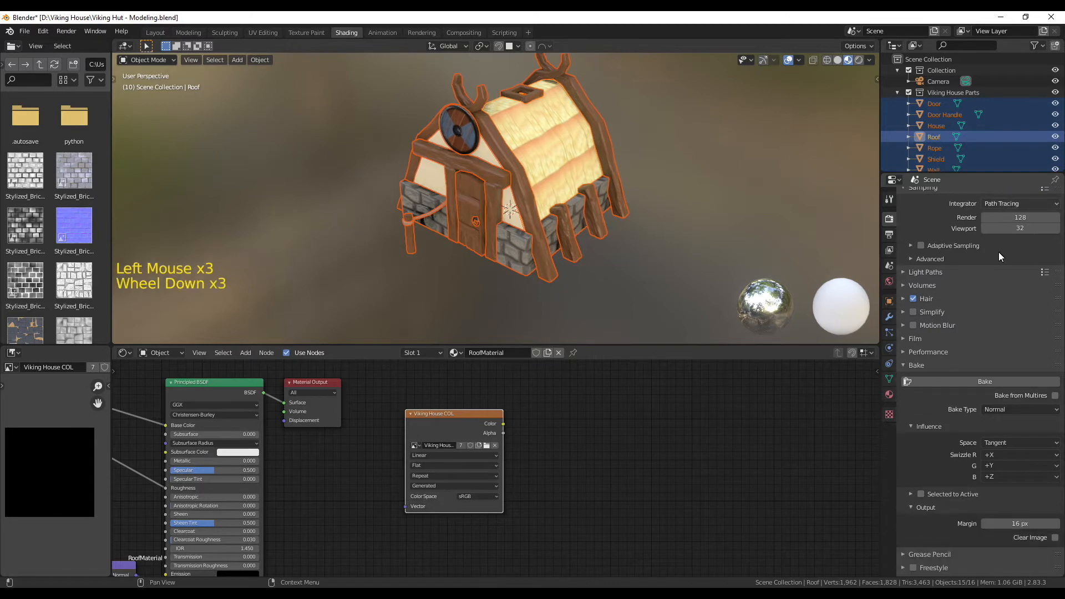
click(905, 366)
click(905, 433)
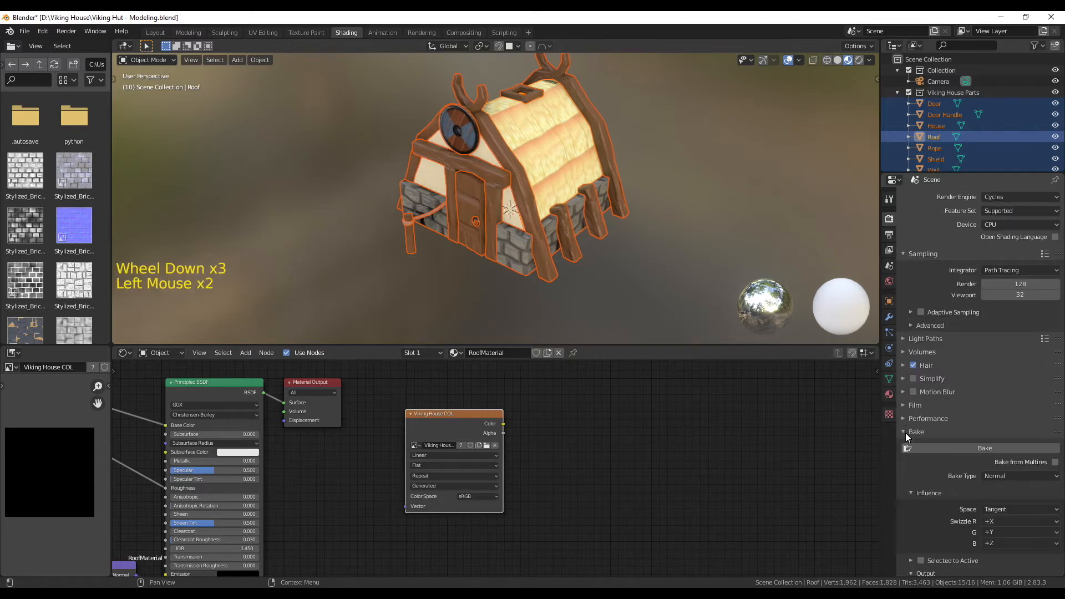
scroll(969, 445, down, 1)
scroll(935, 462, down, 3)
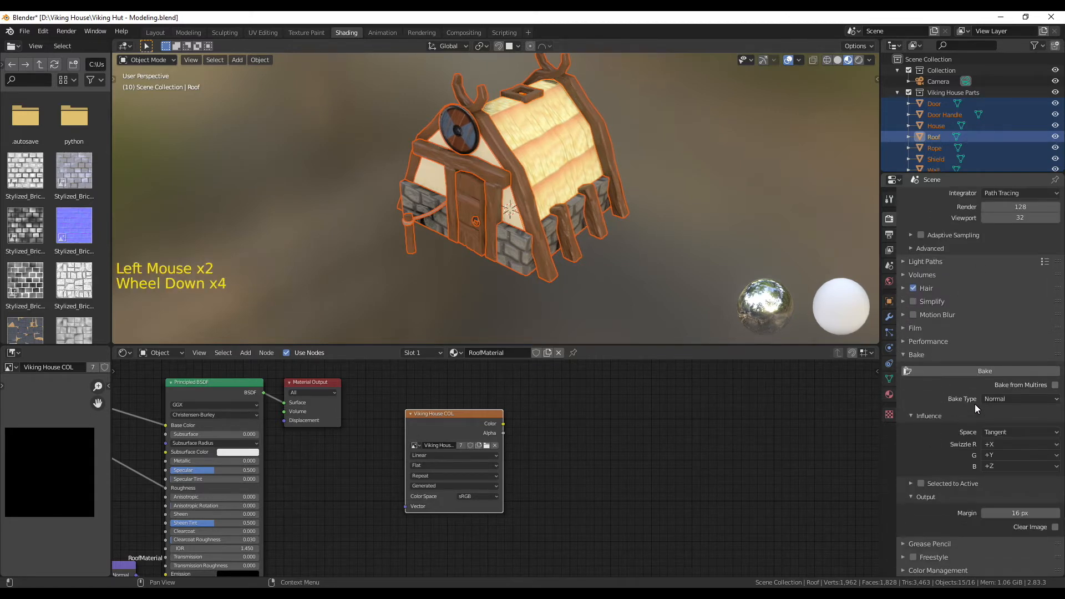
click(997, 398)
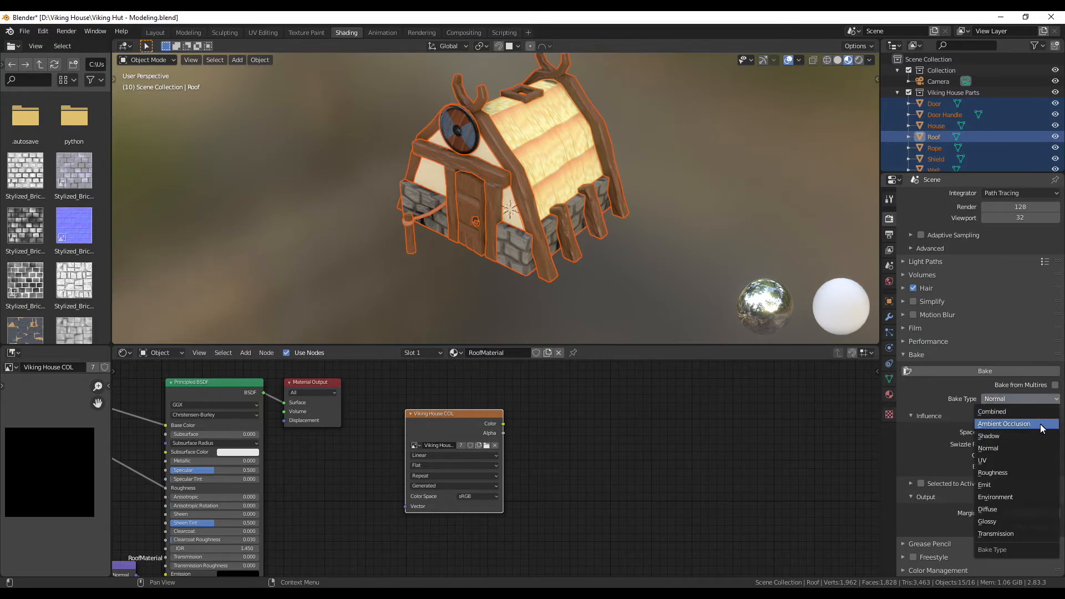
click(1023, 510)
scroll(965, 460, down, 1)
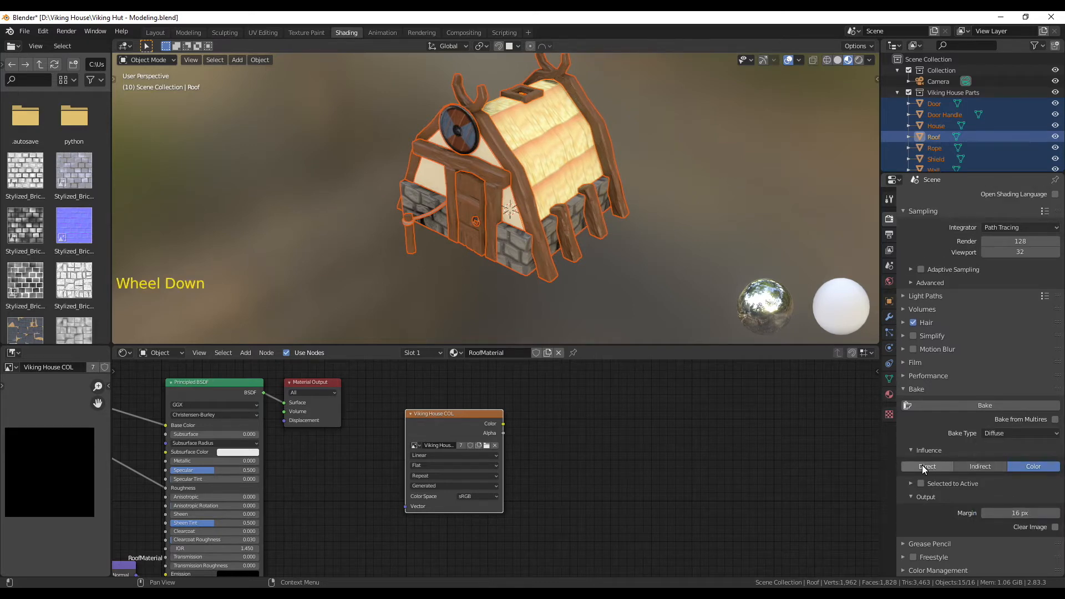
Step: Try the Direct and Indirect bake contributions and the Clear Image option, switching each on and off again
click(923, 466)
click(972, 468)
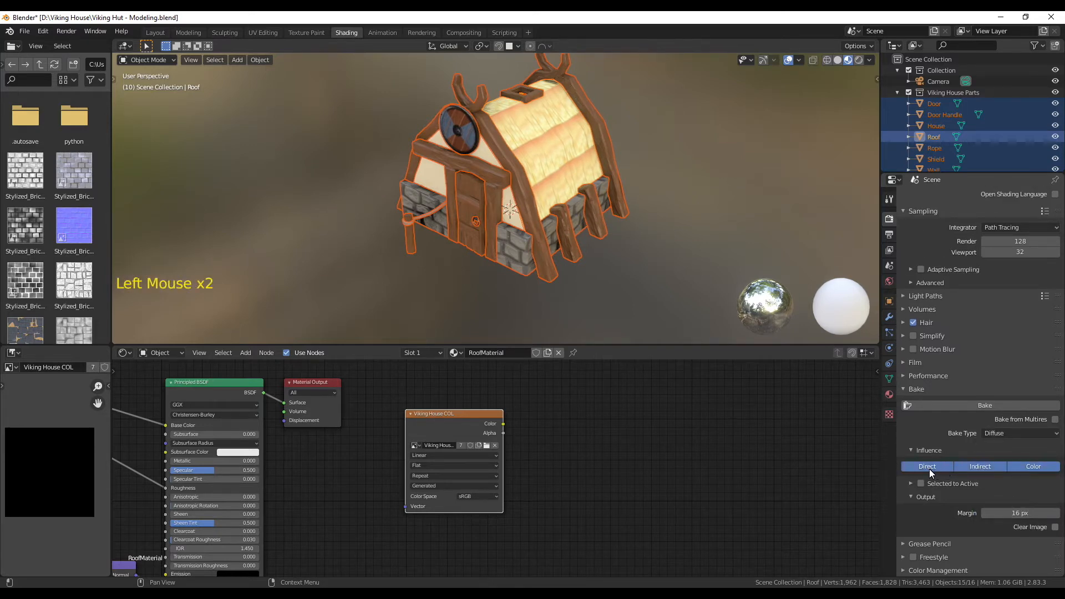
click(976, 471)
click(939, 466)
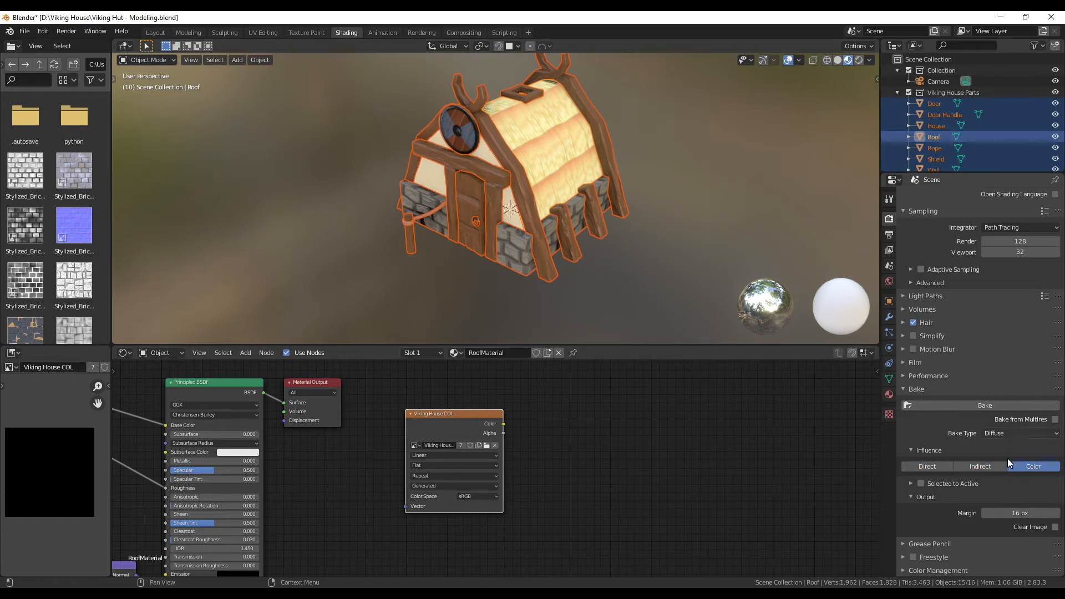
scroll(997, 490, down, 1)
scroll(949, 496, down, 2)
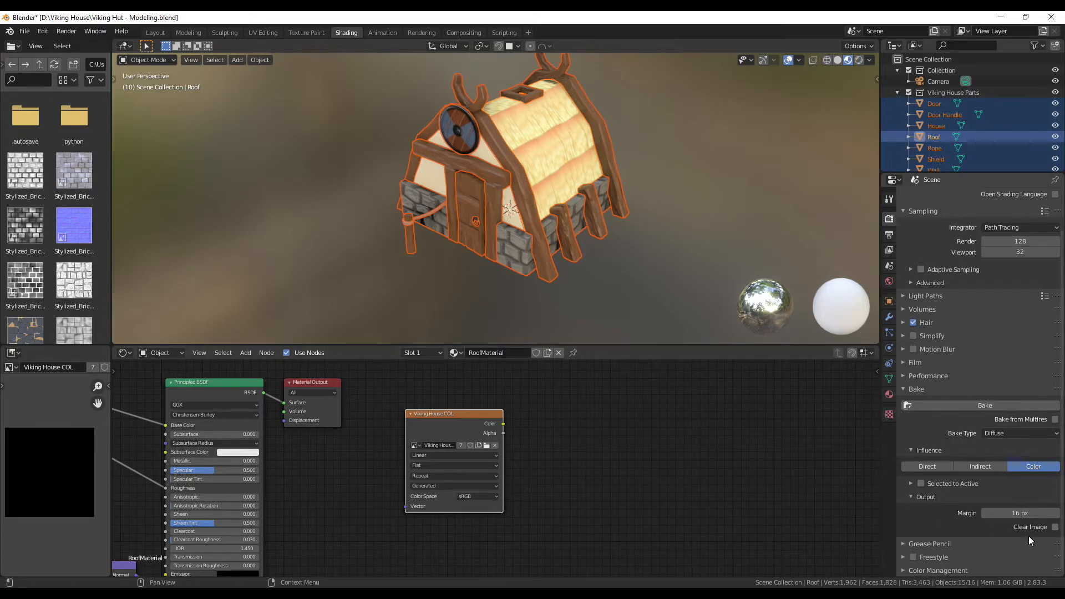
click(1055, 527)
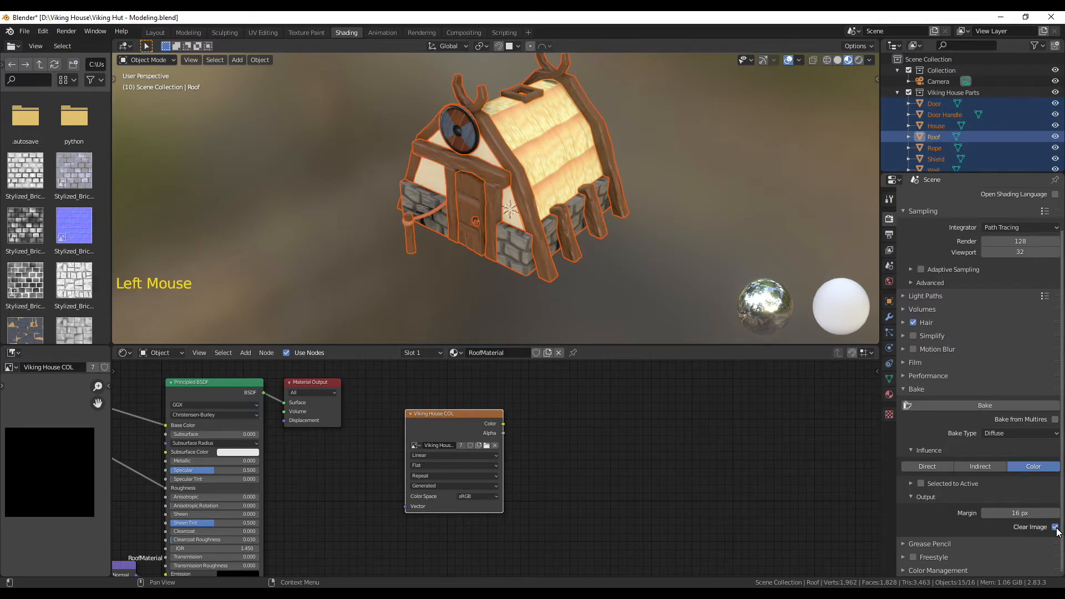
click(1054, 527)
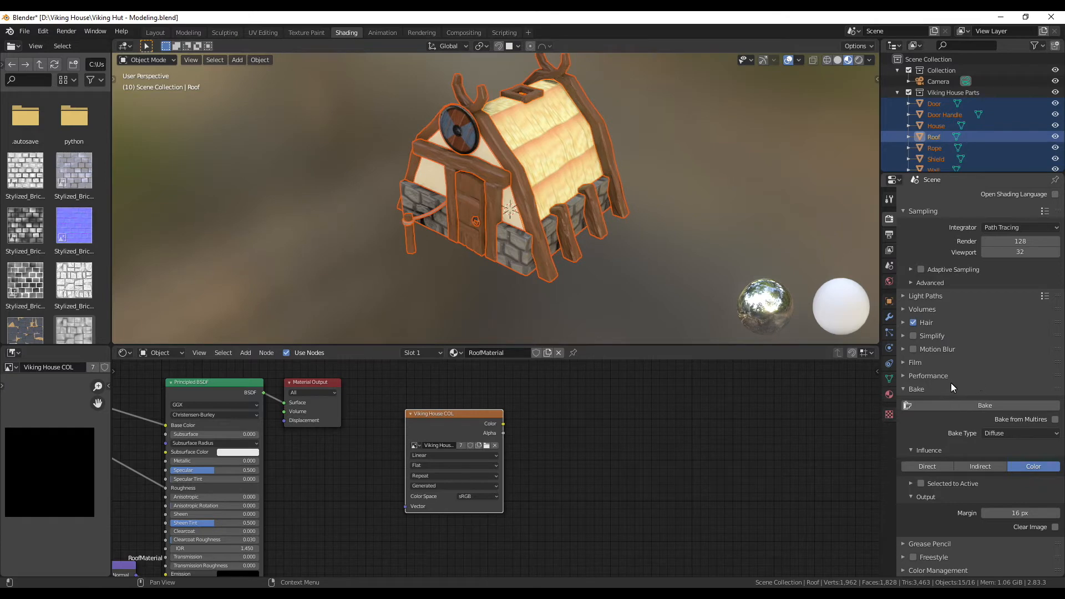
Step: Bake only the Door's diffuse color into the Viking House COL image with Clear Image enabled, and check the result
click(970, 408)
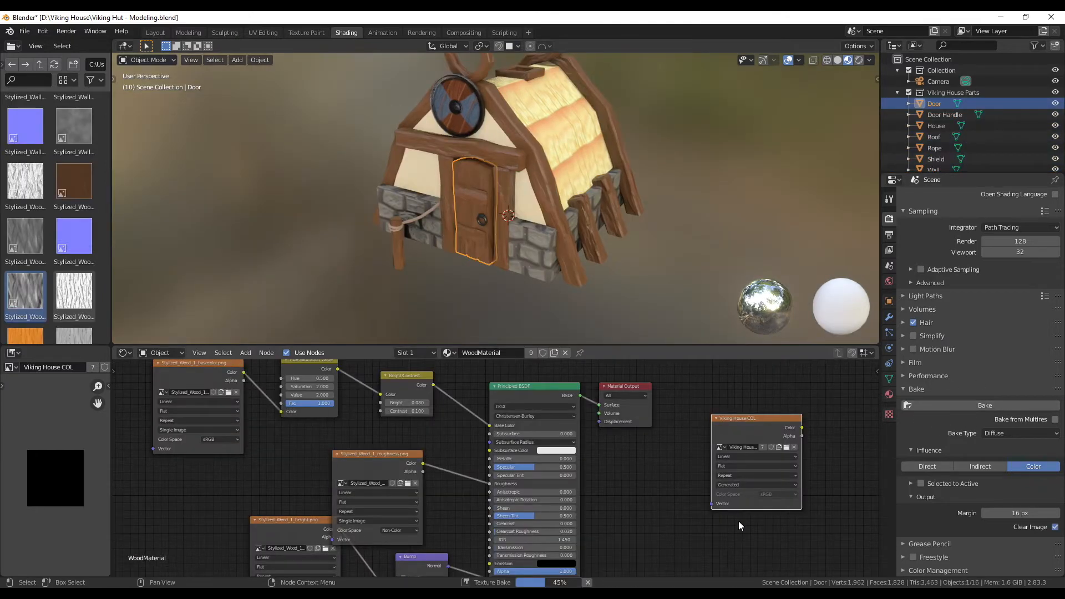
scroll(43, 490, up, 2)
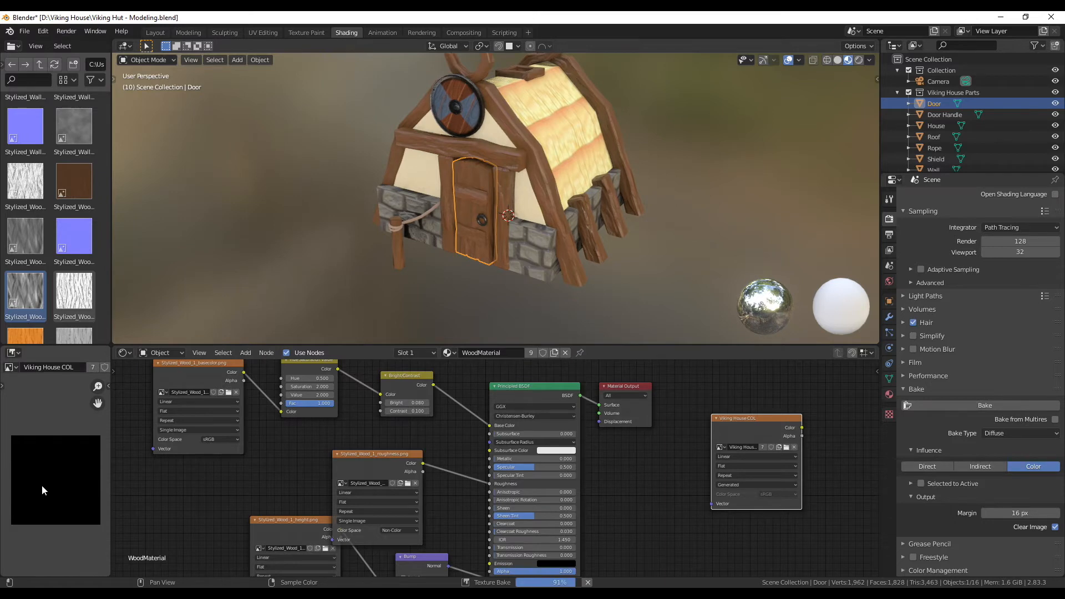
scroll(86, 495, up, 2)
scroll(86, 495, down, 1)
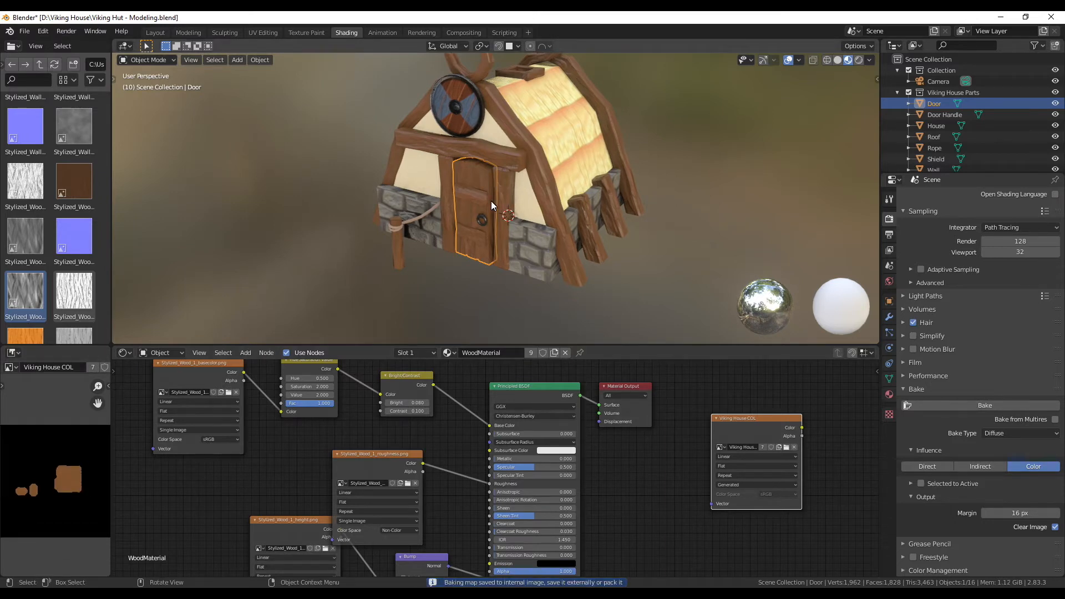
Step: Turn off Clear Image and bake the Door Handle's diffuse color into the Viking House COL image
click(944, 114)
click(1055, 526)
click(977, 405)
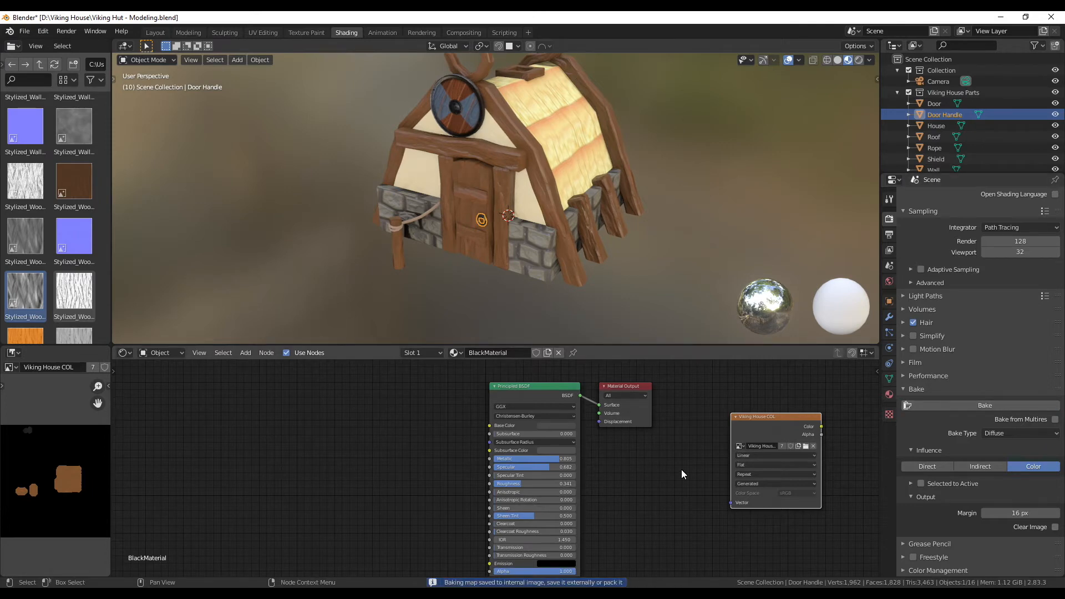
Step: Bake the House object's diffuse color into the Viking House COL image and inspect the baked stone and door handle areas
click(936, 126)
click(986, 404)
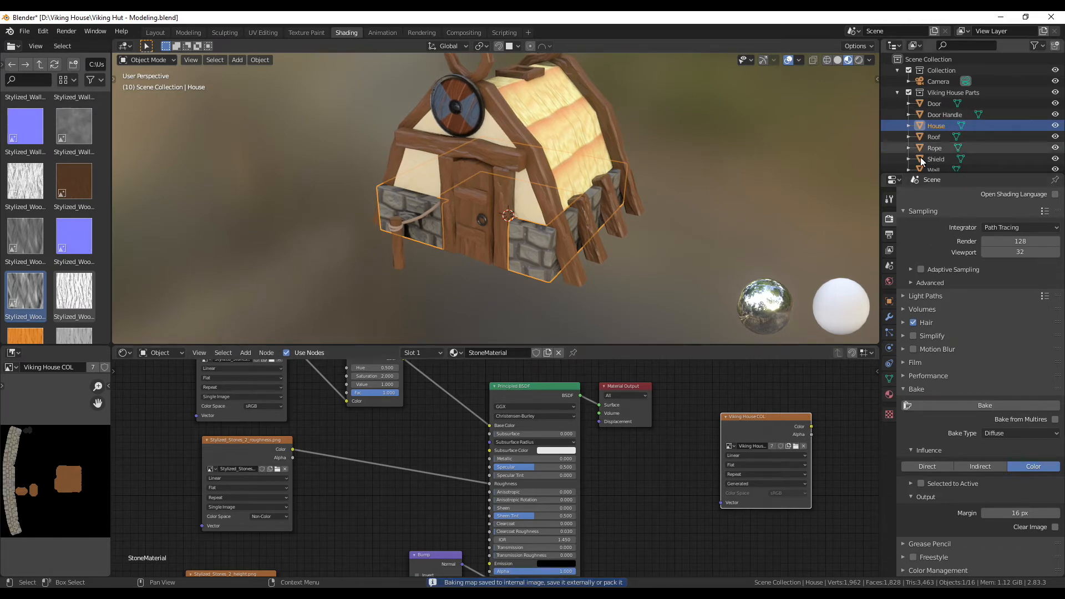
scroll(61, 506, up, 5)
middle_drag(17, 514, 46, 576)
scroll(58, 497, up, 2)
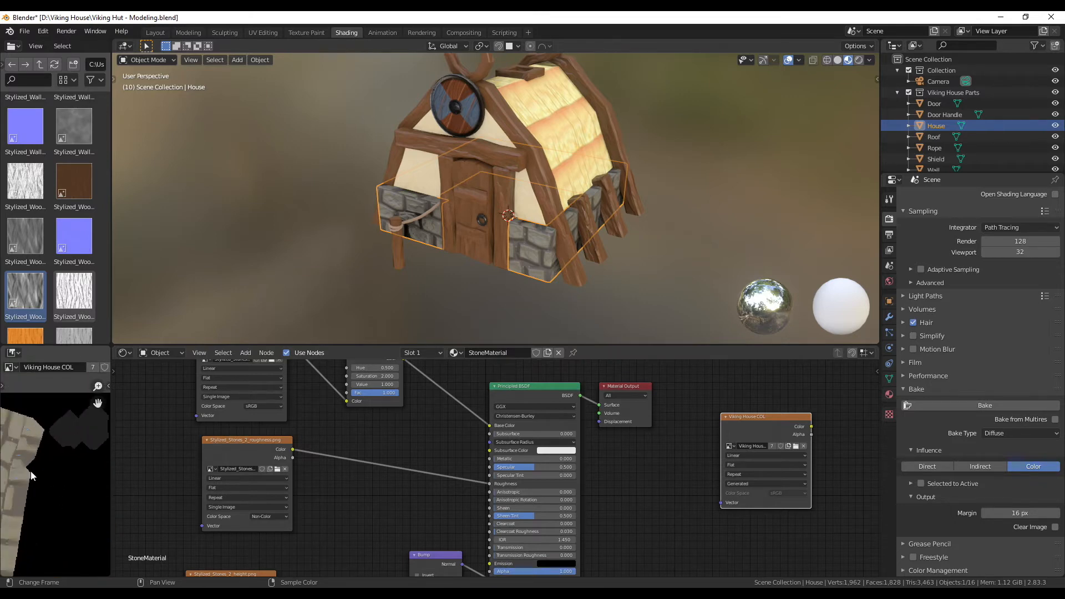
scroll(31, 470, up, 3)
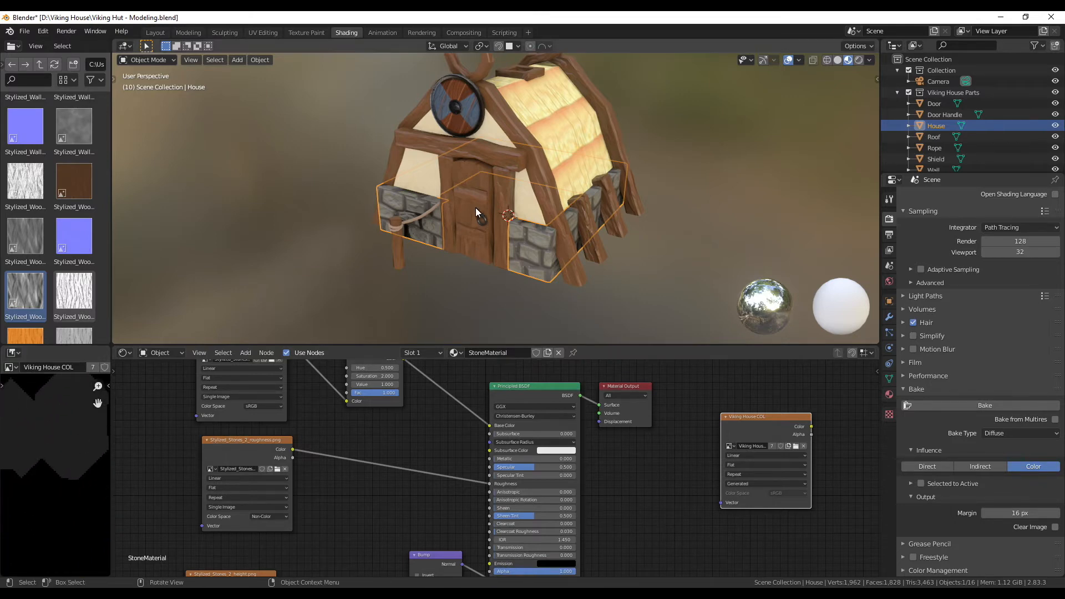
scroll(54, 447, down, 3)
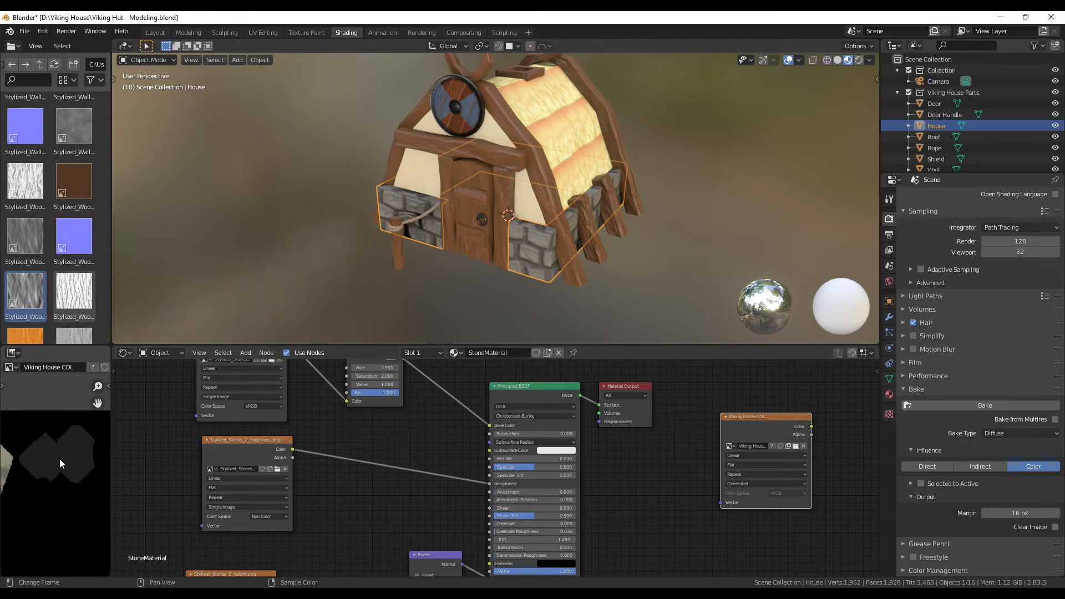
scroll(59, 458, down, 2)
scroll(56, 472, down, 3)
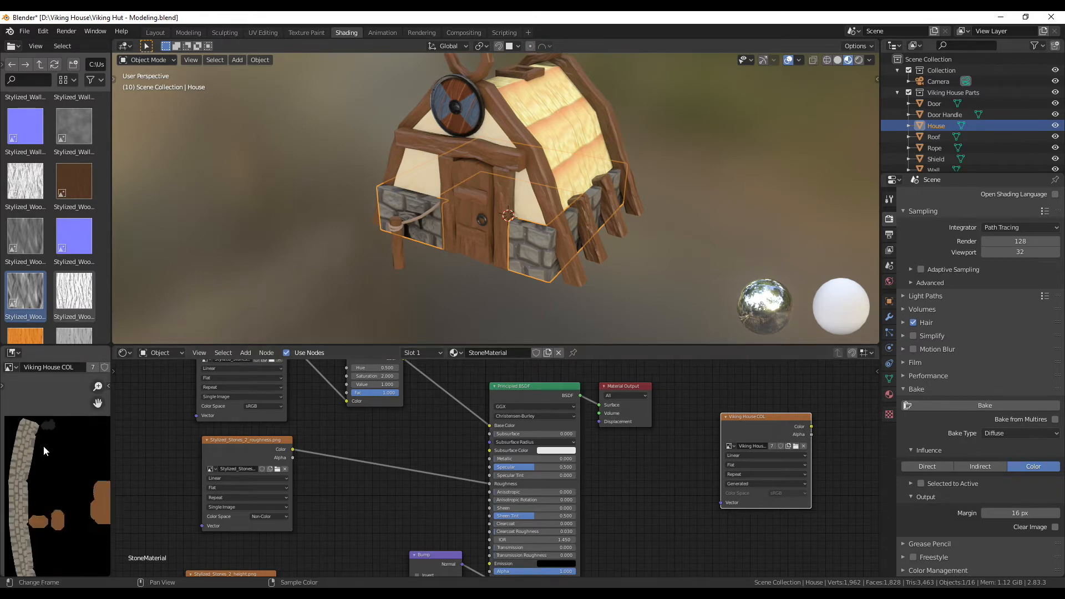
Step: Bake the Roof's diffuse color into the Viking House COL image and inspect the baked thatch up close
click(933, 137)
click(977, 410)
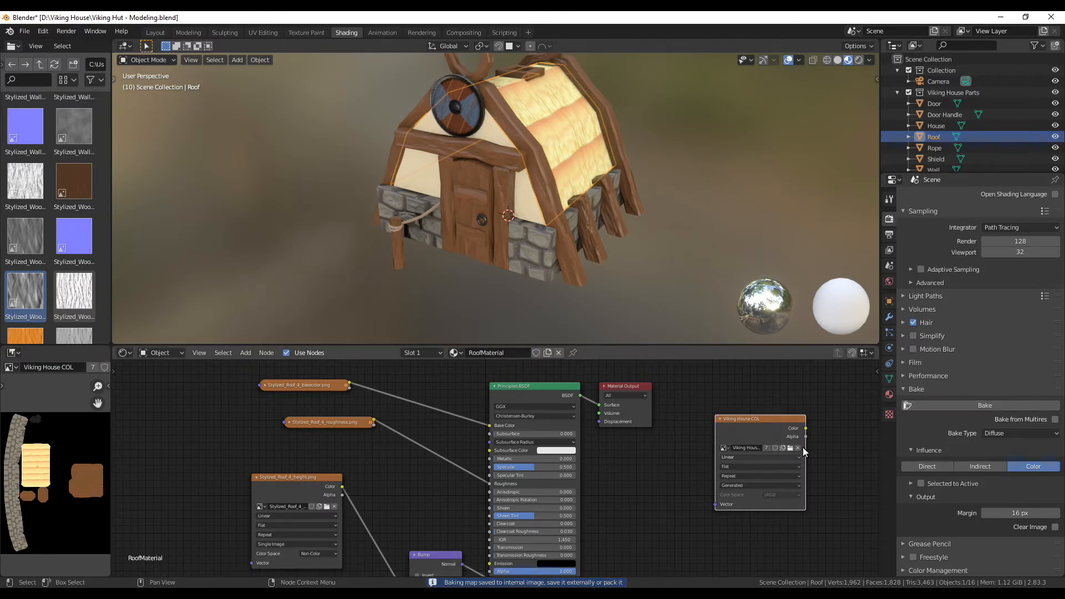
scroll(44, 475, up, 4)
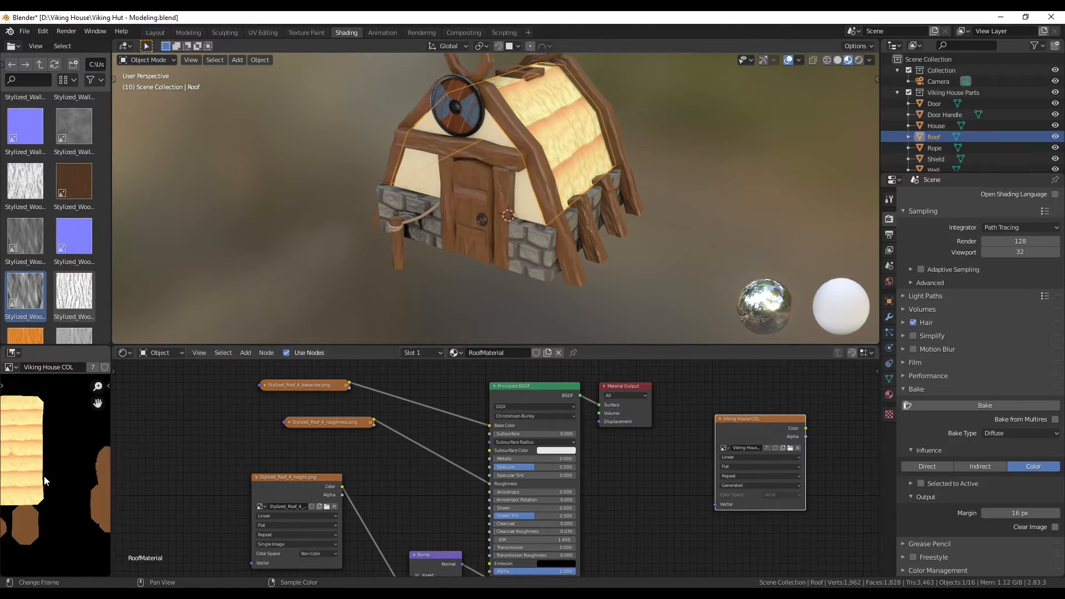
scroll(79, 495, up, 3)
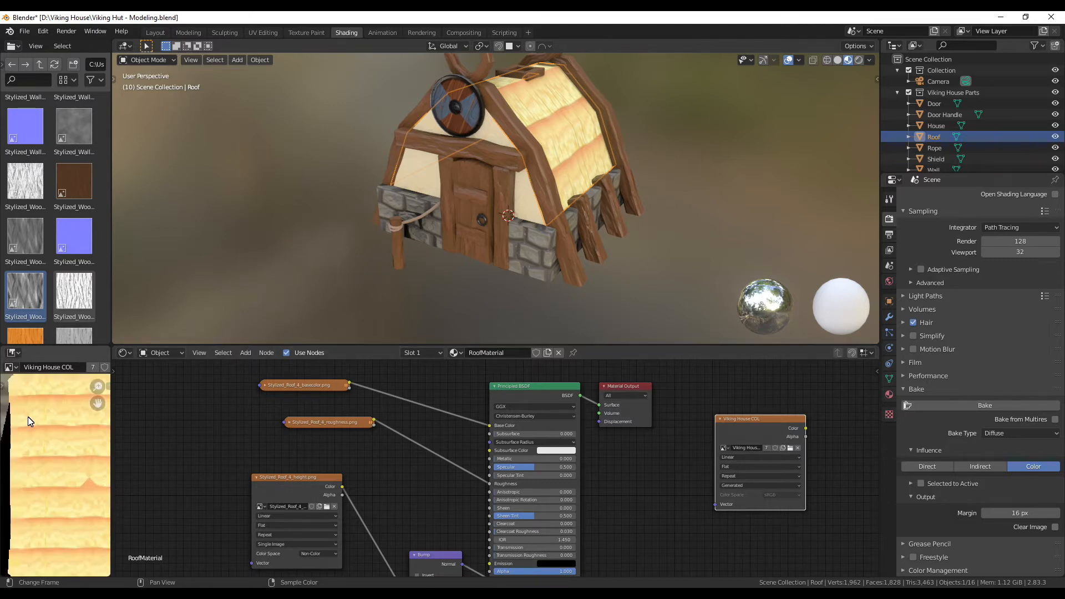
scroll(41, 409, down, 2)
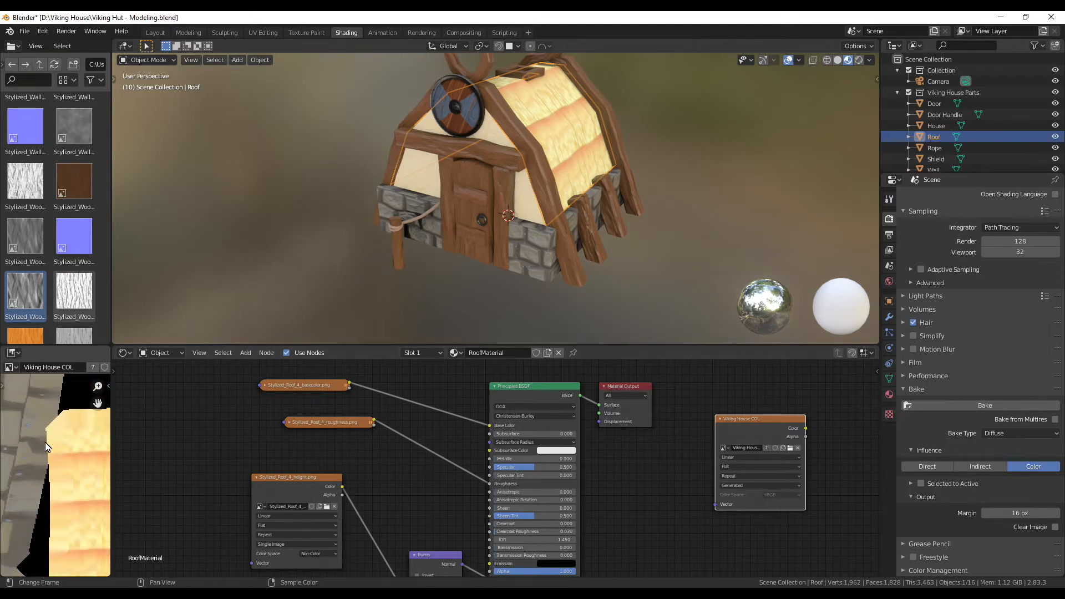
scroll(61, 471, down, 2)
scroll(62, 477, up, 1)
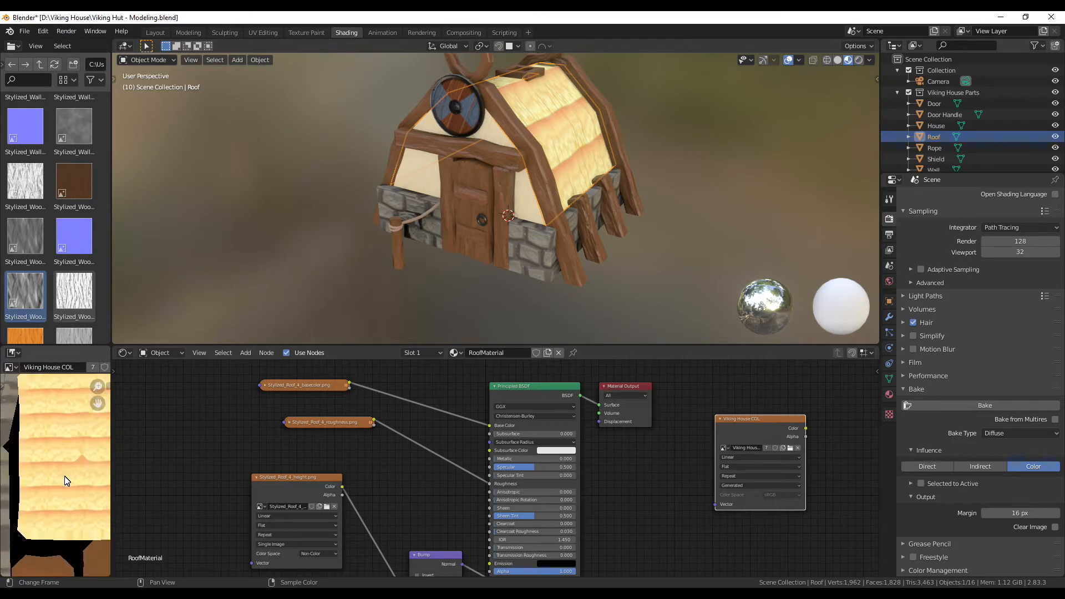
Step: Put the Roof and House into Edit Mode together to display both objects' UVMap.001 layouts
scroll(50, 470, down, 3)
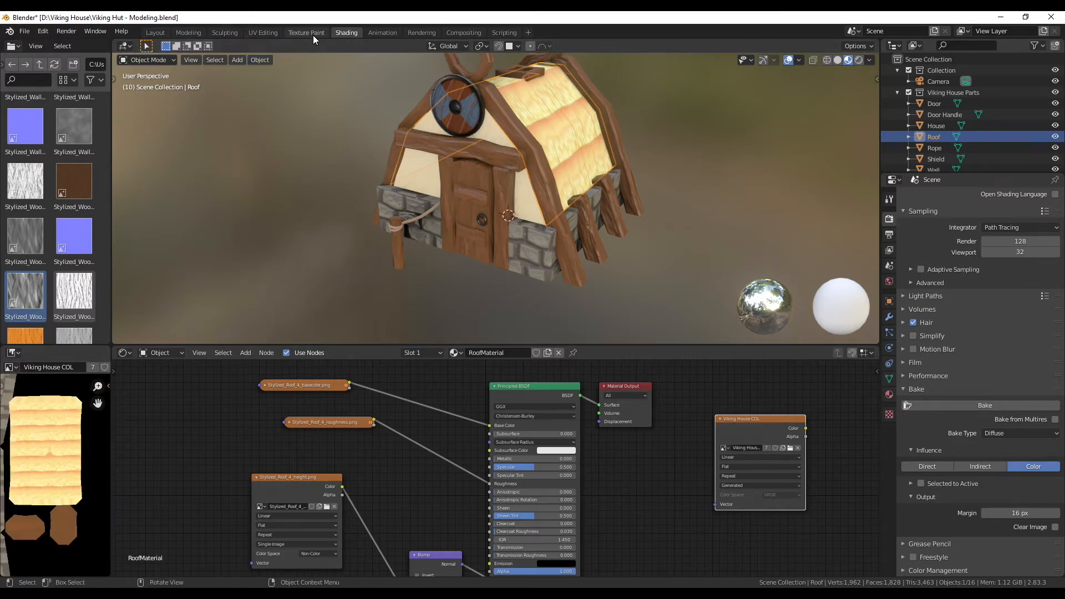
click(263, 32)
scroll(690, 398, down, 2)
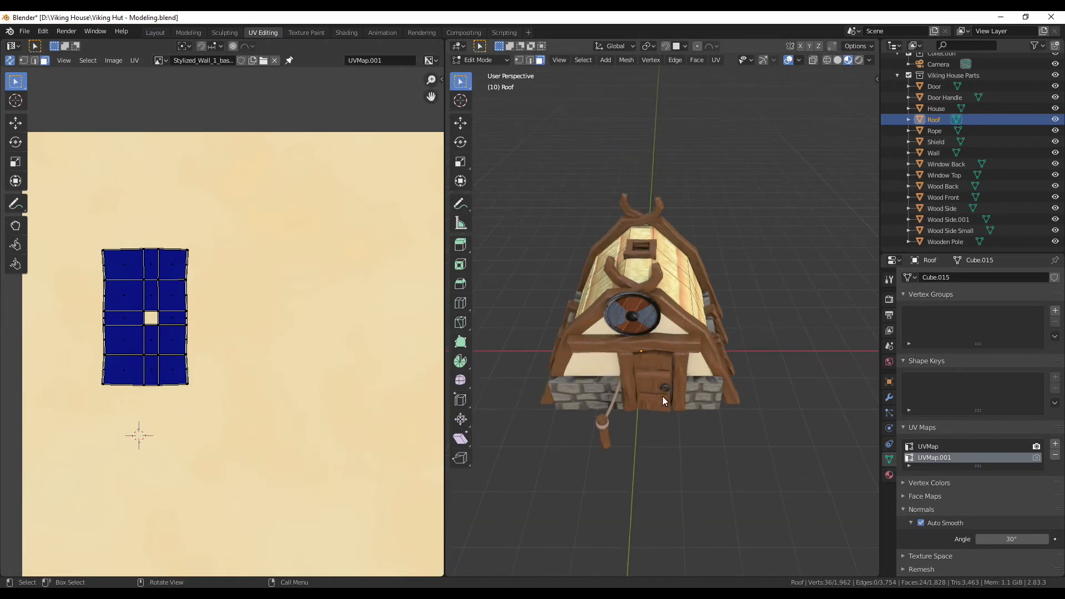
key(a)
middle_drag(710, 383, 678, 370)
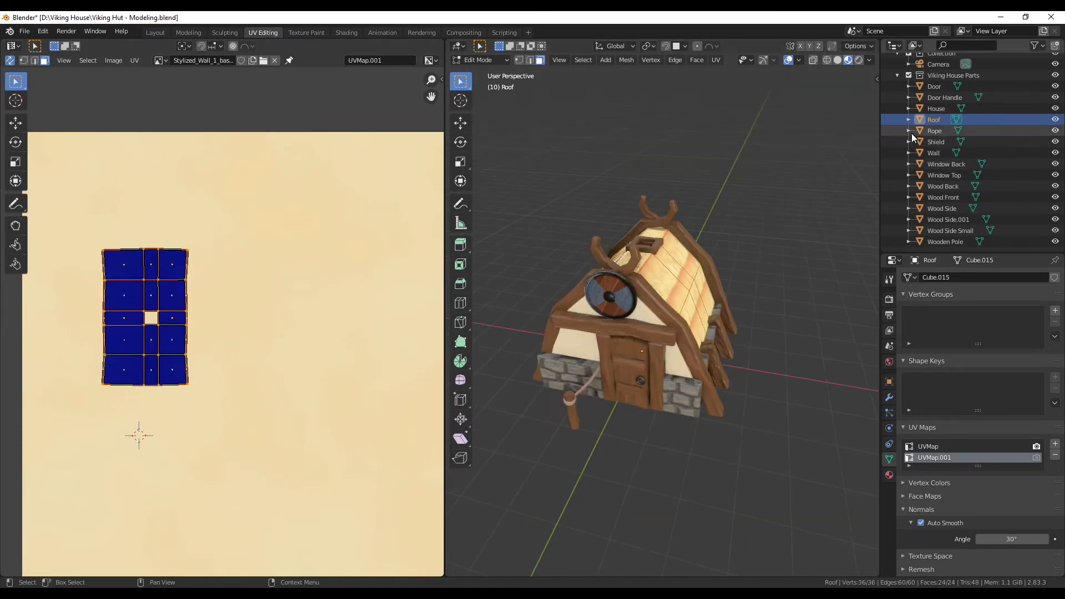
click(937, 110)
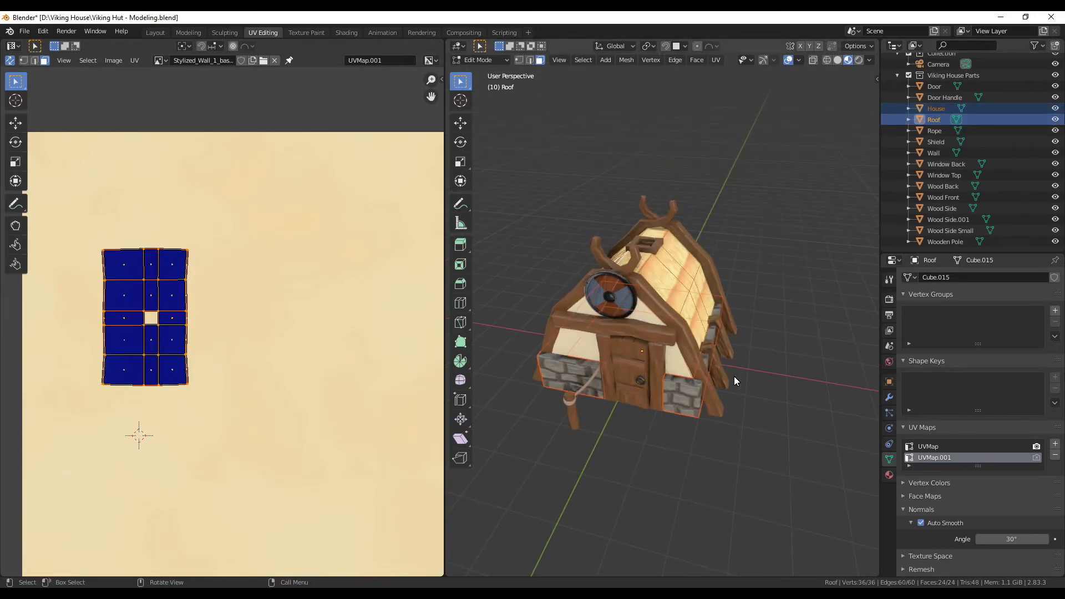
key(Tab)
key(Tab)
scroll(228, 332, up, 1)
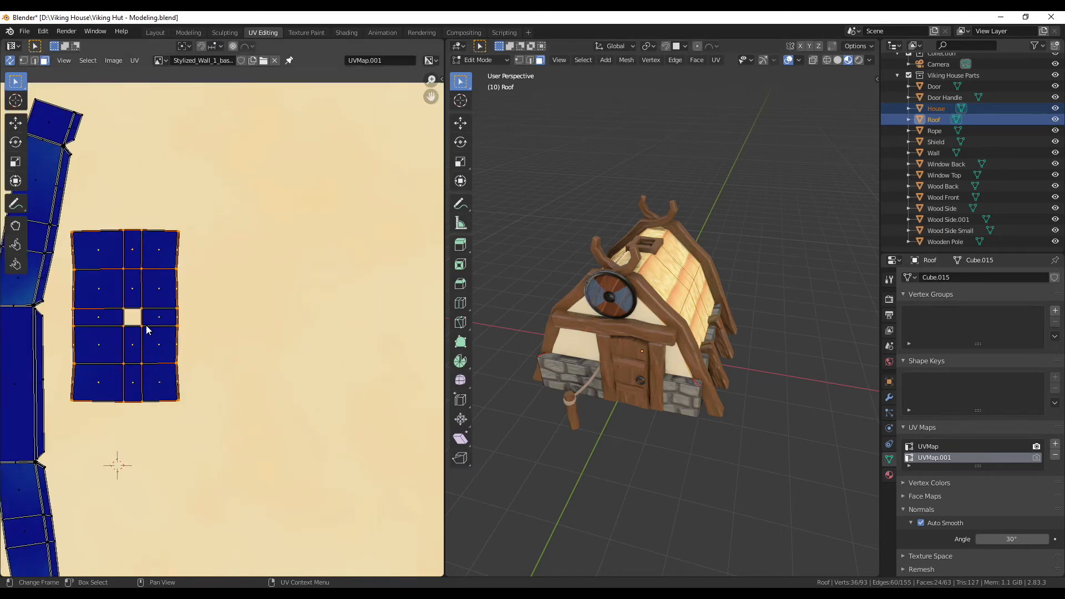
Step: Shrink the roof's UV island slightly and move it about 0.008 away from the long stone island
key(l)
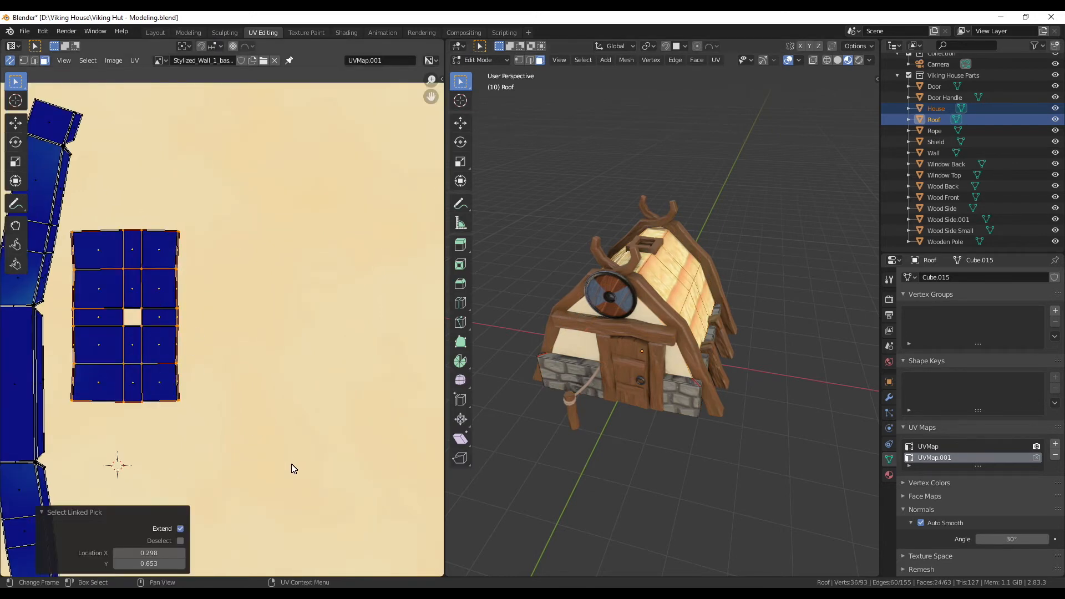
key(s)
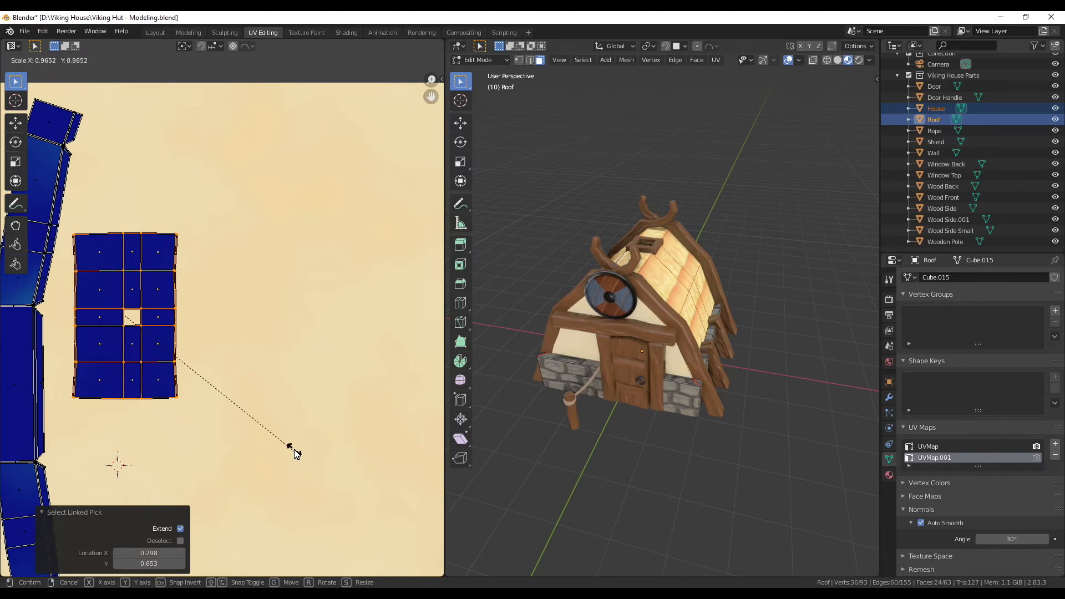
click(293, 453)
key(g)
click(299, 450)
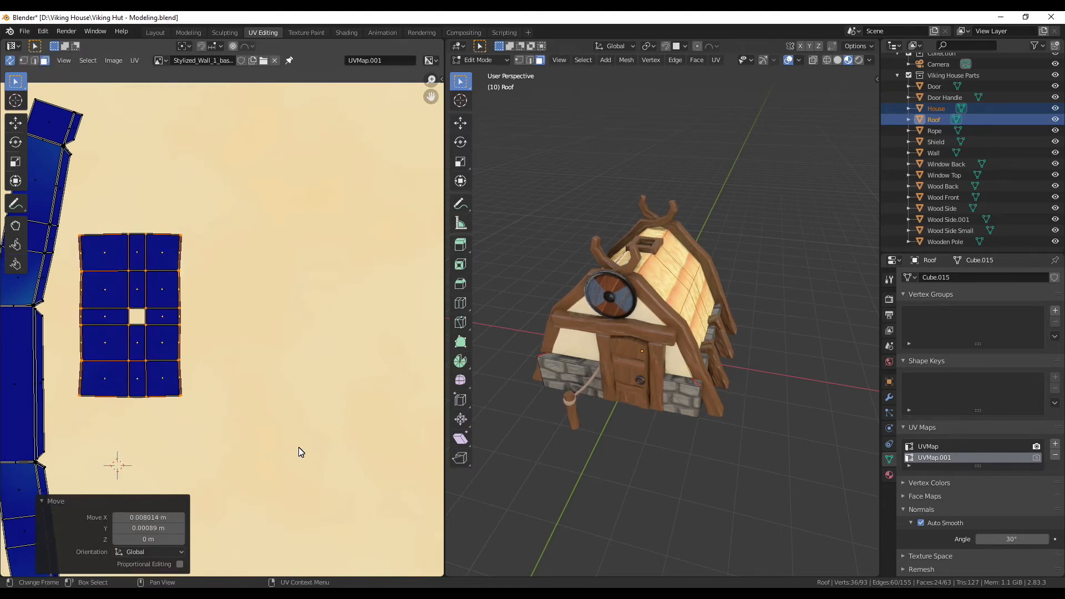
click(300, 451)
Step: Bake only the Door's diffuse color into the Viking House COL image with Clear Image enabled
click(344, 32)
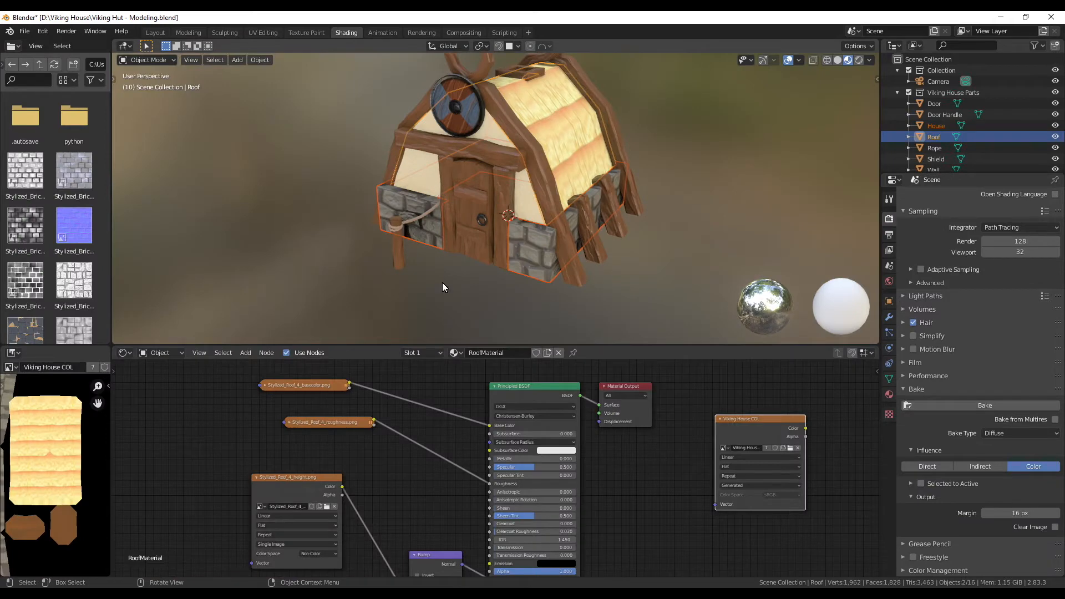
click(1055, 527)
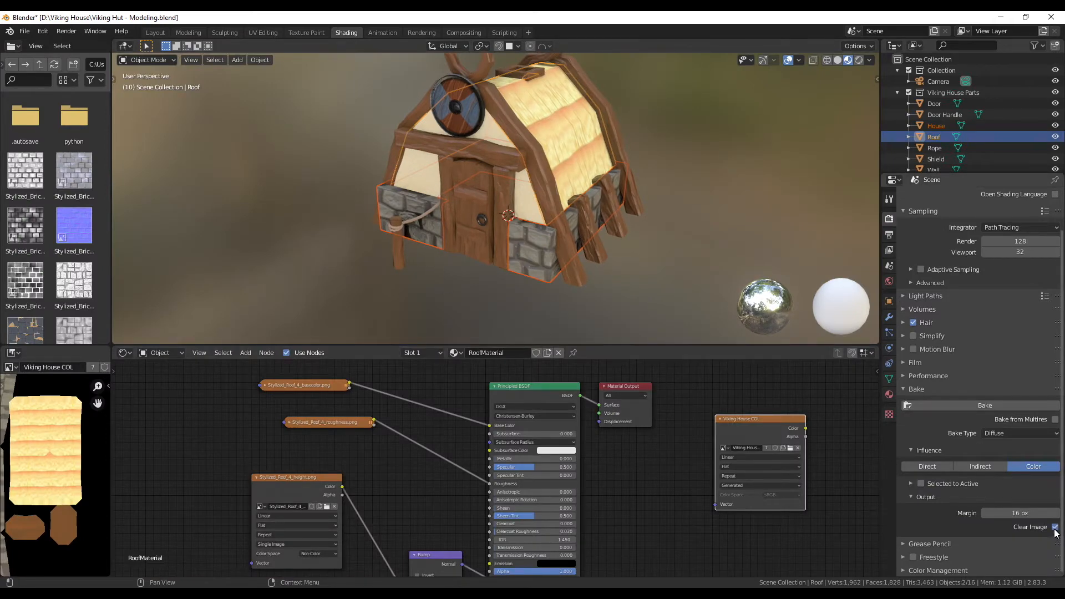
click(935, 104)
click(968, 406)
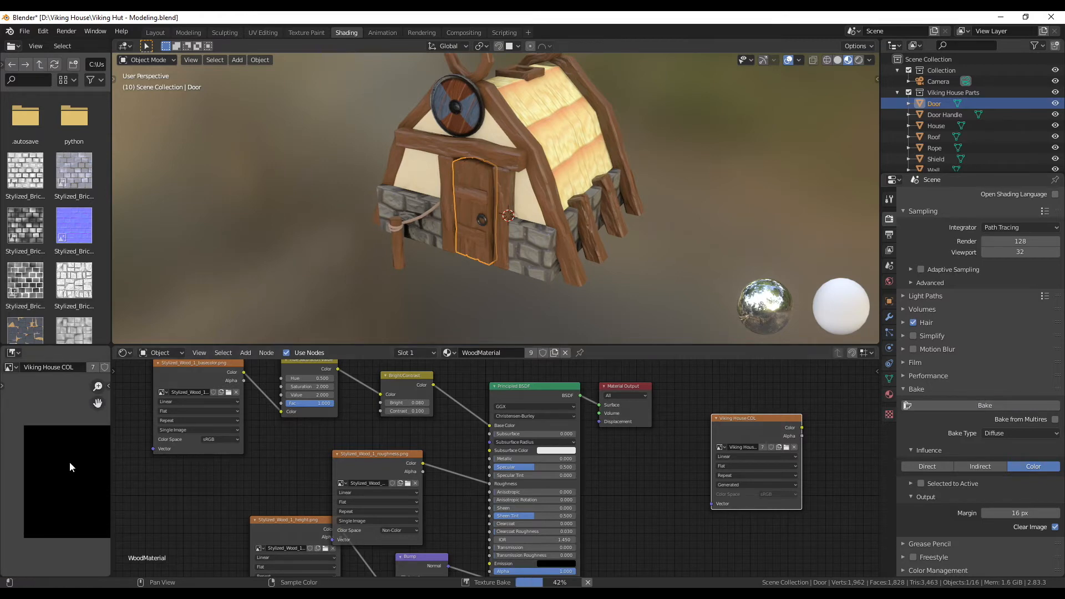
Step: Turn off Clear Image and bake the diffuse color of the Door Handle, House and Roof one after another
click(945, 114)
click(1054, 527)
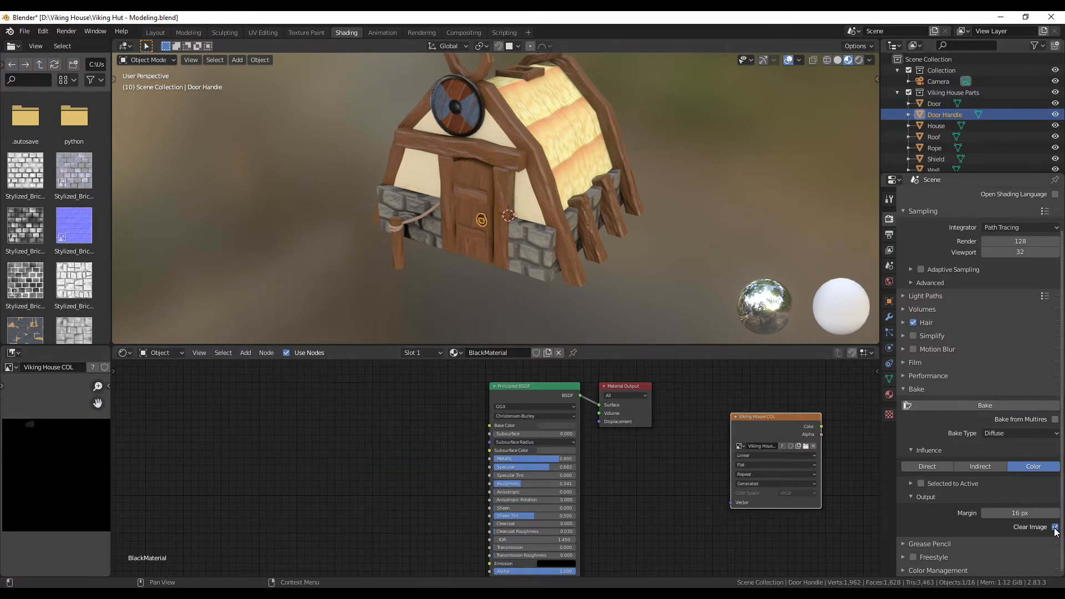
click(935, 104)
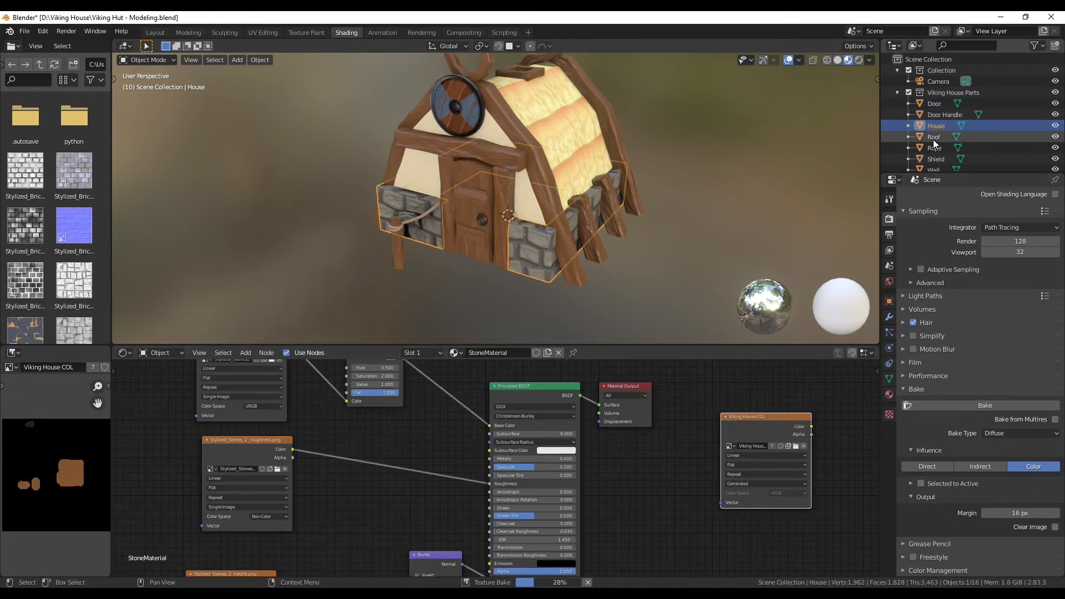
click(932, 137)
Step: Bake the diffuse color of the Rope, Shield, Wall and Window Back individually into the Viking House COL image
click(934, 148)
click(988, 405)
click(936, 159)
click(943, 403)
scroll(933, 150, down, 1)
click(933, 148)
click(965, 405)
click(926, 160)
click(930, 406)
Step: Bake the diffuse color of the Window Top, Wood Back, Wood Front and Wood Side individually into the Viking House COL image
scroll(940, 152, down, 1)
click(942, 148)
click(943, 405)
click(942, 159)
click(943, 406)
scroll(957, 150, down, 1)
click(955, 149)
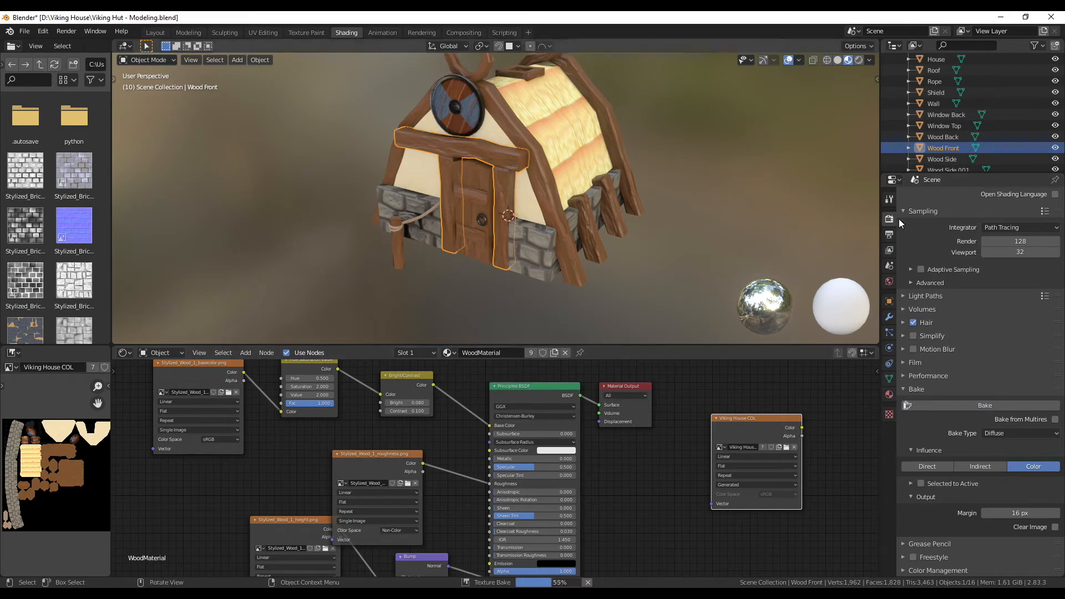
click(954, 405)
click(950, 159)
click(954, 405)
Step: Bake the diffuse color of Wood Side.001, Wood Side Small and the Wooden Pole individually into the Viking House COL image
middle_drag(61, 477, 55, 473)
scroll(954, 151, down, 1)
click(954, 149)
click(967, 407)
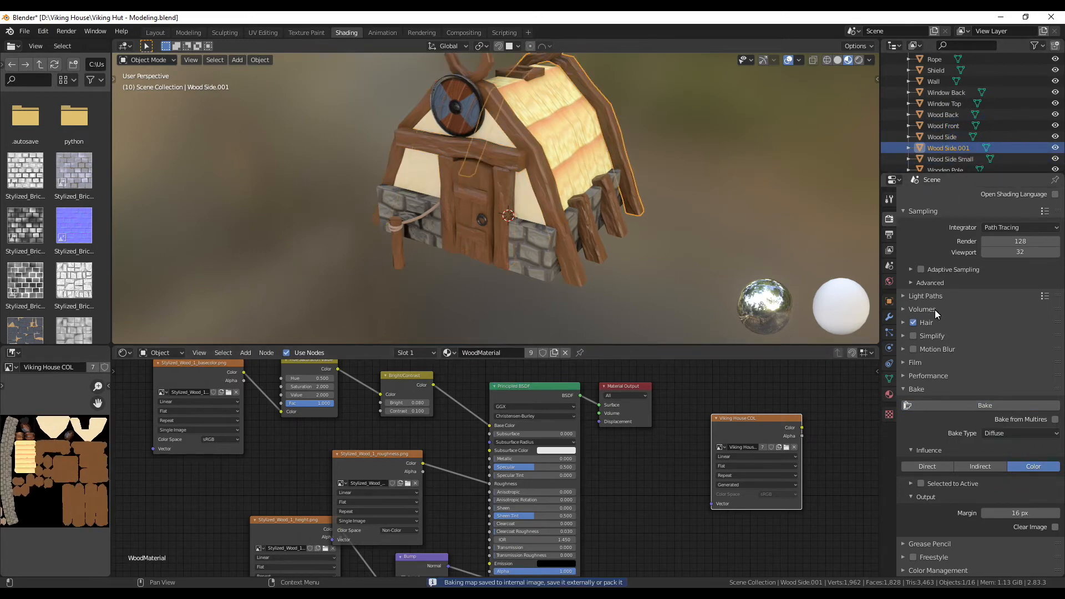
click(953, 159)
click(943, 405)
scroll(960, 149, down, 1)
click(949, 161)
click(943, 406)
Step: Inspect the baked wood and shield areas of the Viking House COL image up close
scroll(42, 467, up, 5)
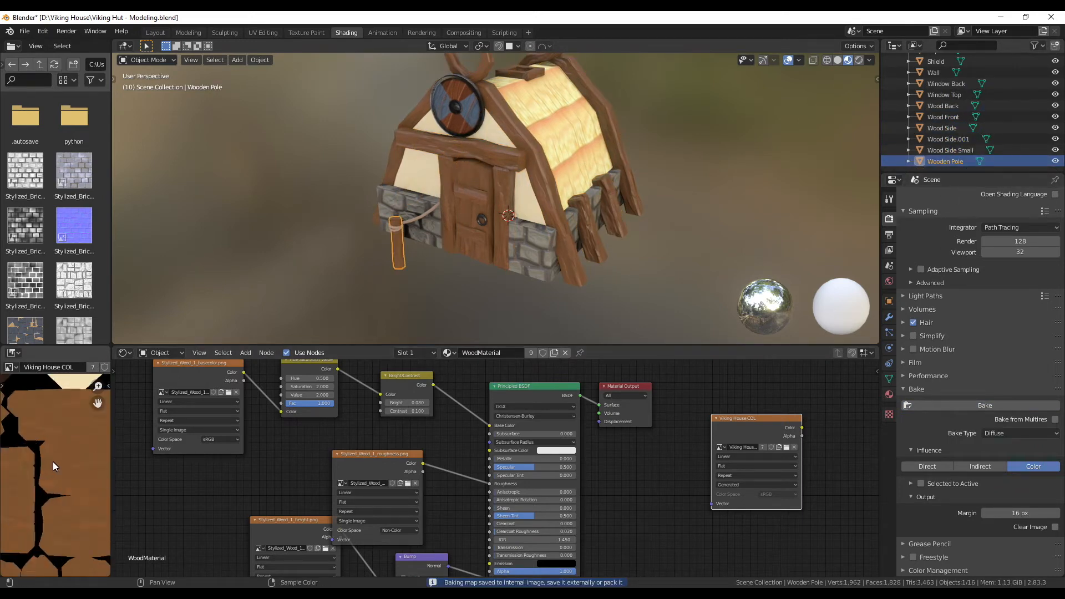
scroll(54, 469, up, 5)
mouse_move(51, 469)
middle_down()
mouse_move(81, 418)
mouse_move(26, 454)
mouse_move(63, 468)
mouse_move(24, 442)
mouse_move(62, 431)
mouse_move(41, 461)
middle_up()
scroll(51, 437, down, 4)
scroll(61, 413, down, 3)
scroll(56, 443, up, 1)
scroll(35, 439, up, 1)
middle_drag(33, 422, 71, 501)
scroll(42, 470, up, 3)
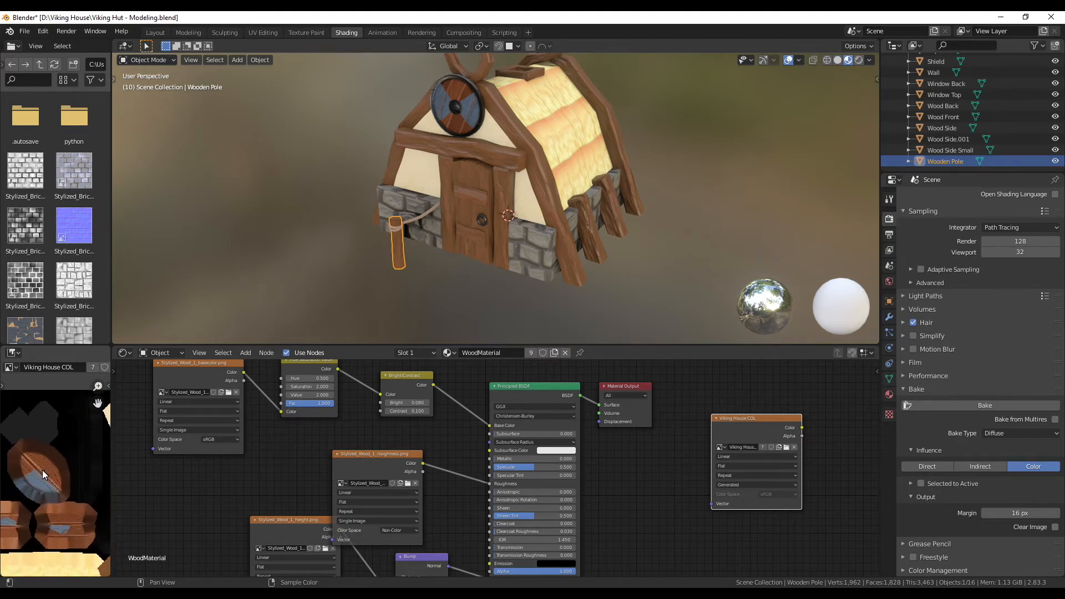
scroll(45, 467, up, 2)
middle_drag(45, 467, 14, 445)
Step: Examine the gaps between the baked wood pieces and along the roof thatch for overlapping margins
scroll(80, 444, down, 3)
scroll(118, 461, down, 2)
scroll(77, 480, down, 2)
middle_drag(61, 488, 43, 459)
scroll(41, 484, up, 4)
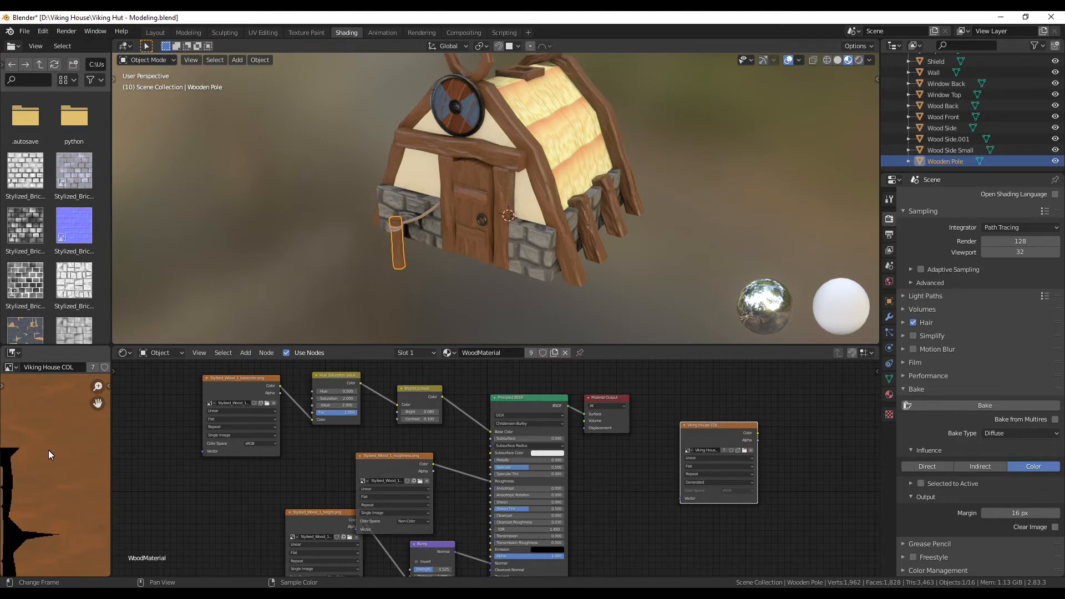
scroll(62, 480, down, 6)
scroll(68, 513, down, 2)
scroll(61, 509, up, 3)
middle_drag(61, 509, 52, 531)
middle_drag(11, 443, 47, 484)
scroll(47, 461, up, 2)
scroll(87, 479, up, 1)
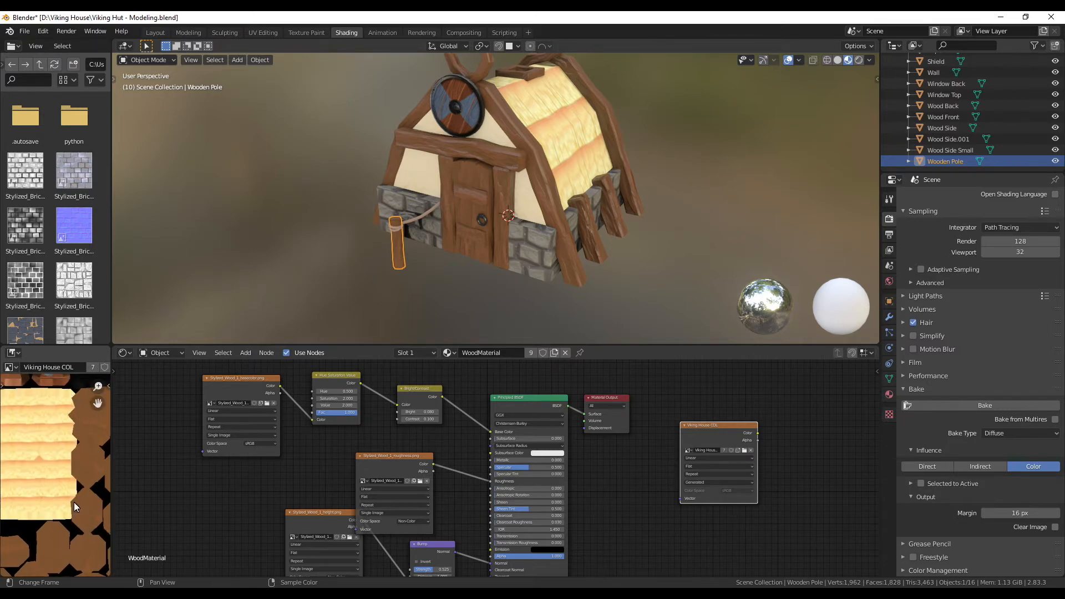
Step: Select all parts from Door to Wooden Pole and show their complete UVMap.001 layout in Edit Mode
click(261, 32)
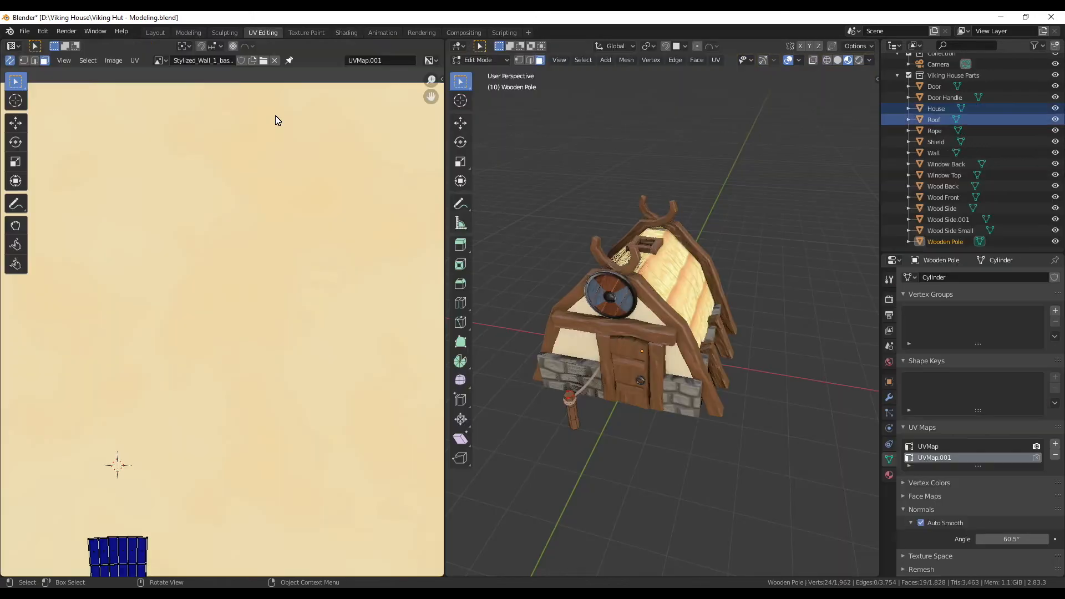
scroll(620, 350, down, 4)
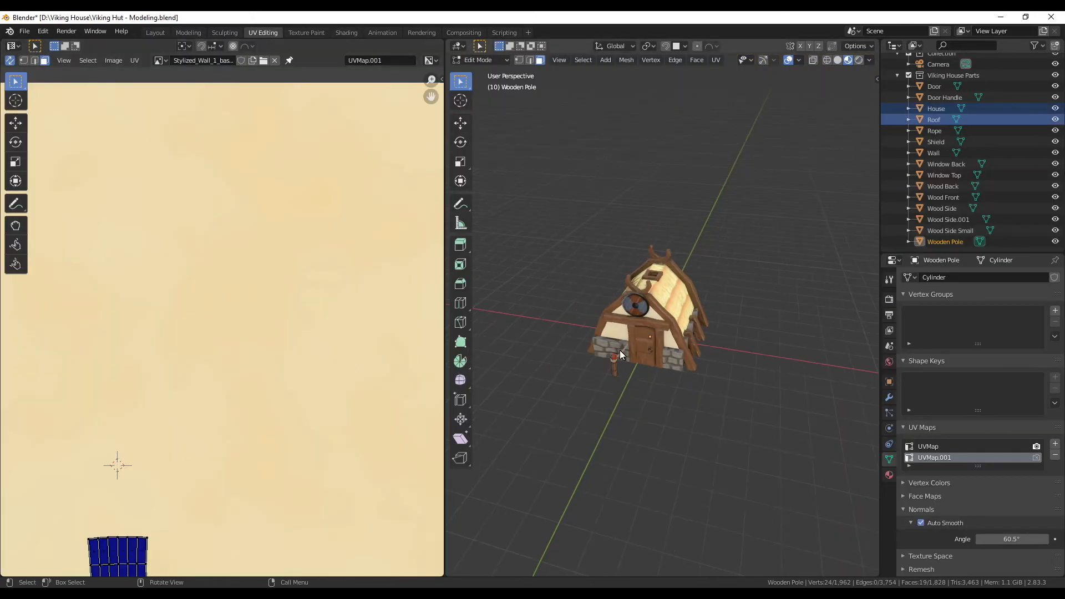
click(936, 87)
shift+click(948, 243)
key(Tab)
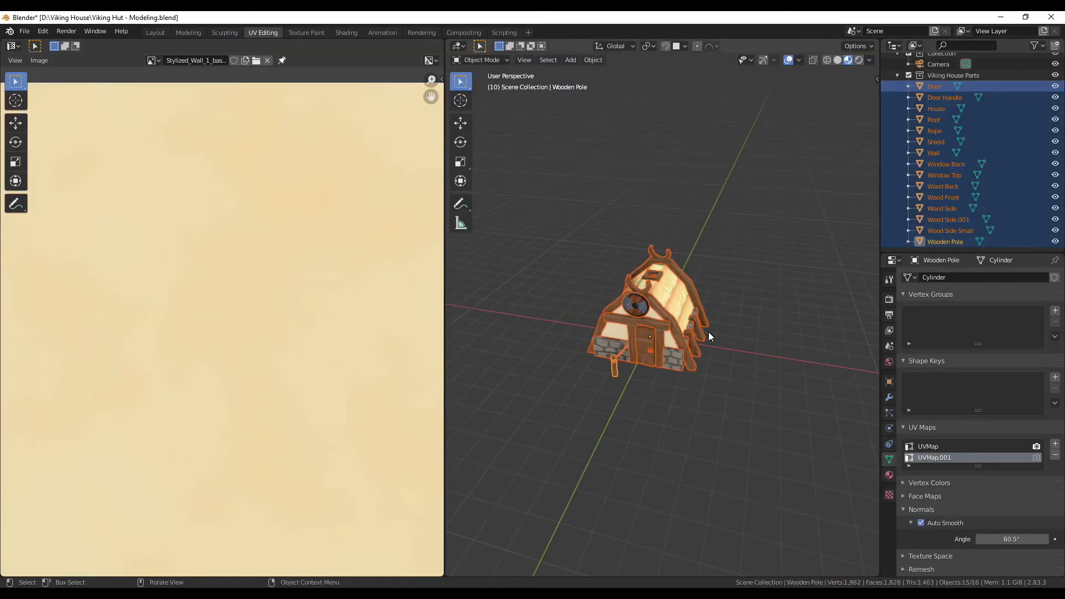
key(Tab)
key(a)
scroll(251, 372, down, 4)
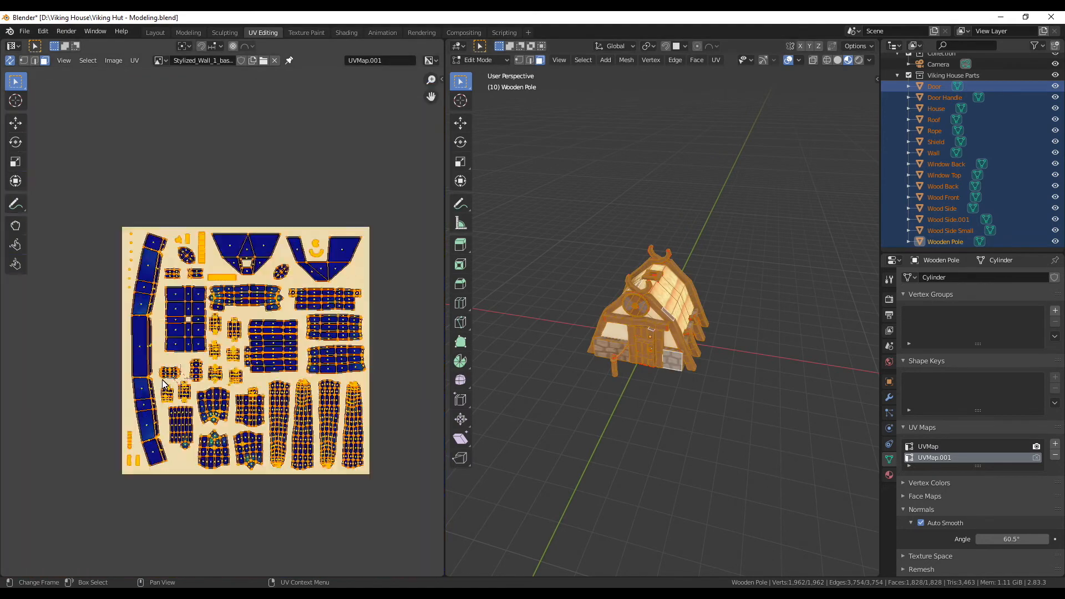
Step: Scale the roof's UV island to about 0.945 and shift it slightly toward the long stone island
key(alt+a)
scroll(249, 333, up, 3)
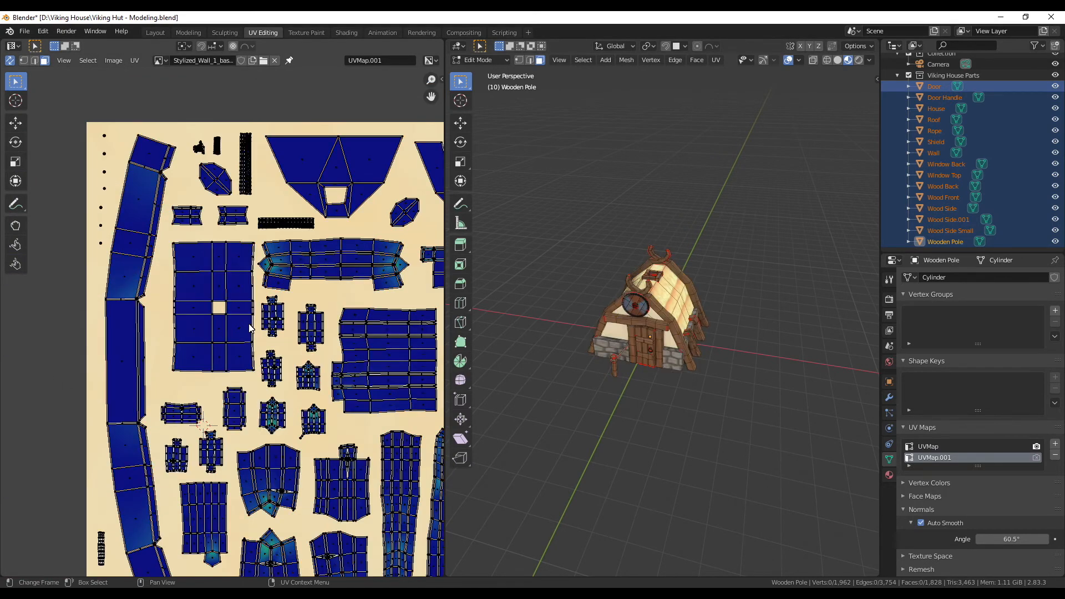
key(l)
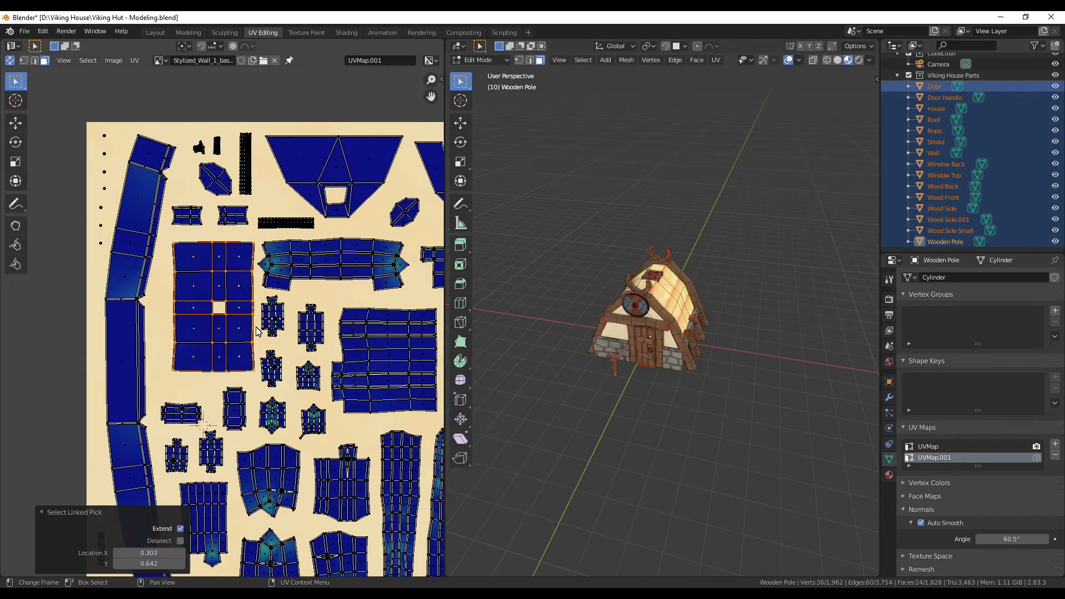
key(s)
click(309, 405)
key(g)
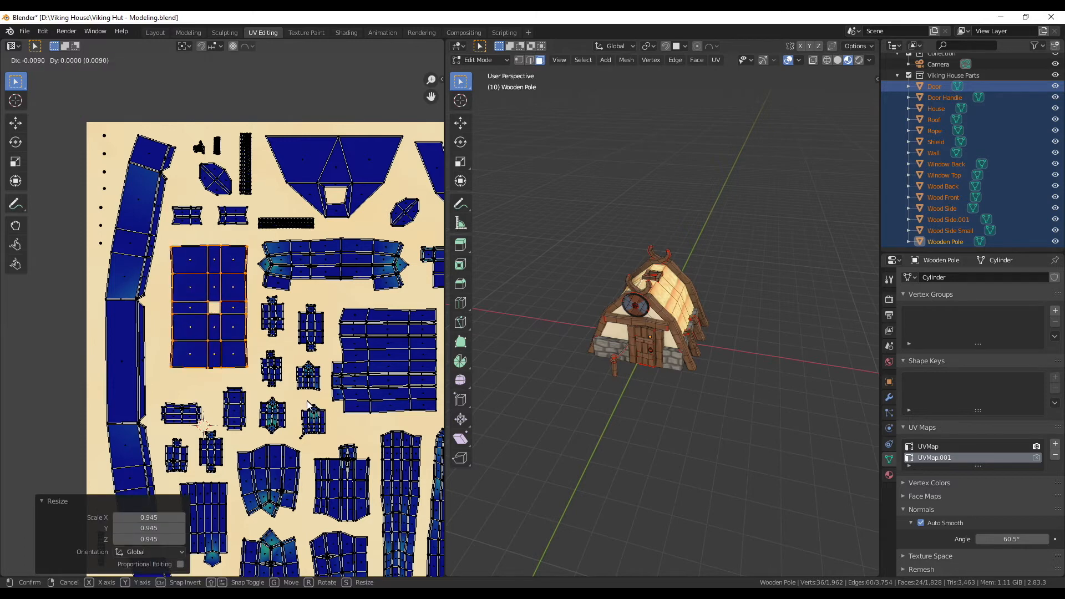
click(307, 410)
Step: Shrink three of the small wood UV islands beside the roof island slightly, one at a time, to widen their gaps
key(alt+a)
middle_drag(319, 358, 298, 347)
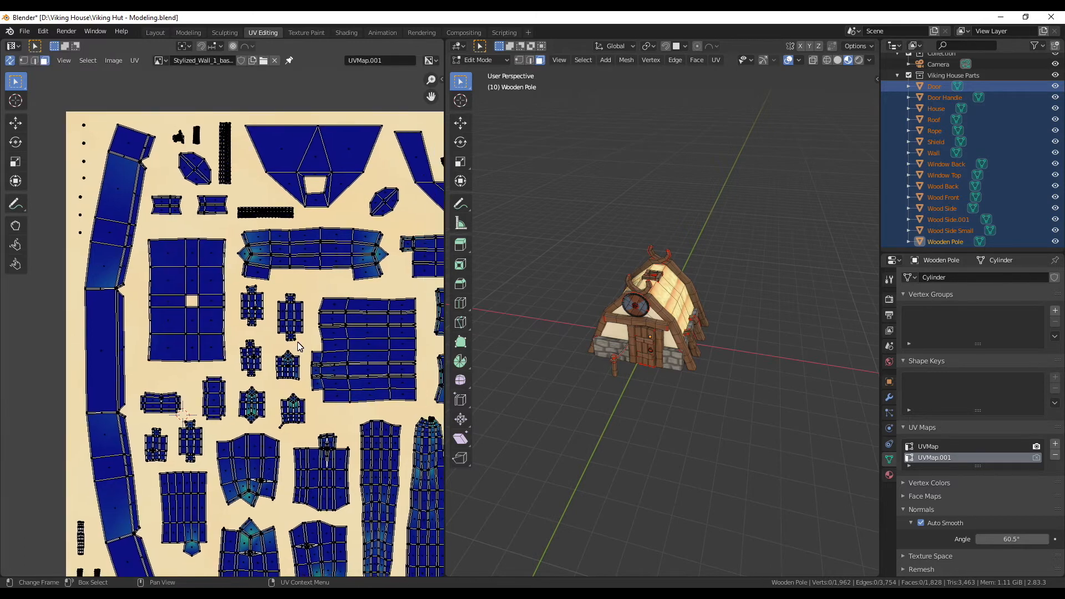
key(l)
key(s)
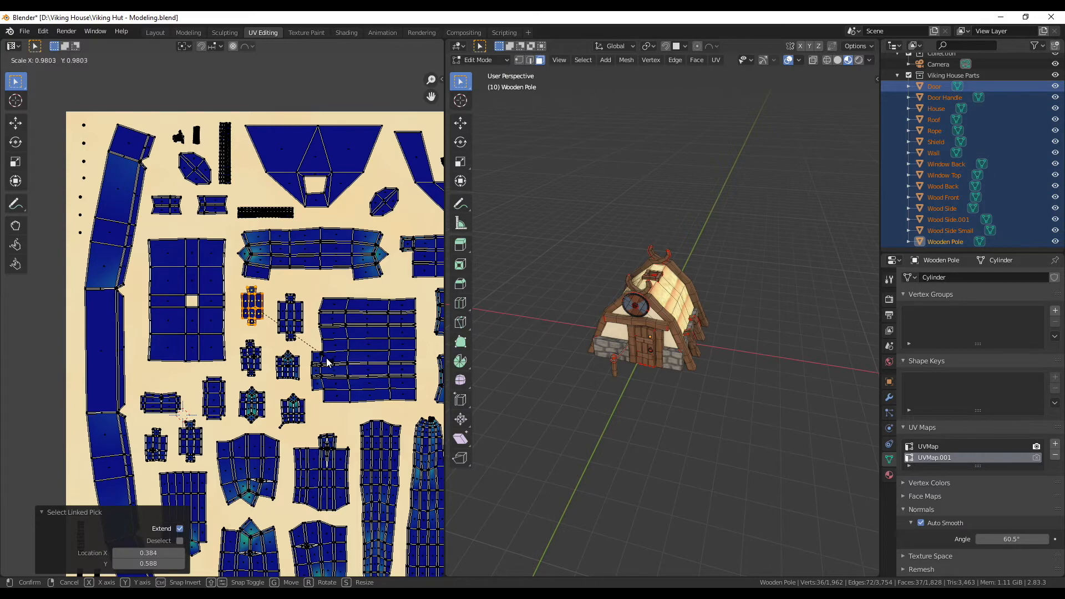
click(327, 361)
key(alt+a)
key(l)
key(s)
click(342, 414)
key(alt+a)
key(l)
key(s)
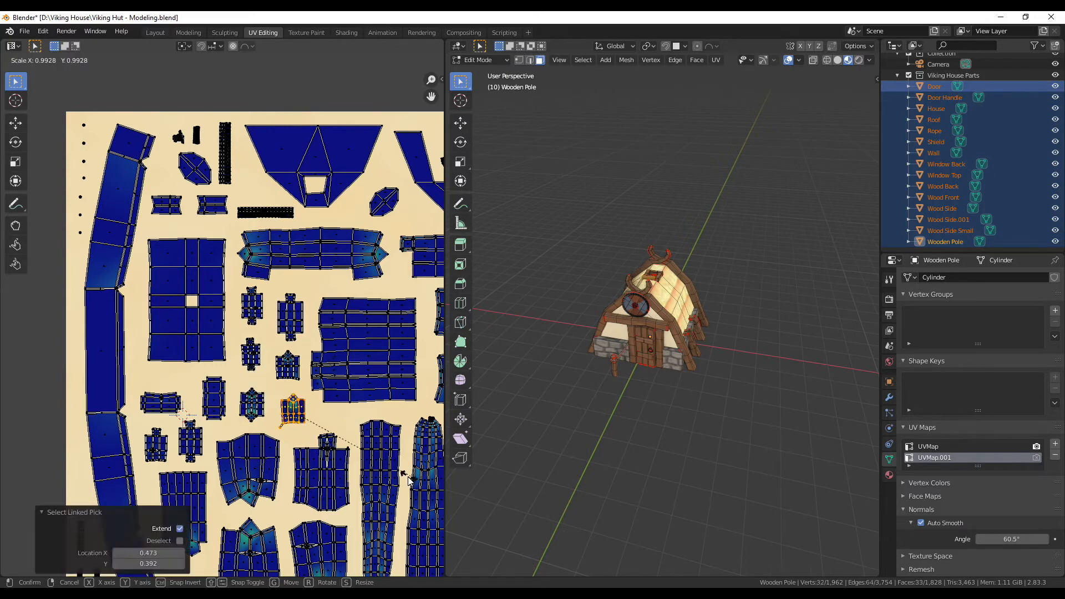
Step: Shrink two more crowded UV islands slightly and nudge the second one clear of its neighbours
middle_drag(344, 324, 201, 366)
key(l)
key(s)
scroll(244, 310, up, 4)
key(l)
key(s)
key(g)
Step: Move two further UV islands individually to space them from adjacent islands, and check the whole layout
key(alt+a)
key(l)
key(g)
key(l)
key(g)
scroll(332, 355, down, 5)
middle_drag(377, 439, 314, 366)
scroll(314, 366, down, 1)
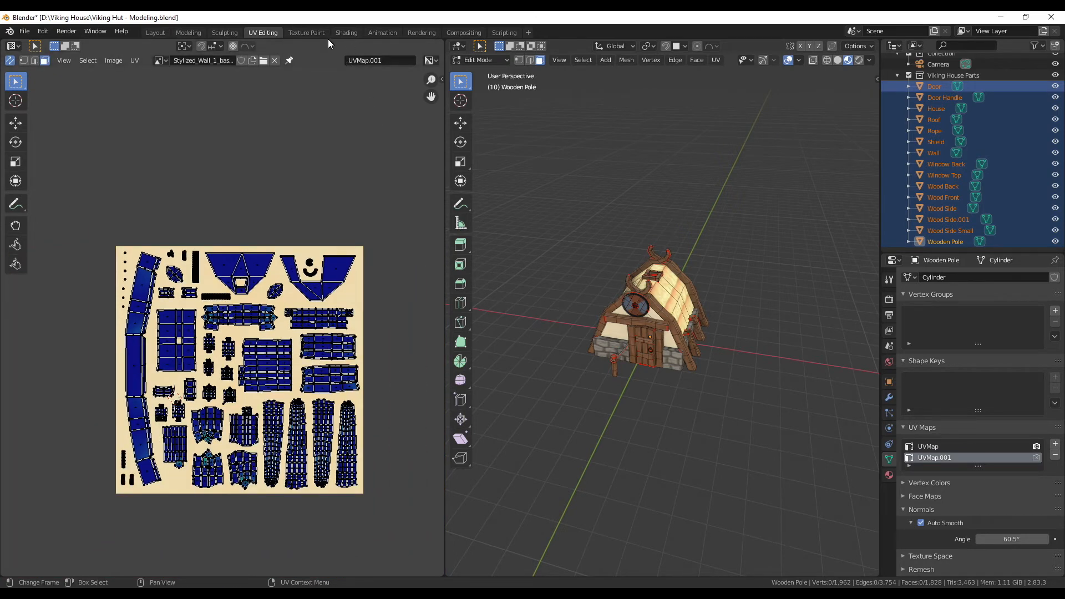
Step: Enable Clear Image and bake only the Roof's diffuse color into the Viking House COL image
click(345, 32)
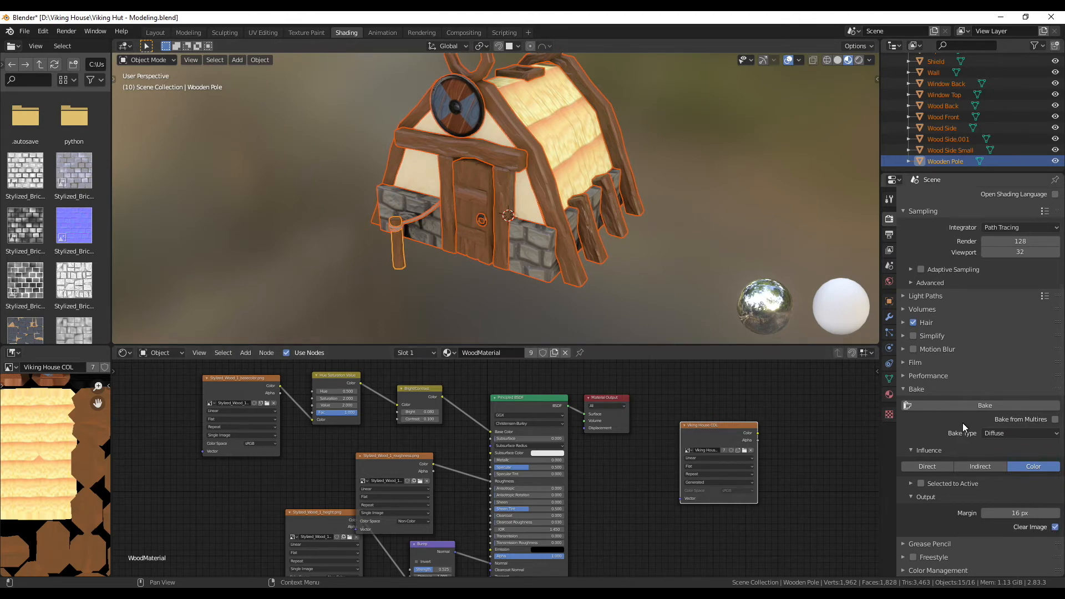
scroll(508, 181, down, 2)
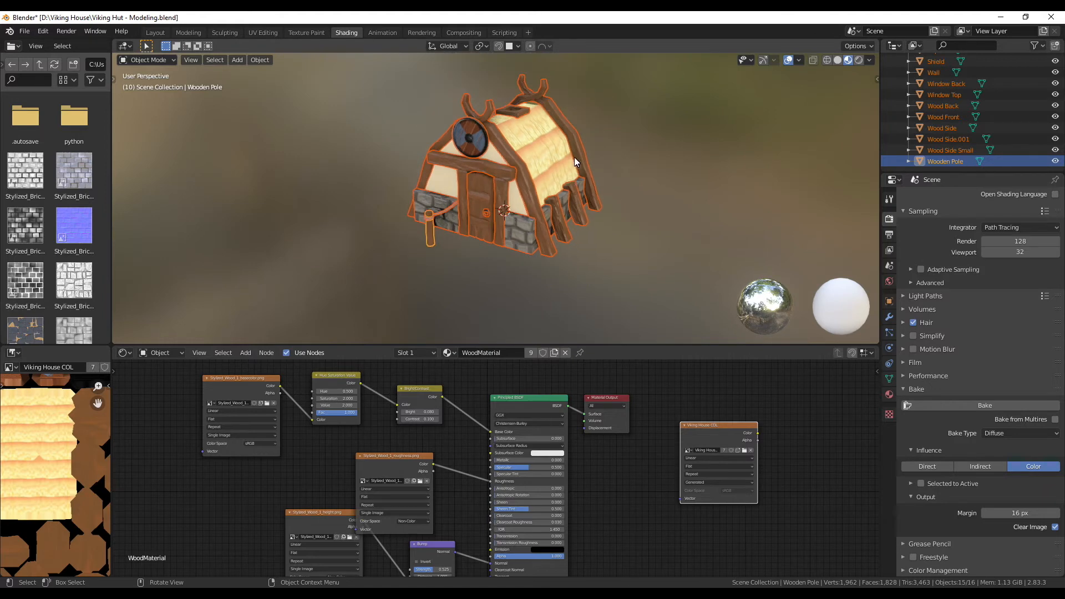
click(566, 155)
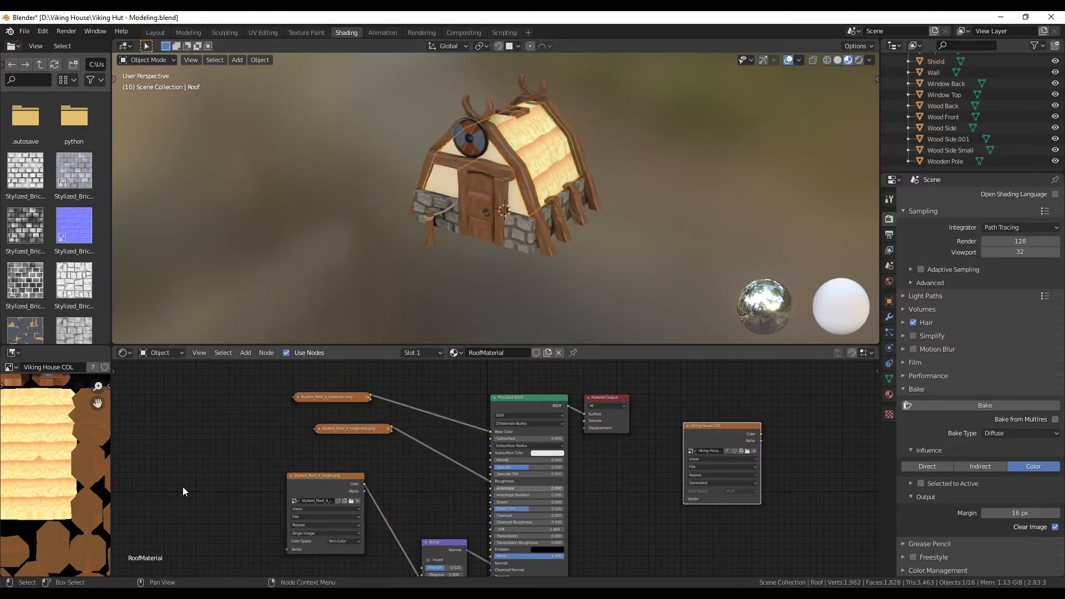
scroll(499, 463, down, 1)
scroll(88, 473, down, 4)
middle_drag(88, 469, 55, 453)
click(985, 406)
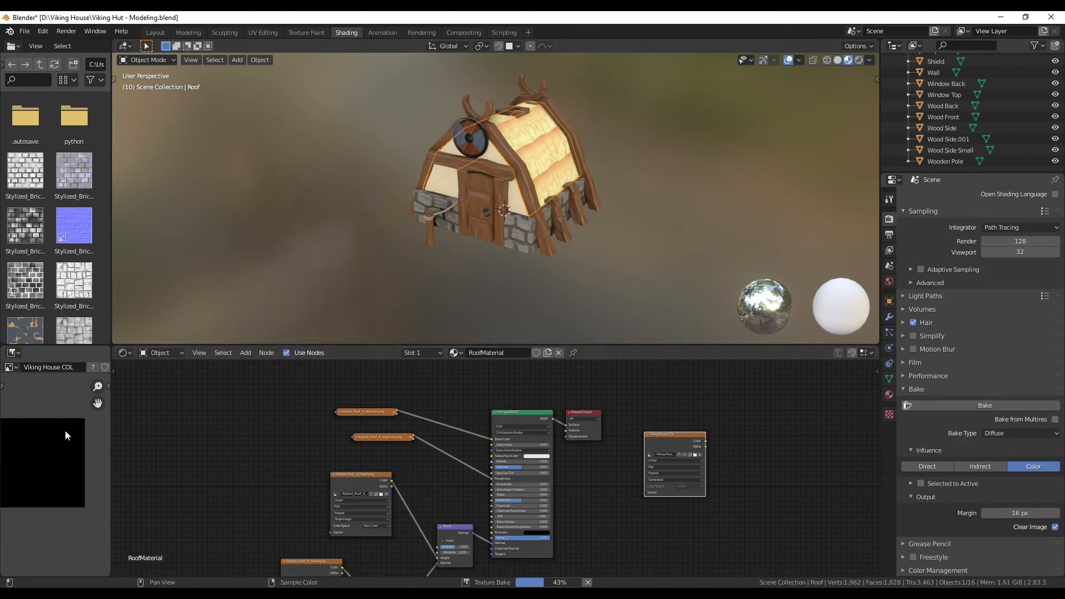
middle_drag(51, 448, 72, 459)
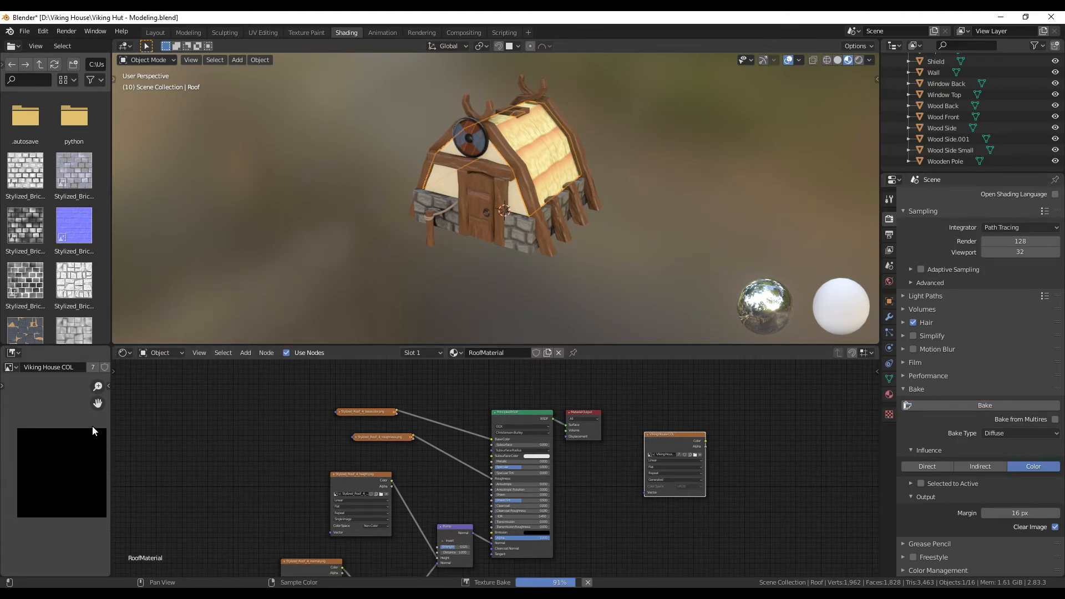
Step: Select all the Viking house parts, disable Clear Image, and bake their diffuse color into the Viking House COL image
scroll(955, 70, up, 3)
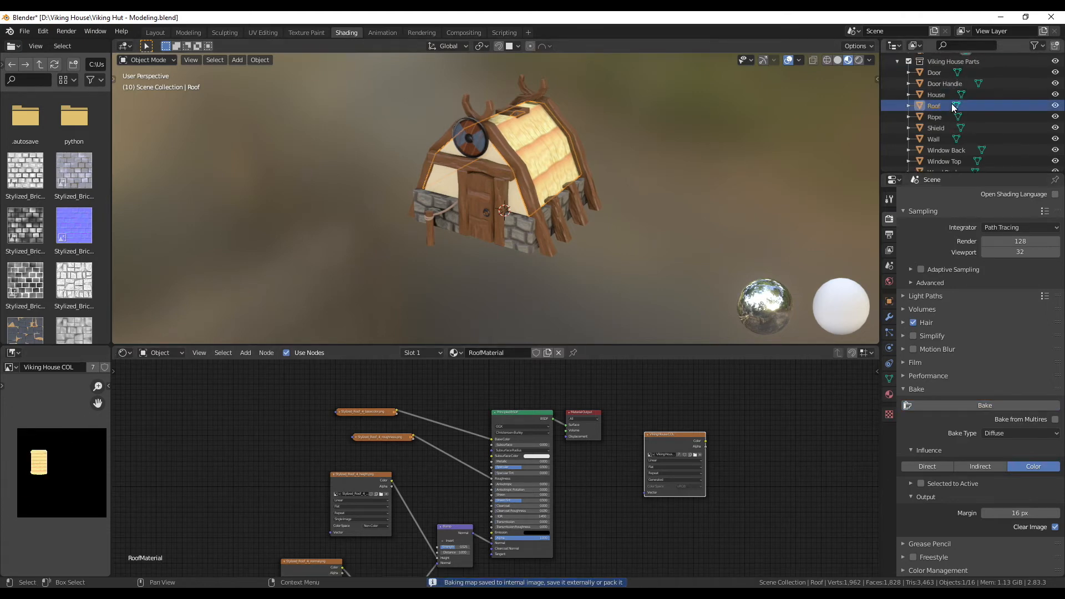
click(934, 73)
scroll(944, 103, down, 3)
key(a)
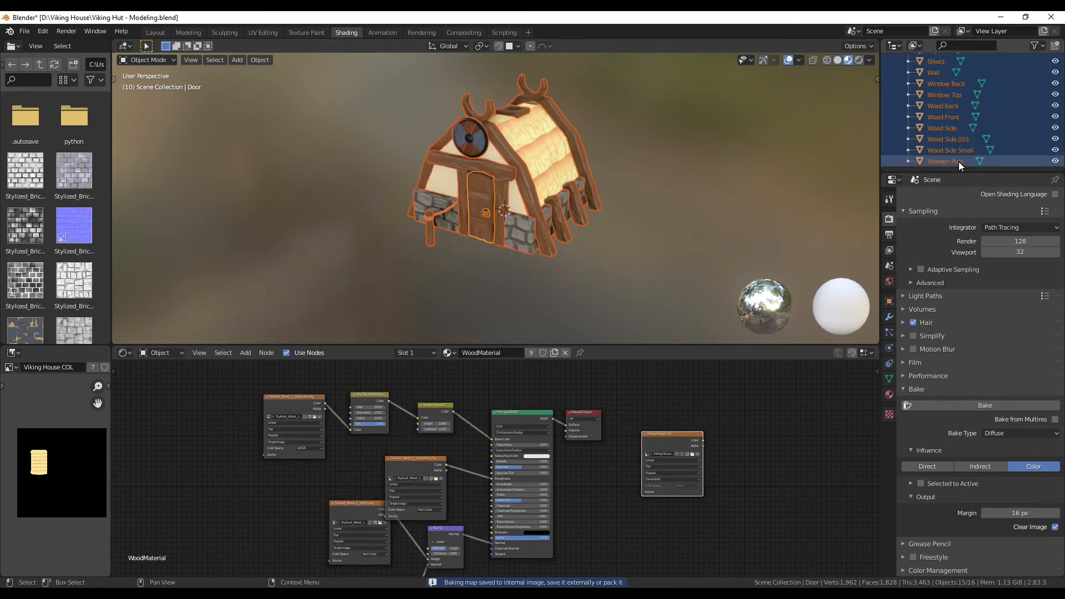
click(1055, 527)
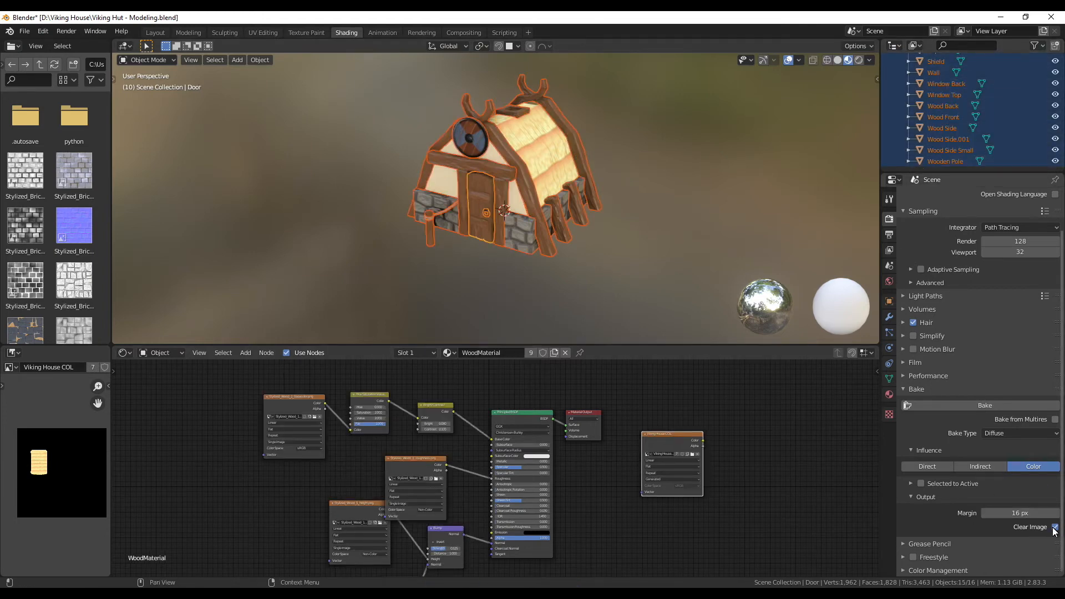
click(972, 406)
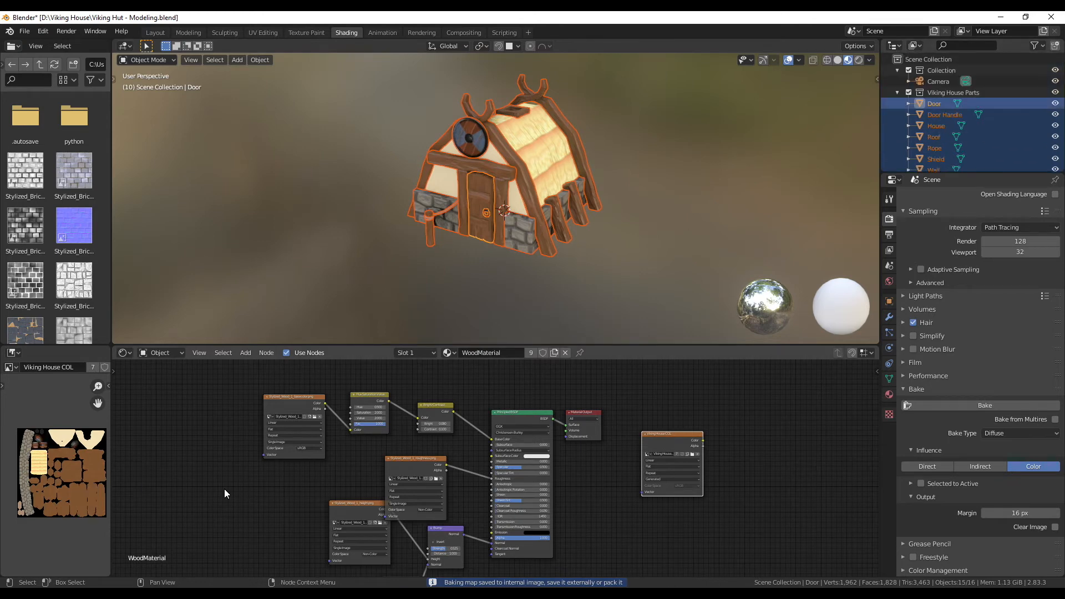
Step: Examine the baked Viking House COL image around the roof and neighbouring wood islands for overlapping margins
scroll(75, 470, up, 4)
scroll(76, 470, down, 3)
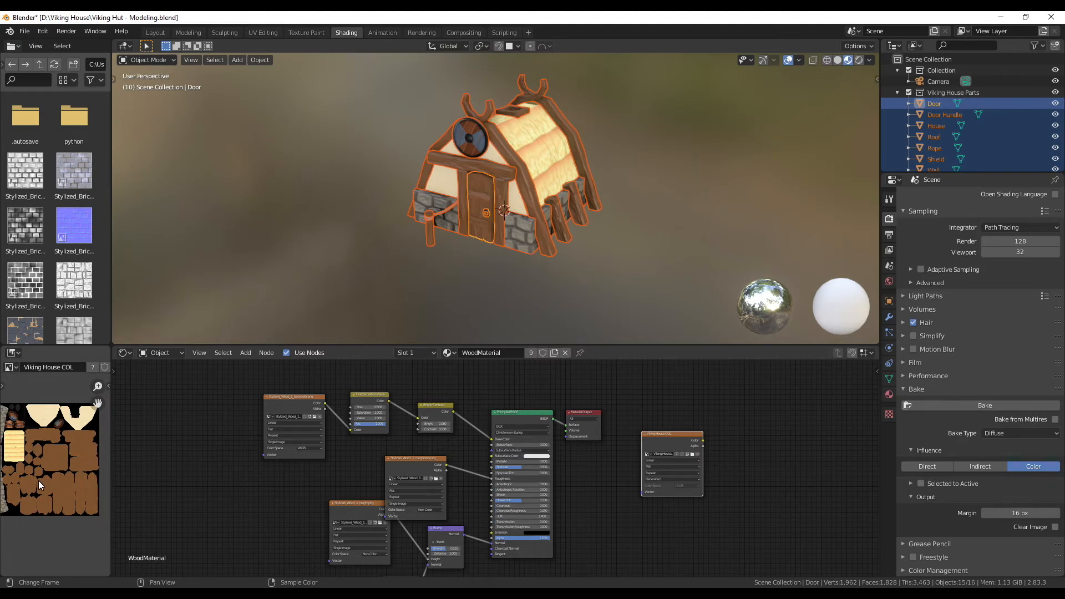
middle_drag(39, 480, 64, 494)
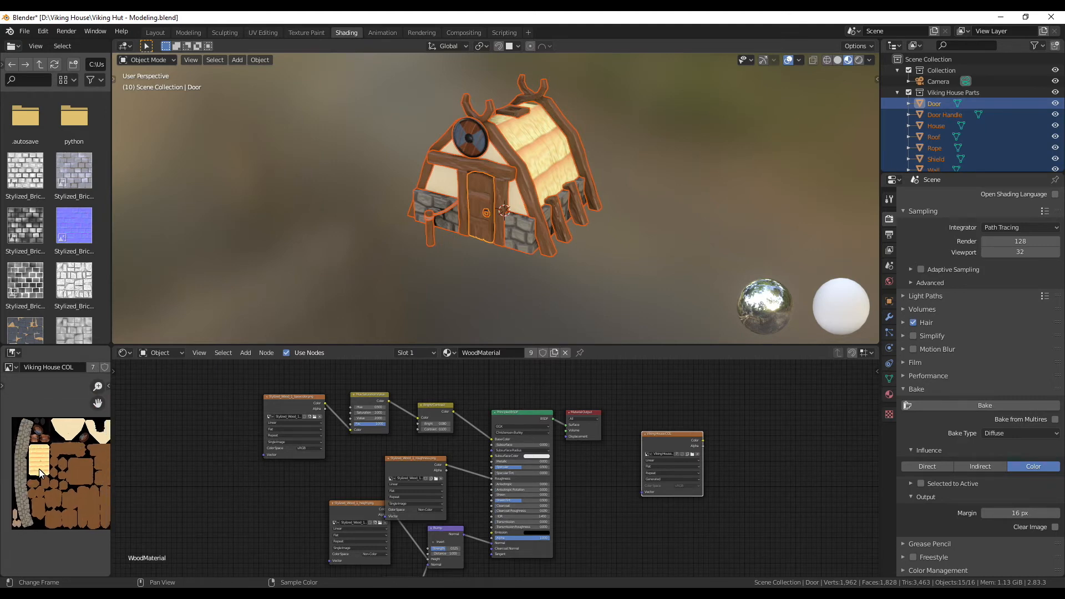
middle_drag(82, 470, 67, 482)
scroll(392, 301, down, 2)
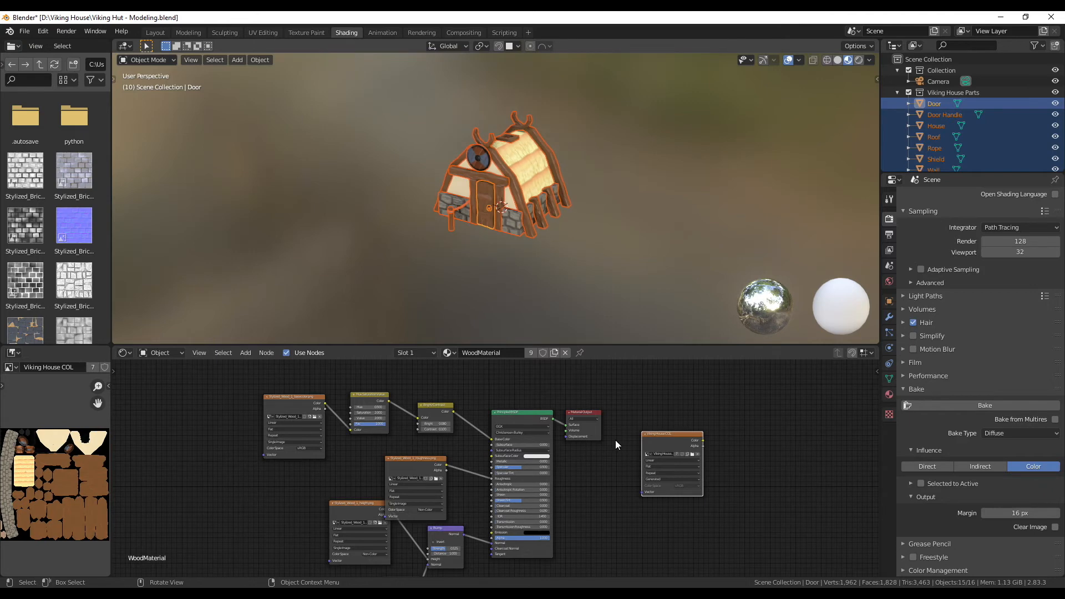
Step: Nudge WoodMaterial's roughness texture node clear of the height texture node and review the material's node setup
scroll(601, 477, down, 2)
middle_drag(602, 478, 535, 435)
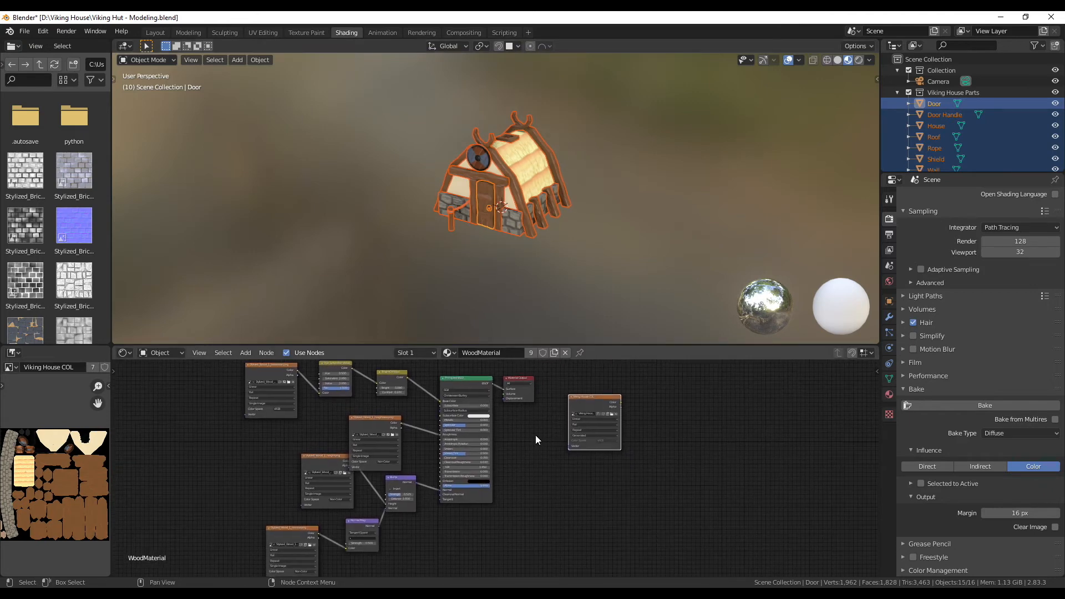
scroll(551, 450, up, 2)
mouse_move(548, 476)
middle_down()
mouse_move(564, 475)
mouse_move(528, 479)
middle_up()
drag(355, 411, 366, 402)
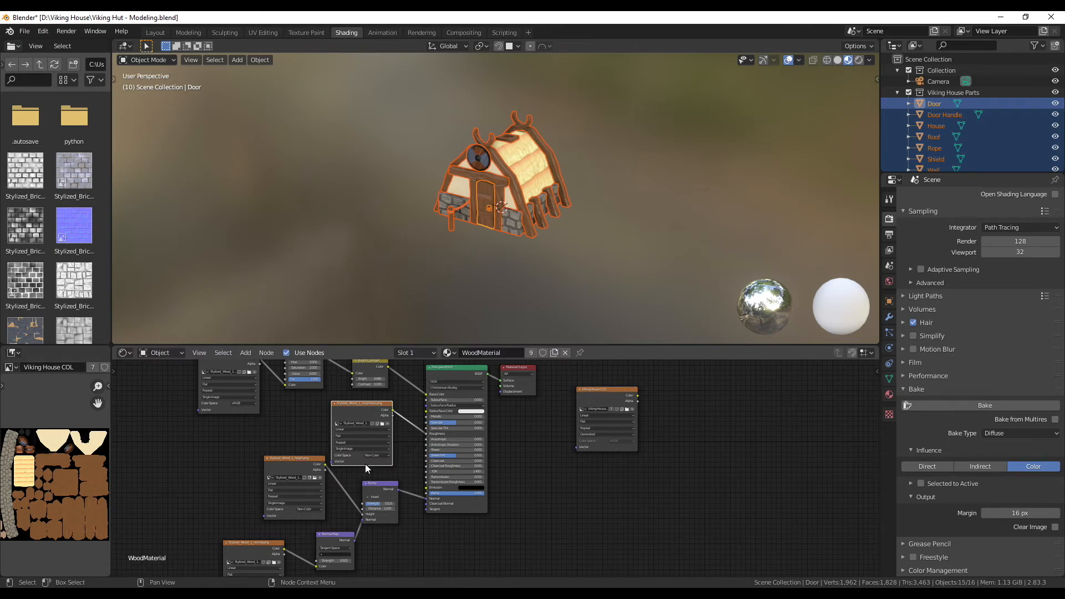
scroll(405, 460, up, 1)
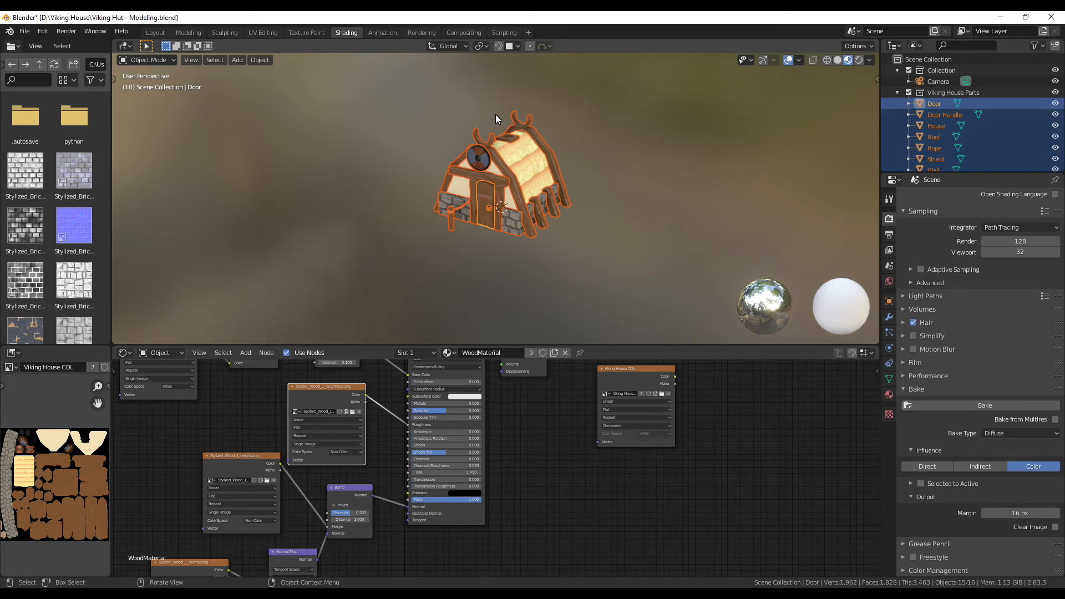
middle_drag(650, 472, 596, 495)
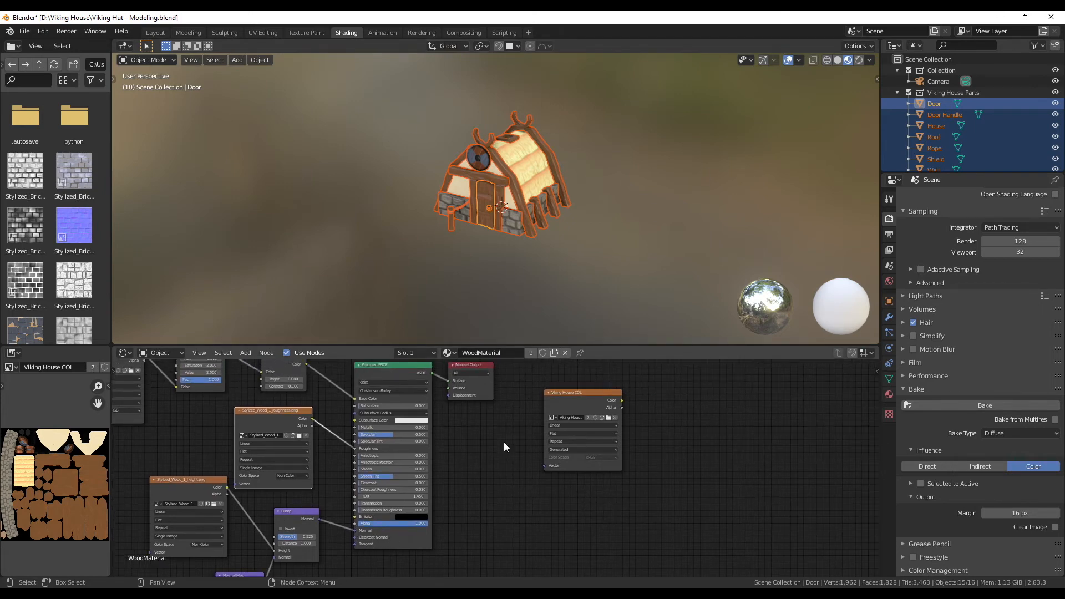
click(998, 433)
click(1011, 433)
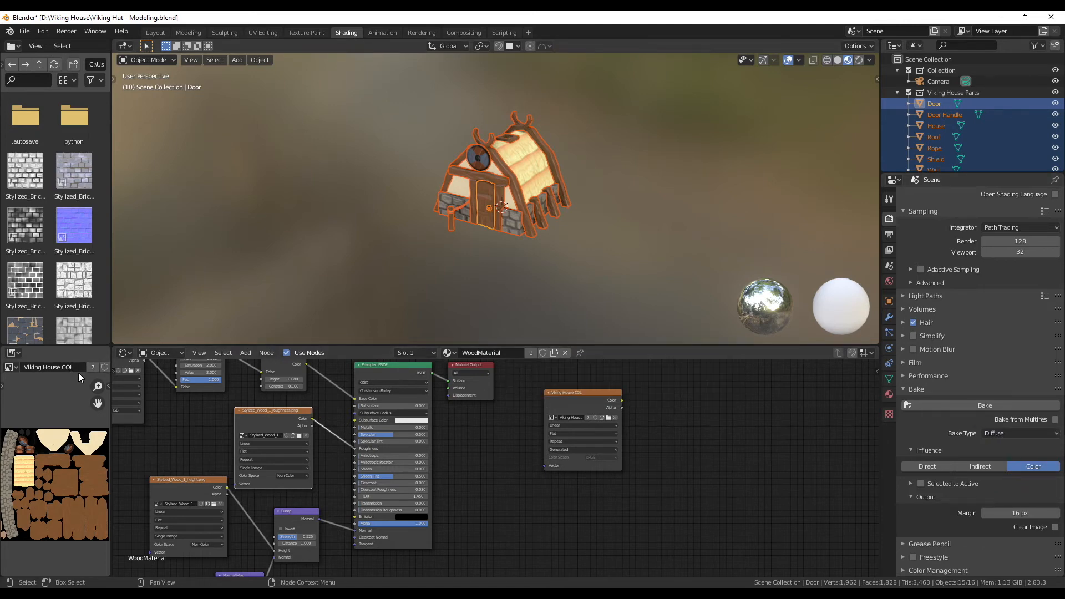
scroll(69, 388, down, 1)
middle_drag(500, 464, 467, 483)
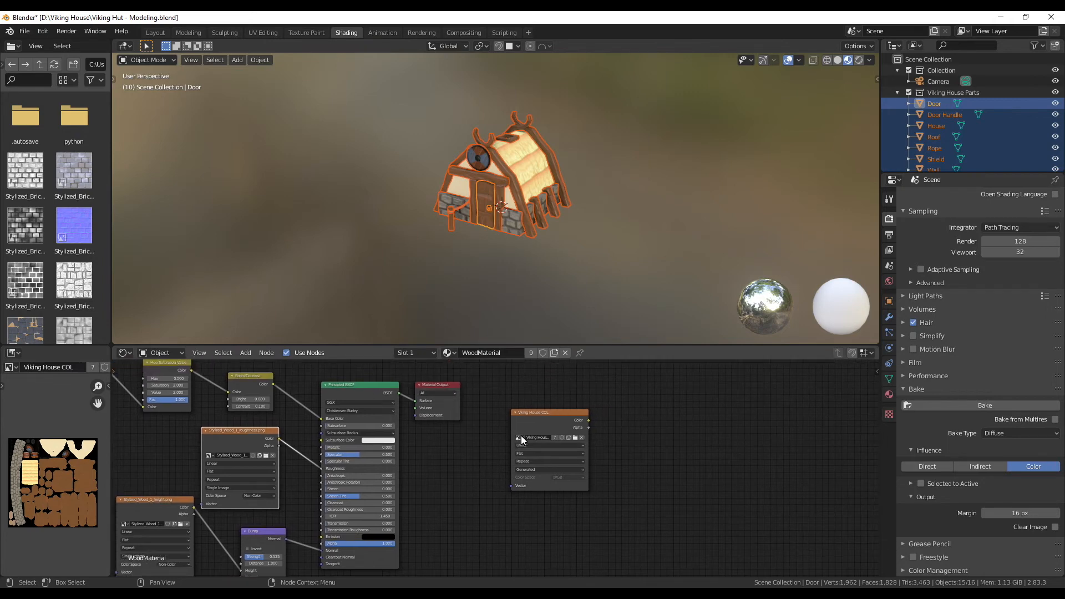
Step: Create a new blank 1024 × 1024 px image named Viking House ROU
click(17, 367)
scroll(103, 371, down, 4)
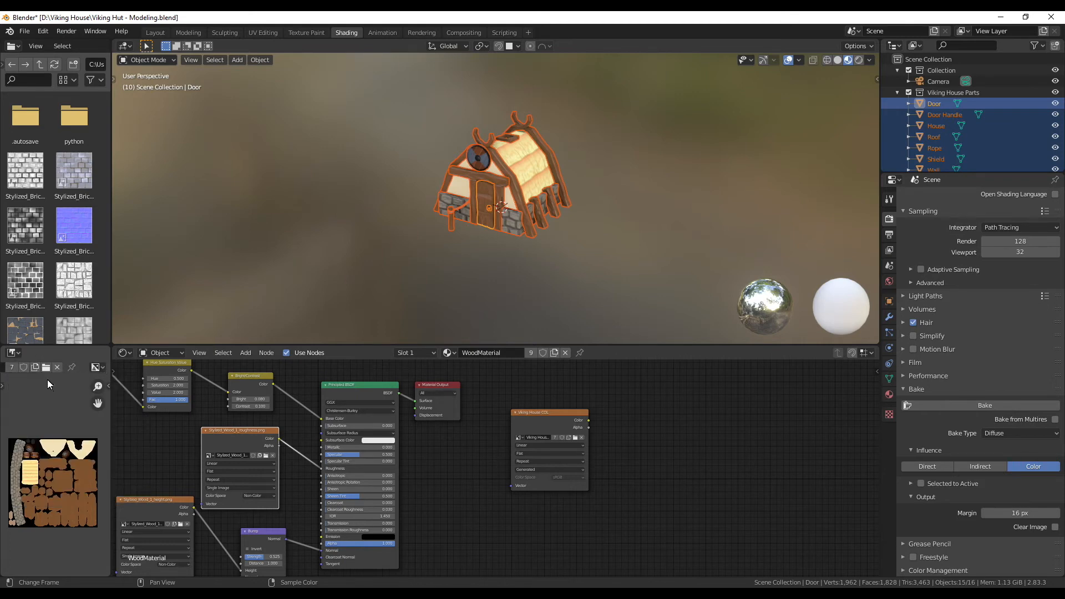
click(34, 368)
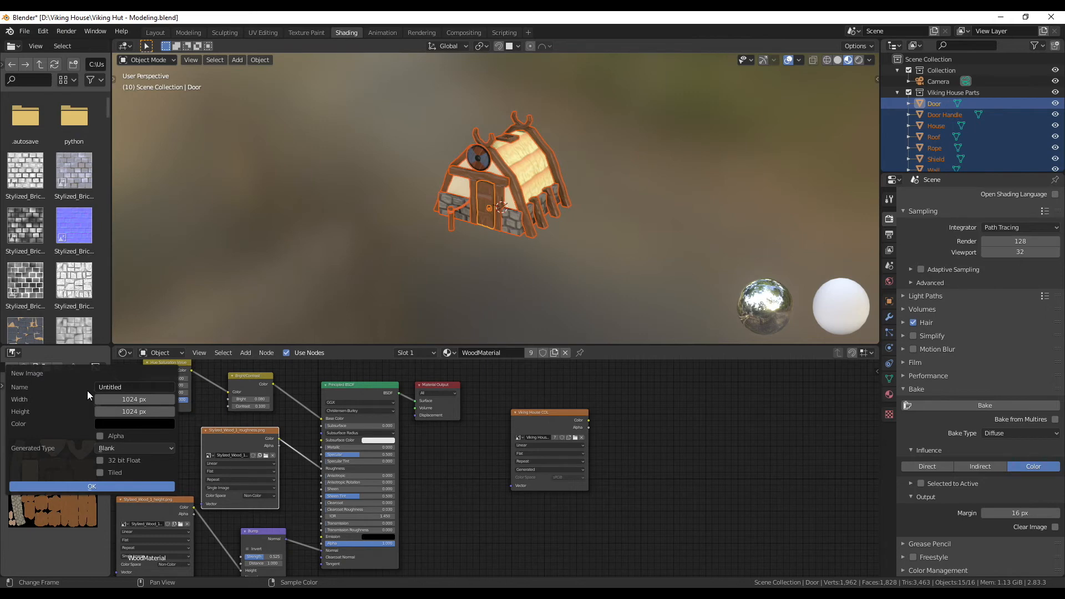
click(117, 387)
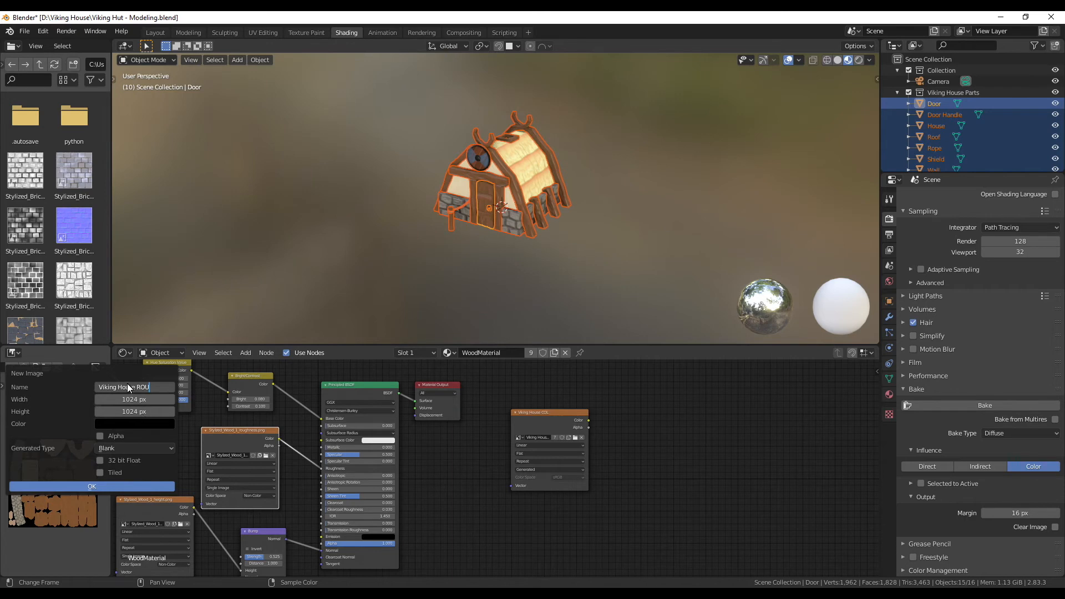
text(Viking House ROU)
click(128, 487)
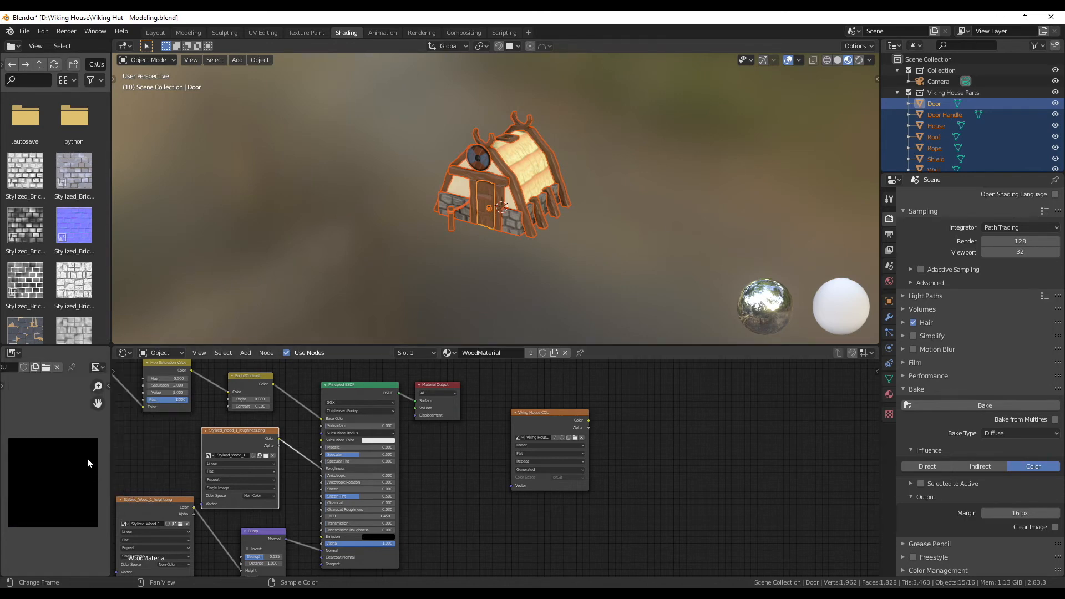
Step: Assign Viking House ROU to WoodMaterial's unconnected image texture node and make that node active
scroll(531, 456, up, 2)
click(533, 419)
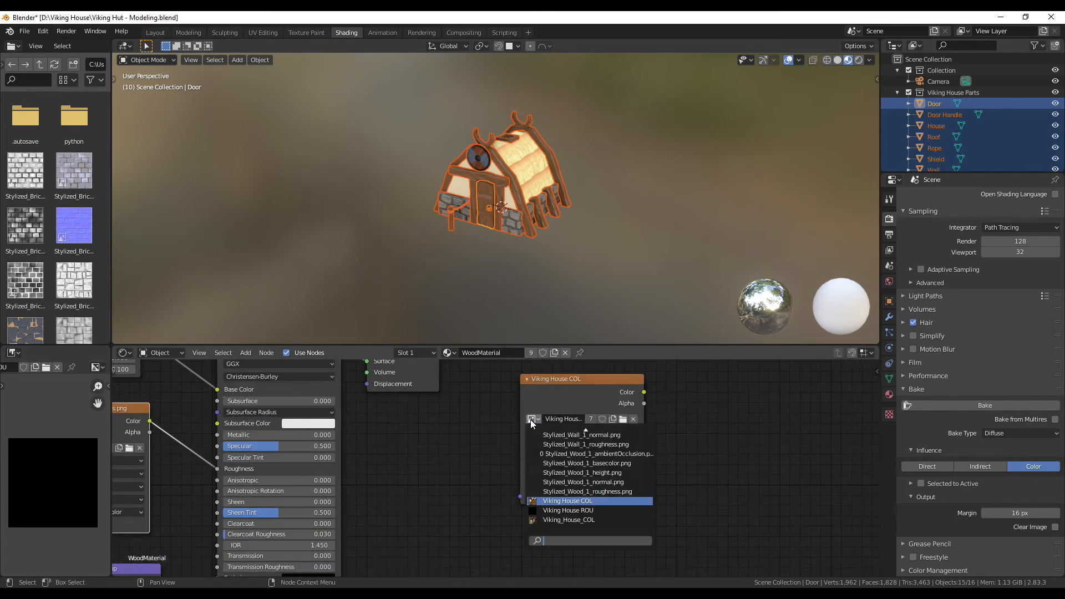
click(607, 510)
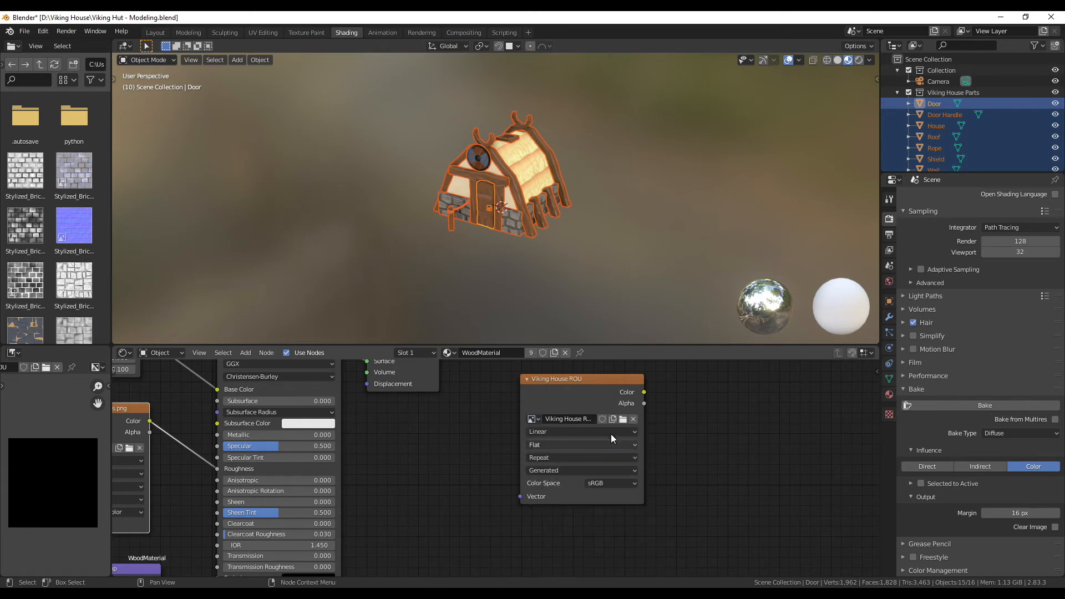
drag(564, 394, 550, 399)
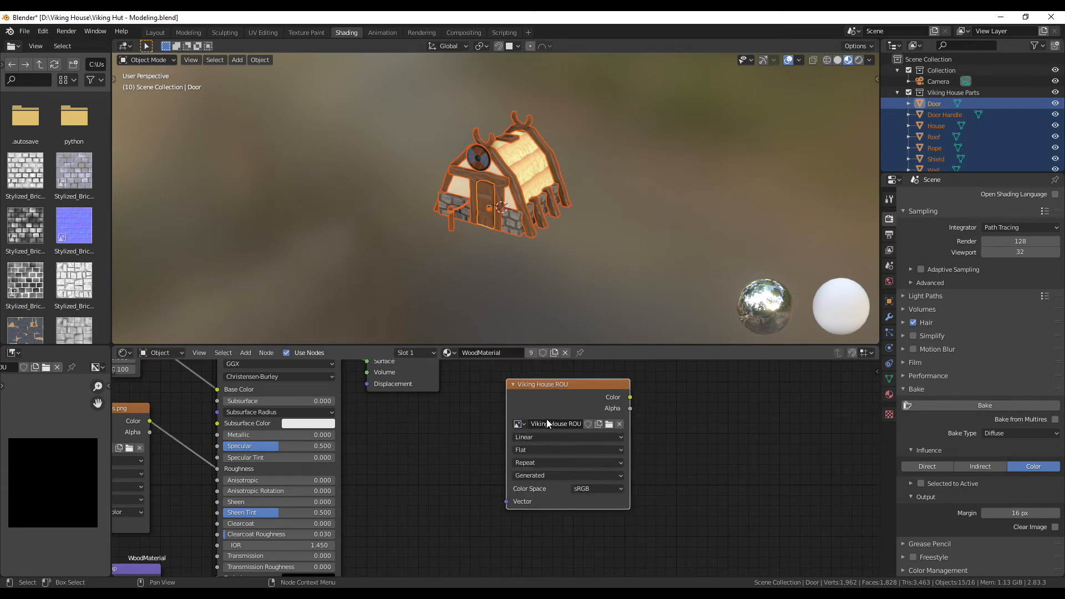
scroll(534, 222, up, 2)
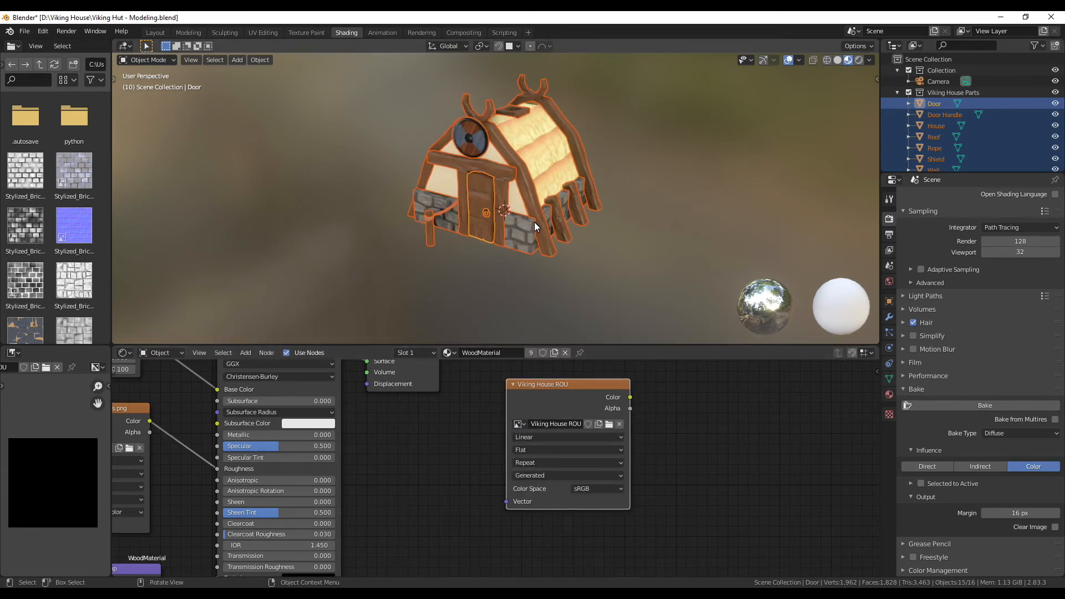
Step: Switch the Door's material to BlackMaterial and RoofMaterial in turn, assigning Viking House ROU to each one's bake texture node
click(447, 353)
click(483, 371)
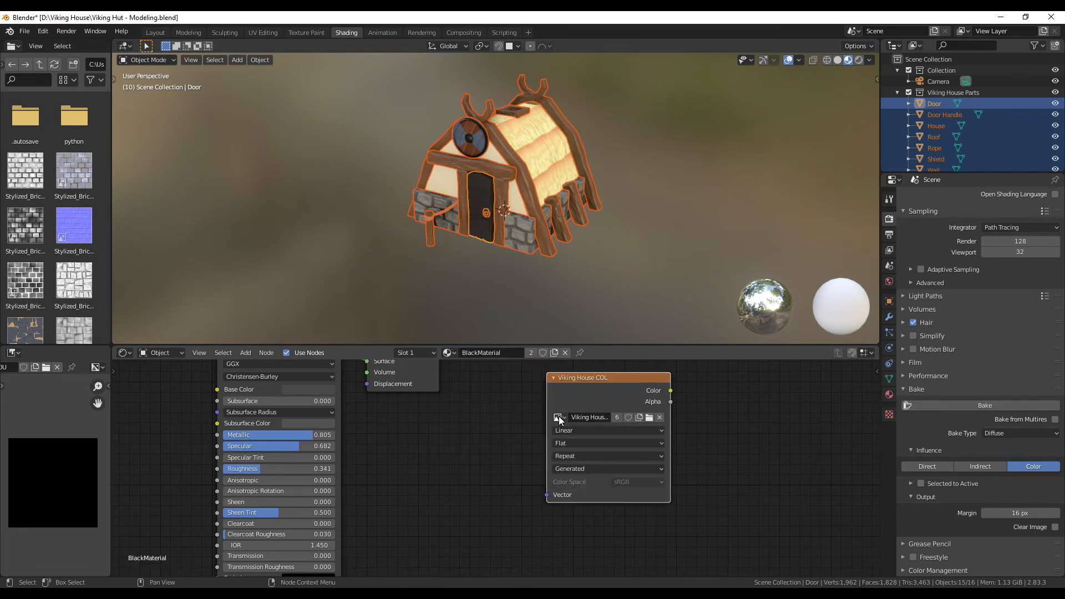
click(558, 417)
click(599, 509)
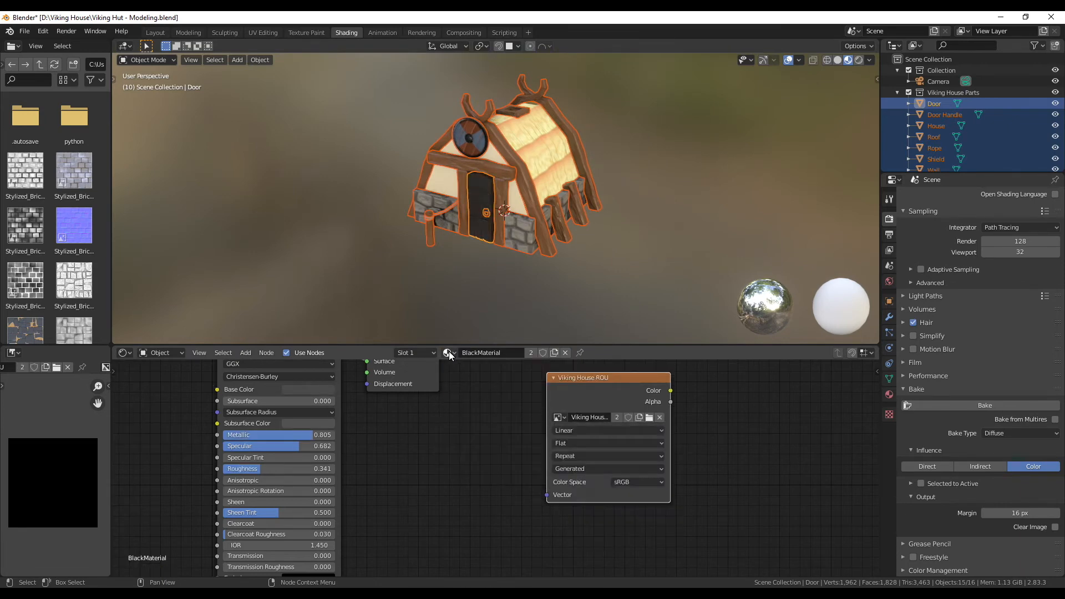
click(447, 352)
click(484, 382)
click(537, 421)
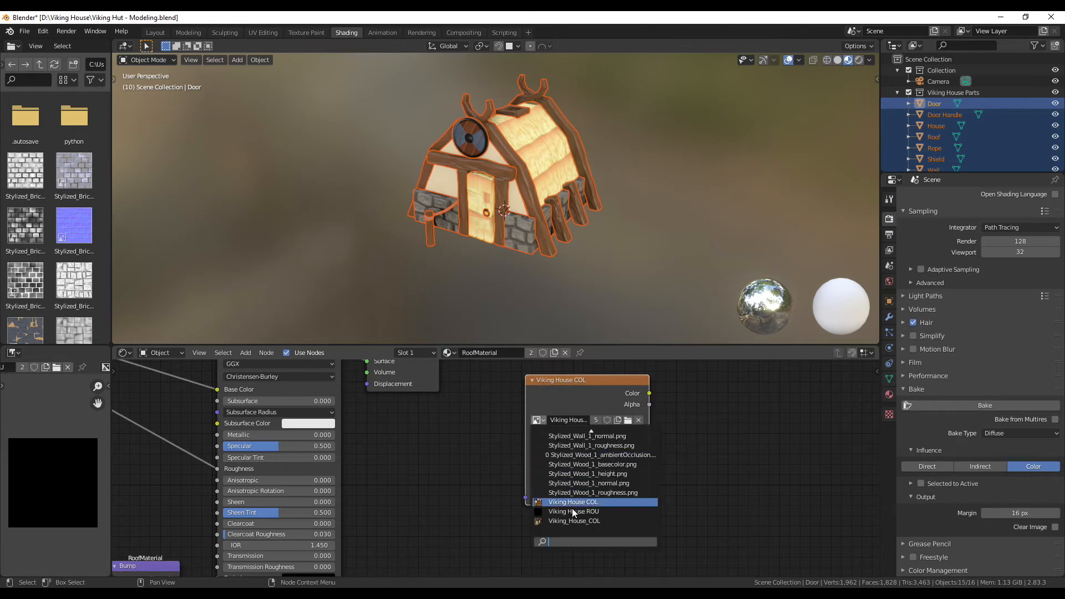
click(573, 511)
Step: Assign Viking House ROU to the bake texture nodes of RopeMaterial and StoneMaterial, one material at a time
click(455, 352)
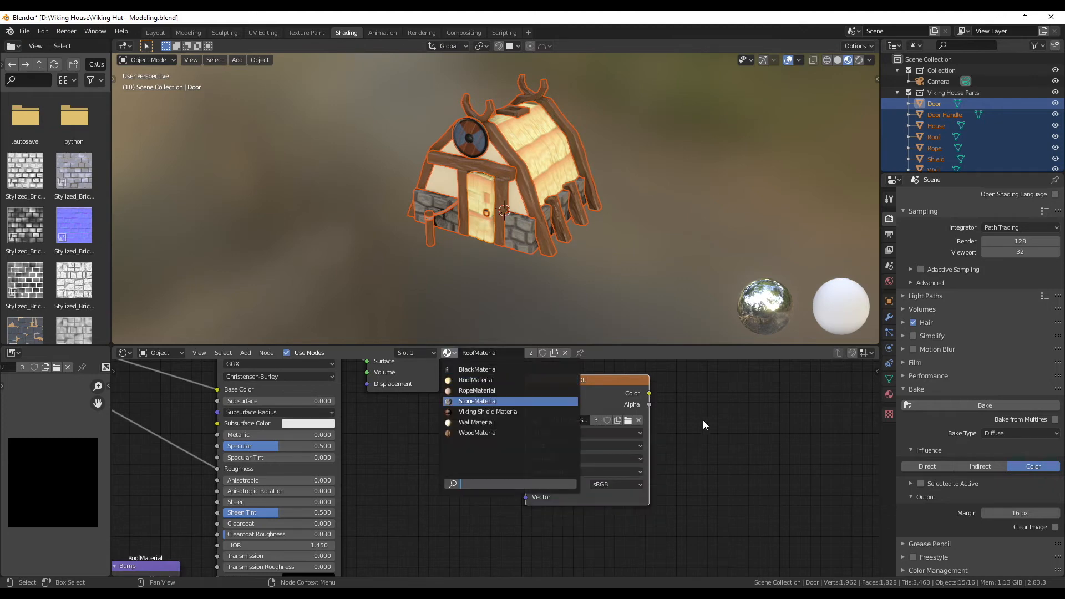
click(490, 390)
click(541, 420)
click(573, 507)
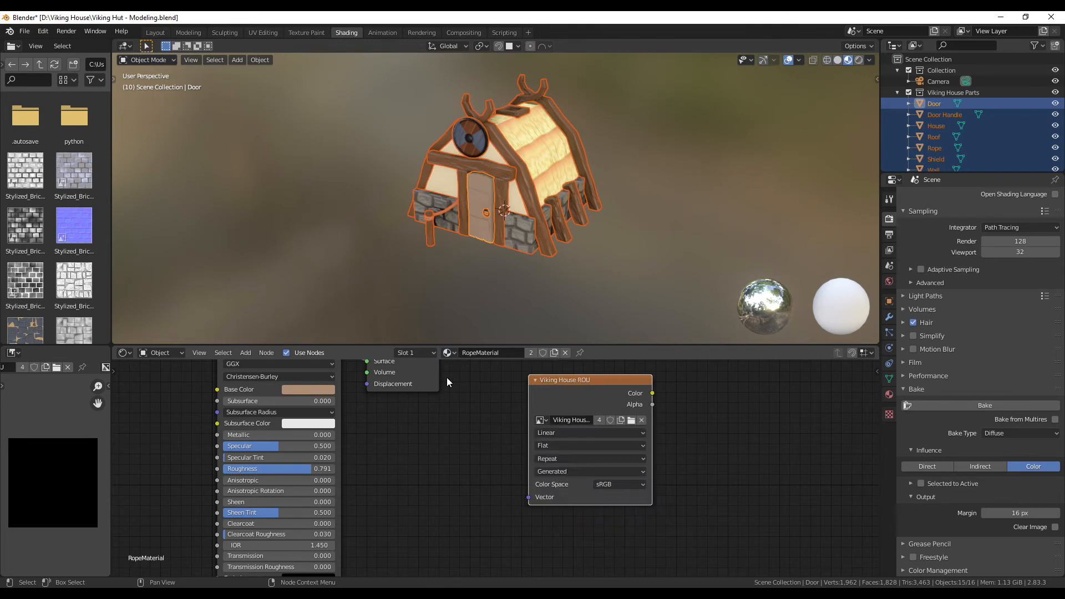
click(452, 354)
click(481, 401)
click(541, 420)
click(594, 508)
Step: Assign Viking House ROU to the bake texture nodes of Viking Shield Material and WallMaterial, and return the Door to WoodMaterial
click(452, 353)
click(486, 412)
click(481, 422)
click(452, 354)
click(516, 433)
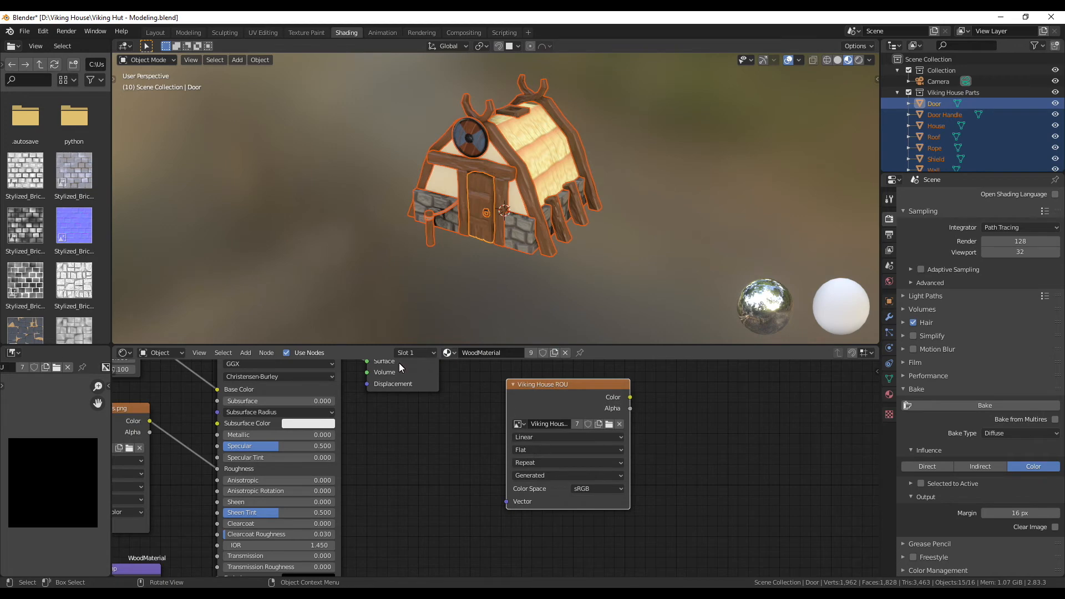
Step: Check the bake texture node in the black, roof, rope, wall and wood materials for the Viking House ROU image, ending on WoodMaterial
click(449, 352)
click(469, 369)
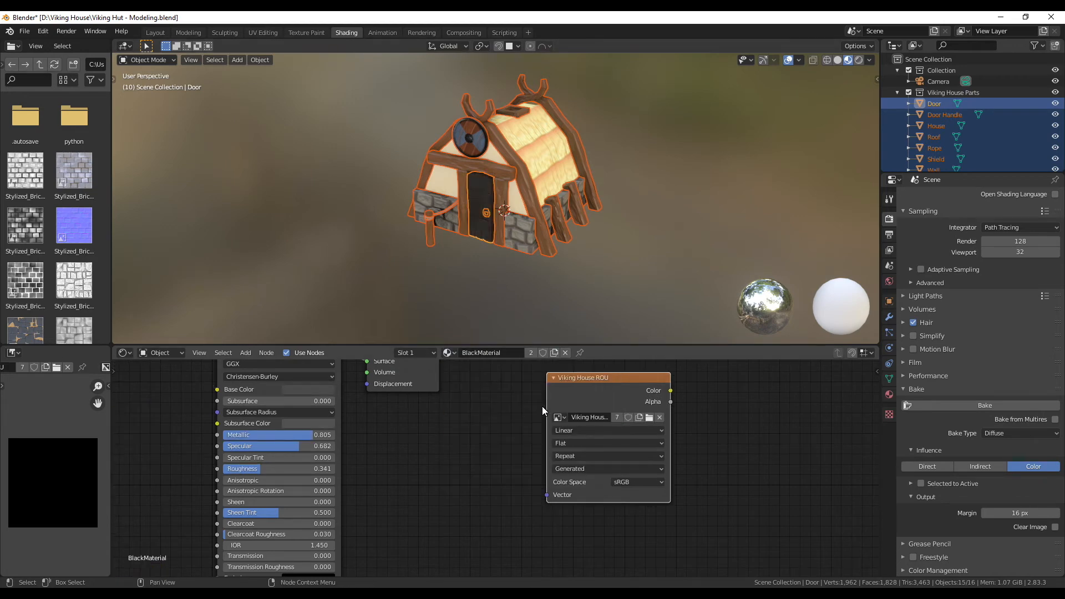
click(447, 353)
click(463, 380)
click(448, 352)
click(468, 391)
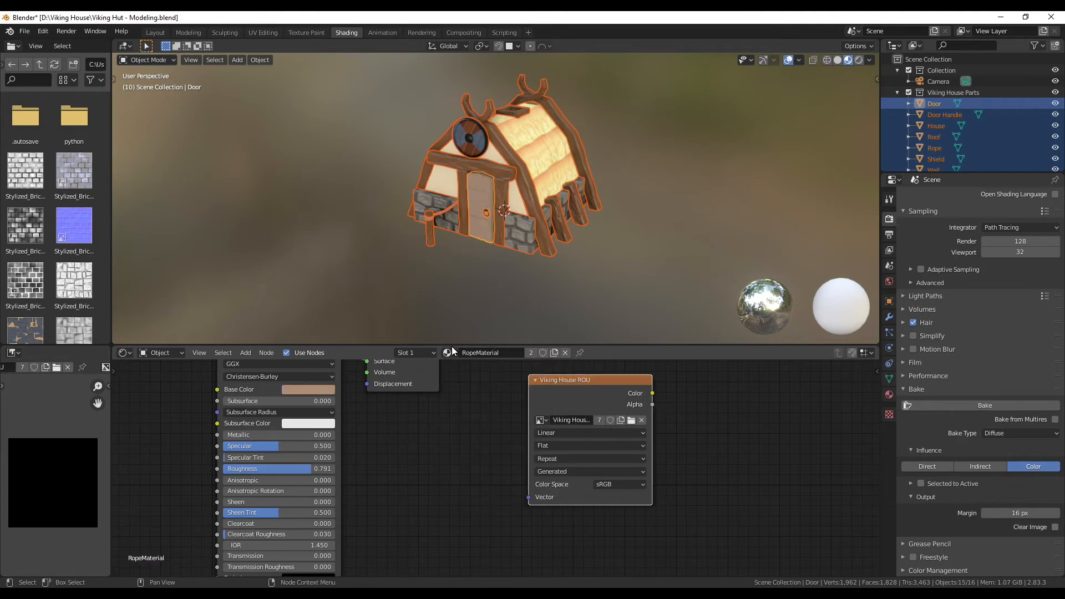
click(448, 353)
click(476, 422)
click(447, 353)
click(476, 432)
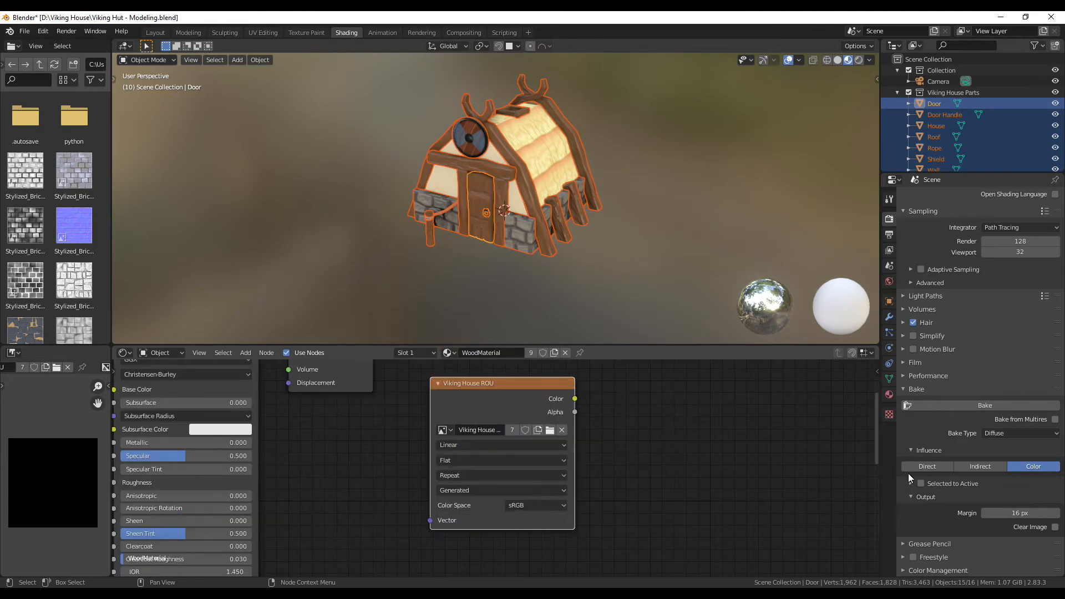
Step: Set the bake type to Roughness and bake all the selected house parts into the Viking House ROU image
click(997, 433)
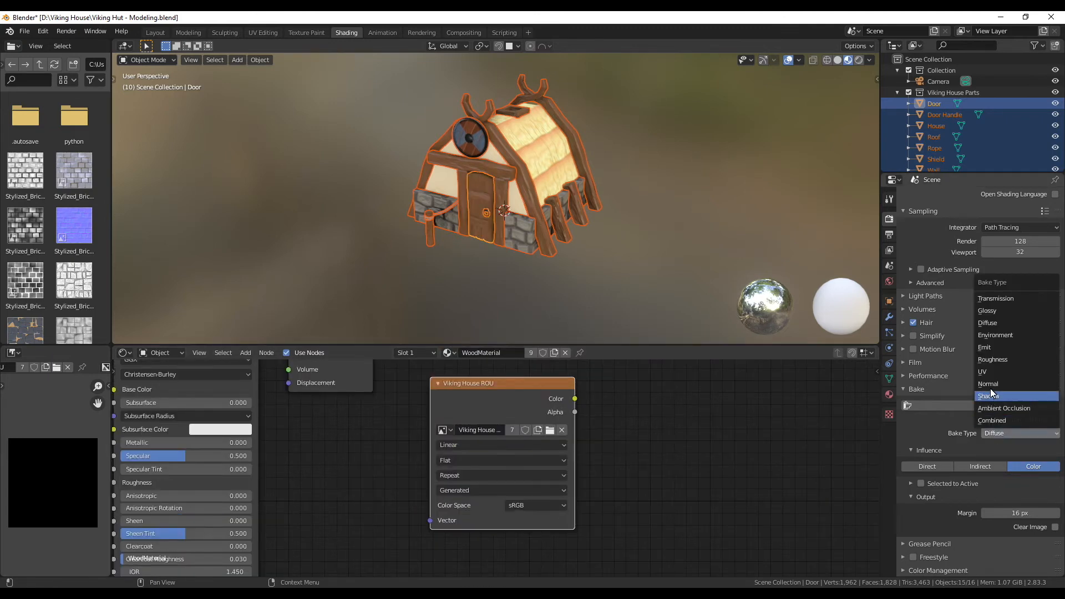
click(1023, 361)
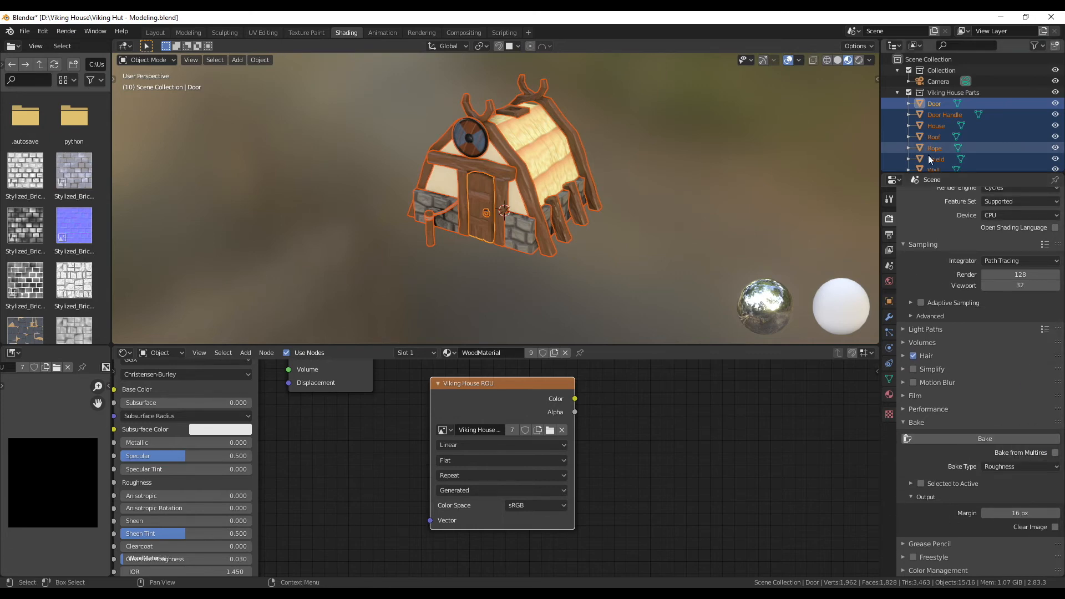
scroll(943, 111, down, 5)
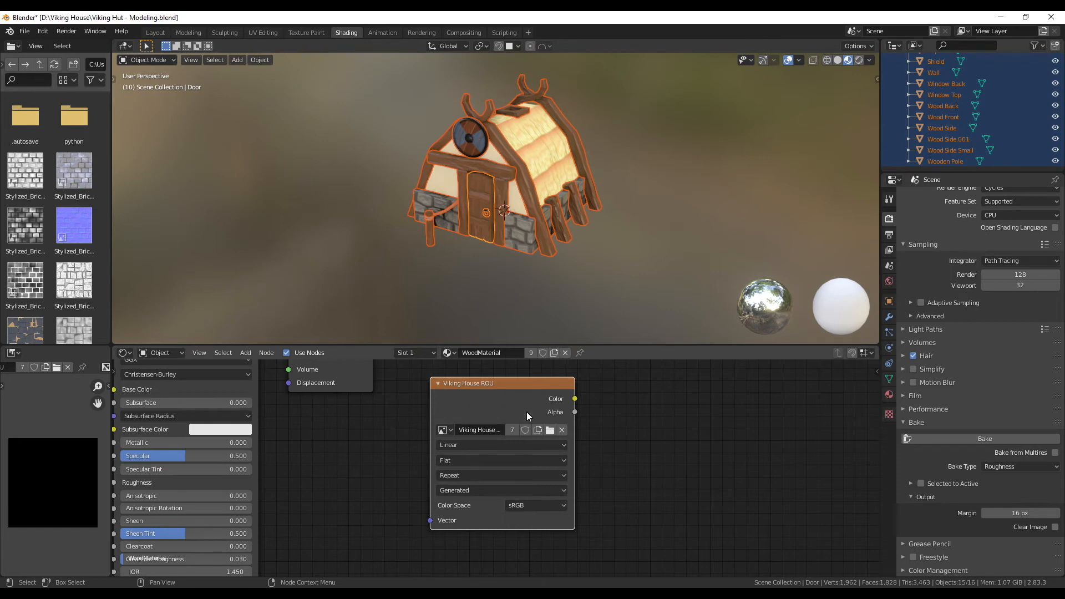
click(966, 438)
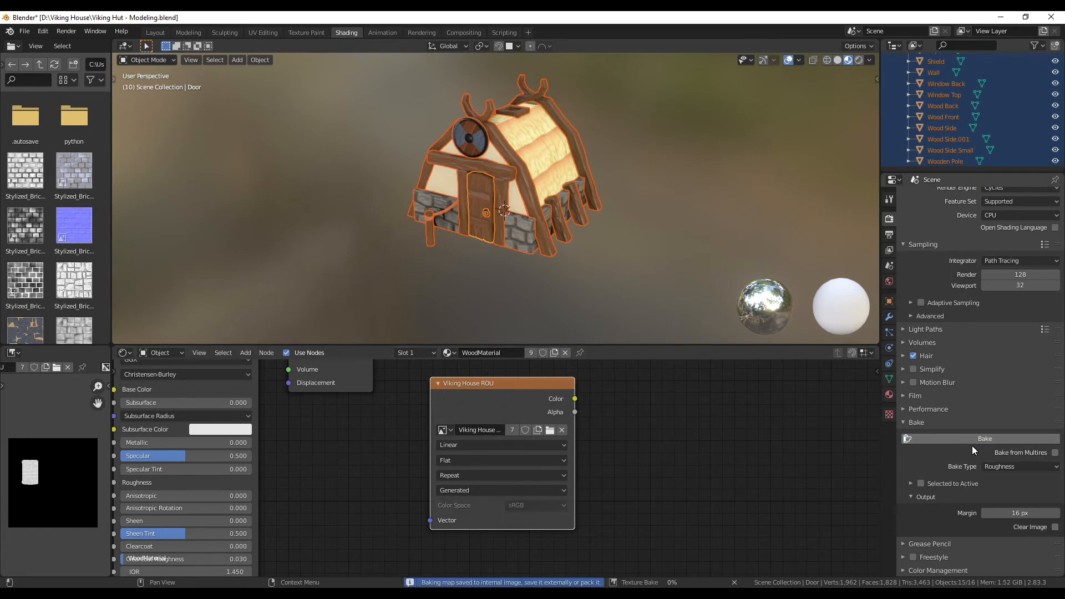
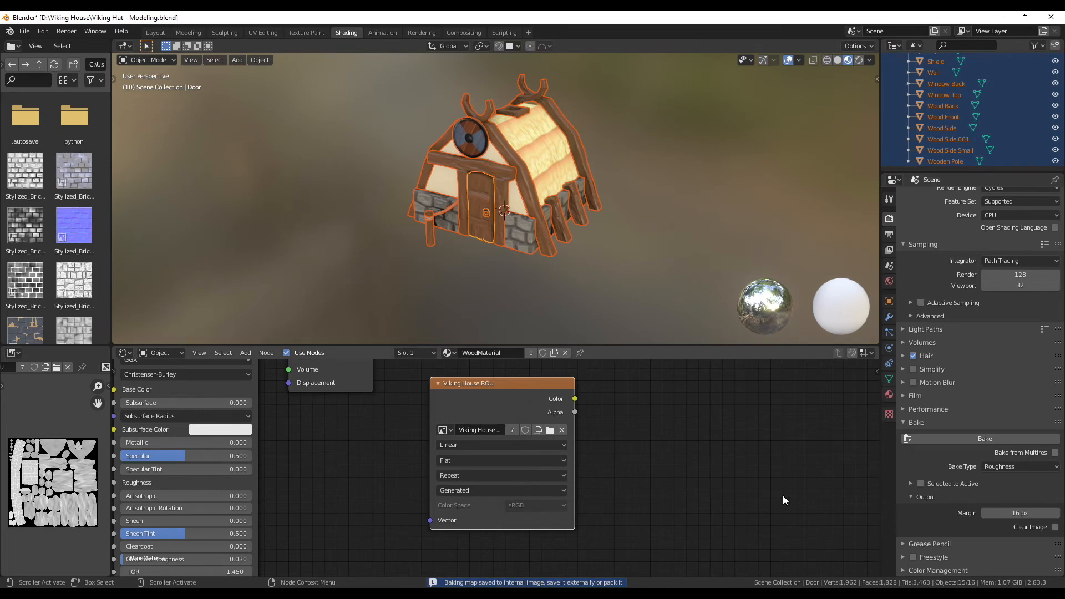
Step: Create a new 1024 × 1024 px black image named Viking House NOR
scroll(674, 461, down, 4)
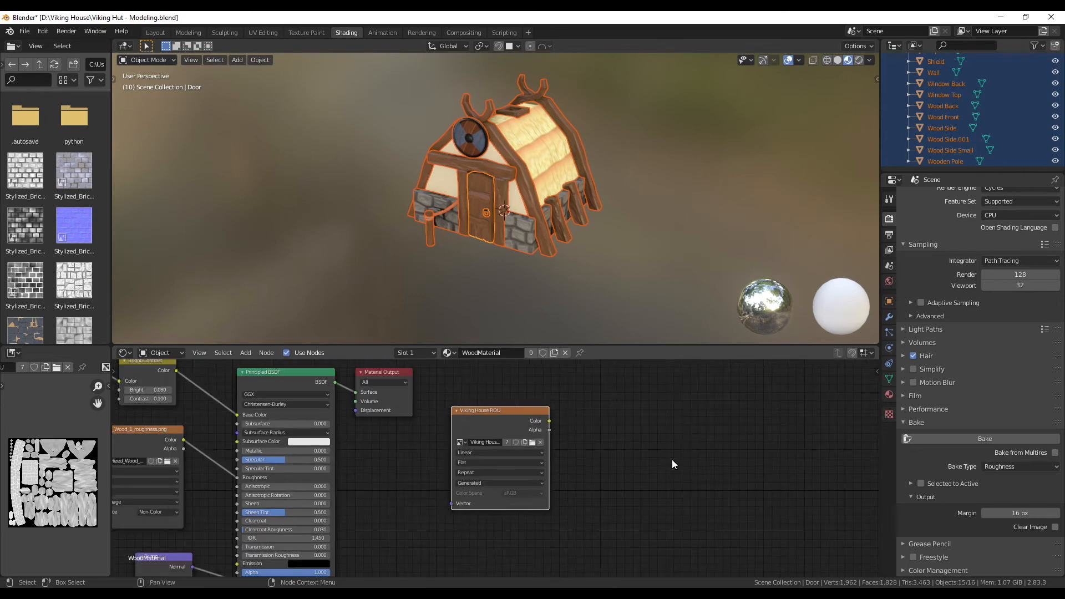
click(45, 367)
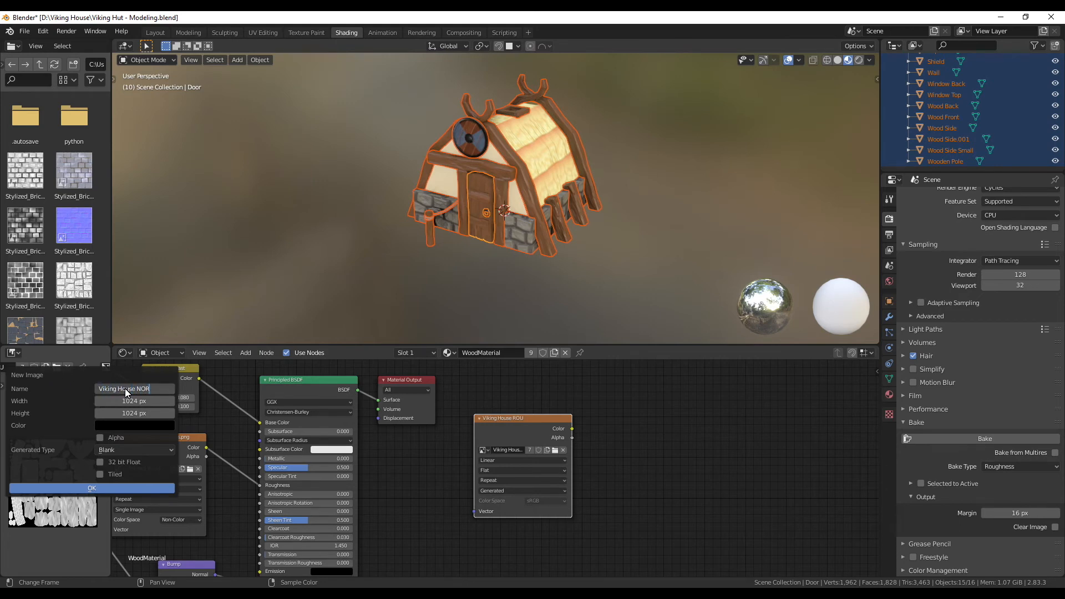
click(94, 487)
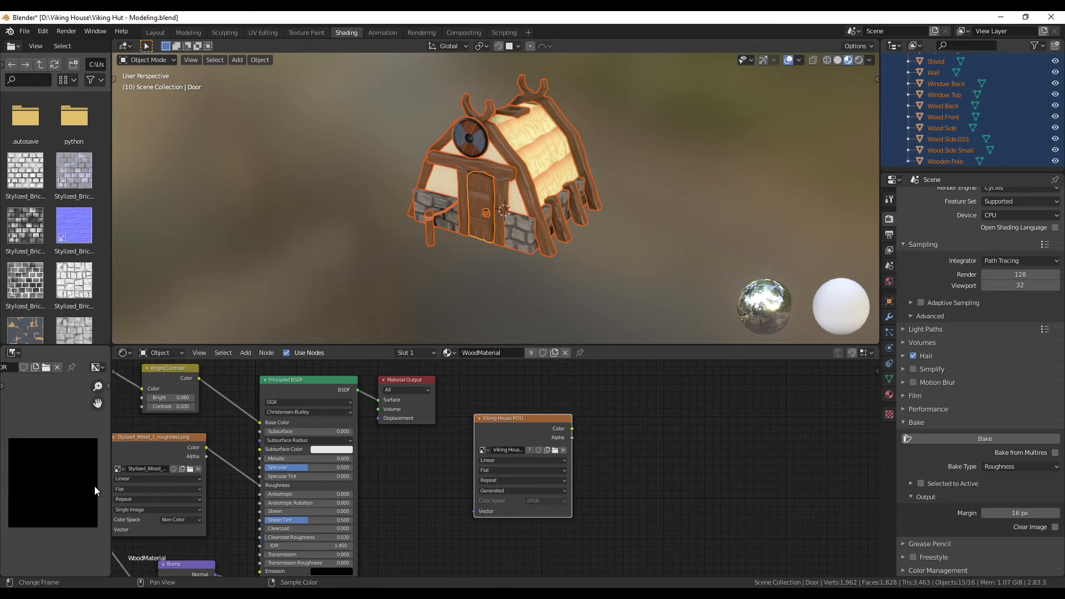
Step: Assign Viking House NOR to the bake texture node of WoodMaterial and nudge the node slightly in the graph
scroll(491, 452, up, 2)
click(482, 445)
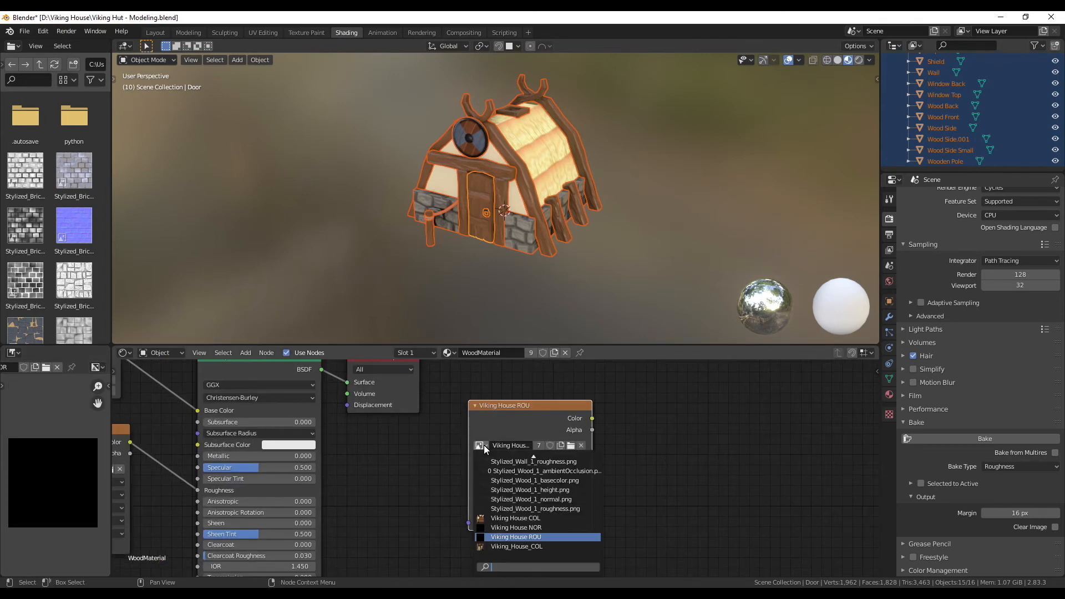
click(535, 527)
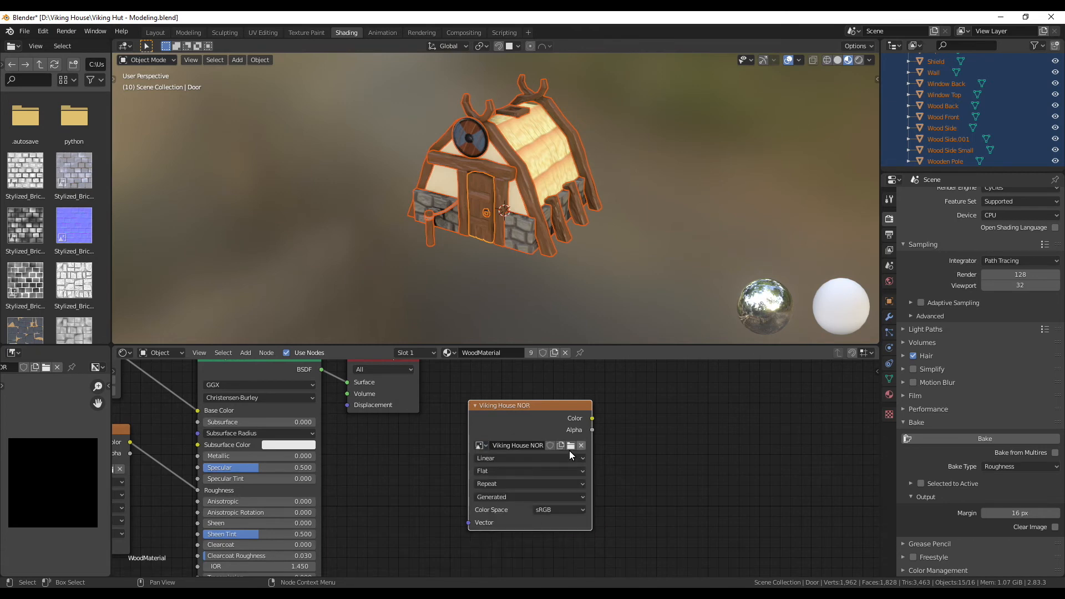
drag(481, 411, 494, 414)
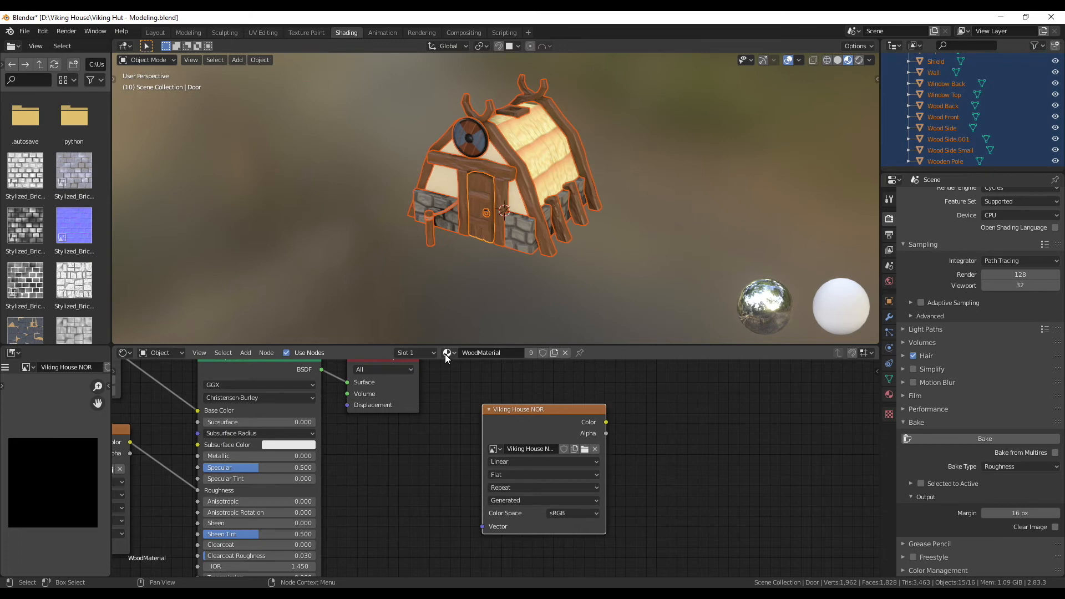
Step: Assign Viking House NOR to the bake texture nodes of the remaining house materials, including BlackMaterial and RopeMaterial, and return the Door to WoodMaterial
click(445, 354)
click(484, 370)
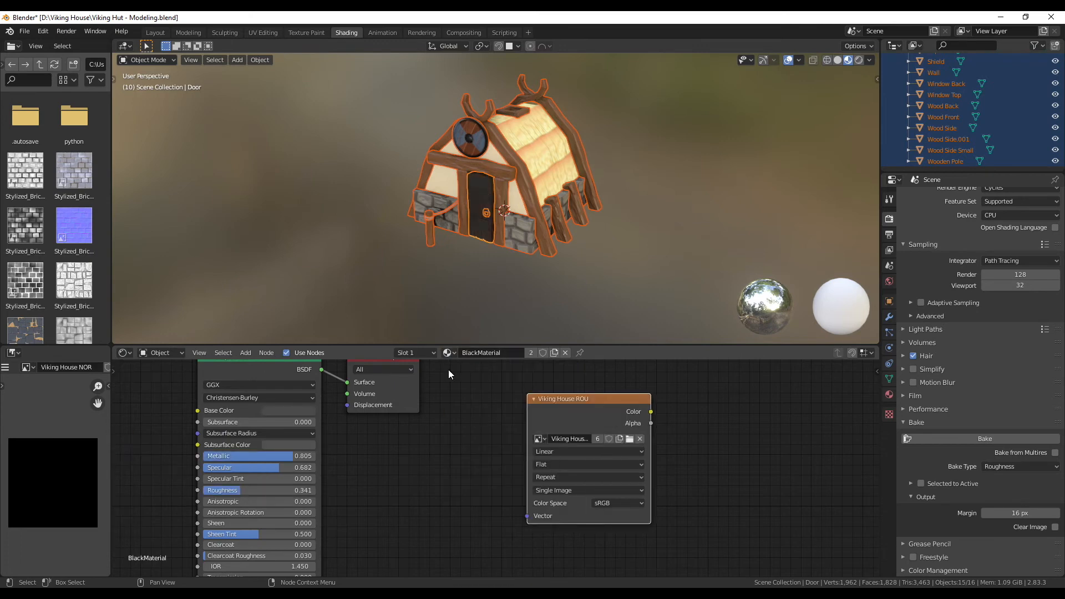
click(544, 438)
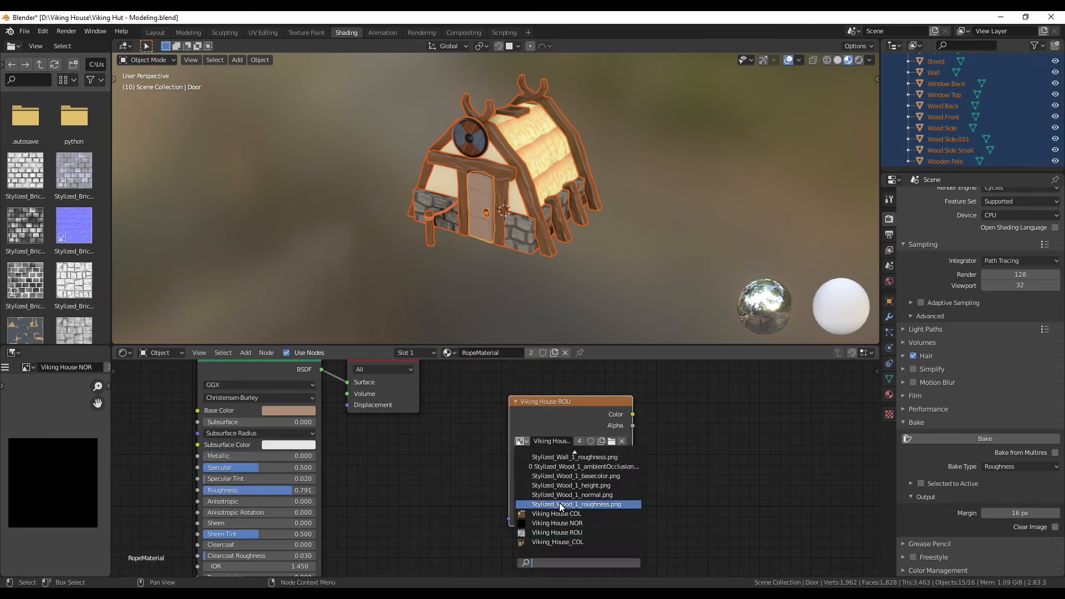
click(560, 504)
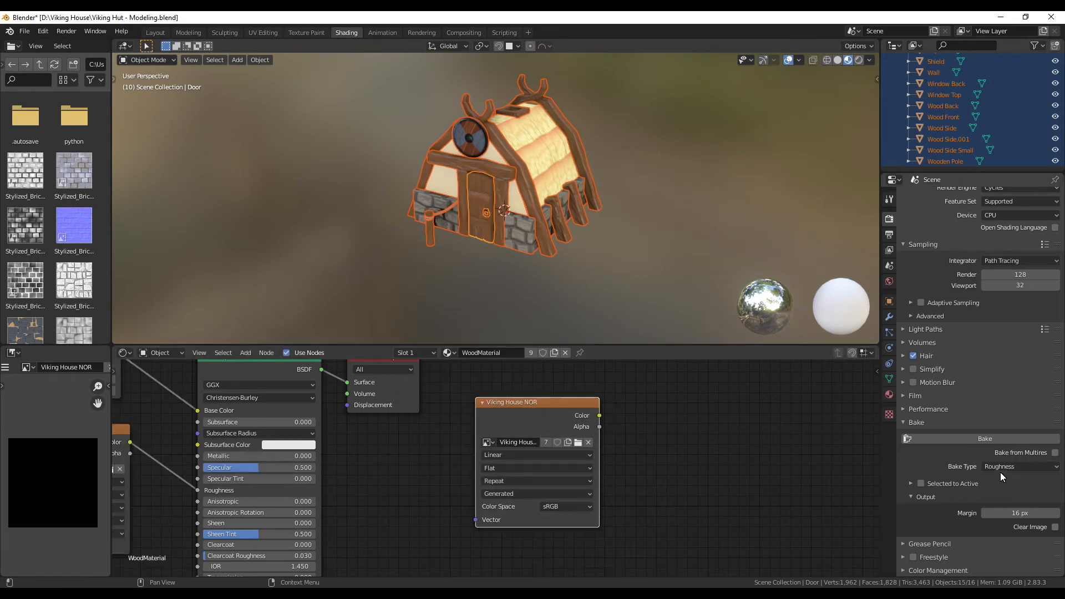
Step: Set the bake type to Normal and bake all the selected house parts into the Viking House NOR image
click(1000, 468)
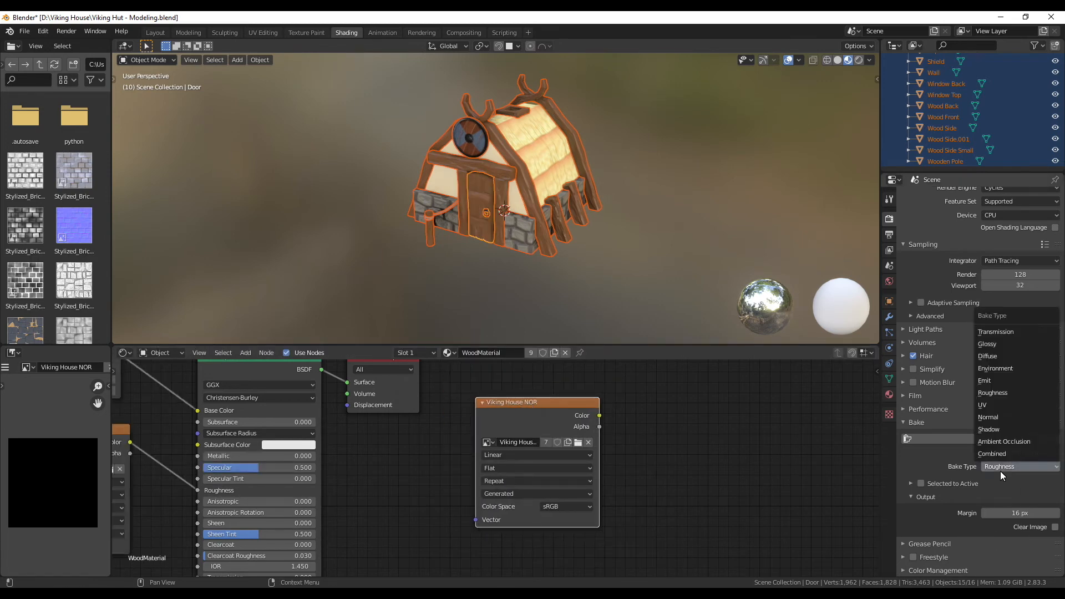
click(1000, 418)
scroll(960, 441, down, 1)
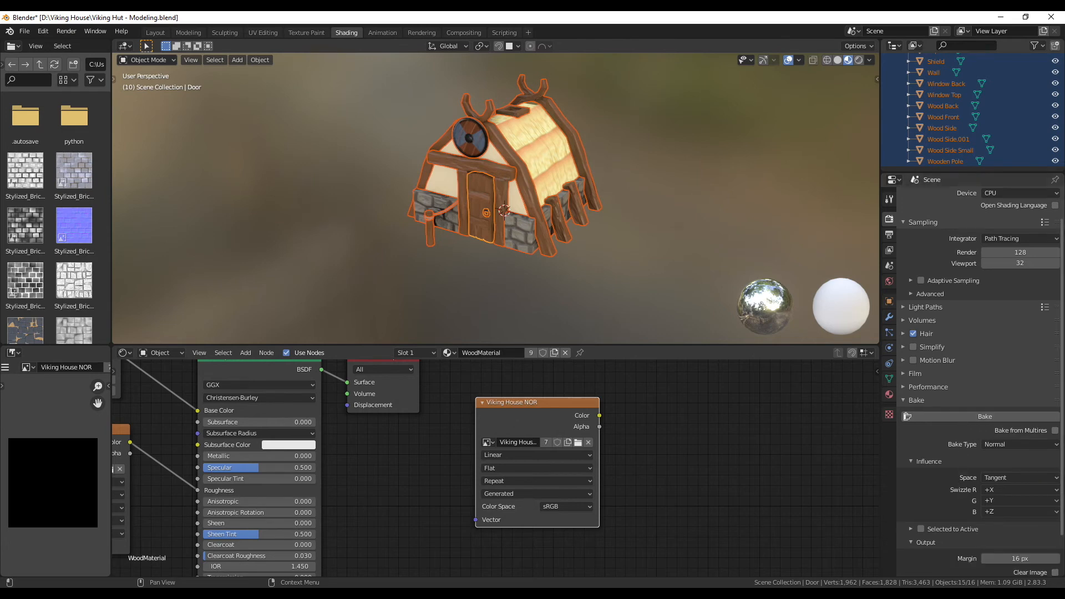
click(963, 417)
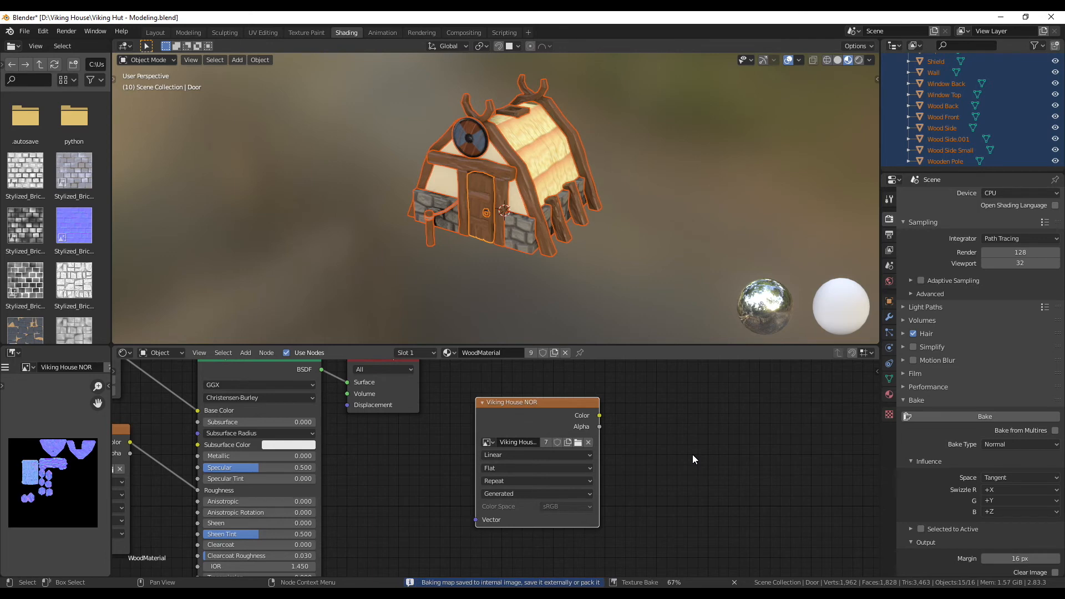
Step: Examine the baked Viking House NOR image up close for the quality of its normal detail
scroll(47, 494, up, 2)
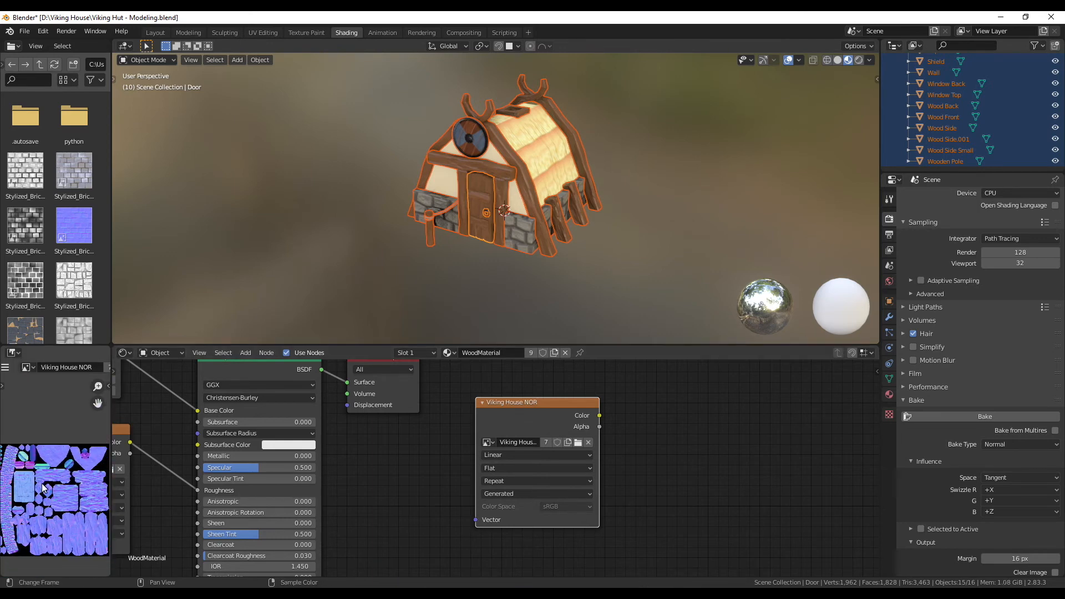
scroll(56, 497, up, 4)
scroll(65, 477, down, 3)
scroll(50, 491, up, 4)
scroll(23, 452, up, 2)
scroll(53, 488, down, 5)
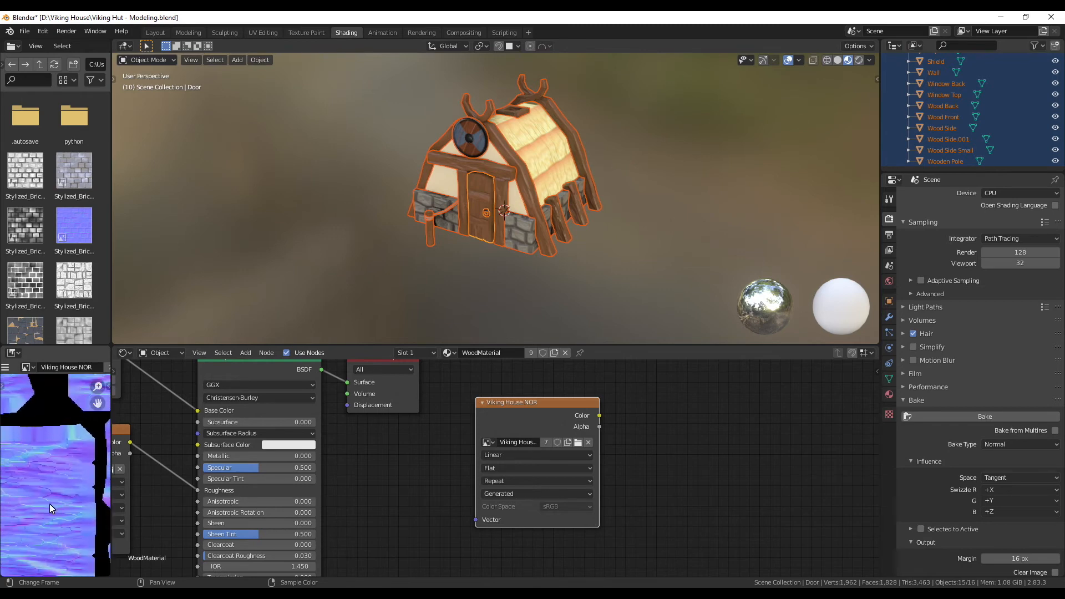
scroll(51, 492, down, 3)
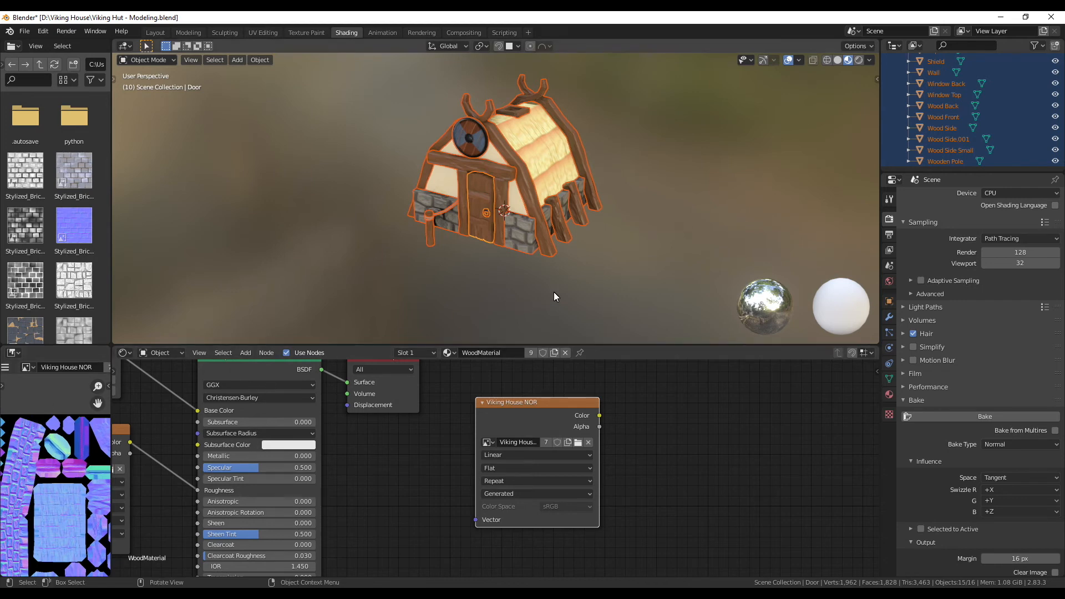
Step: Turn on the face orientation overlay and check the house from the front and back for inverted faces
click(799, 60)
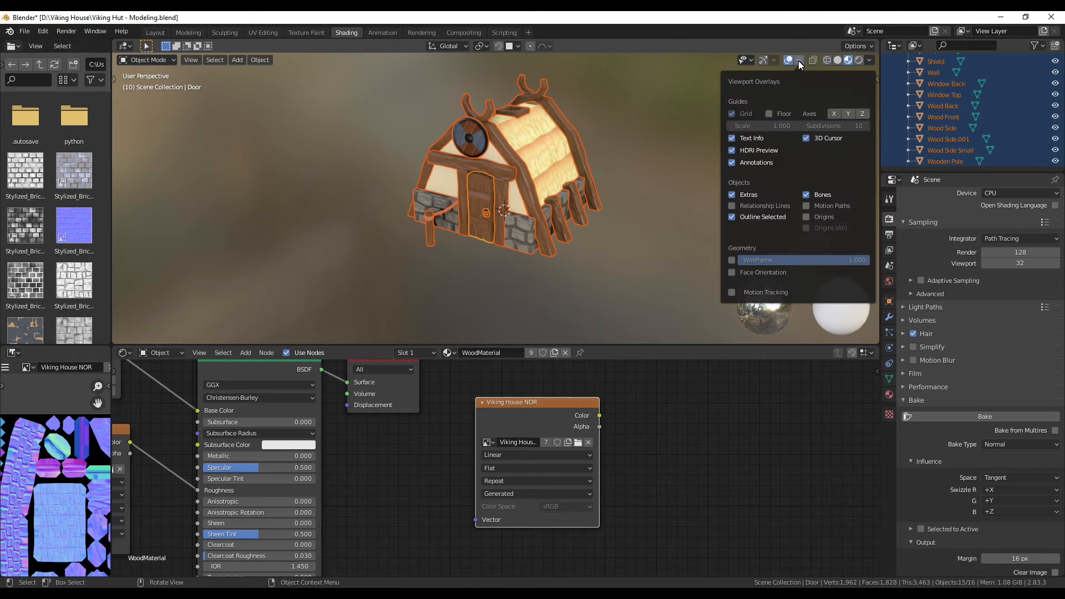
click(794, 61)
click(797, 61)
click(732, 272)
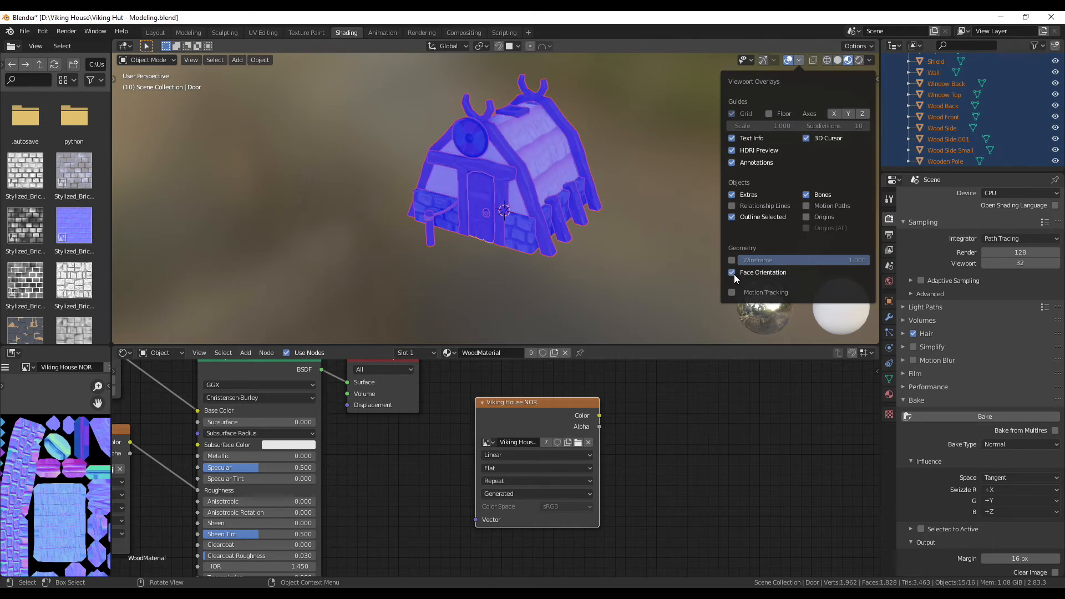
middle_drag(647, 238, 670, 271)
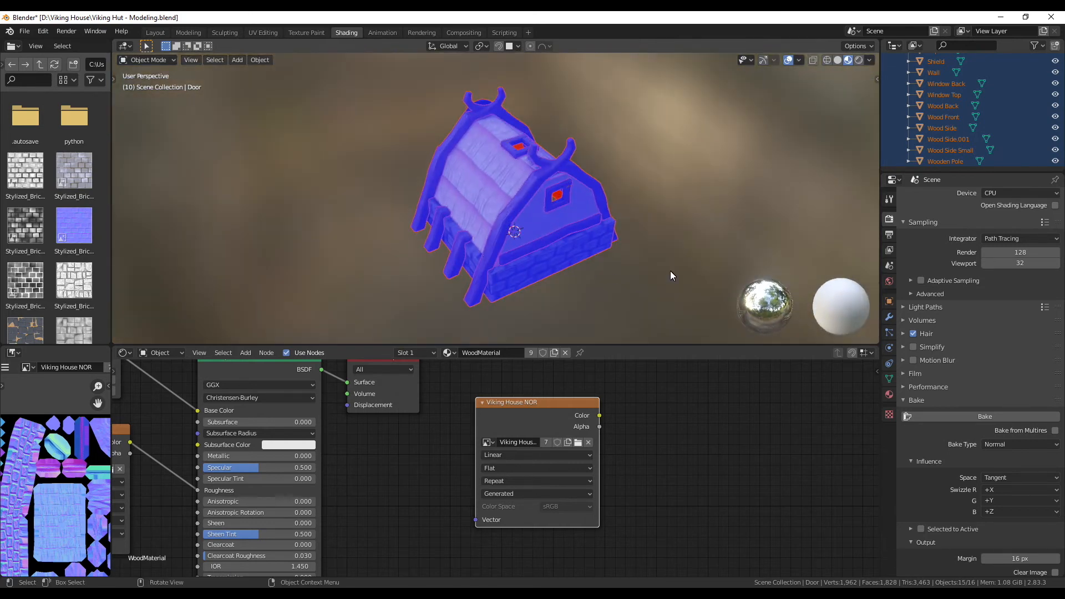
middle_drag(524, 258, 635, 258)
middle_drag(526, 253, 694, 209)
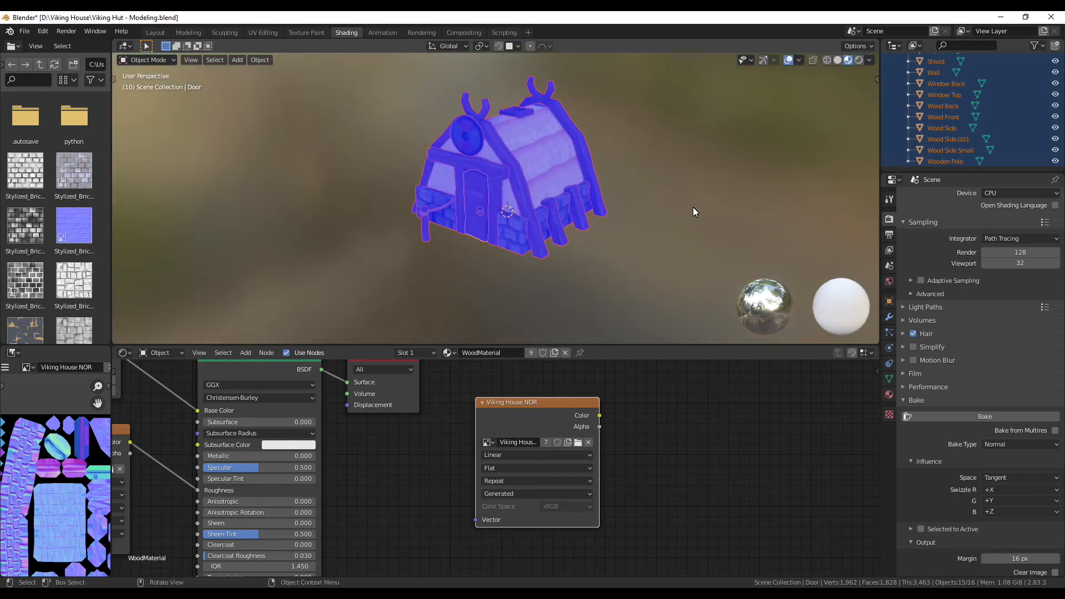
scroll(562, 197, up, 1)
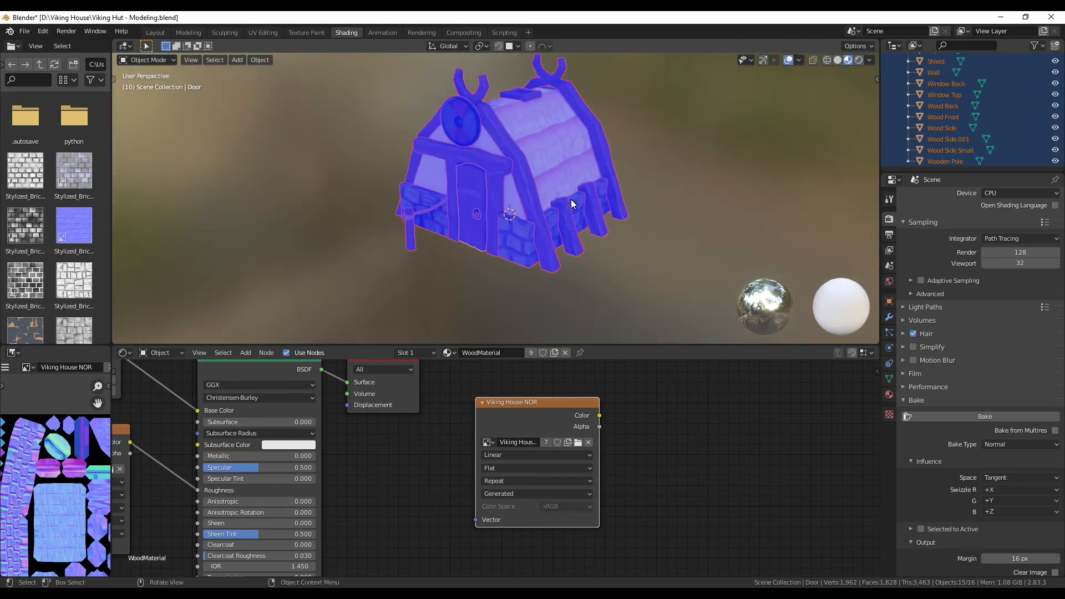
scroll(654, 199, up, 1)
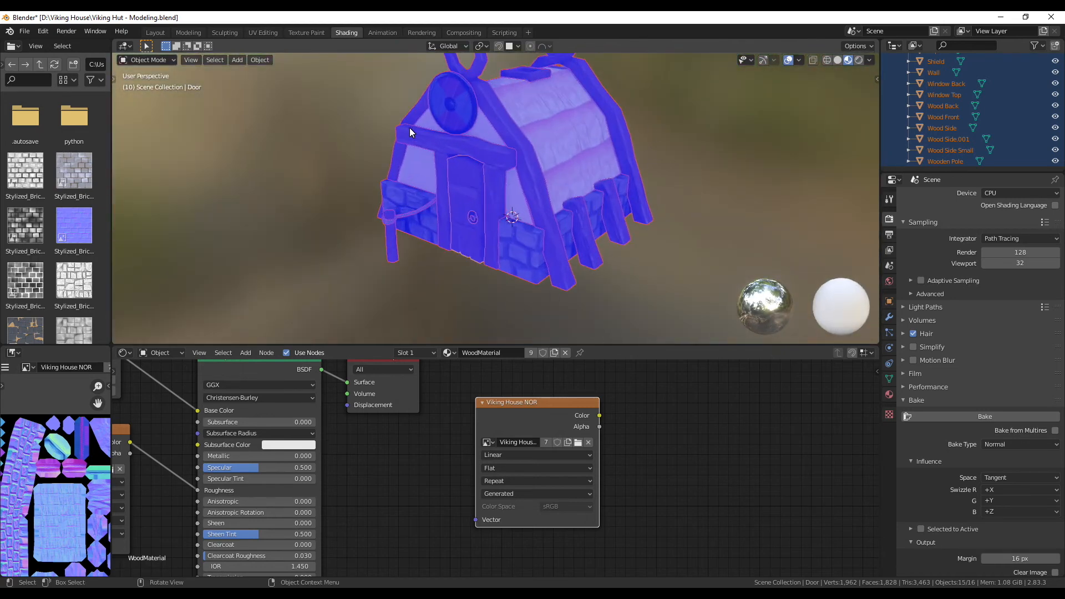
Step: Try flipping the normals of two faces on the front of the shield
click(507, 143)
middle_drag(512, 140, 563, 163)
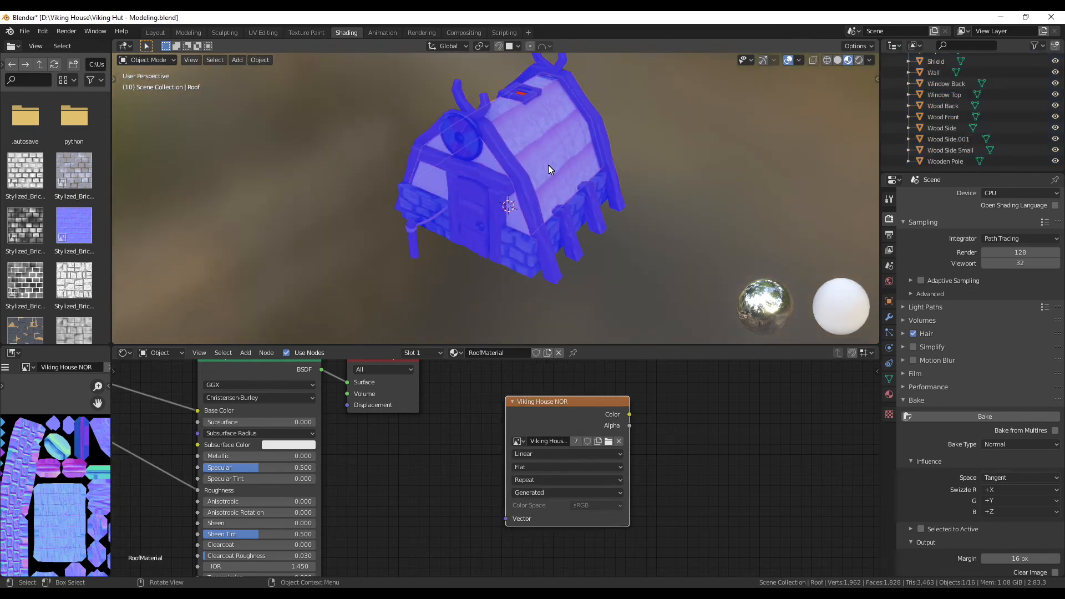
click(468, 135)
scroll(463, 158, up, 1)
key(Tab)
middle_drag(484, 159, 489, 131)
shift+click(483, 154)
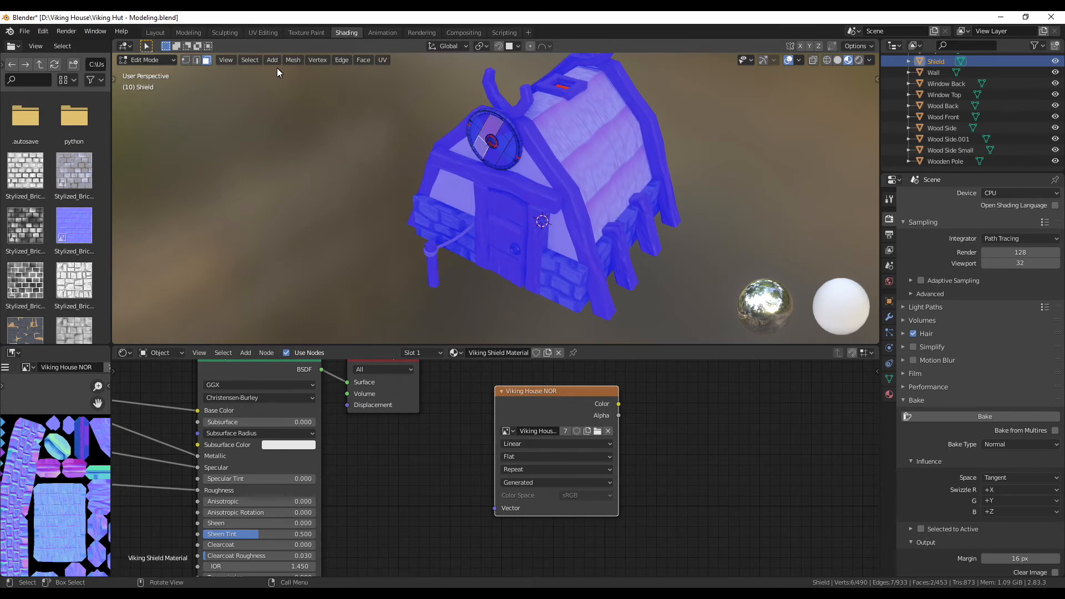
click(292, 63)
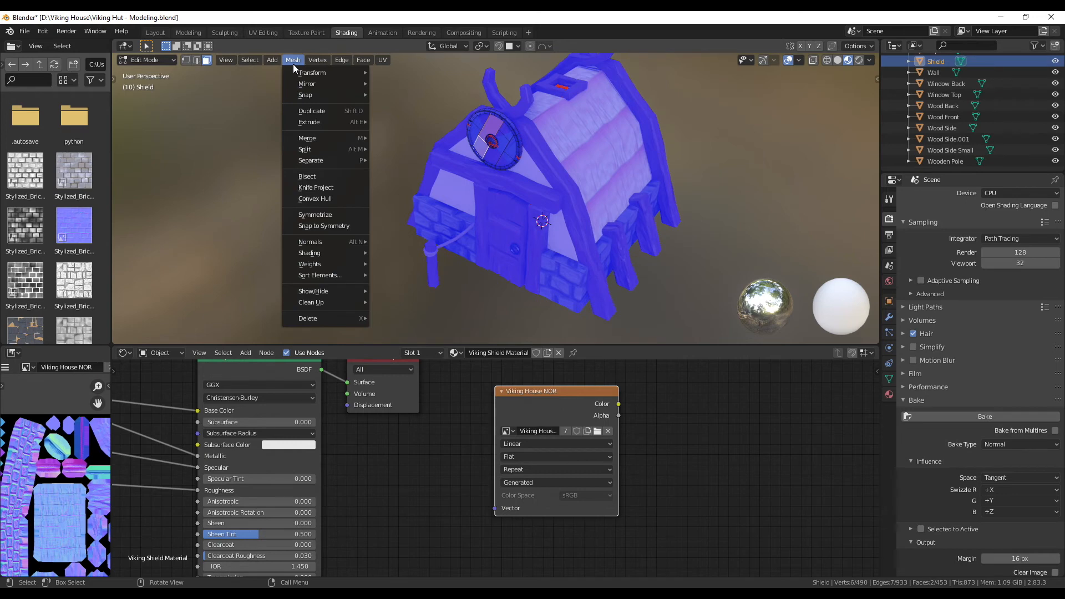
mouse_move(341, 239)
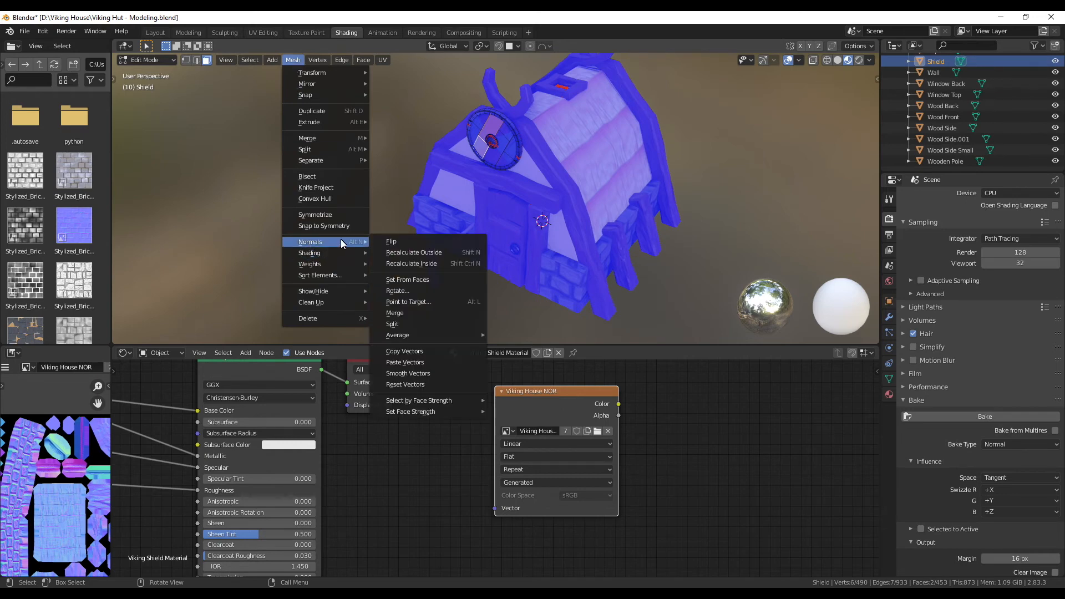
click(409, 242)
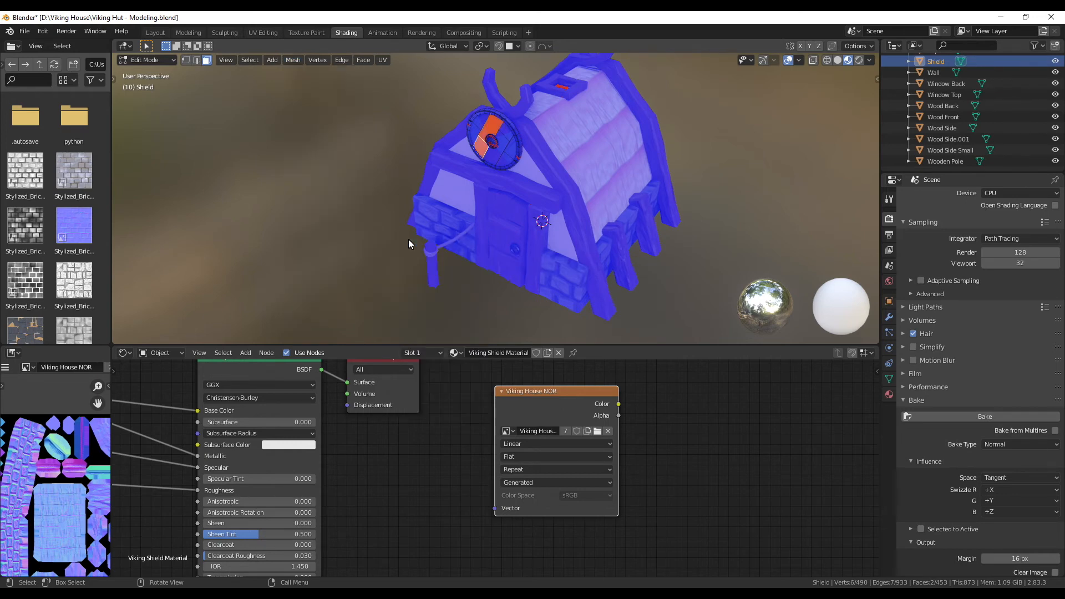
Step: Turn off the face orientation overlay and examine how the shield looks with its flipped faces in Edit and Object Mode
click(361, 203)
middle_drag(361, 201, 383, 219)
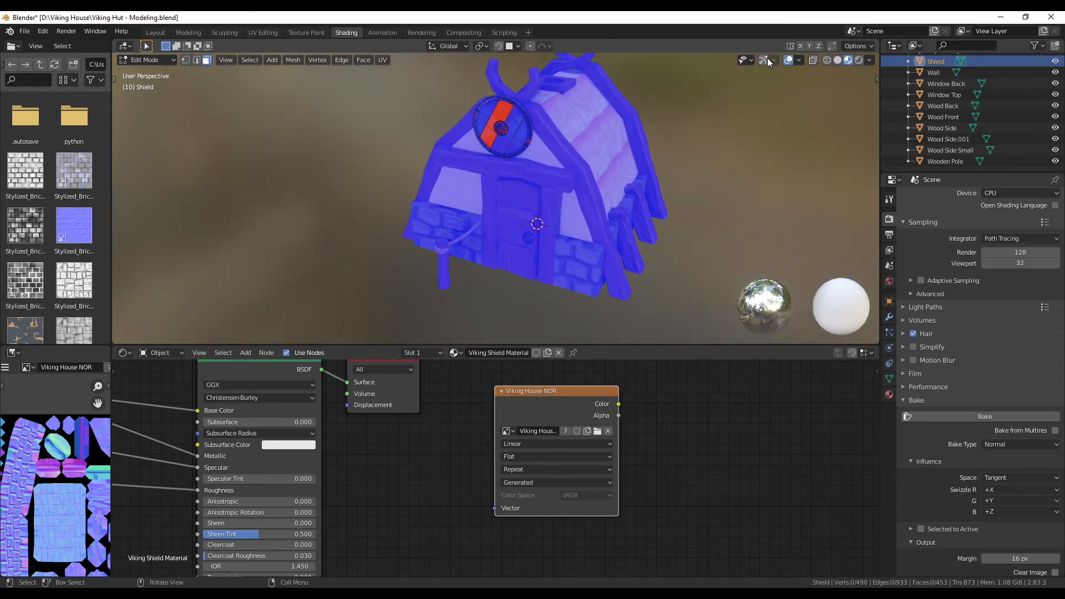
click(799, 60)
click(731, 272)
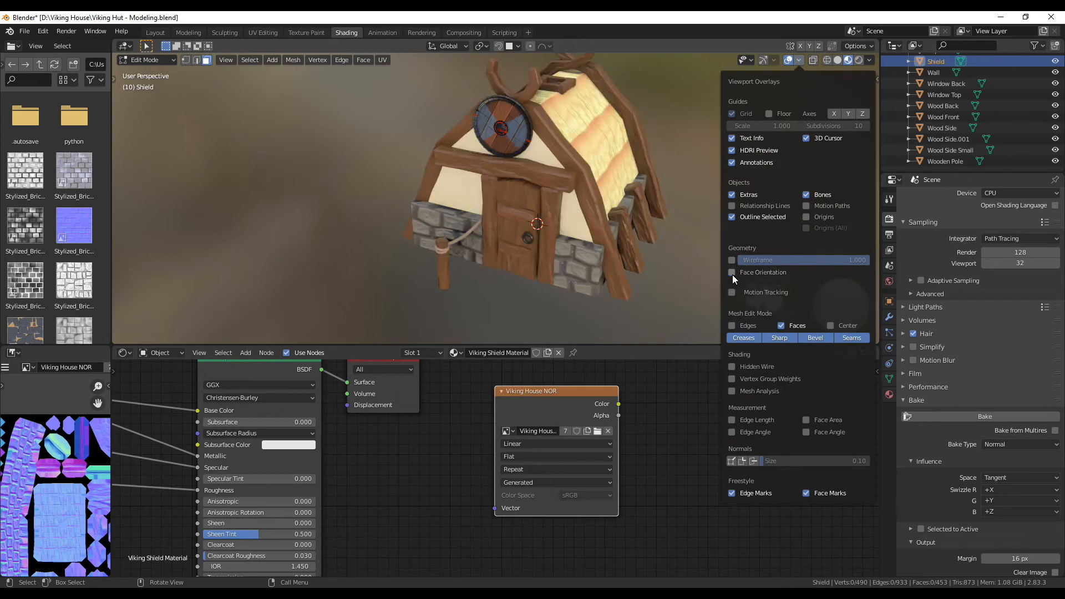
middle_drag(675, 272, 644, 205)
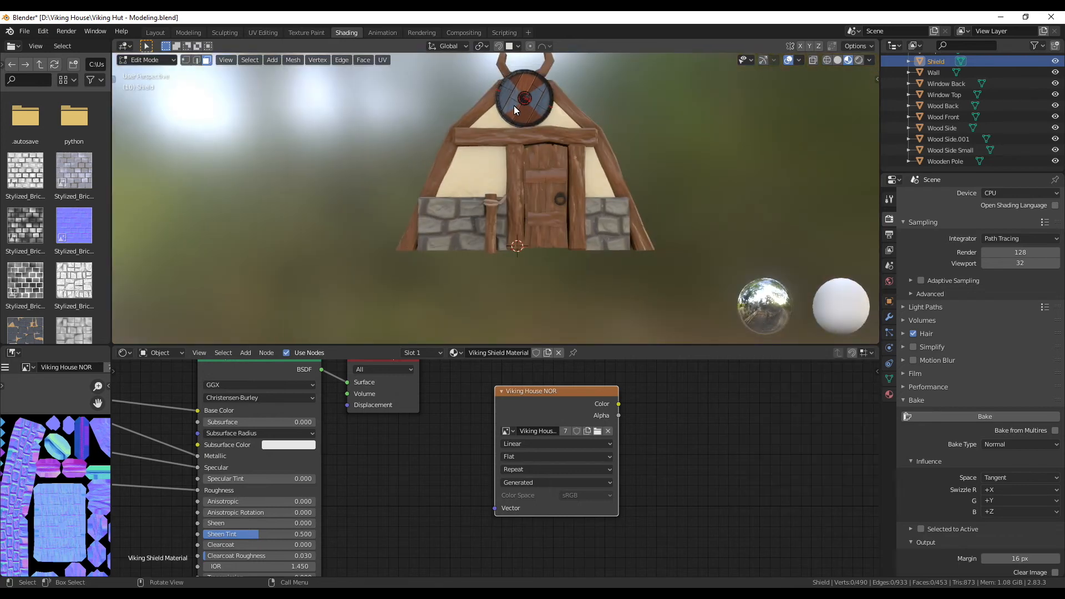
key(Tab)
middle_drag(677, 160, 661, 208)
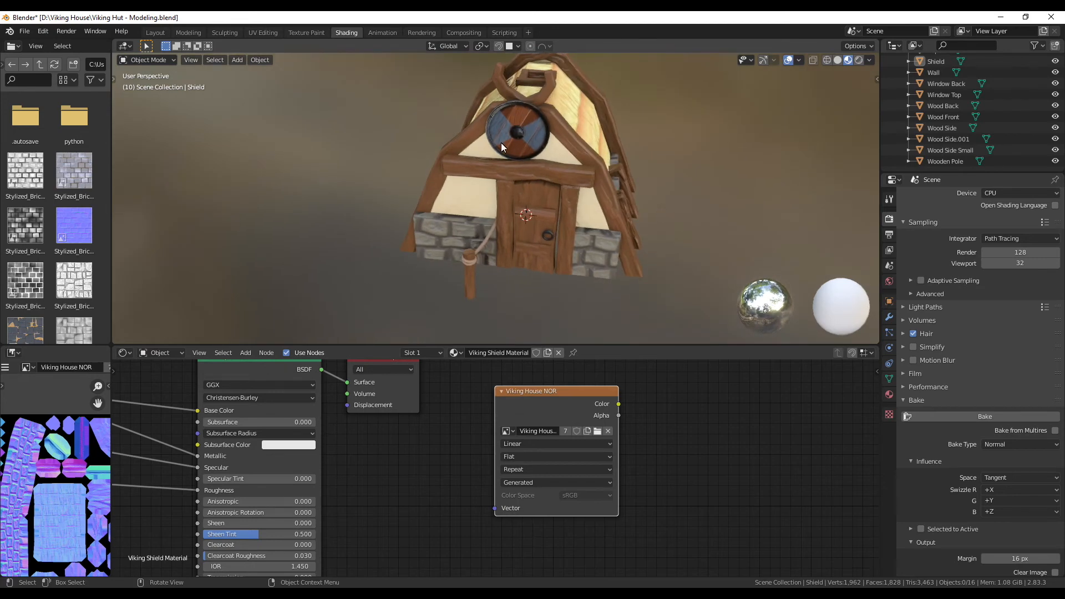
middle_drag(550, 150, 613, 152)
key(Tab)
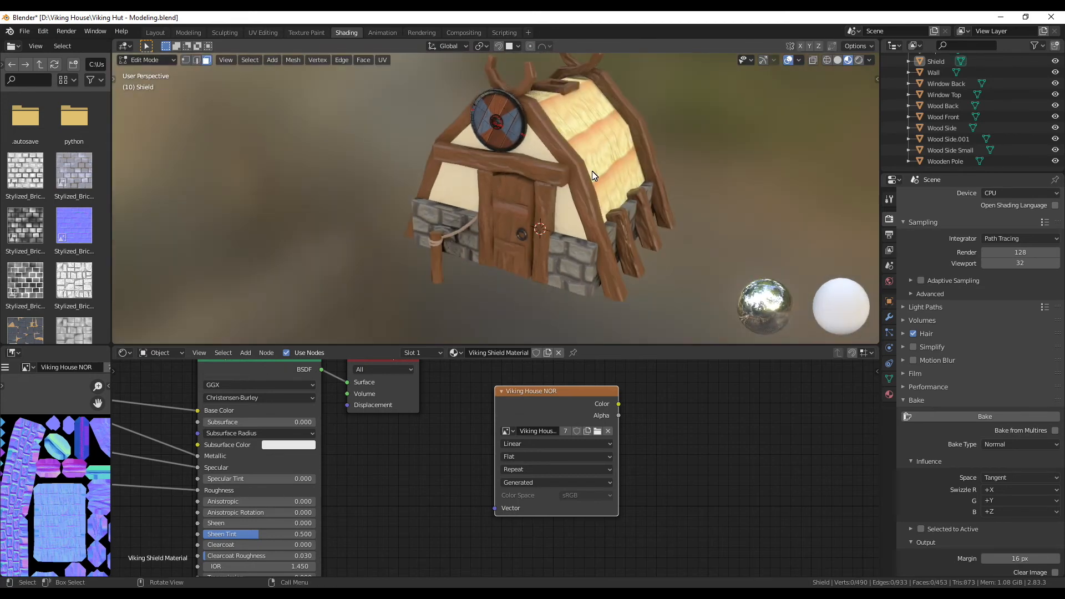
Step: Undo the normal flip on the shield's two front faces
key(ctrl+z)
key(ctrl+z)
key(ctrl+z)
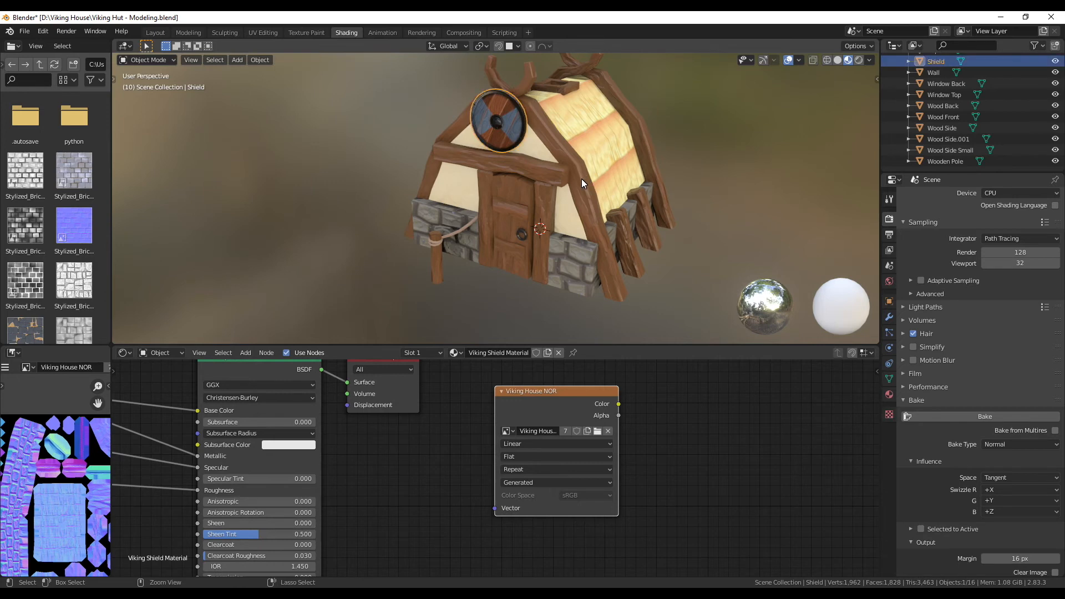
key(ctrl+z)
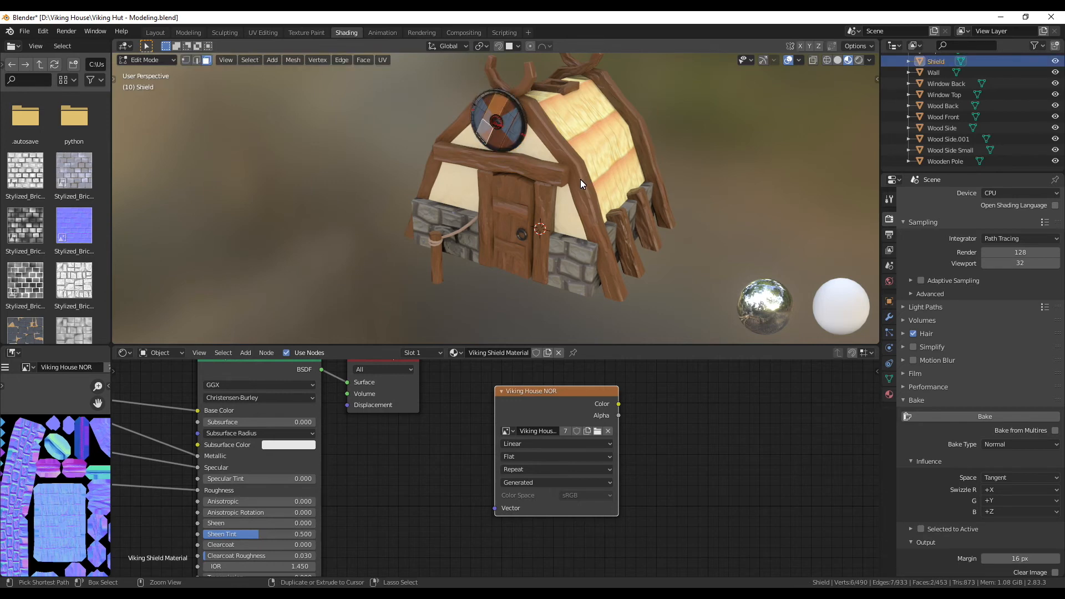
Step: Turn the face orientation overlay back on and return the shield to Object Mode
click(799, 59)
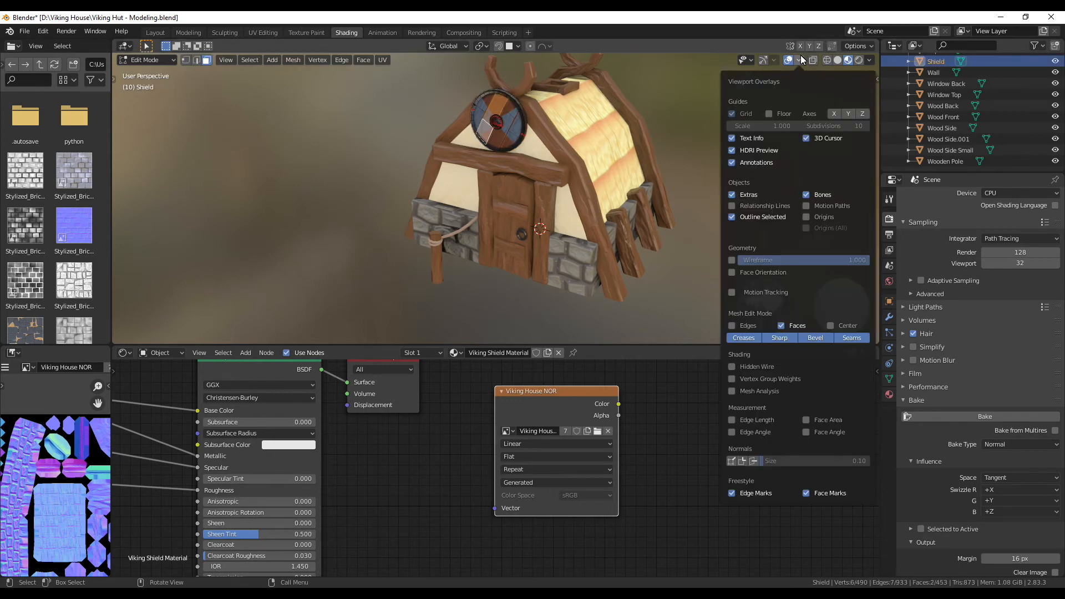
click(732, 272)
key(Tab)
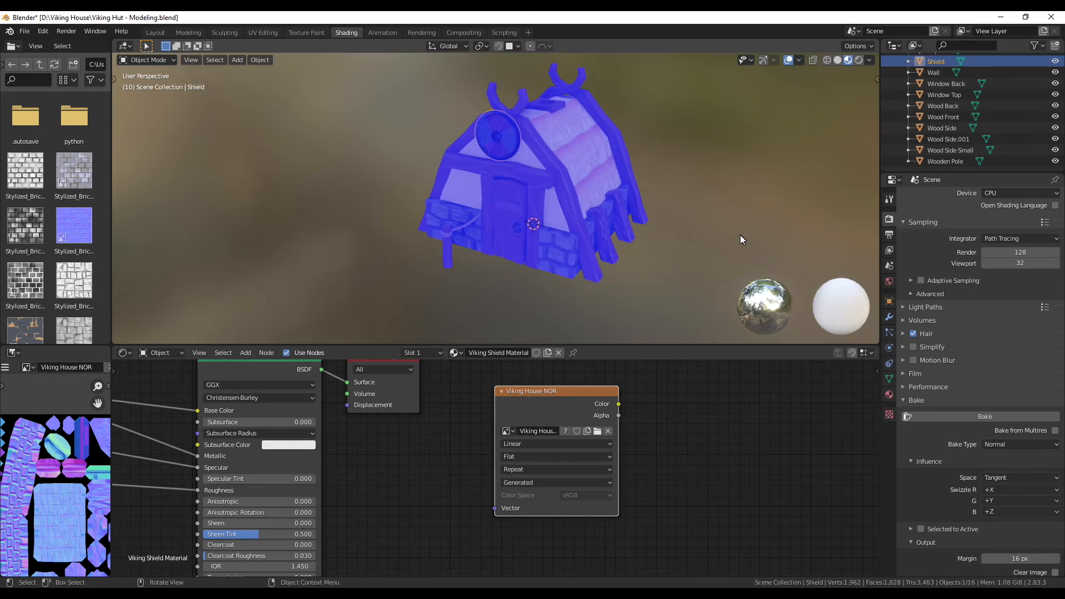
Step: Deselect the shield and turn off the face orientation overlay to show the house's textures
click(700, 243)
click(799, 60)
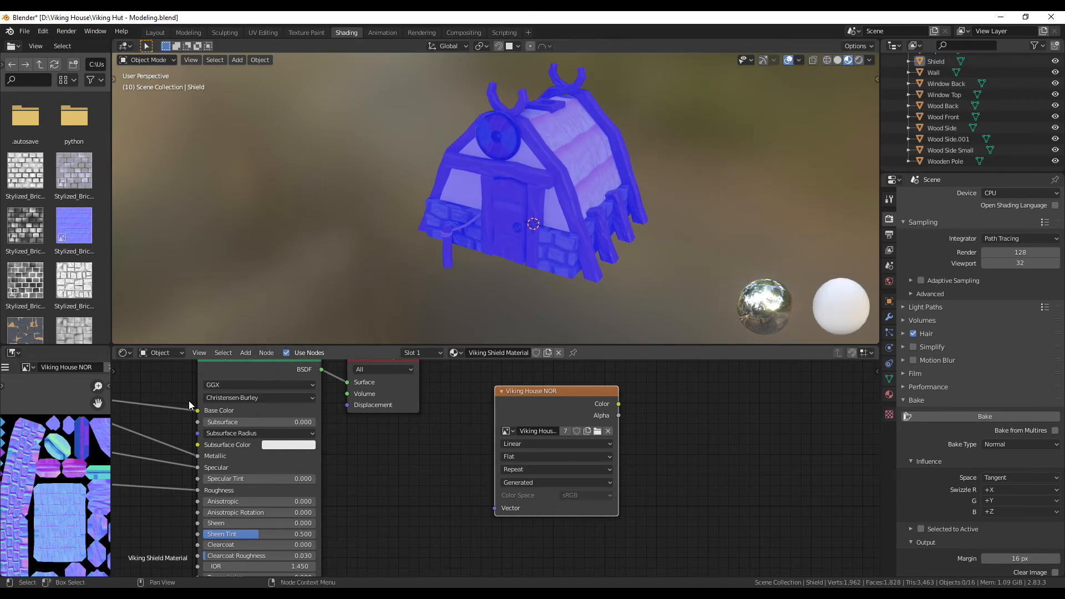
scroll(612, 214, down, 2)
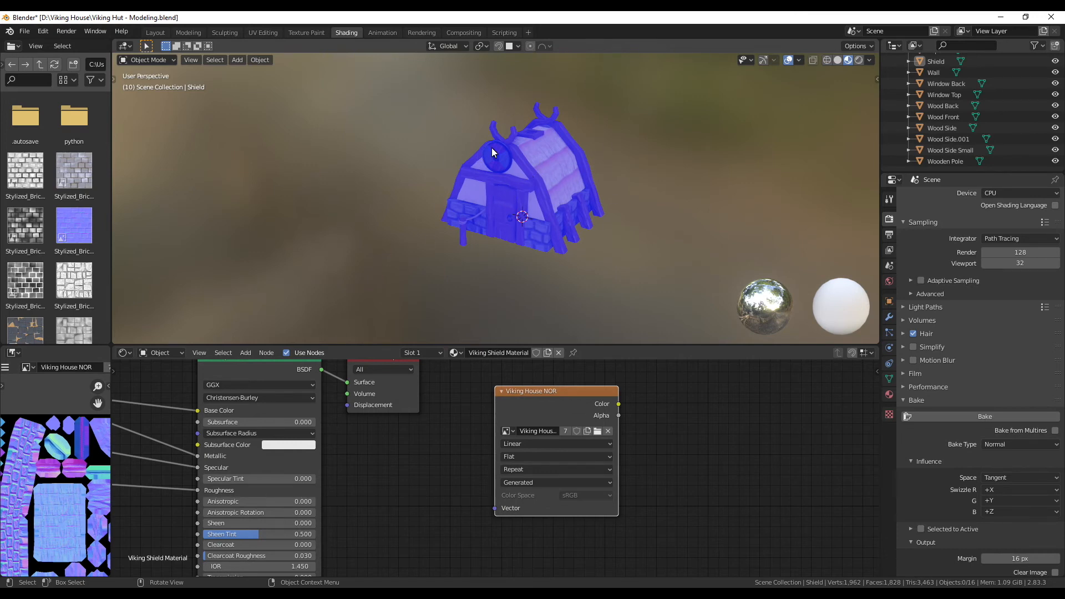
middle_drag(603, 222, 576, 92)
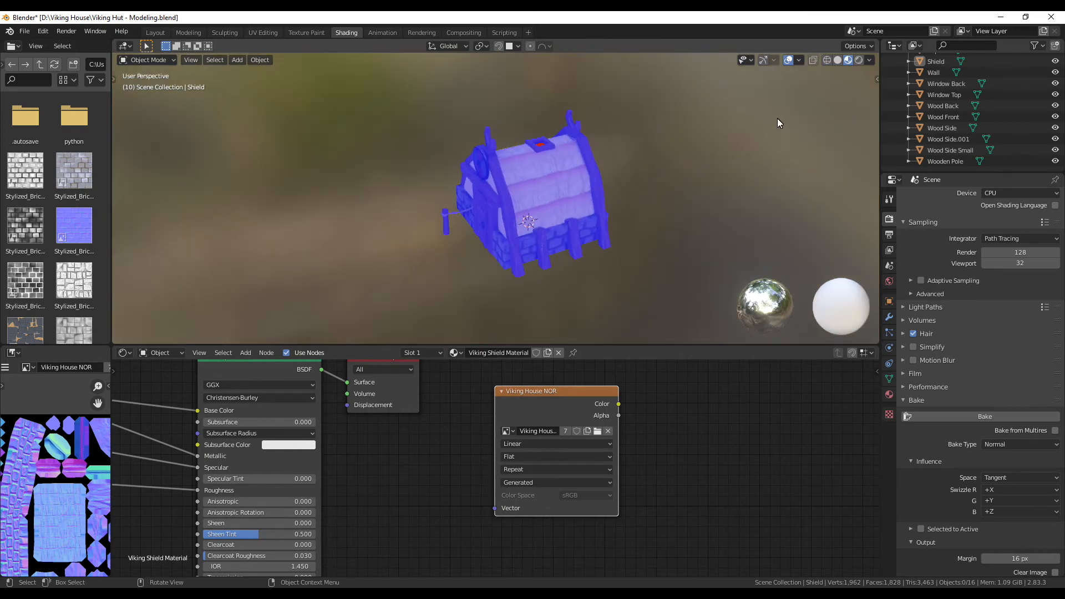
click(798, 62)
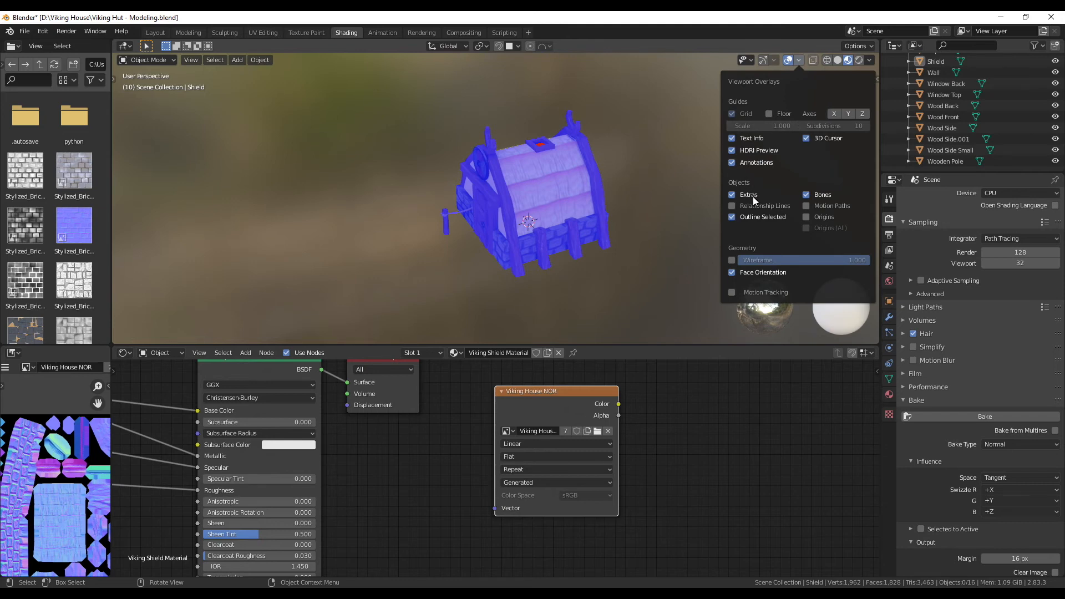
click(731, 272)
middle_drag(627, 268, 631, 243)
scroll(660, 232, up, 4)
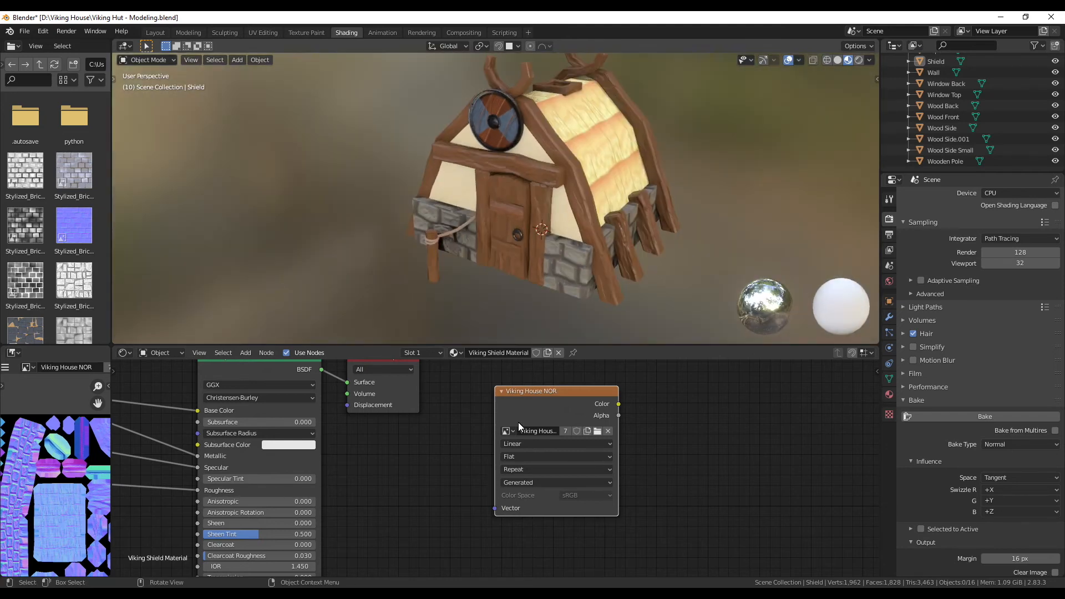
Step: Select the door of the house and unlink WoodMaterial from its material slot
scroll(488, 519, down, 1)
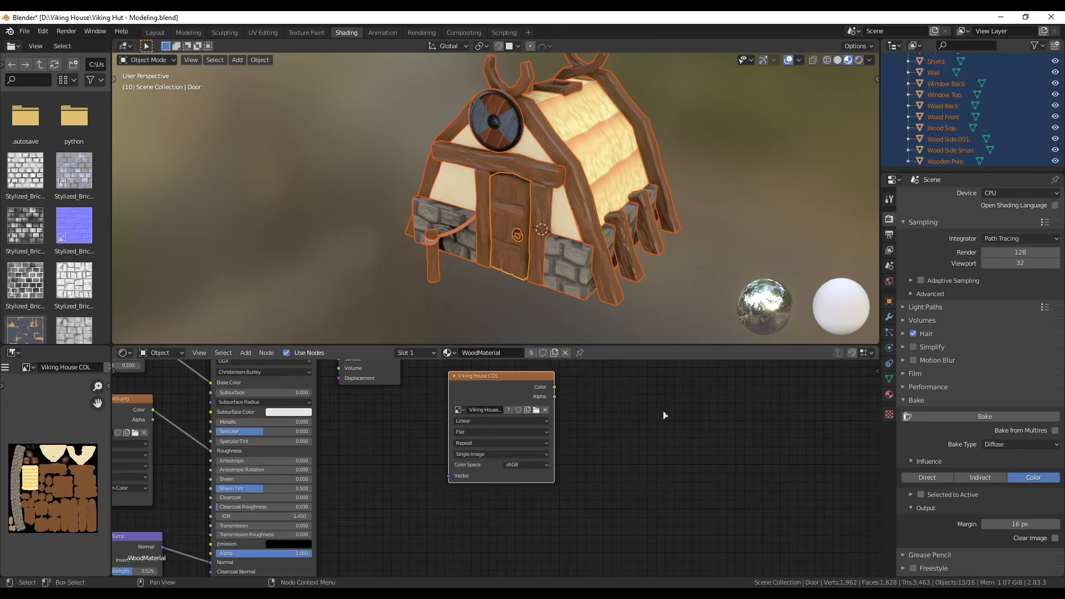
click(727, 228)
middle_drag(665, 264, 637, 332)
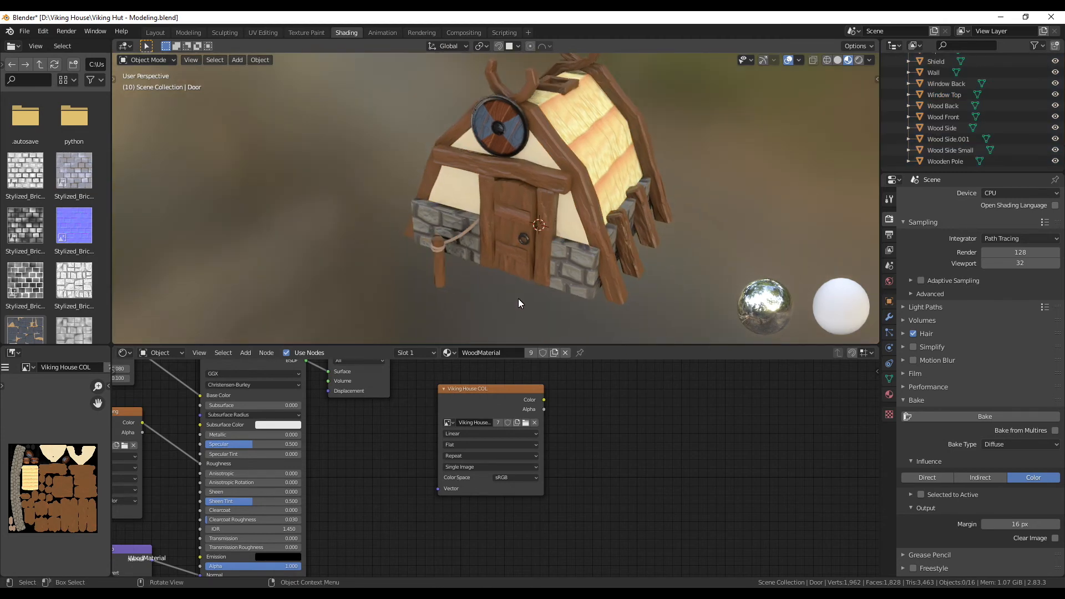
middle_drag(524, 255, 492, 297)
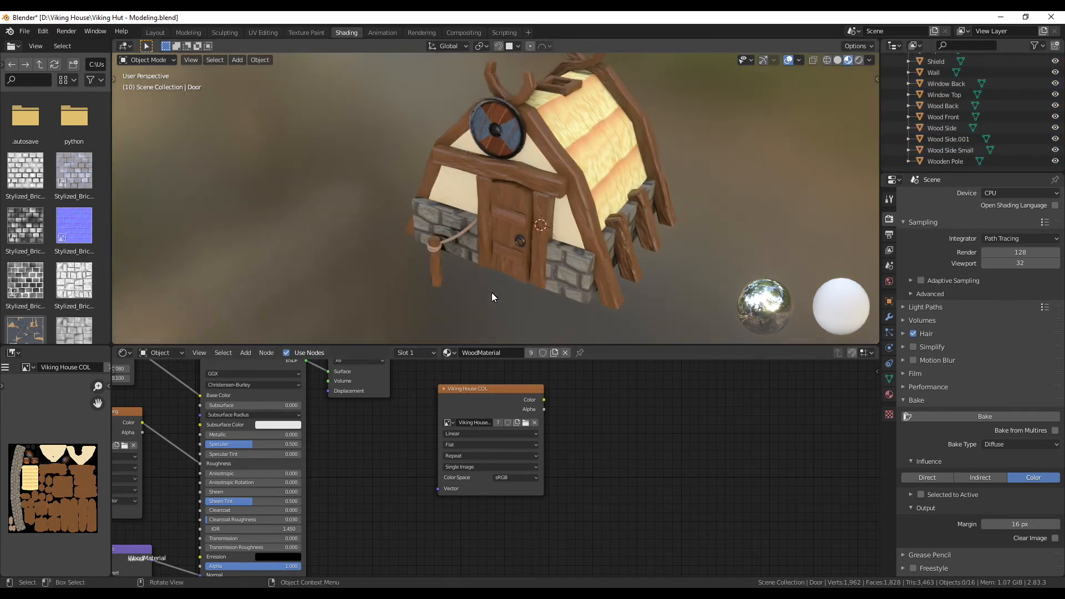
click(497, 211)
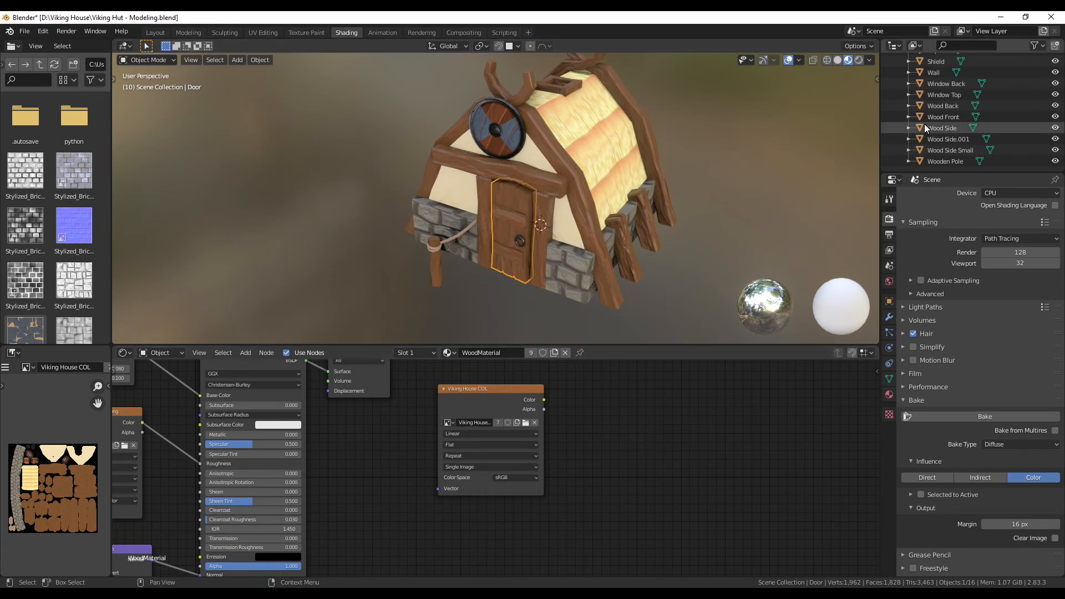
scroll(943, 117, up, 5)
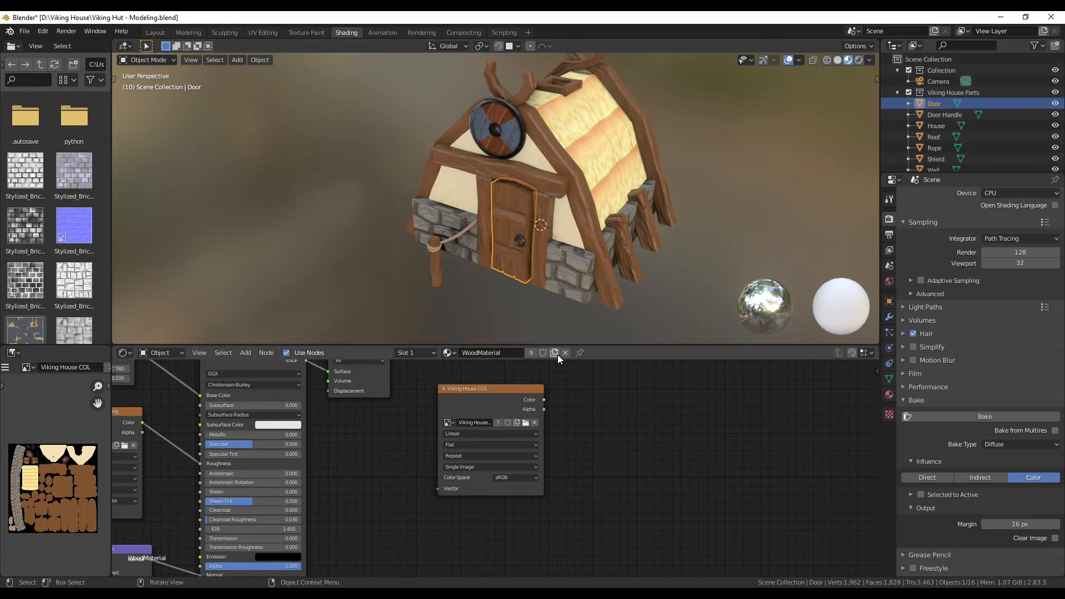
click(889, 394)
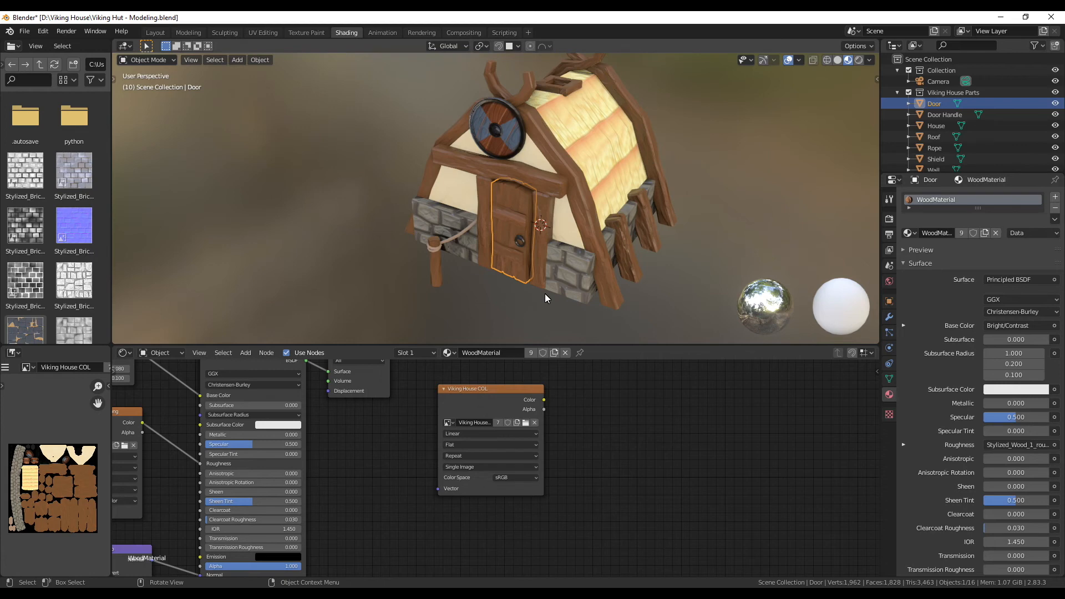
click(565, 353)
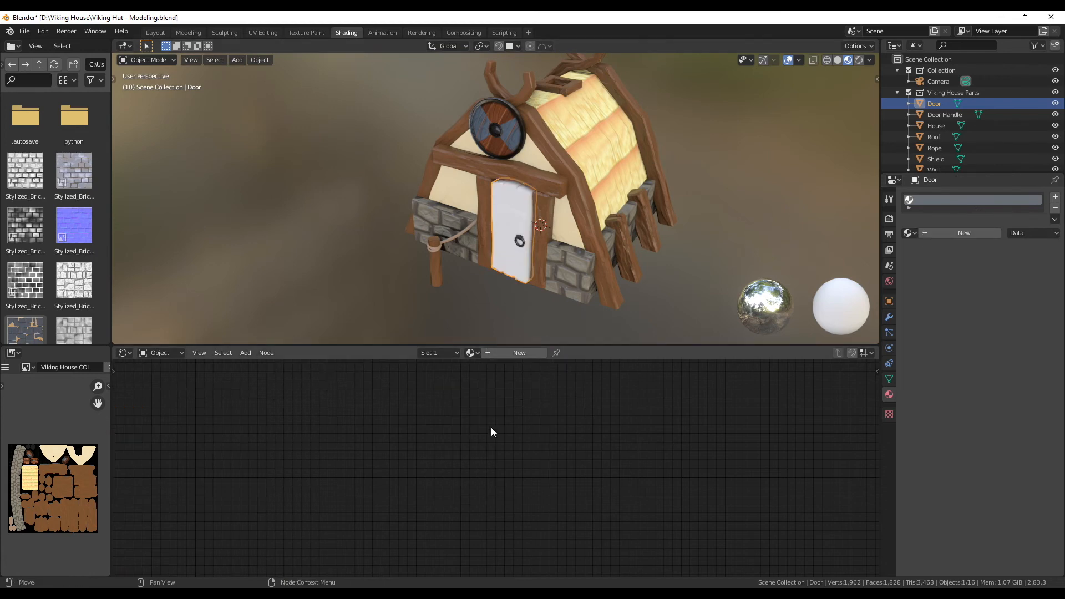
Step: Create a new material for the door and name it Final Material
click(519, 353)
click(488, 353)
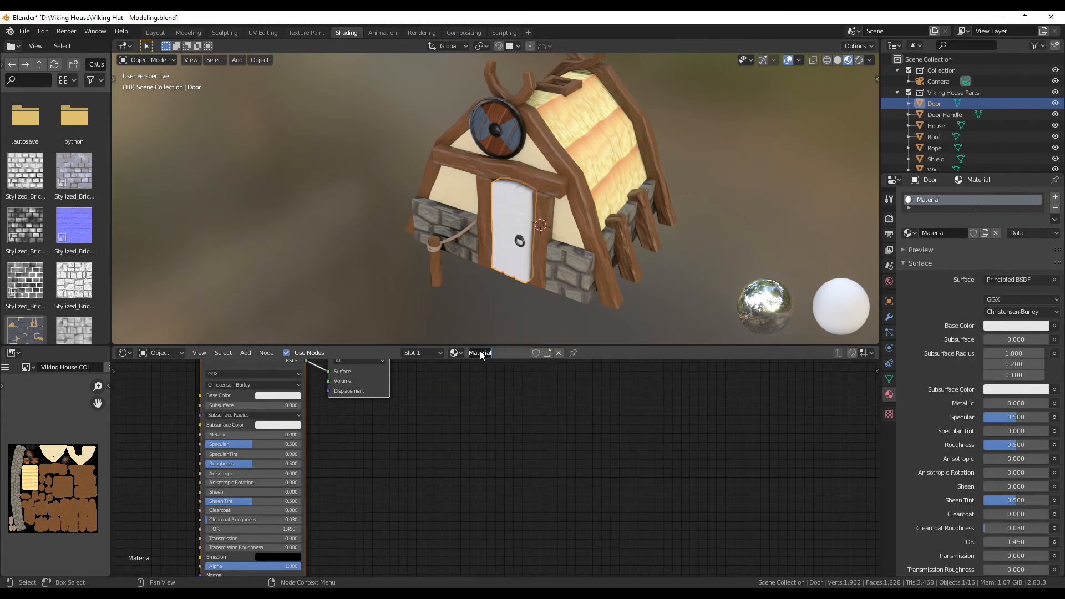
text(Final)
key(Return)
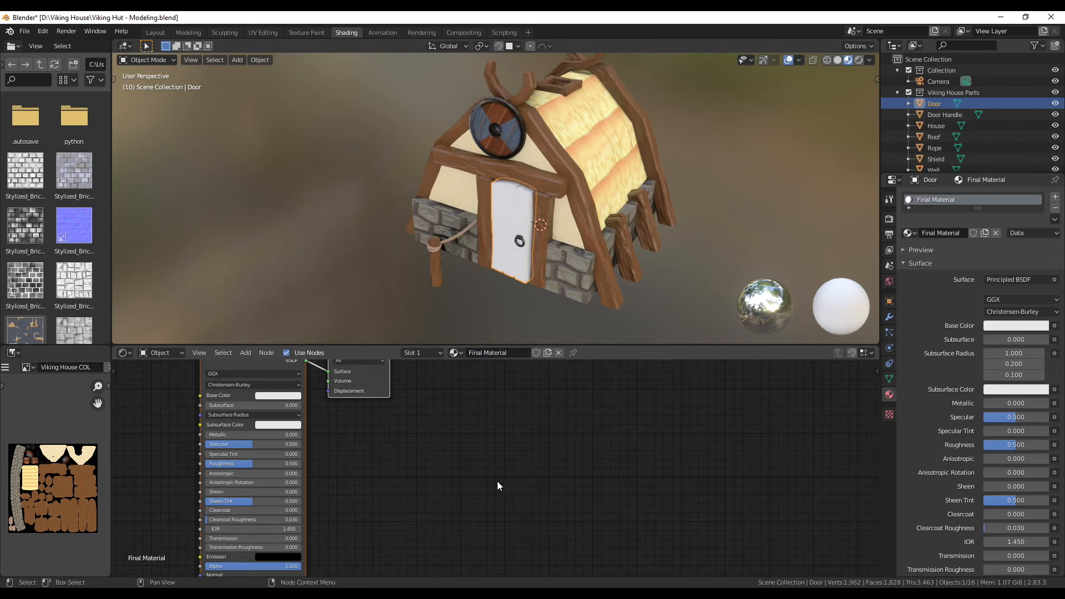
Step: Add an Image Texture node beside the Principled BSDF in Final Material
key(Home)
middle_drag(498, 492, 578, 525)
middle_drag(337, 492, 411, 483)
middle_drag(337, 475, 457, 471)
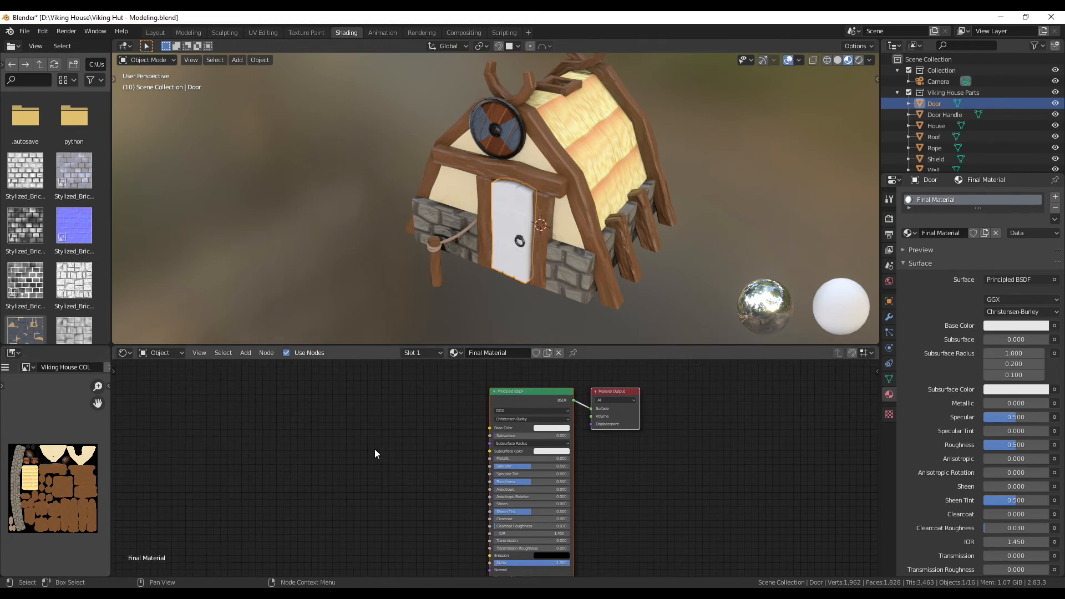
key(shift+a)
mouse_move(343, 441)
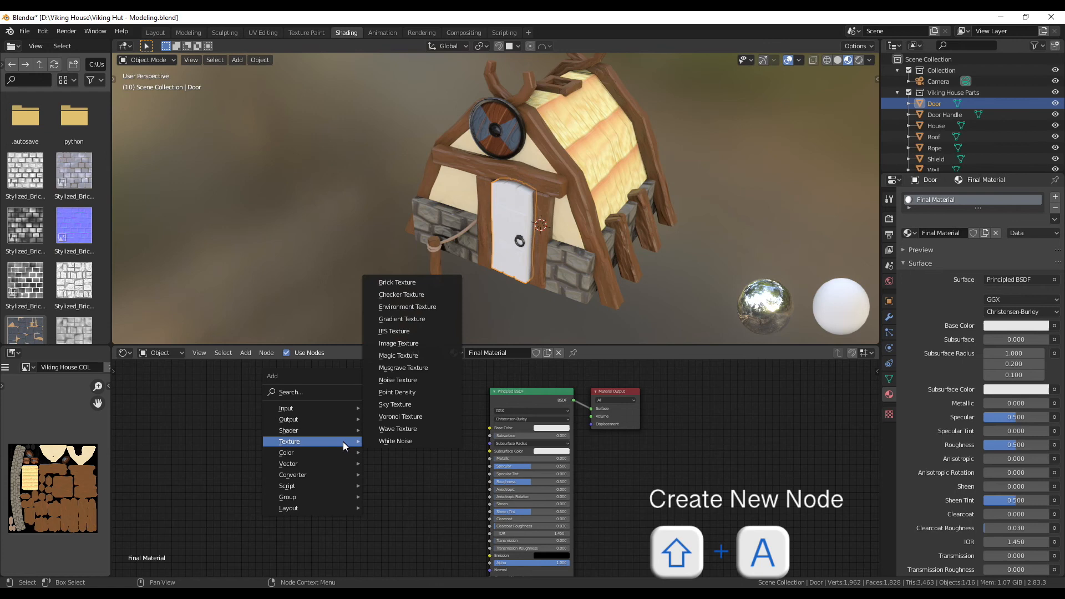
click(398, 344)
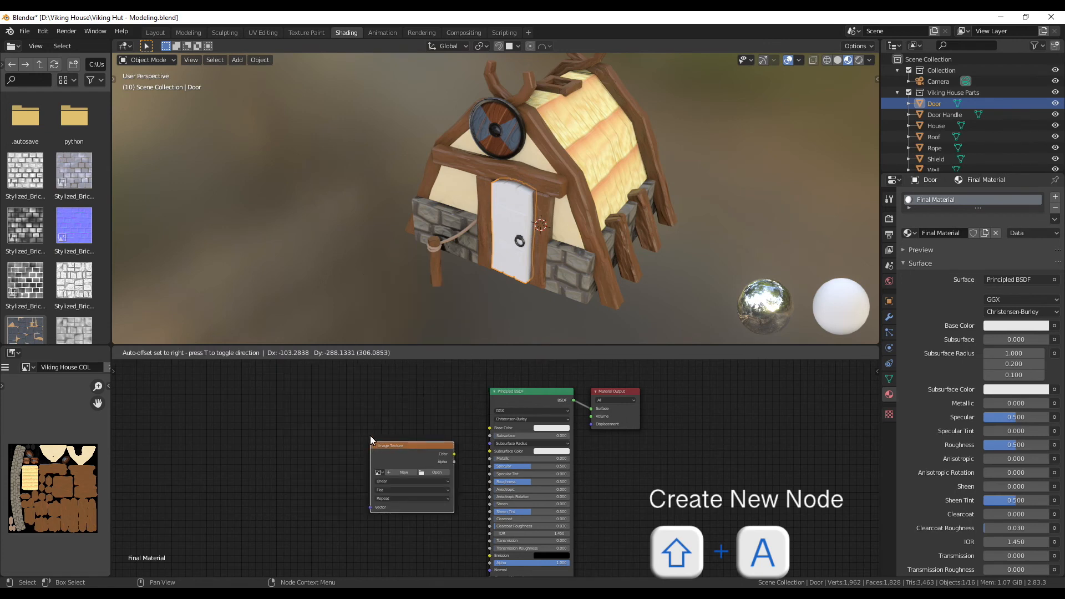
click(368, 431)
key(n)
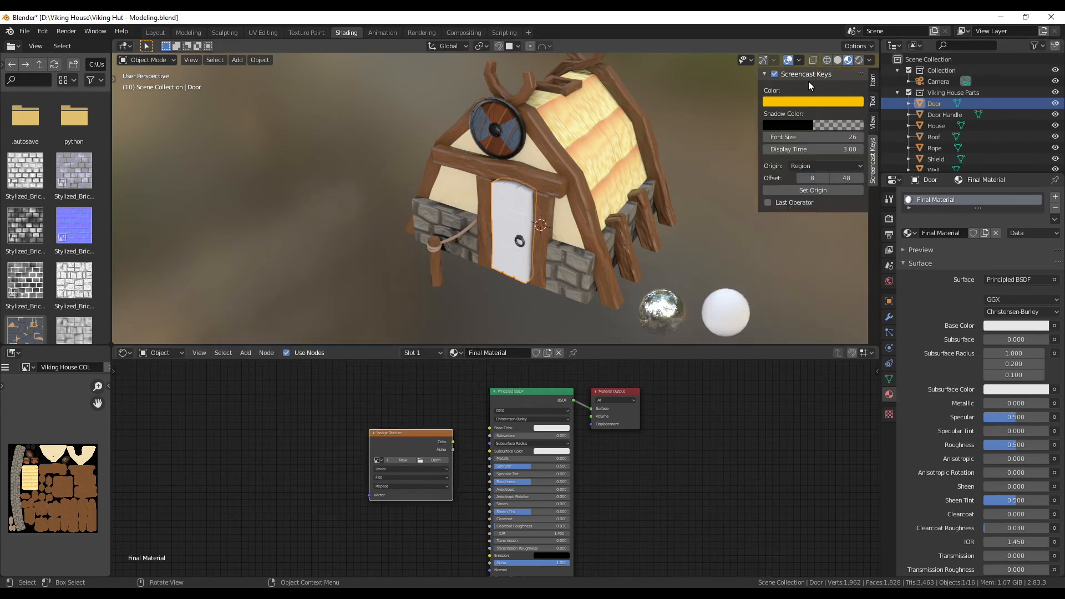
key(n)
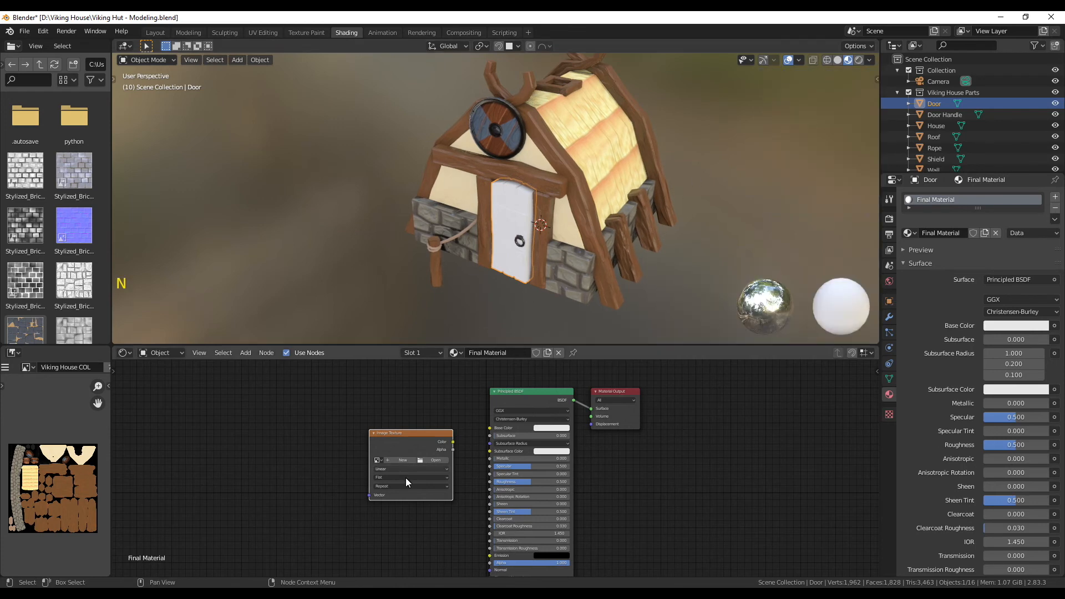
Step: Connect the Image Texture's Color output to the Principled BSDF's Base Color and space the nodes apart
scroll(433, 482, up, 6)
click(448, 454)
drag(404, 414, 485, 403)
drag(361, 401, 349, 395)
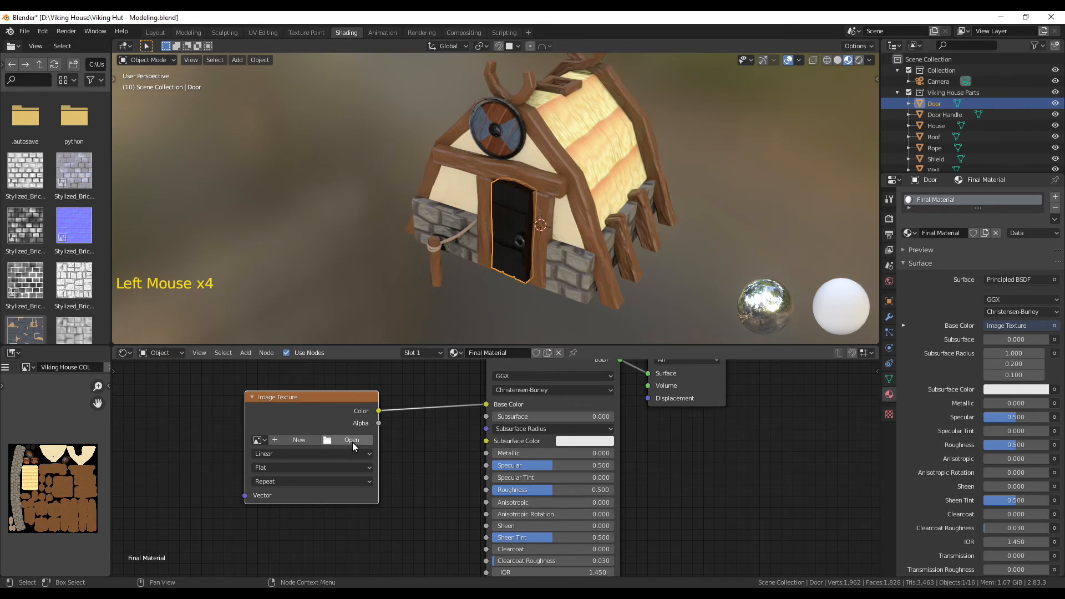
Step: Assign the Viking House COL image to the Base Color texture node and collapse the node
click(259, 439)
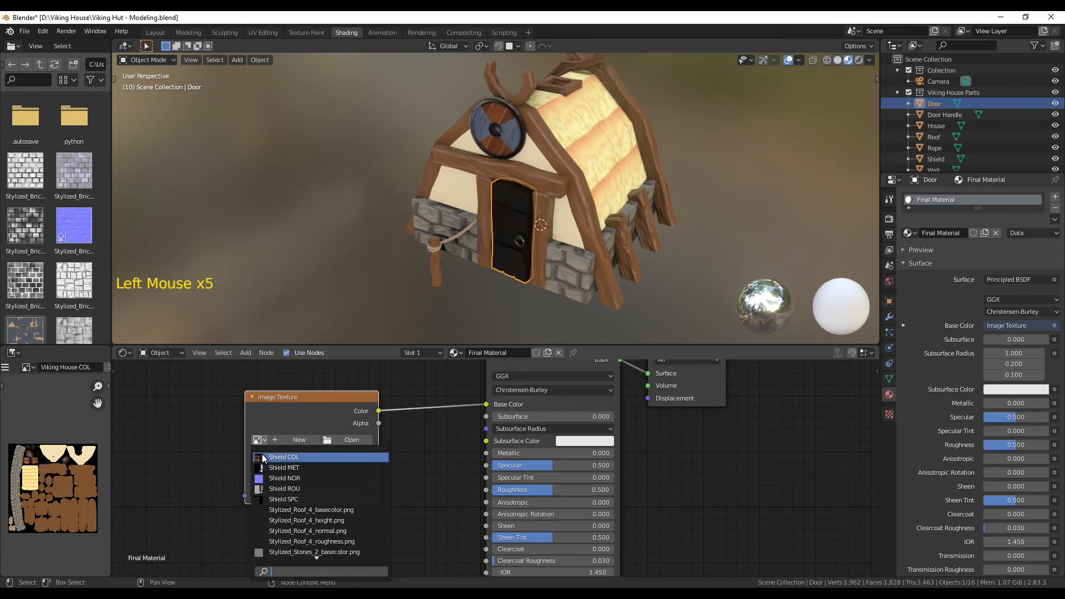
scroll(277, 477, down, 15)
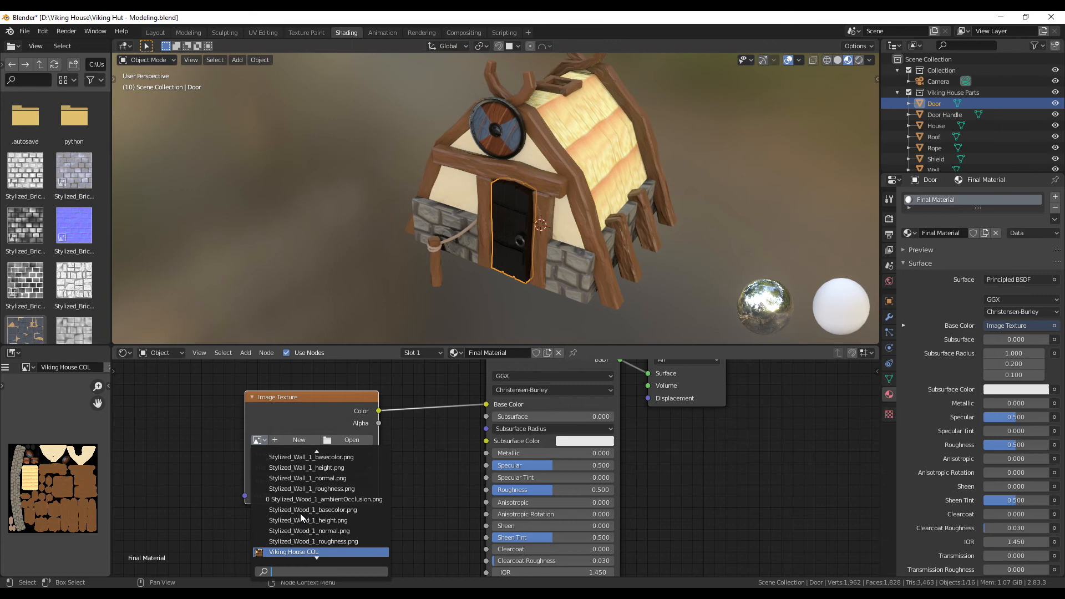
scroll(301, 521, down, 3)
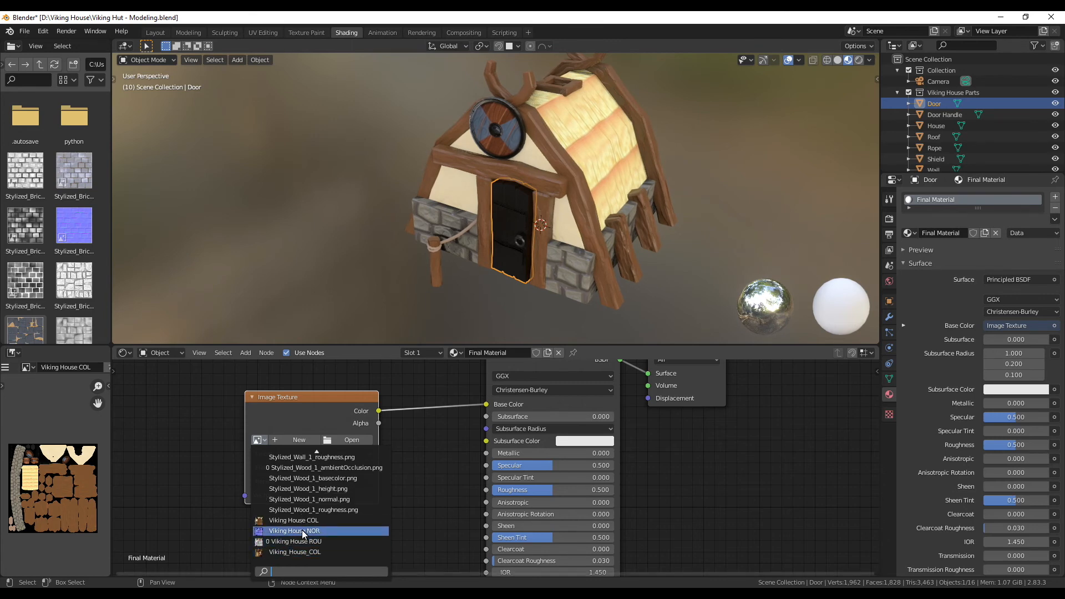
click(271, 521)
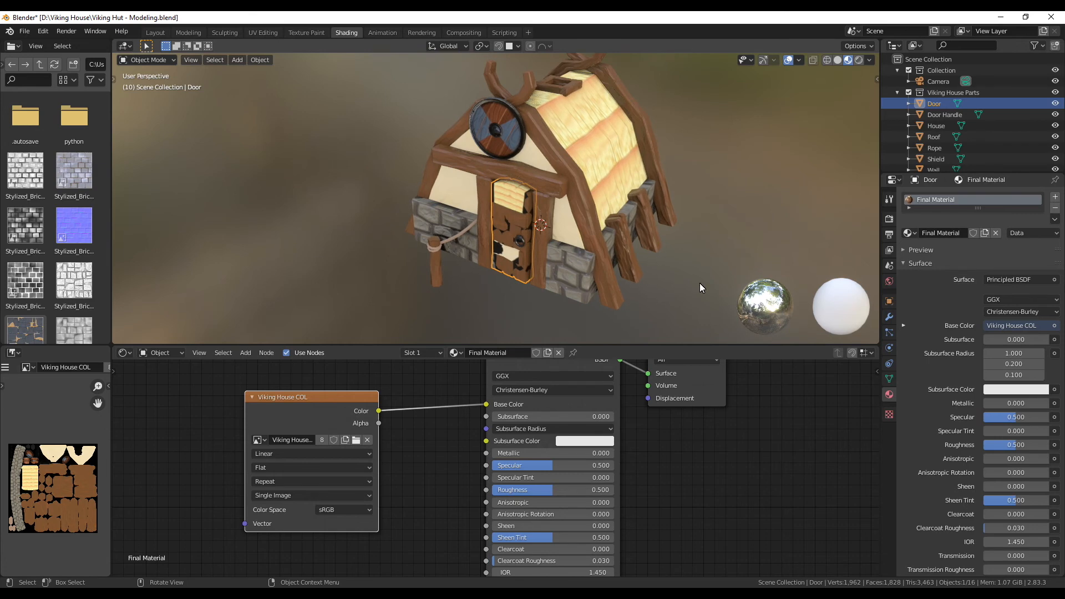
click(252, 396)
drag(286, 399, 244, 392)
Step: Add a second Image Texture node below the color texture and assign the Viking House ROU image to it
middle_drag(345, 497, 302, 468)
click(278, 475)
key(shift+a)
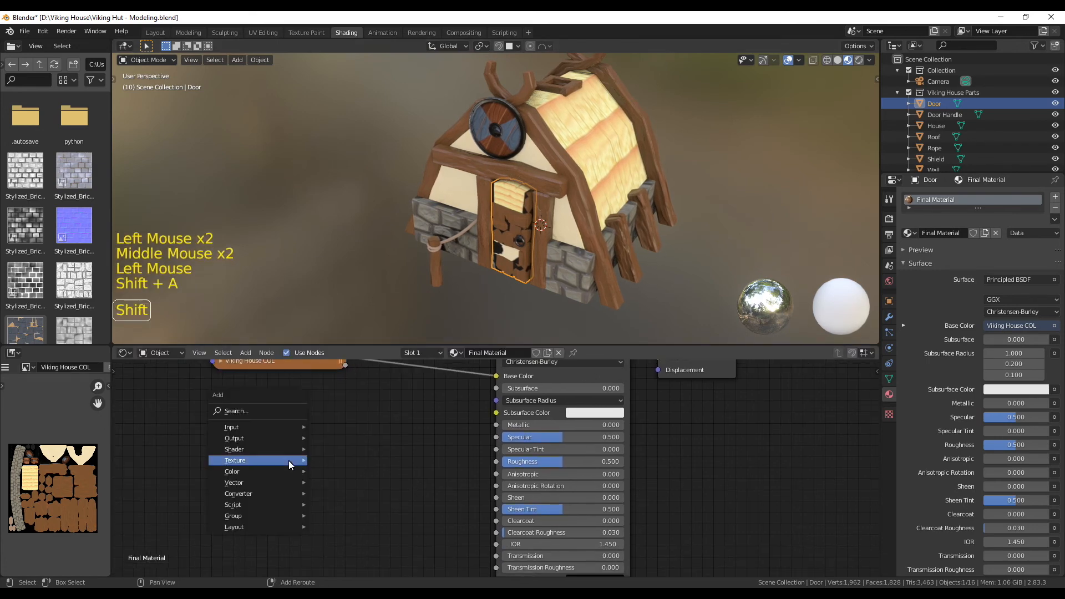
mouse_move(289, 461)
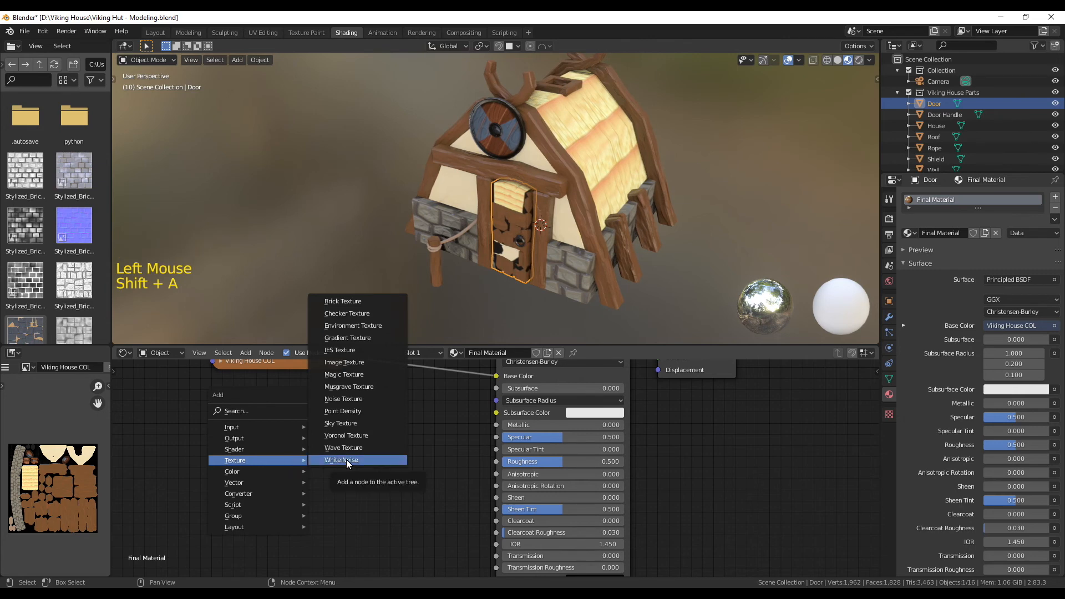
click(345, 362)
click(290, 428)
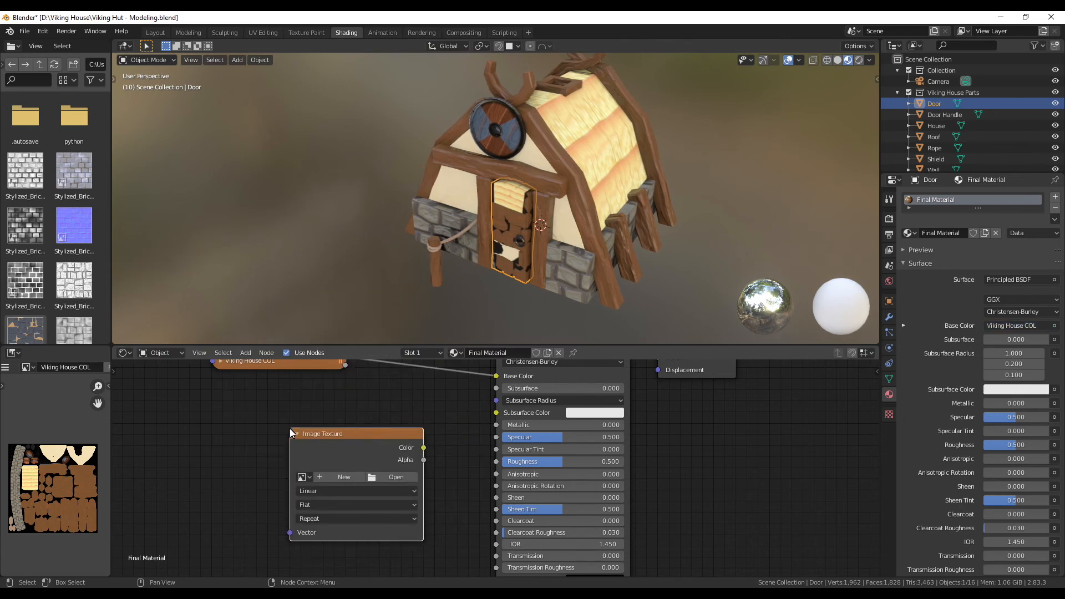
click(304, 478)
key(Return)
click(304, 477)
scroll(353, 449, down, 10)
click(370, 449)
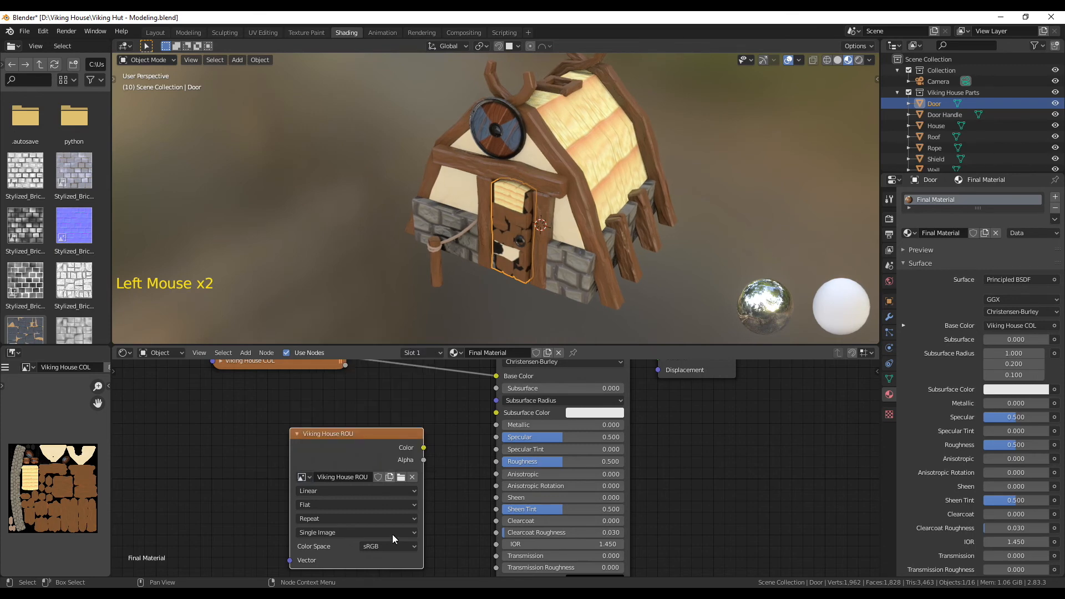
Step: Feed the Viking House ROU texture, set to Non-Color, into the Principled BSDF's Roughness and collapse its node
click(377, 547)
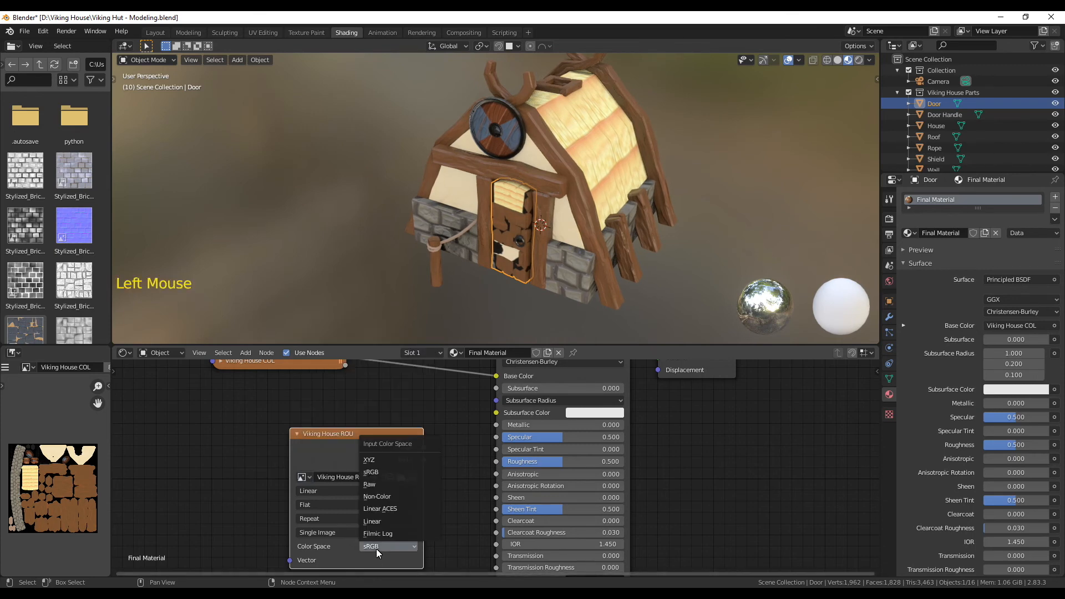
click(377, 496)
drag(334, 433, 317, 425)
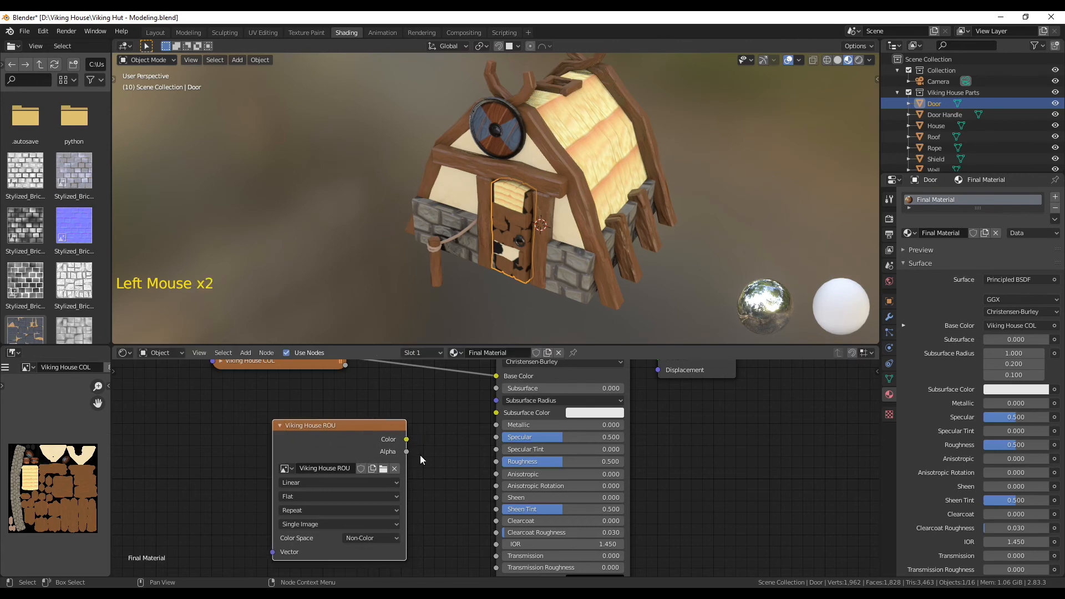
drag(406, 439, 497, 462)
click(279, 424)
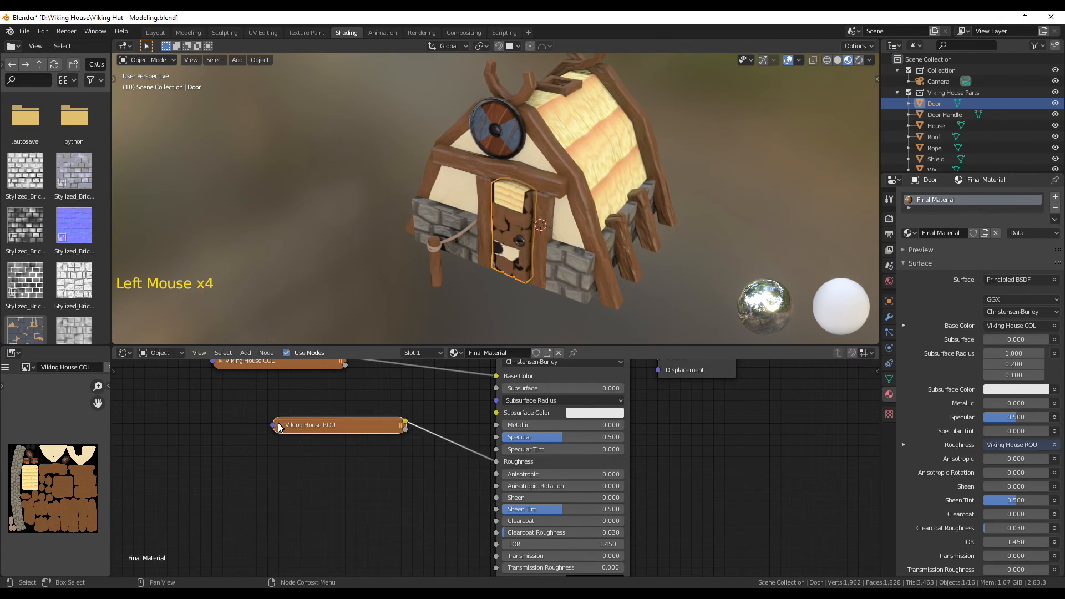
drag(321, 426, 274, 438)
Step: Add a Normal Map node and connect its Normal output to the Principled BSDF's Normal input
middle_drag(455, 555, 437, 448)
scroll(387, 497, down, 2)
middle_drag(387, 497, 430, 484)
click(420, 460)
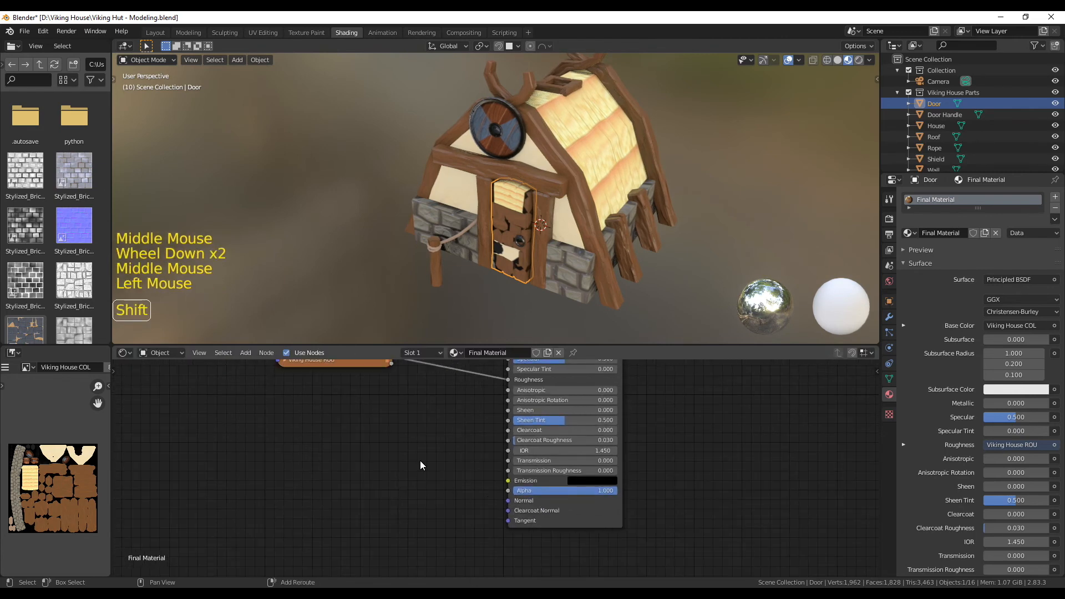
key(shift+a)
mouse_move(376, 482)
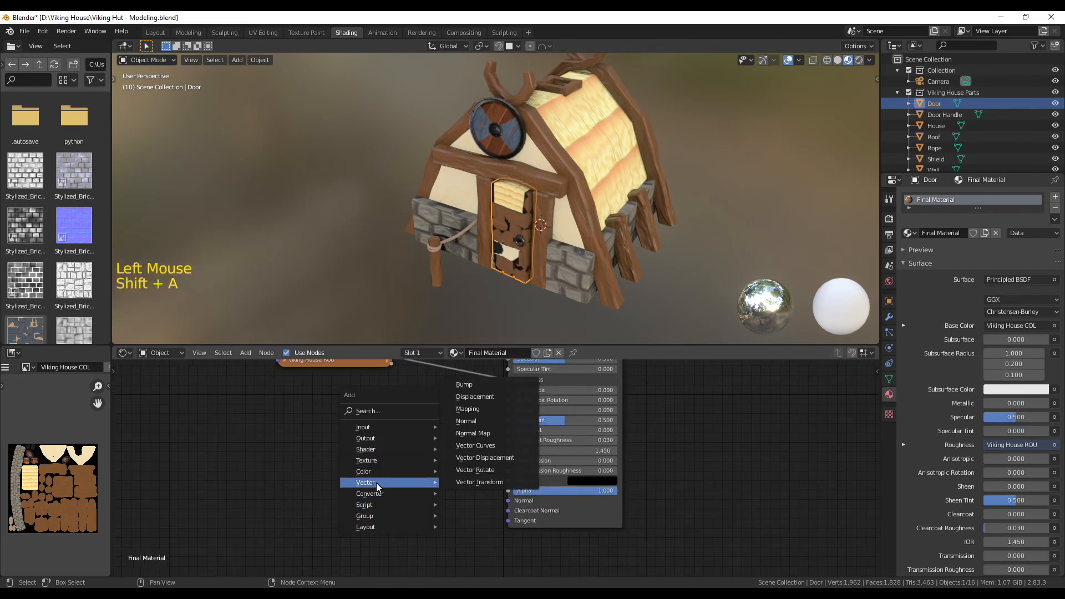
click(478, 434)
click(394, 486)
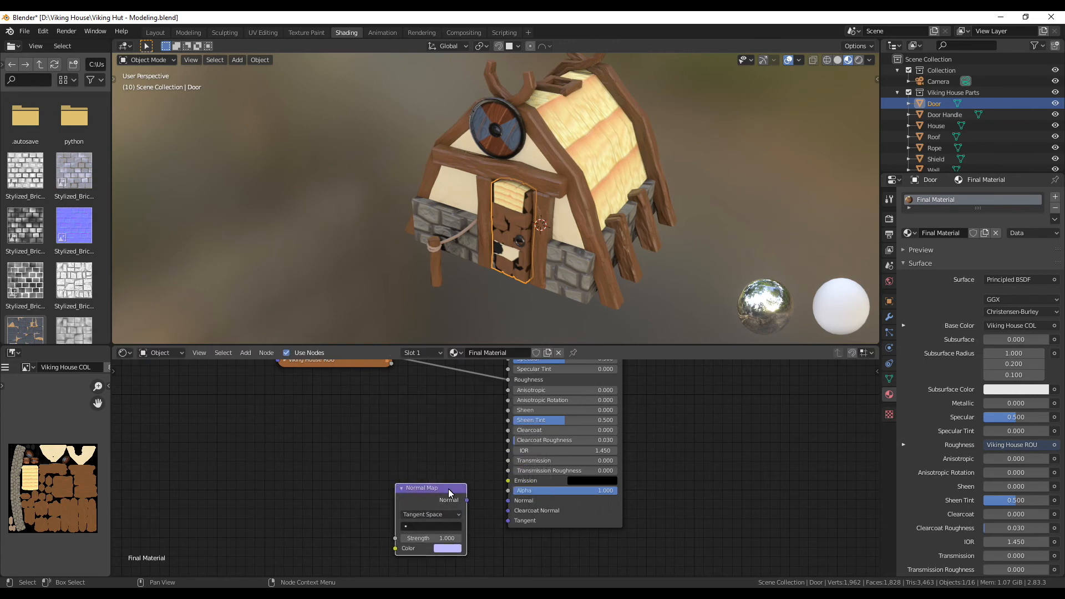
drag(467, 500, 508, 500)
middle_drag(457, 513, 478, 492)
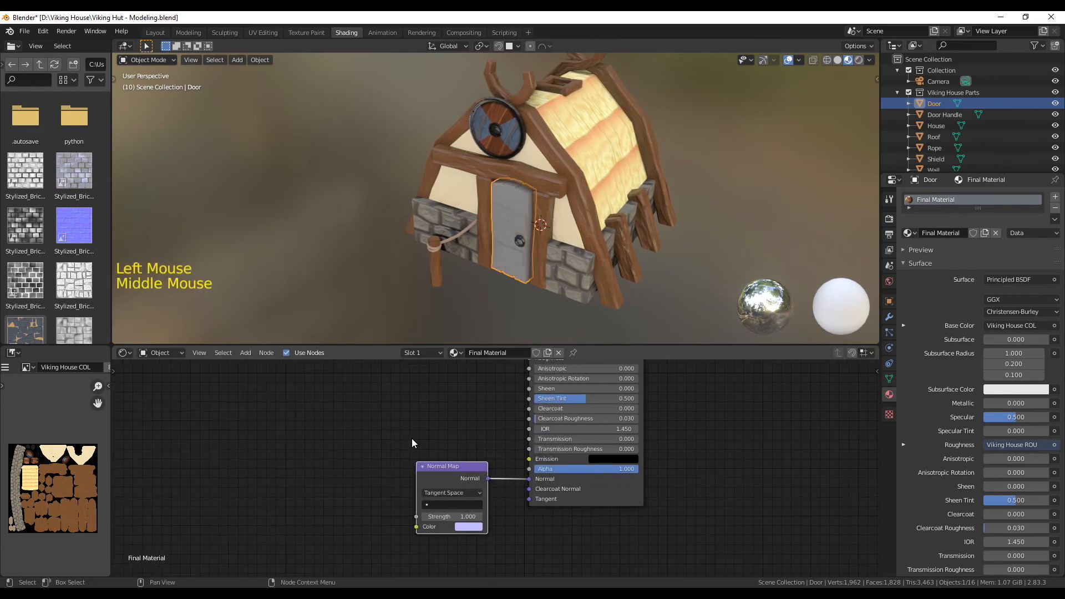
Step: Add an Image Texture node beside the Normal Map node and connect its Color output to the Normal Map's Color input
click(335, 504)
key(shift+a)
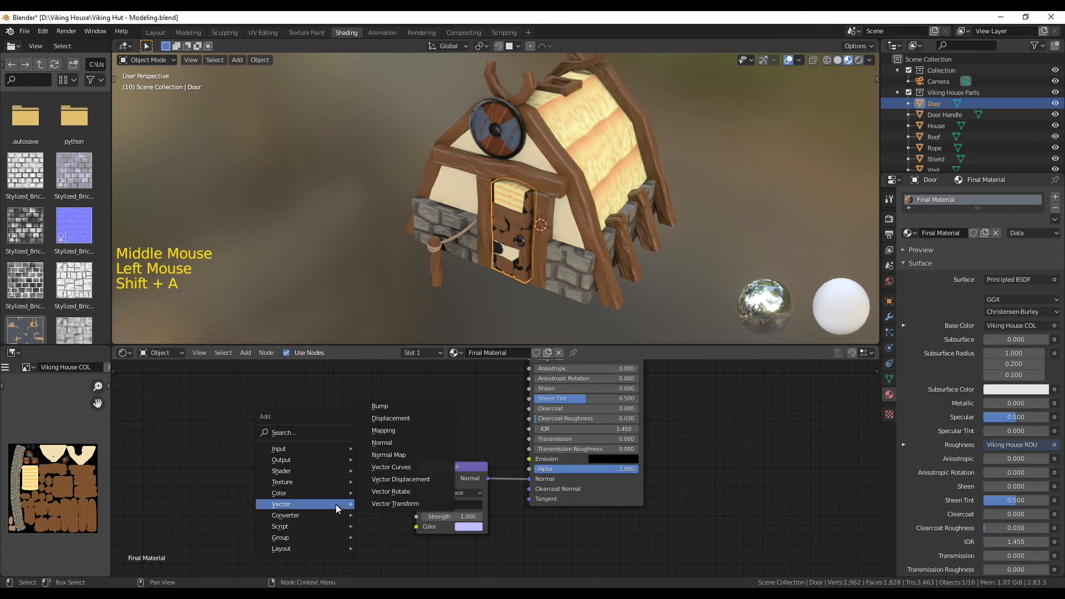
mouse_move(304, 485)
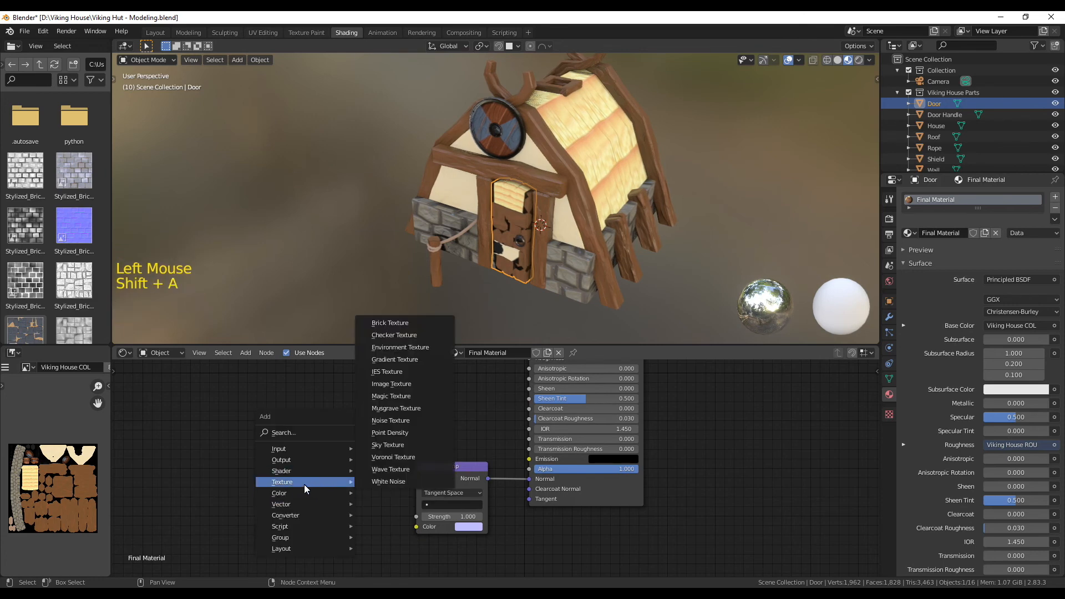
click(391, 384)
click(254, 437)
drag(369, 452, 416, 526)
Step: Assign the Viking House NOR image to the new texture node and set its color space to Non-Color
click(269, 477)
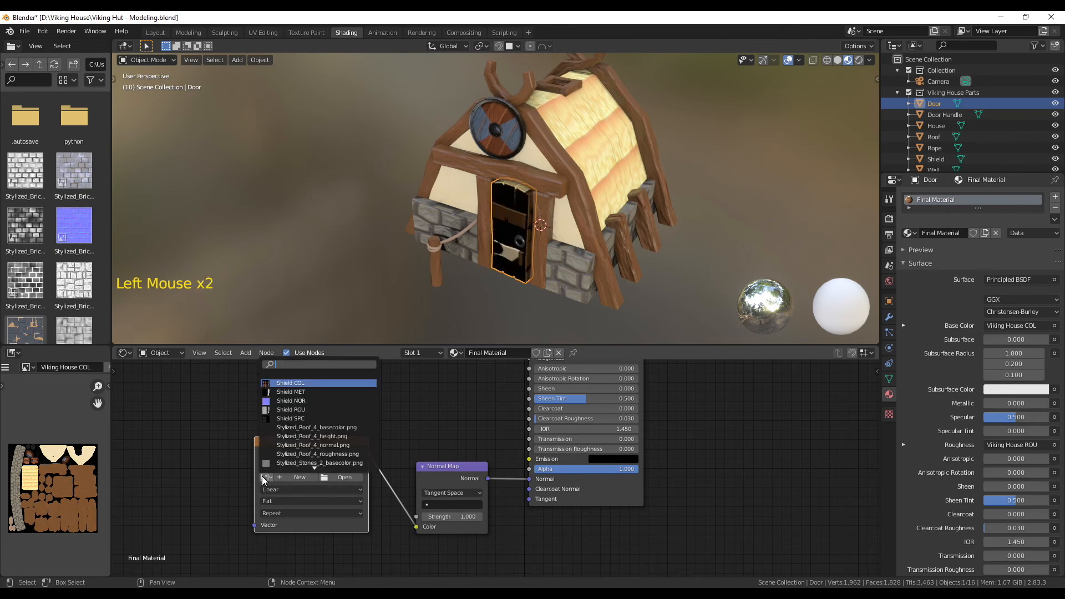
scroll(343, 449, down, 3)
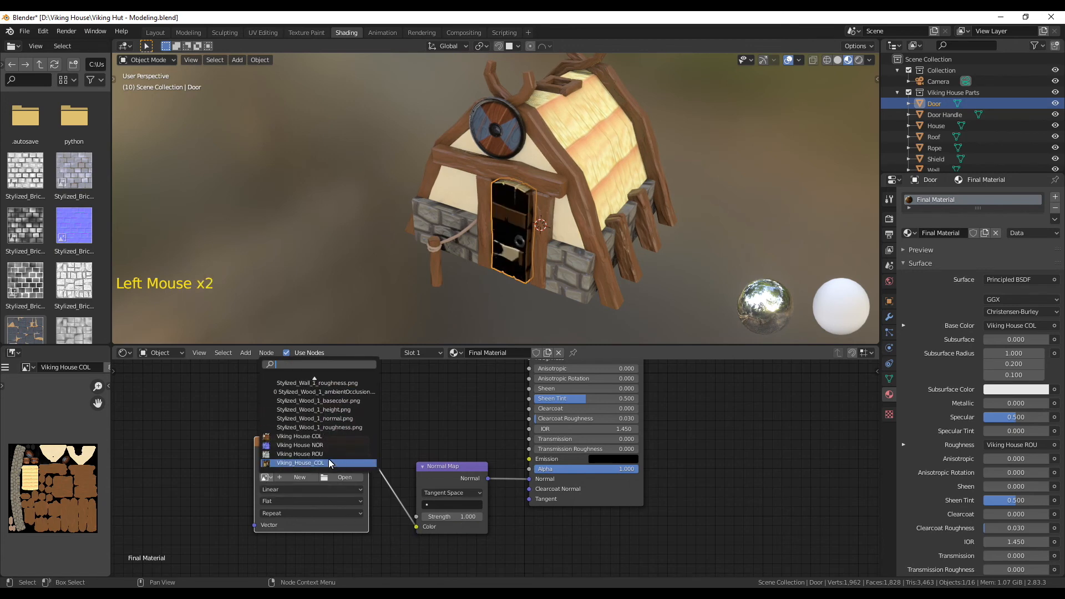
click(324, 445)
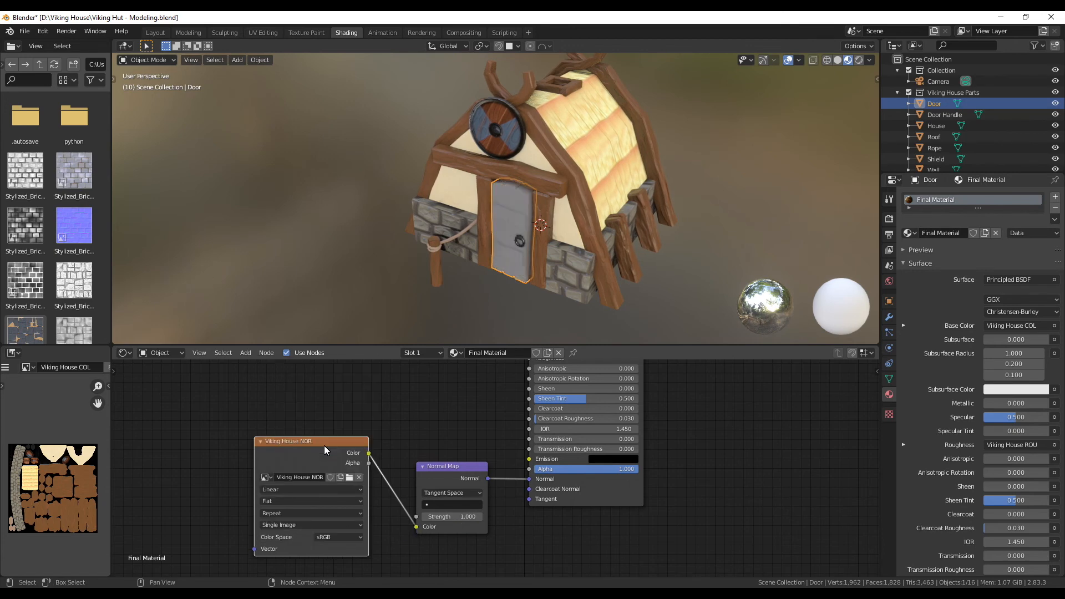
click(327, 538)
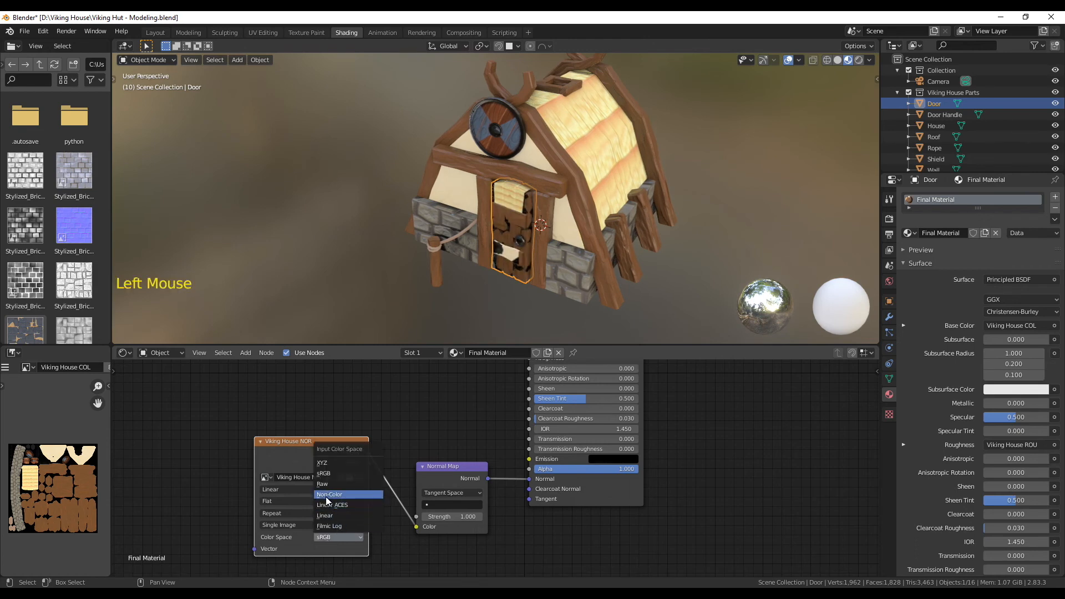
click(331, 496)
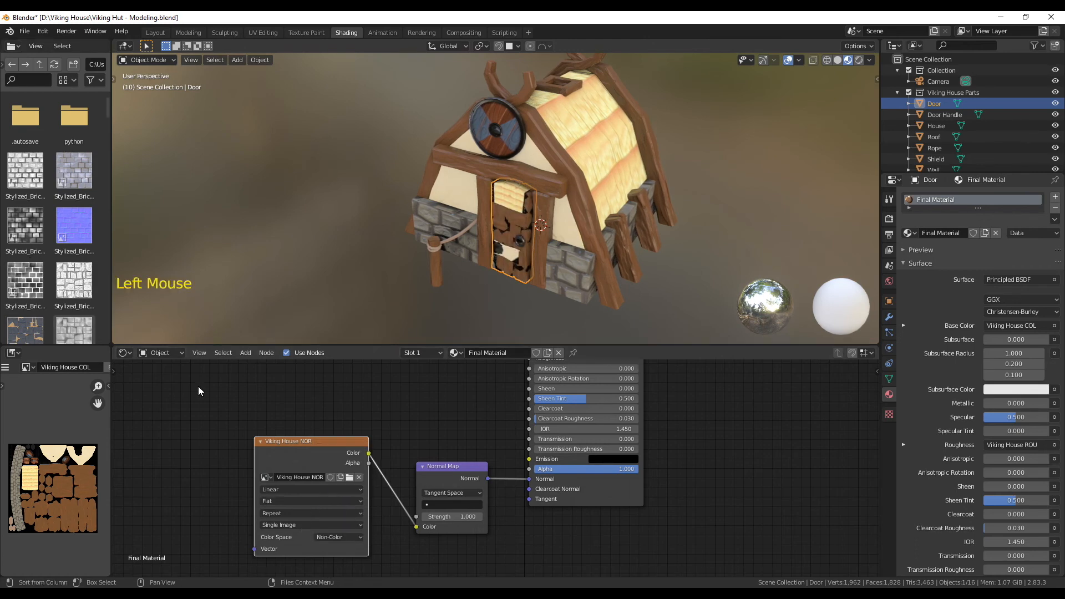
Step: Make UVMap.001 the Door's active UV map for rendering
middle_drag(446, 434, 358, 486)
scroll(430, 466, down, 5)
middle_drag(430, 466, 351, 496)
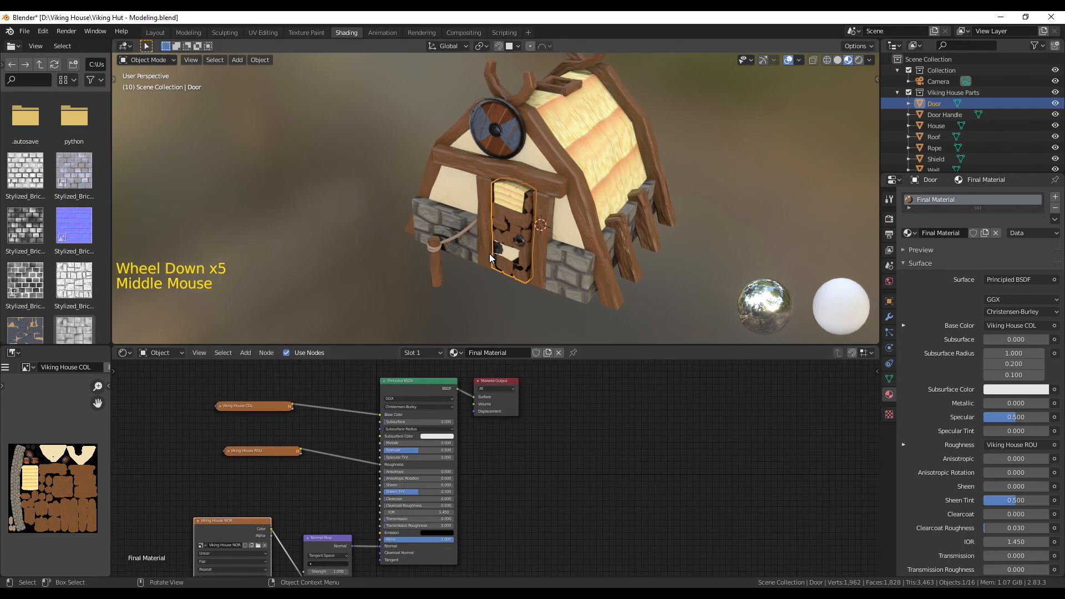
scroll(493, 251, up, 1)
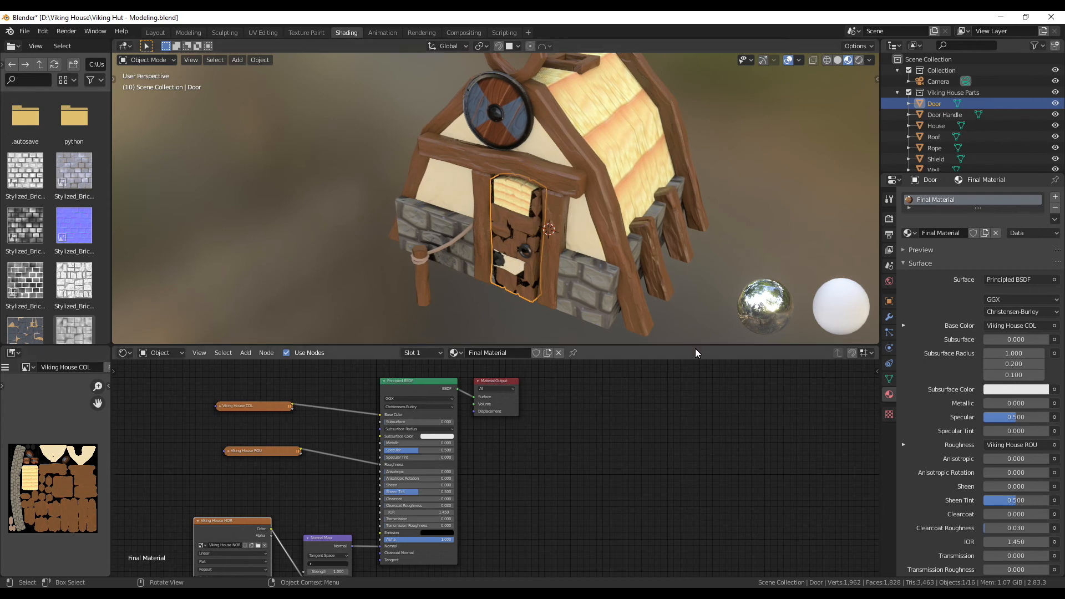
click(889, 378)
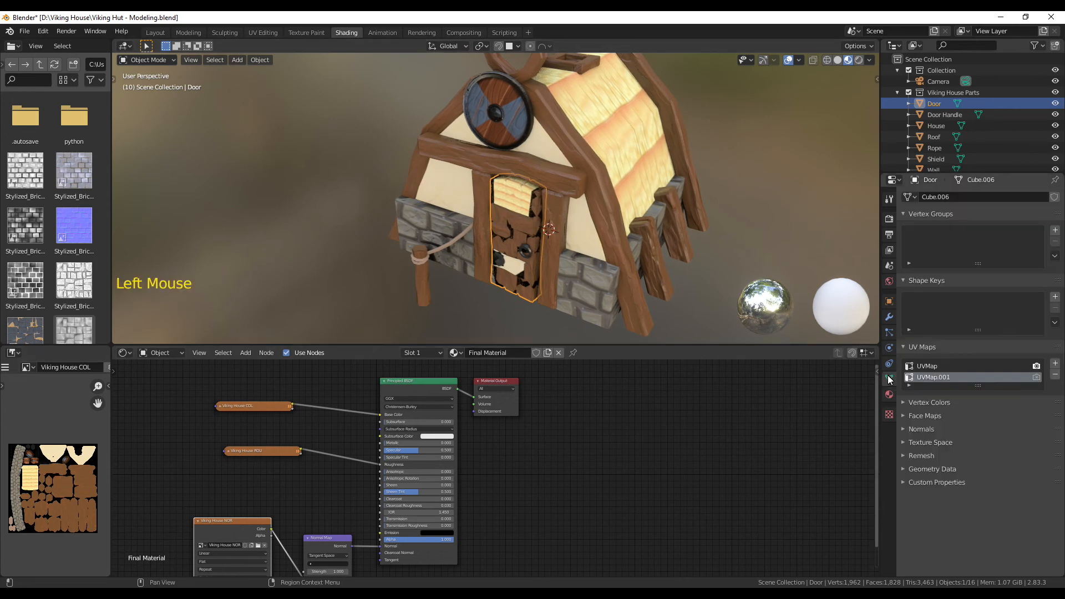
click(1036, 378)
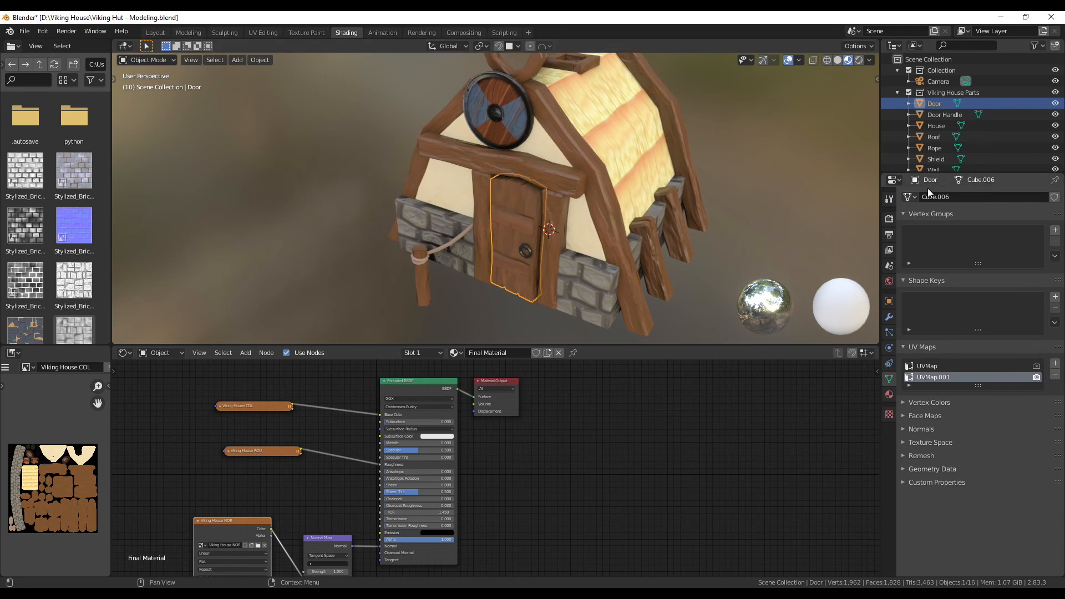
Step: Replace the Door Handle's BlackMaterial with Final Material
click(943, 114)
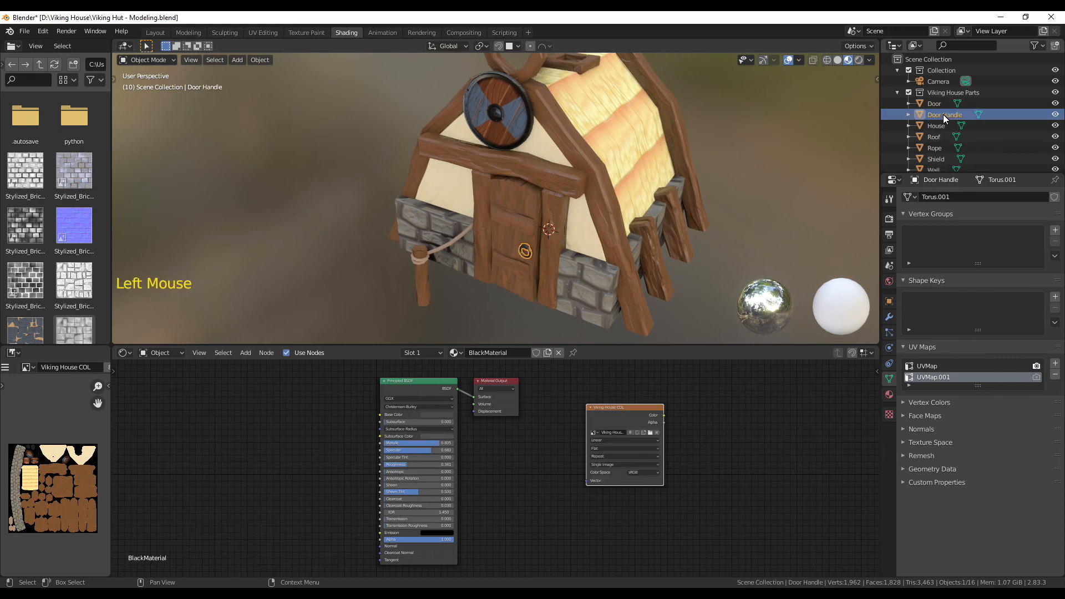
click(457, 353)
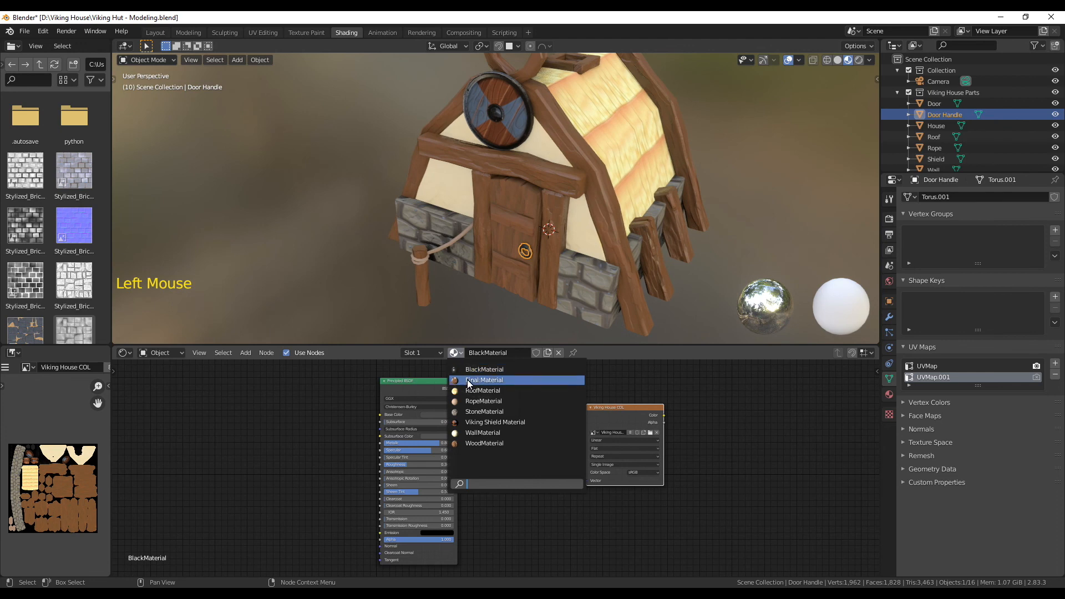
click(506, 381)
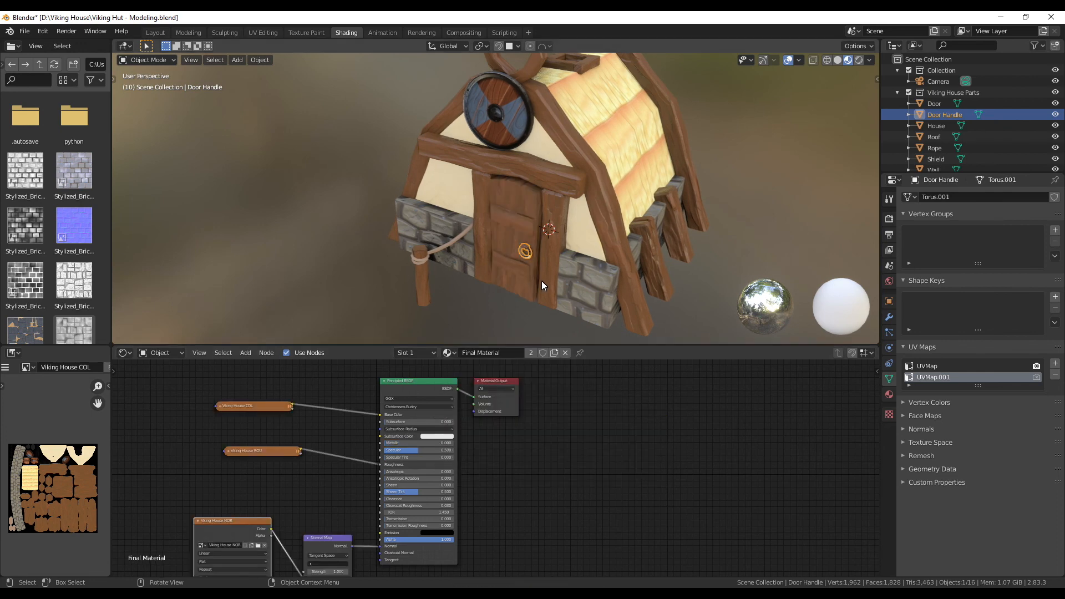
Step: Assign Final Material to the House object and make UVMap.001 its active render UV map
click(943, 126)
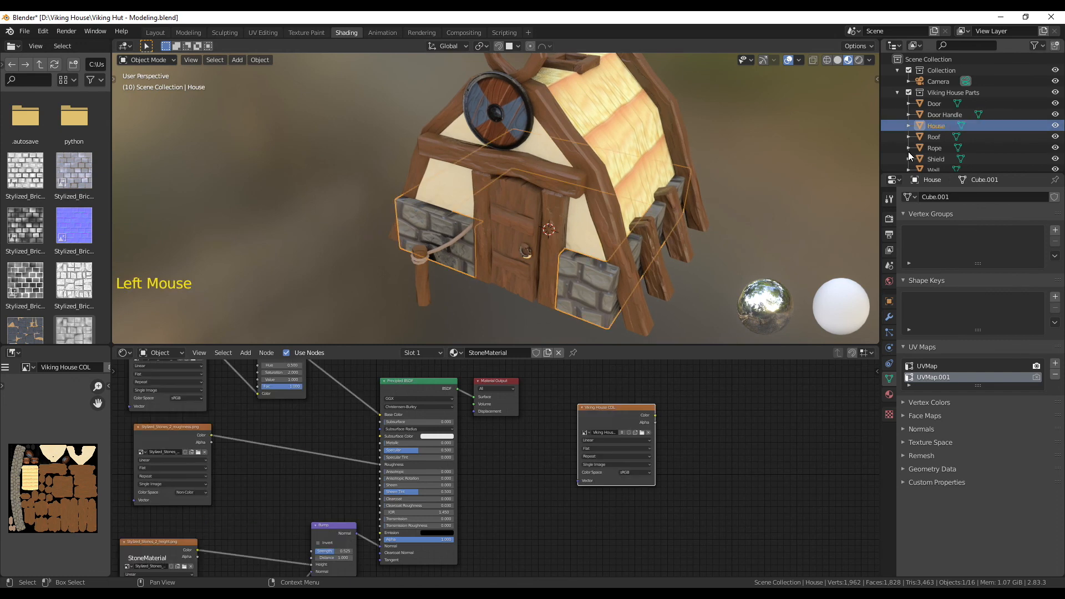
click(457, 354)
click(506, 379)
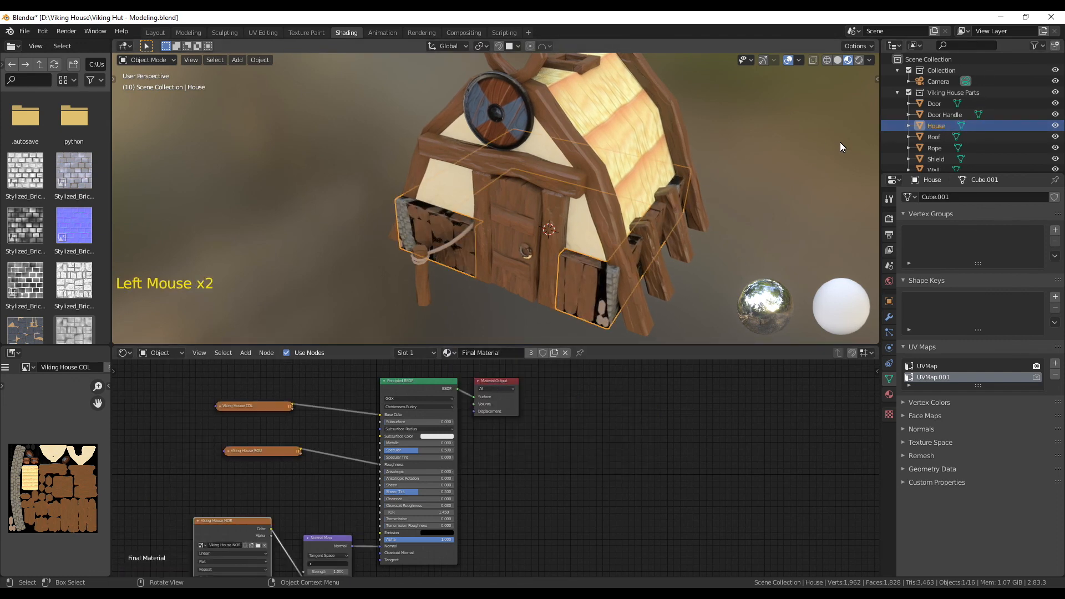
click(1036, 377)
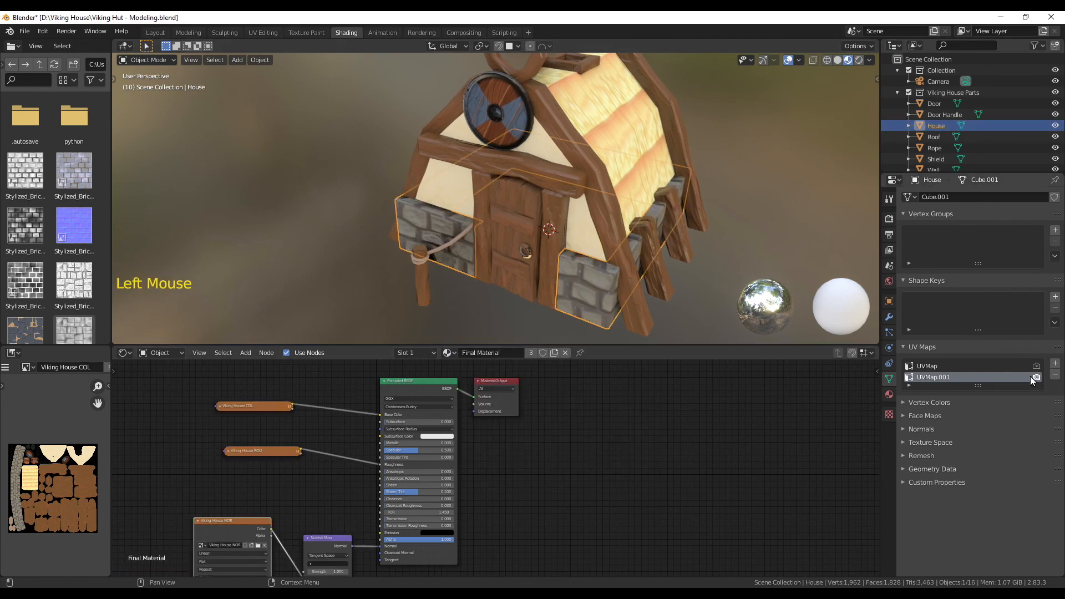
Step: Make UVMap.001 the Door Handle's active render UV map
click(938, 116)
click(941, 115)
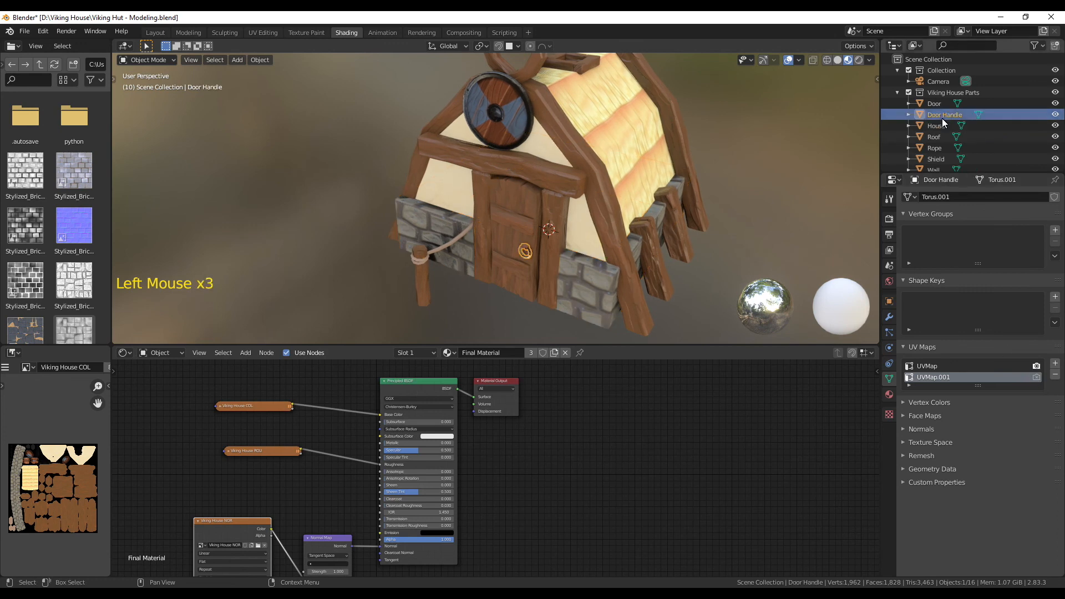
click(1036, 377)
Step: Assign Final Material to the Roof and make UVMap.001 its active render UV map
click(936, 138)
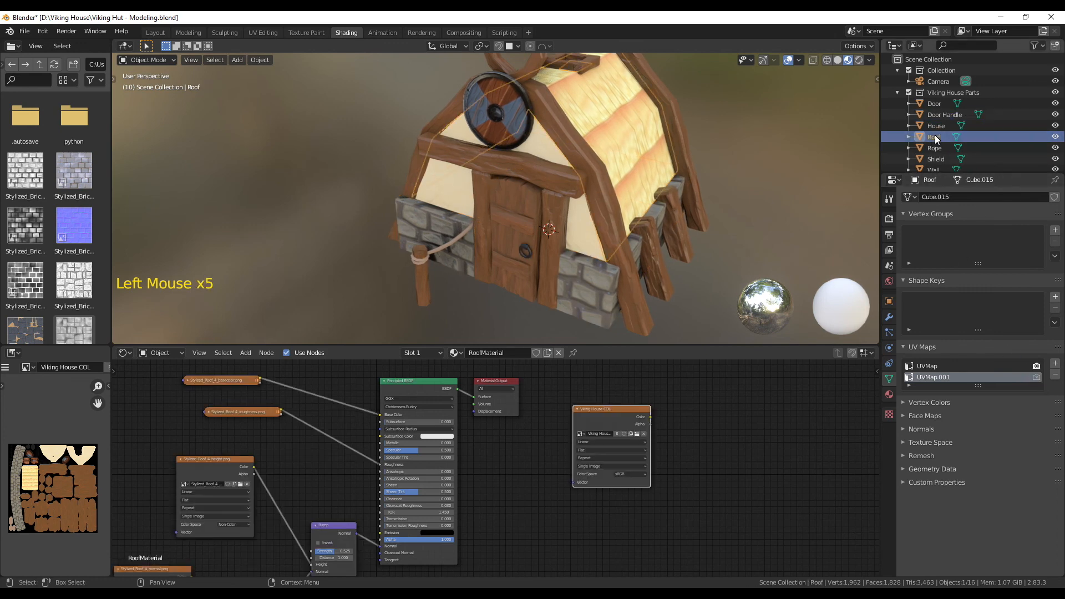
click(455, 353)
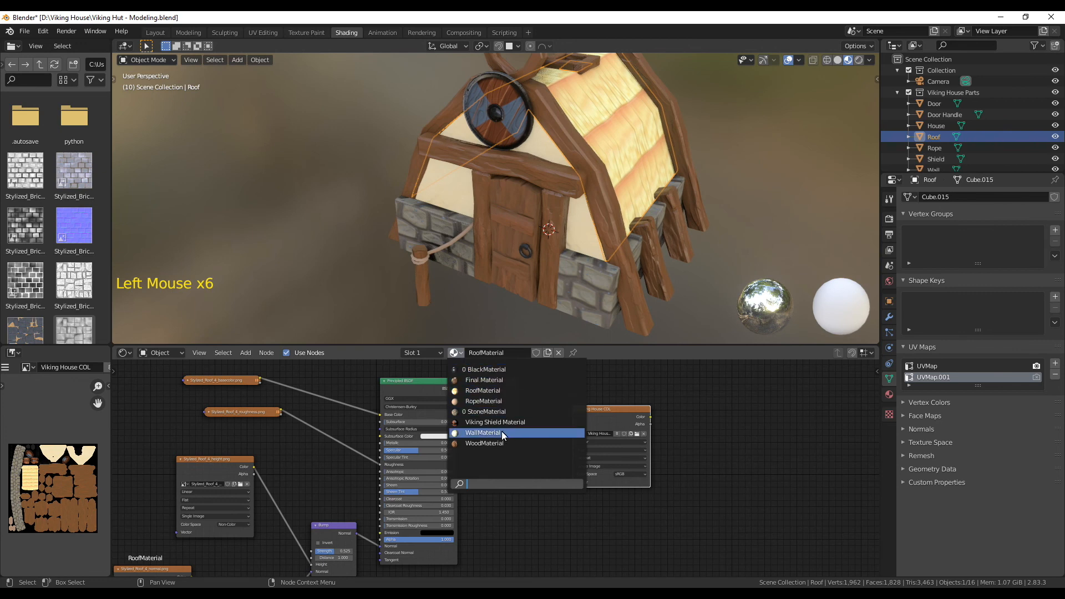
click(491, 380)
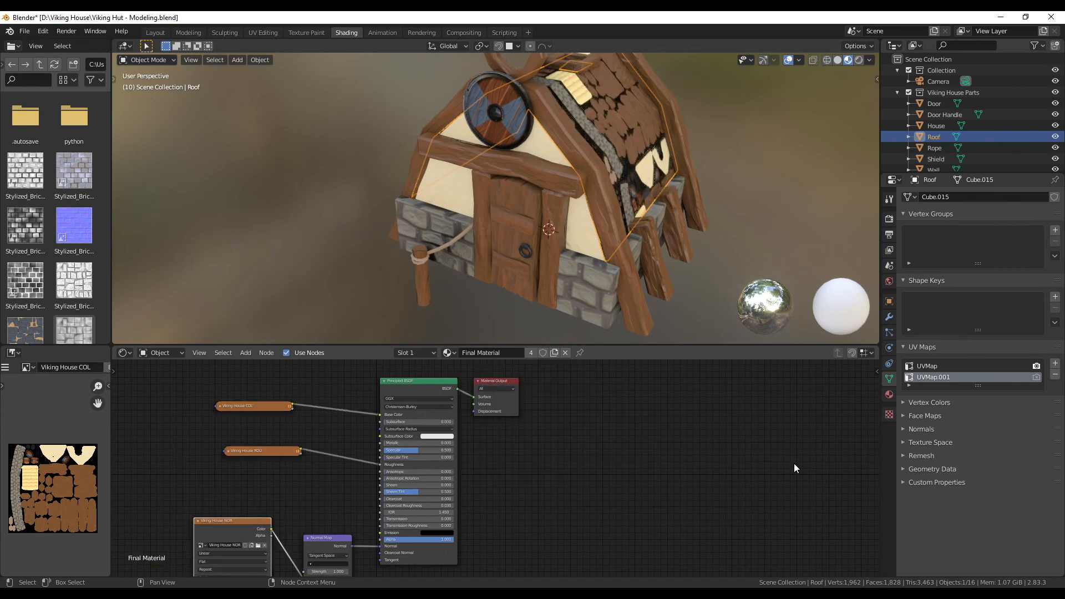
click(1036, 377)
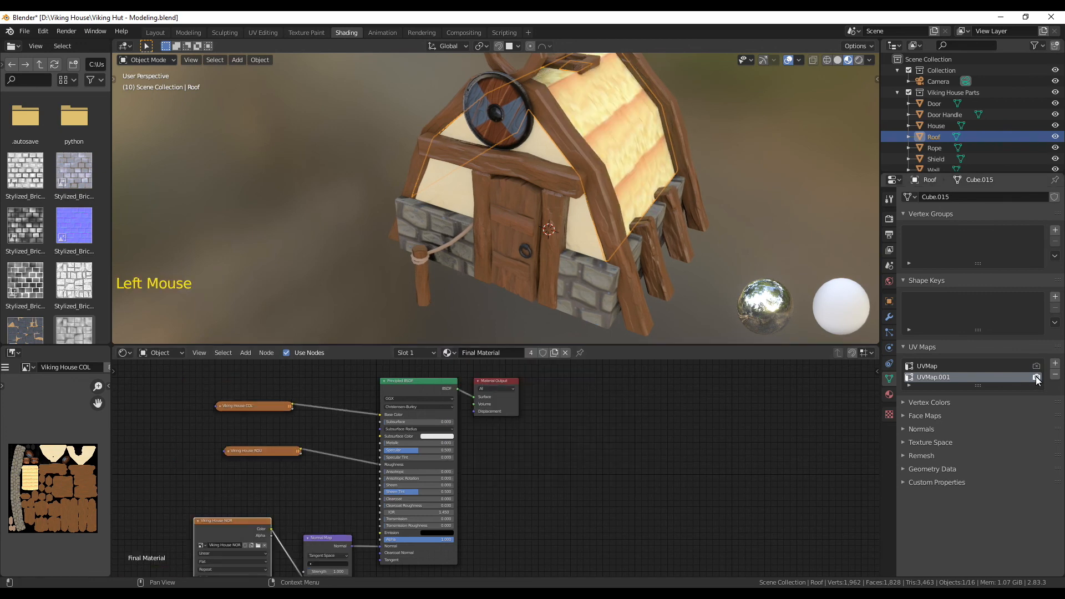
Step: Replace the Rope's RopeMaterial with Final Material
click(933, 149)
click(454, 352)
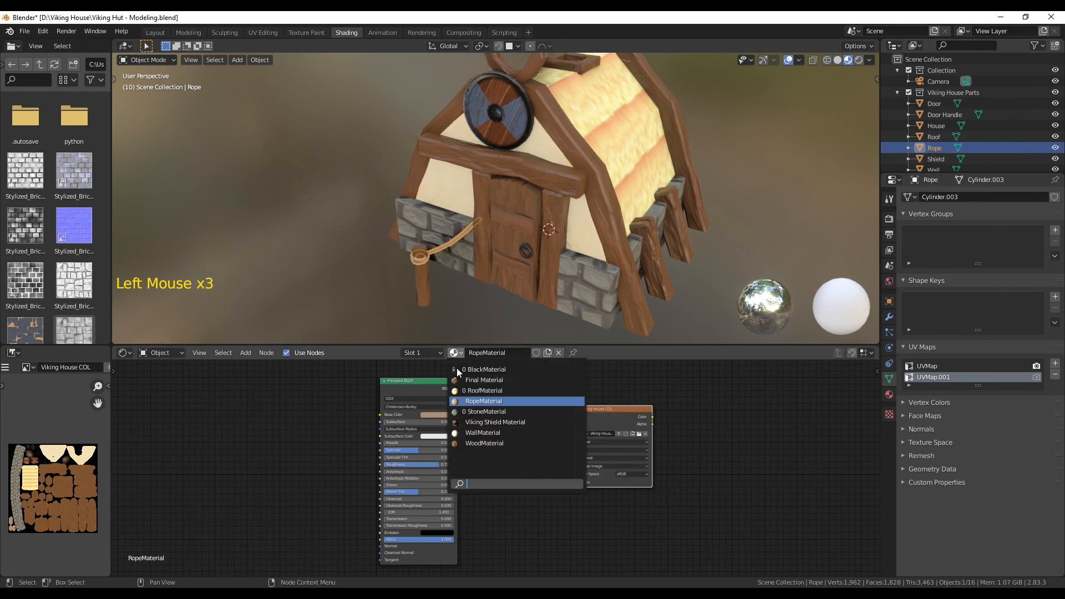
click(490, 381)
Step: Assign Final Material to the Shield, Wall, both windows and the wood beam objects, rendering each with UVMap.001
click(935, 159)
click(454, 353)
click(491, 381)
scroll(935, 152, down, 1)
click(934, 148)
click(455, 352)
scroll(937, 133, down, 2)
click(943, 125)
click(452, 352)
click(469, 371)
click(942, 137)
click(452, 352)
click(469, 371)
Step: Assign Final Material to the Wooden Pole and make UVMap.001 its active render UV map
click(942, 148)
click(452, 352)
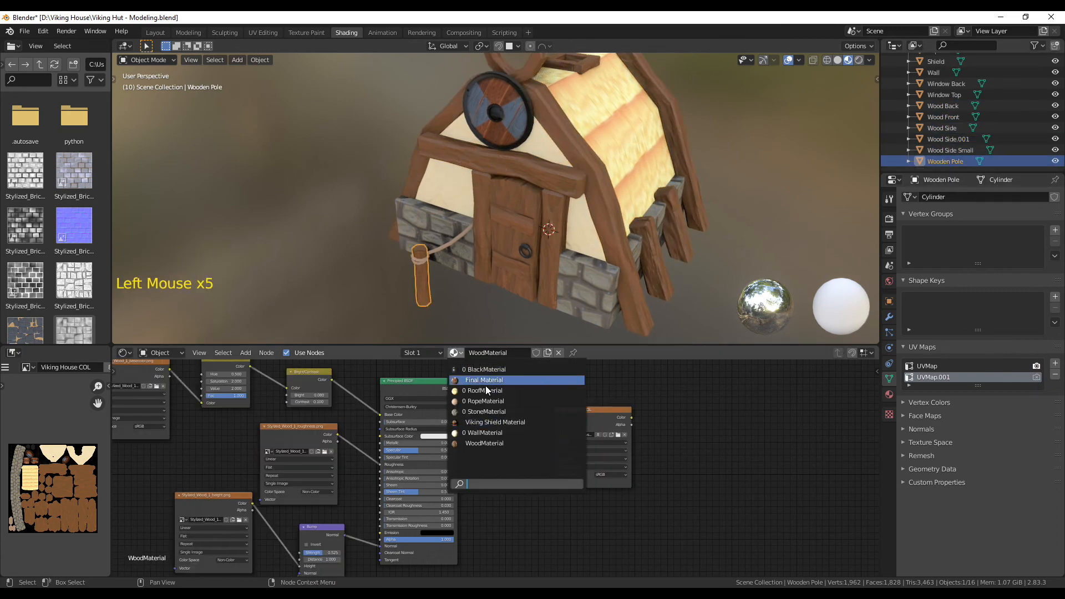
click(469, 371)
click(945, 161)
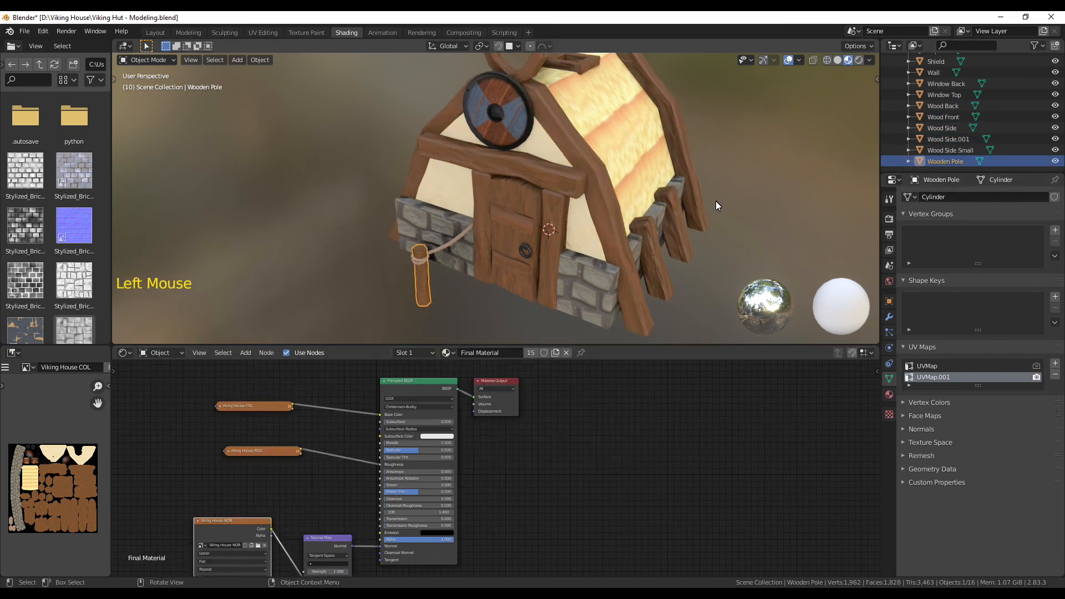
Step: Review the material list with Final Material kept on the Wooden Pole, and examine the textured house from several angles
scroll(716, 201, down, 2)
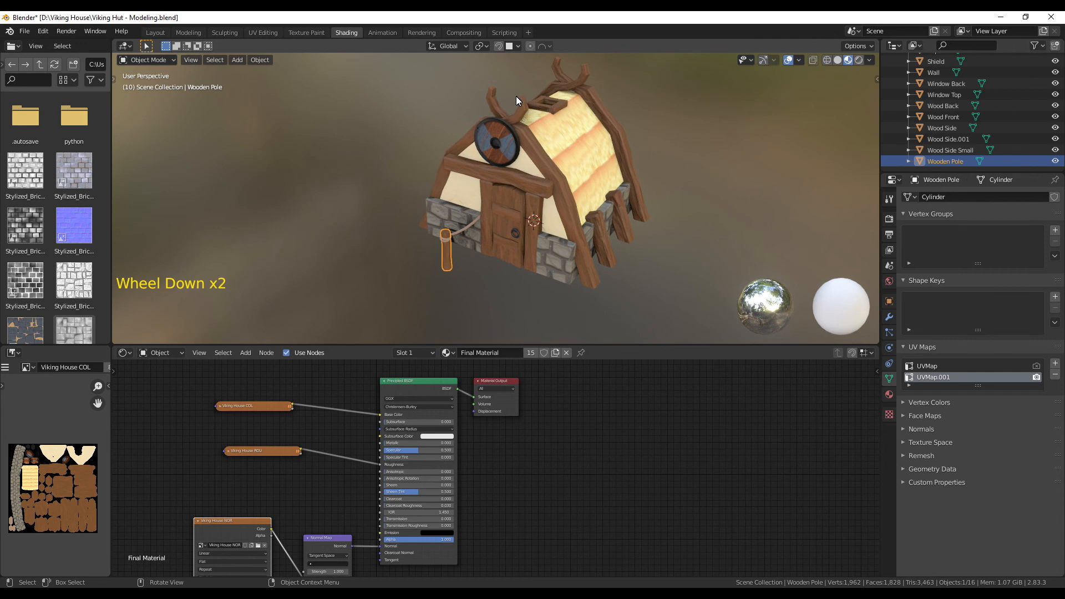
middle_drag(571, 280, 623, 345)
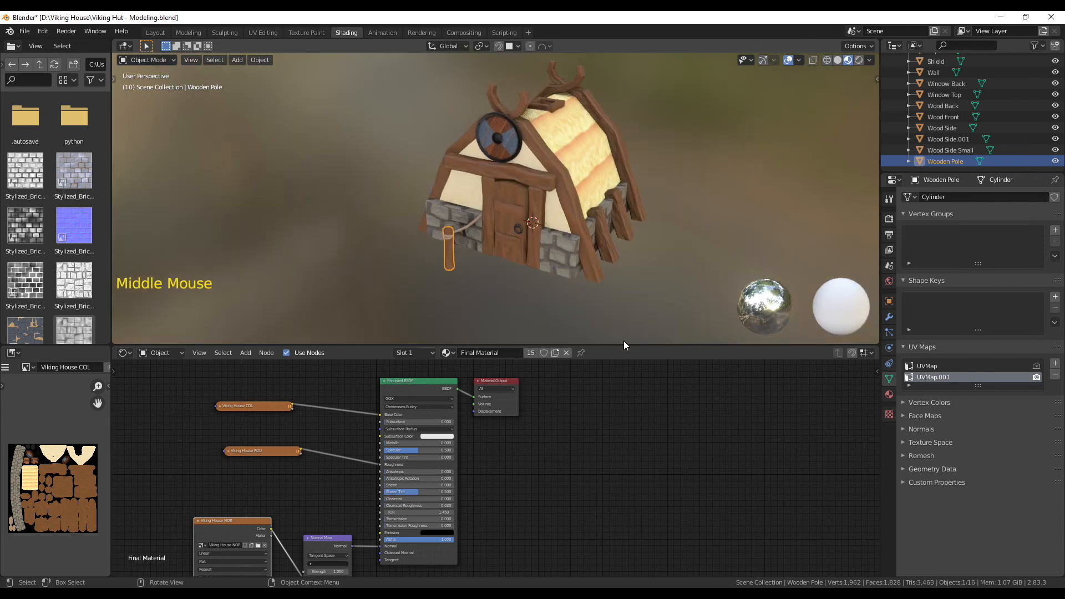
click(446, 353)
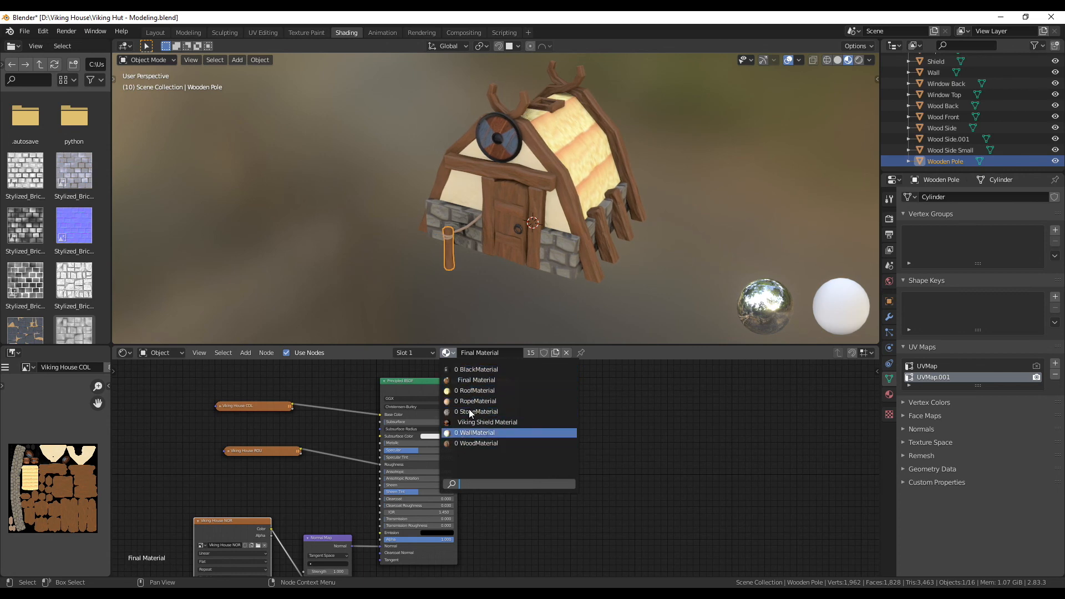
click(472, 380)
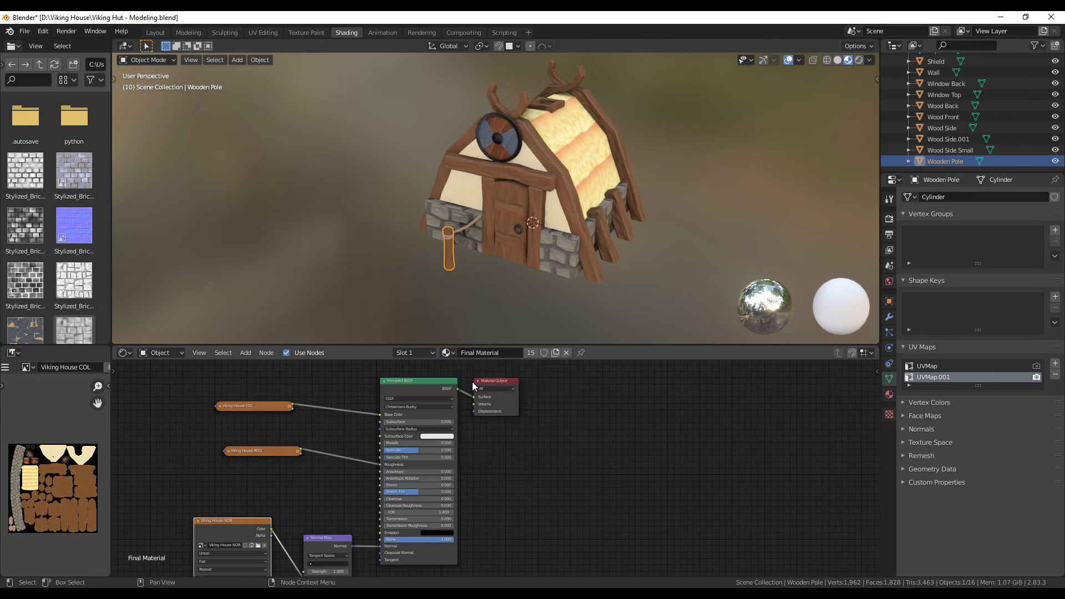
click(657, 257)
middle_drag(660, 257, 632, 222)
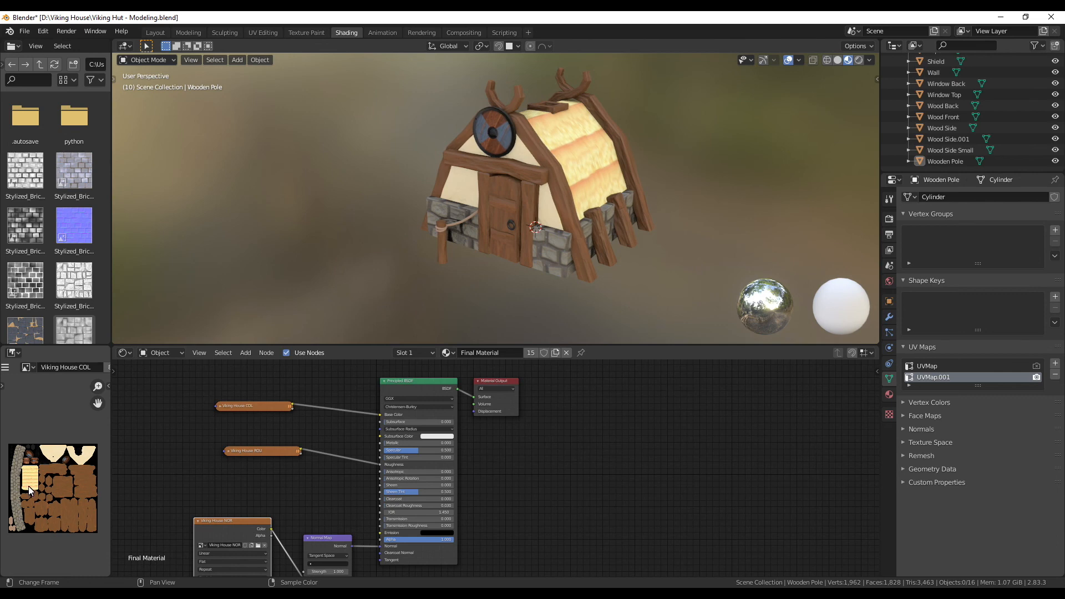
middle_drag(618, 278, 644, 274)
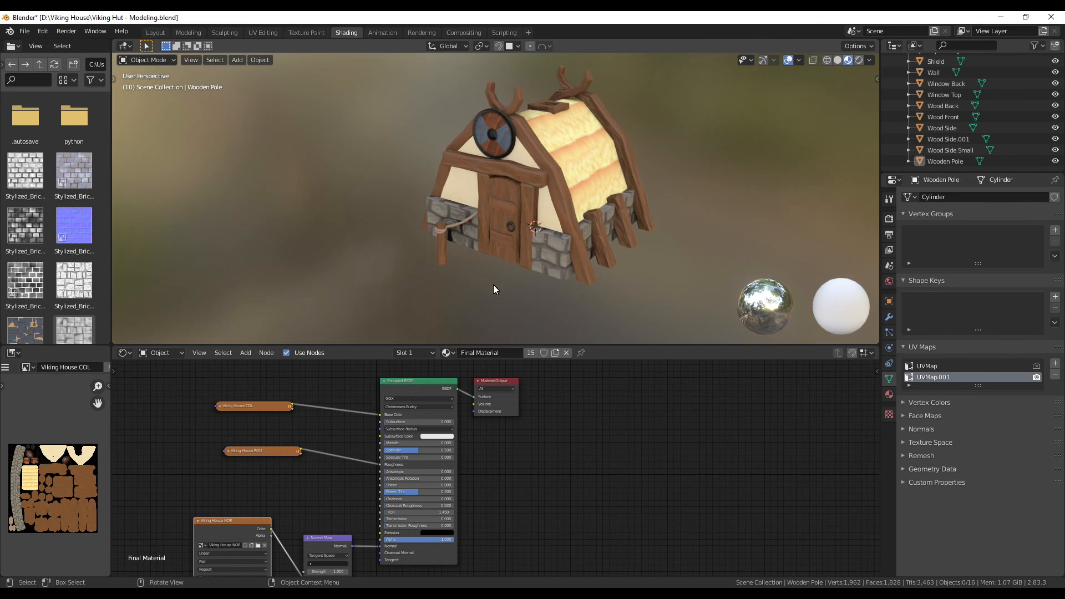
middle_drag(642, 238, 592, 298)
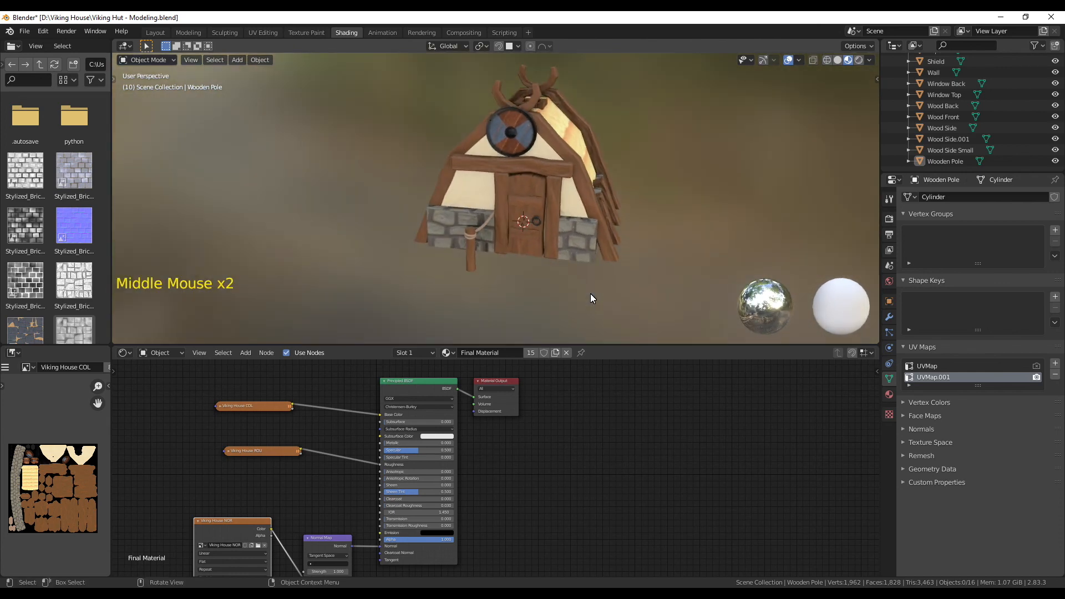